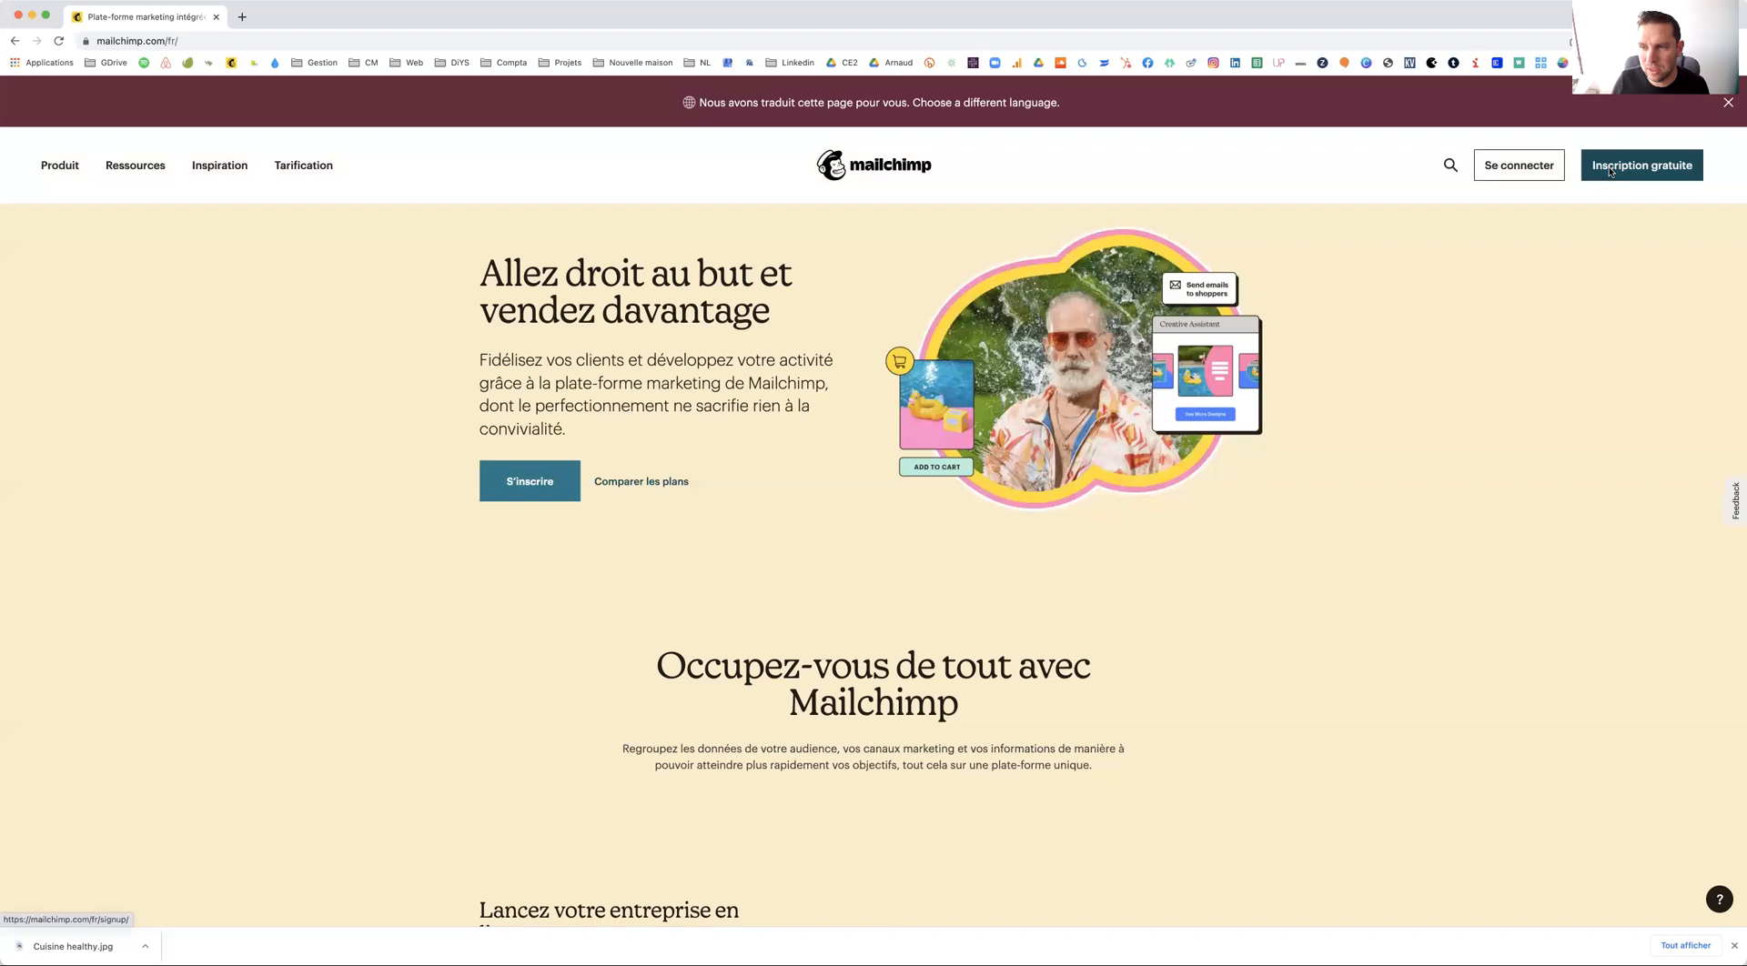
Log in to the Mailchimp account with the saved username and password
{"action": "left_click", "coordinate": [1505, 172]}
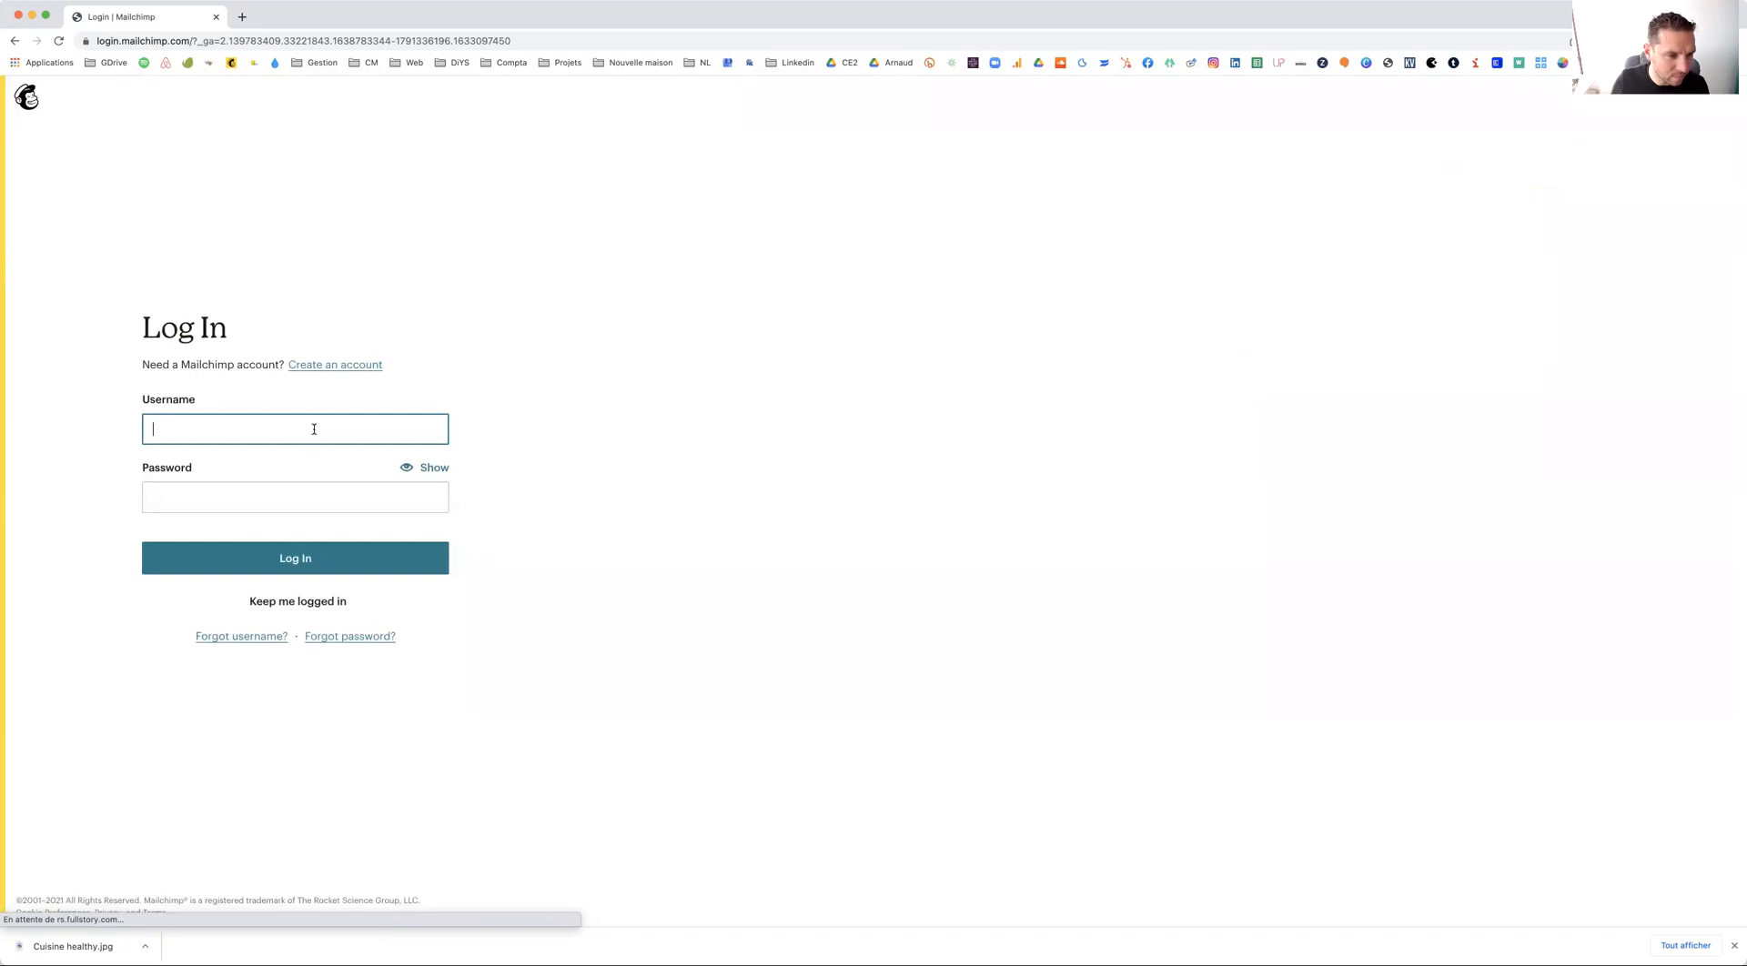
{"action": "left_click", "coordinate": [314, 429]}
{"action": "left_click", "coordinate": [209, 460]}
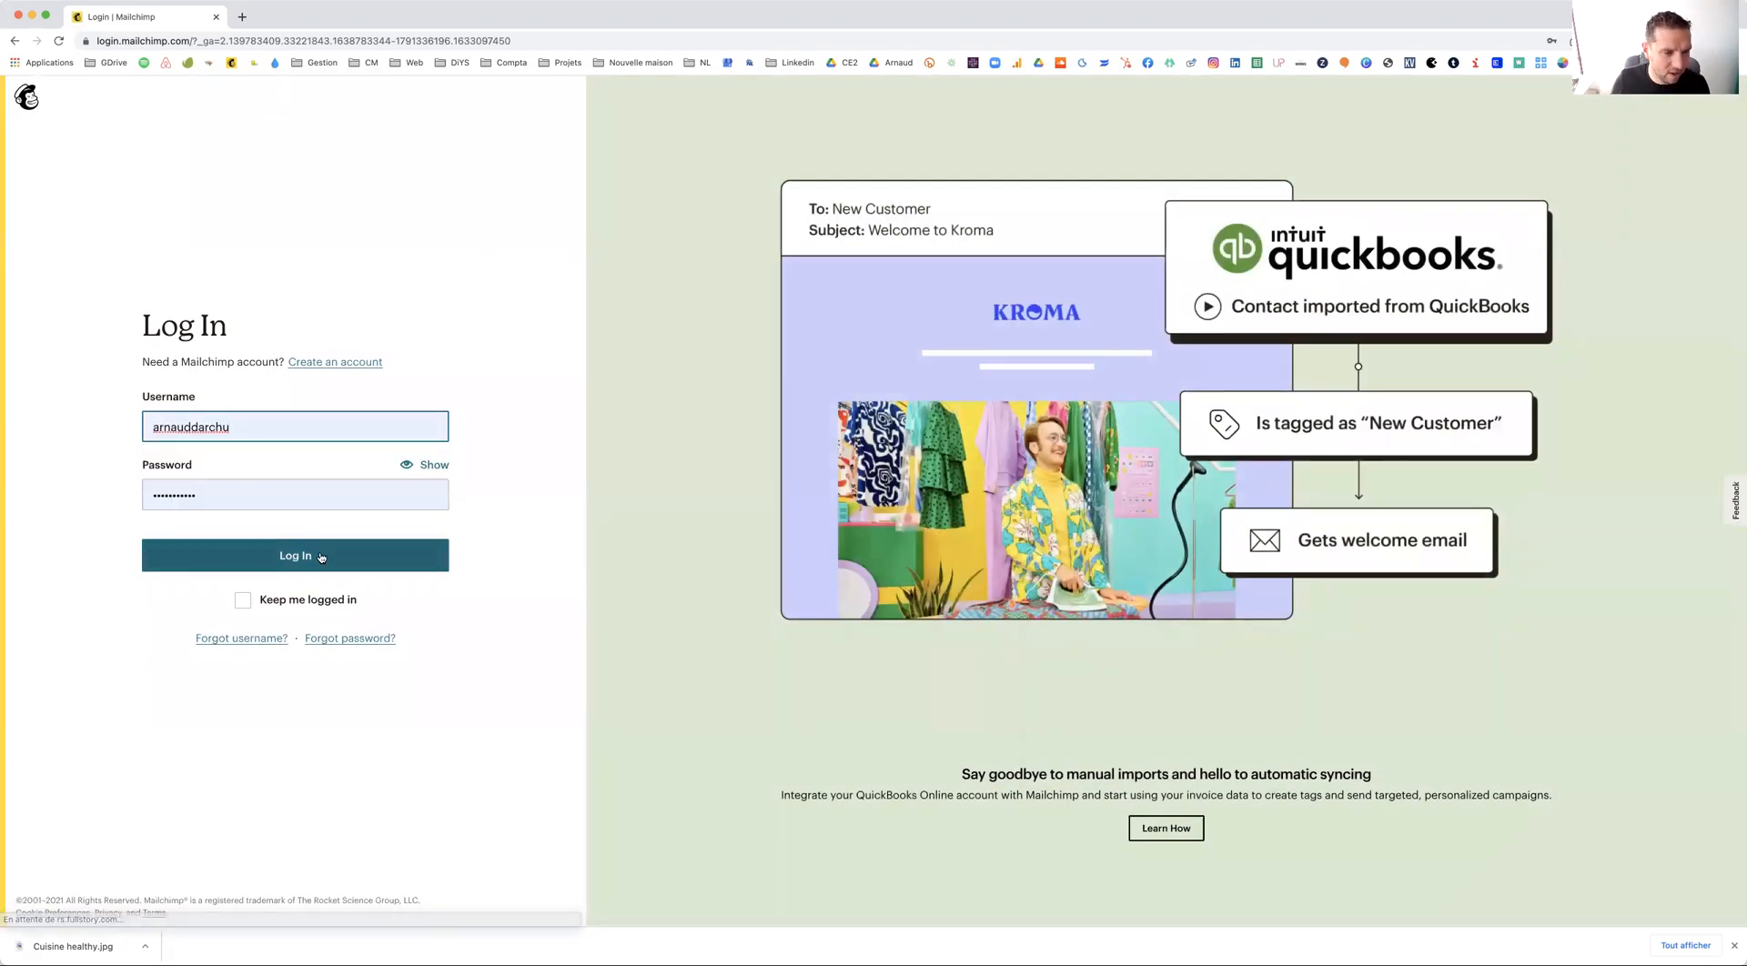
{"action": "left_click", "coordinate": [320, 557]}
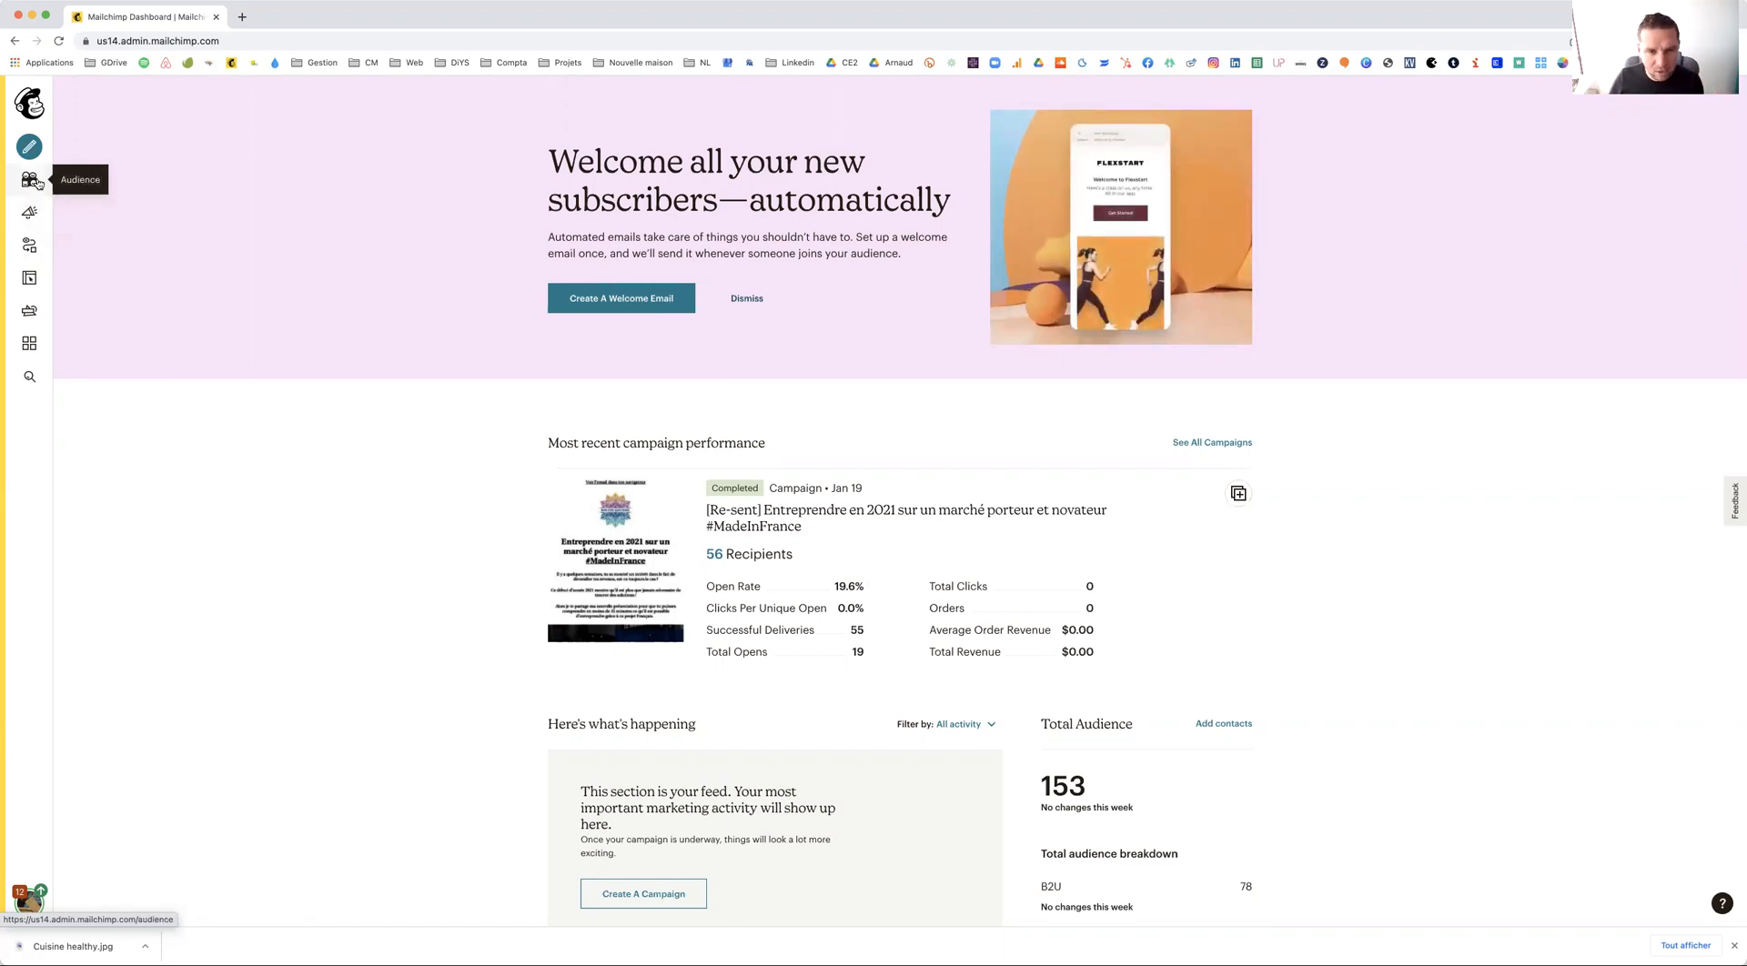
Review the audience dashboard and the list of all contacts in the B2U audience
{"action": "left_click", "coordinate": [36, 184]}
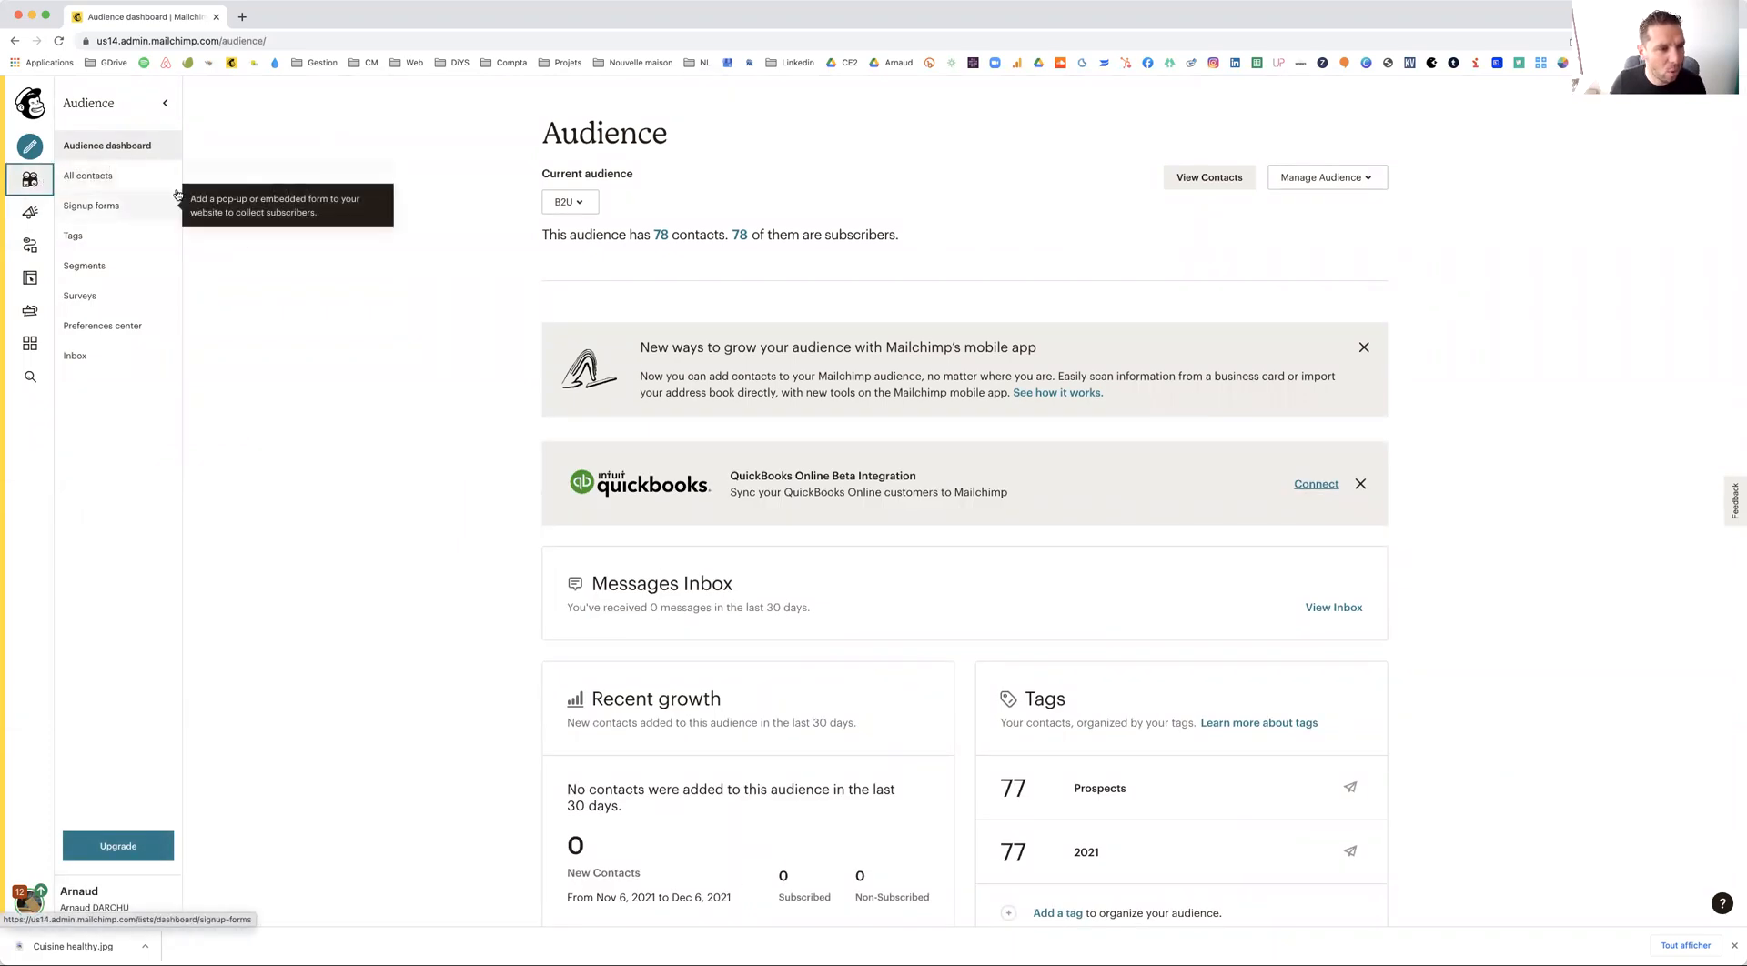
{"action": "key", "text": "super+plus"}
{"action": "key", "text": "super+plus"}
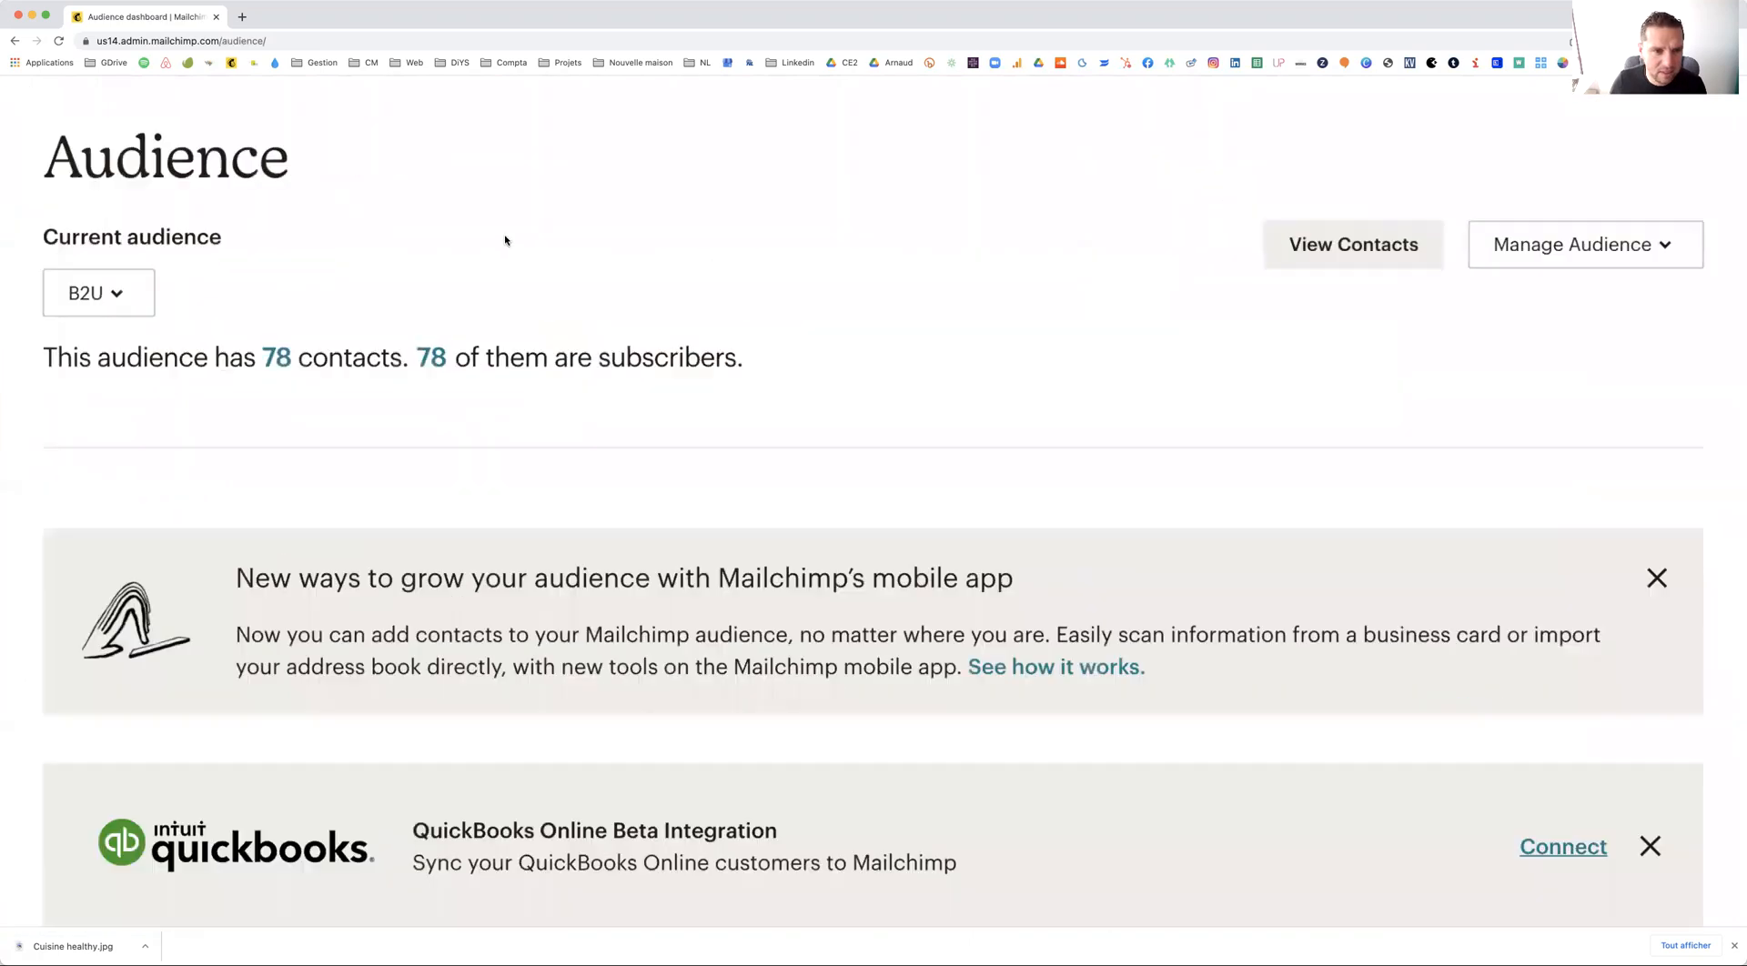
{"action": "key", "text": "super+0"}
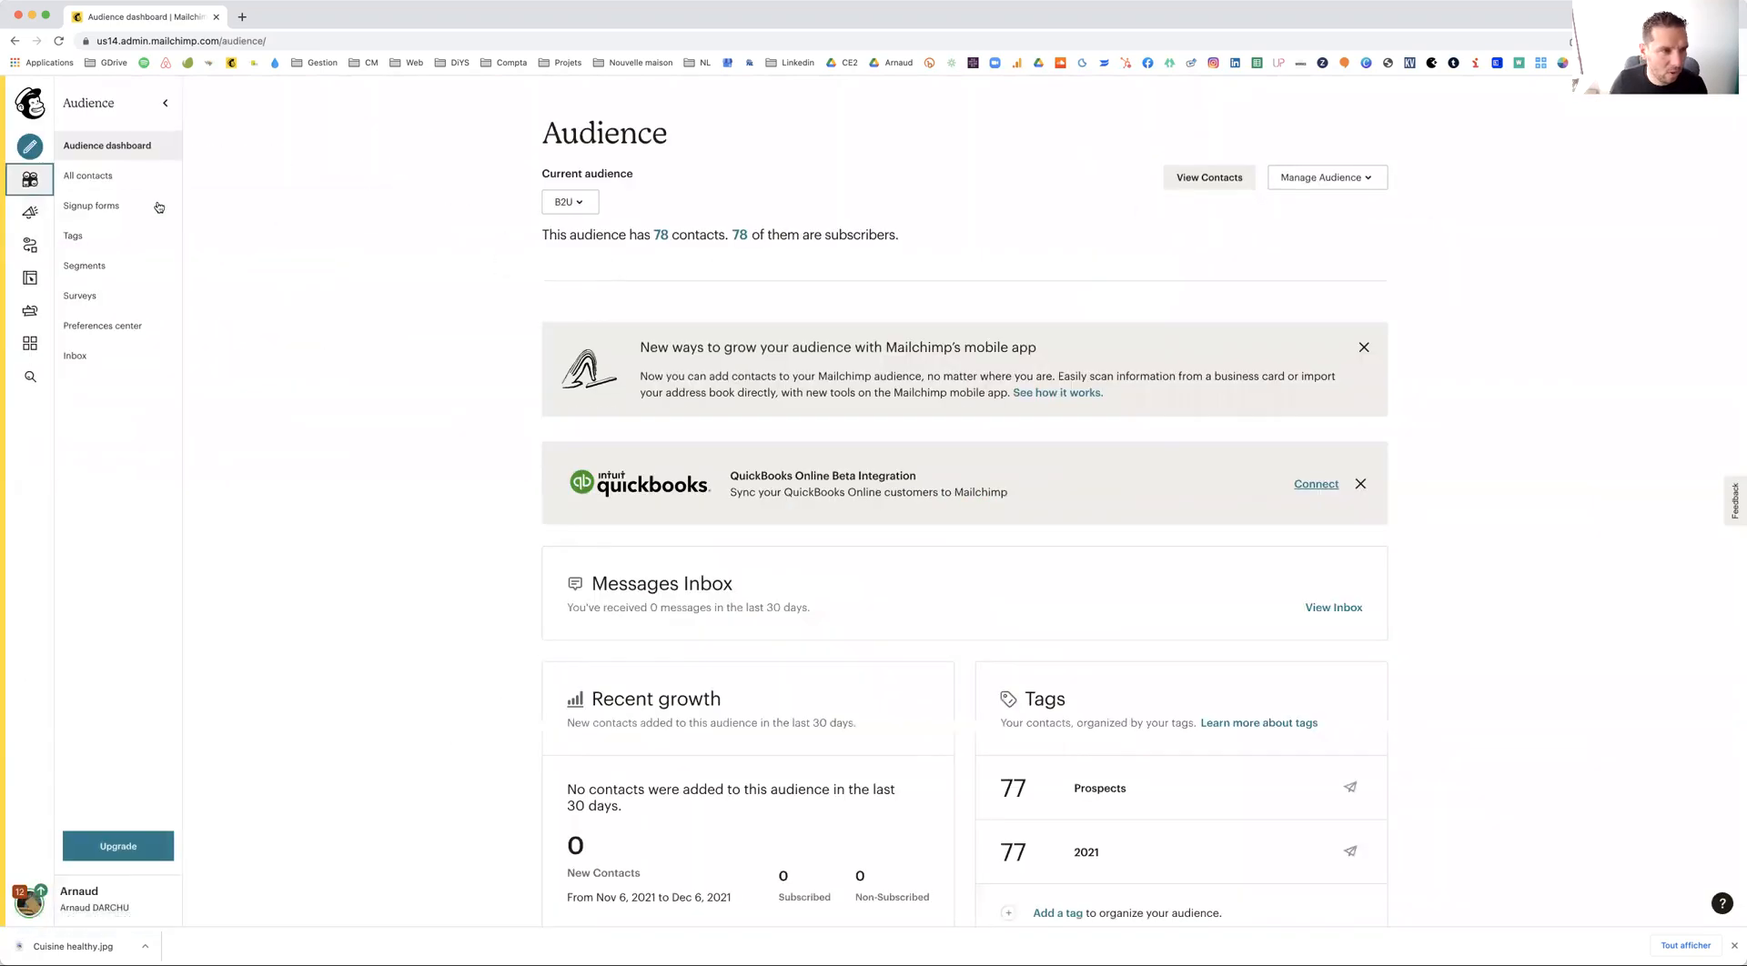
{"action": "left_click", "coordinate": [100, 179]}
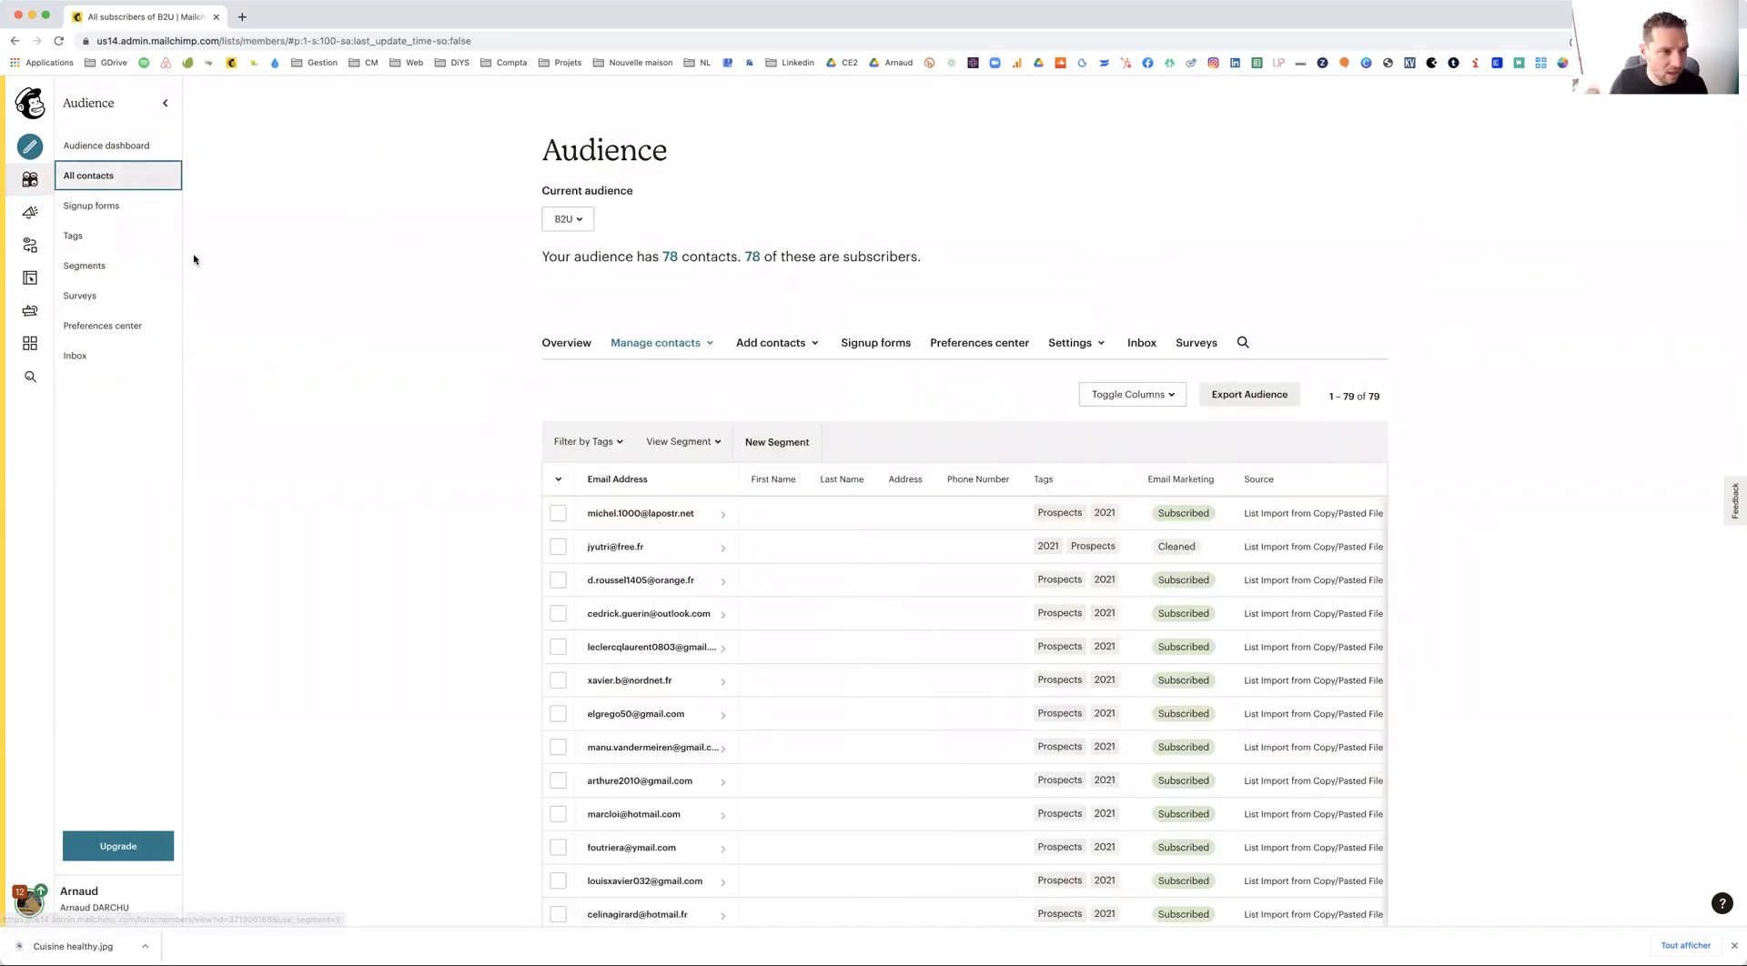
{"action": "left_click", "coordinate": [103, 150]}
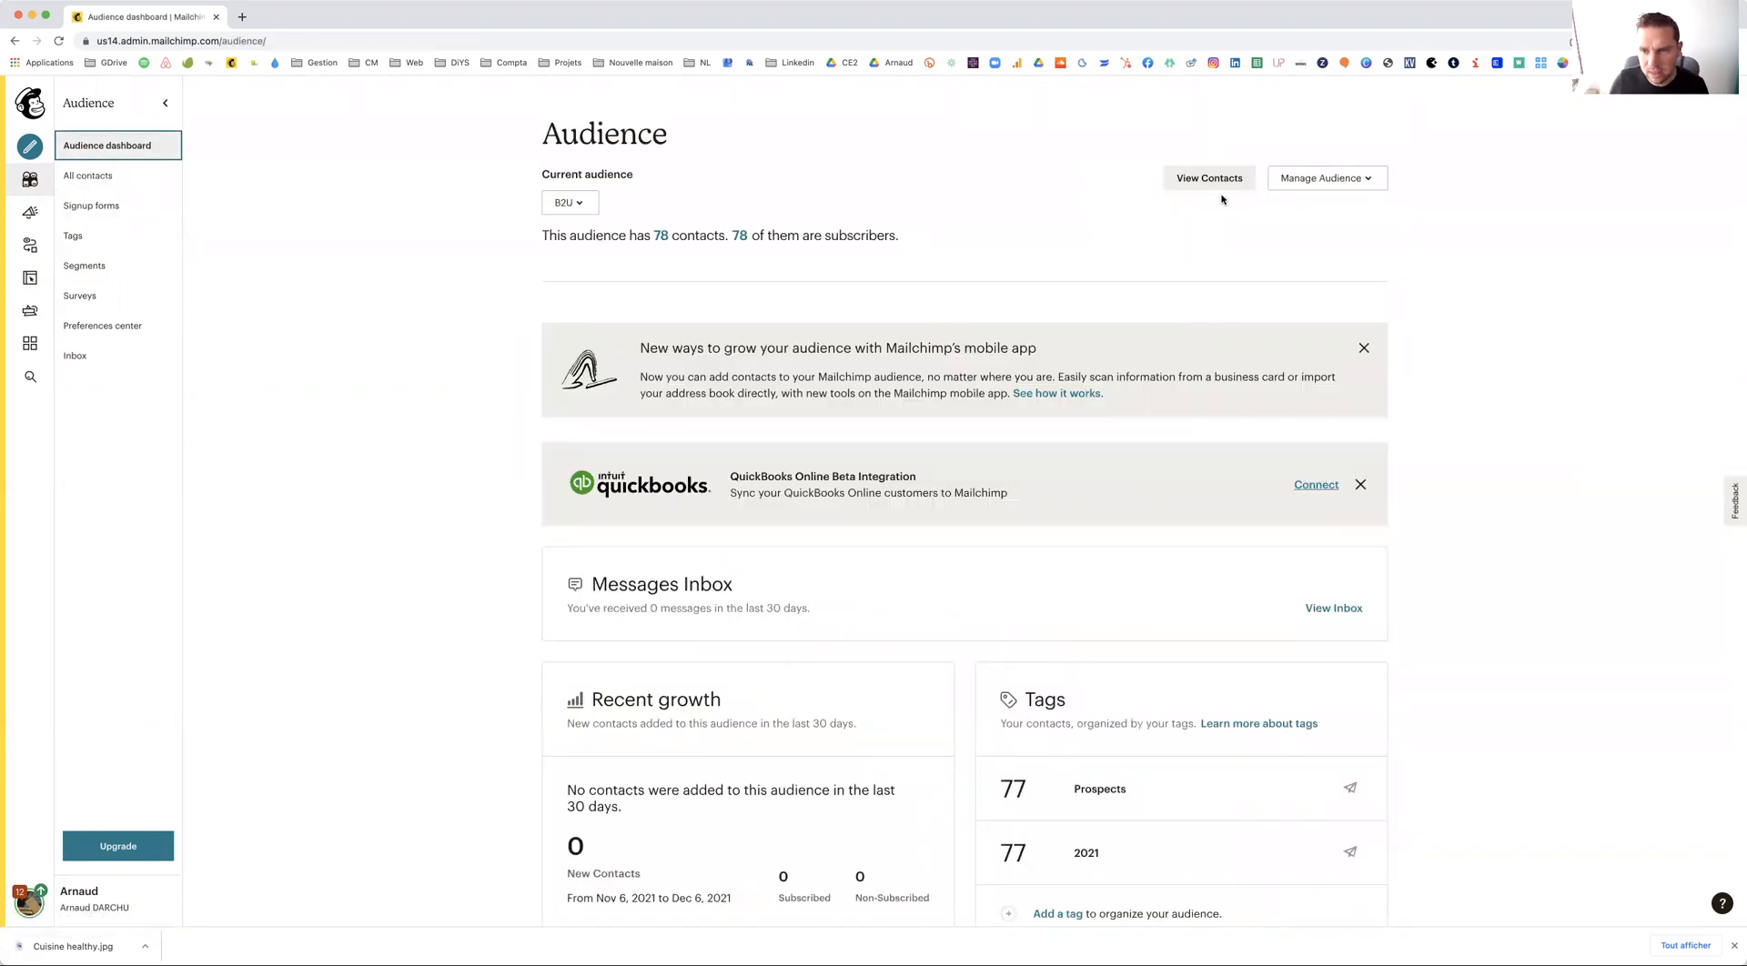
Look at the contact import's copy-and-paste method for the B2U audience, and exit without importing any contacts
{"action": "left_click", "coordinate": [1321, 184]}
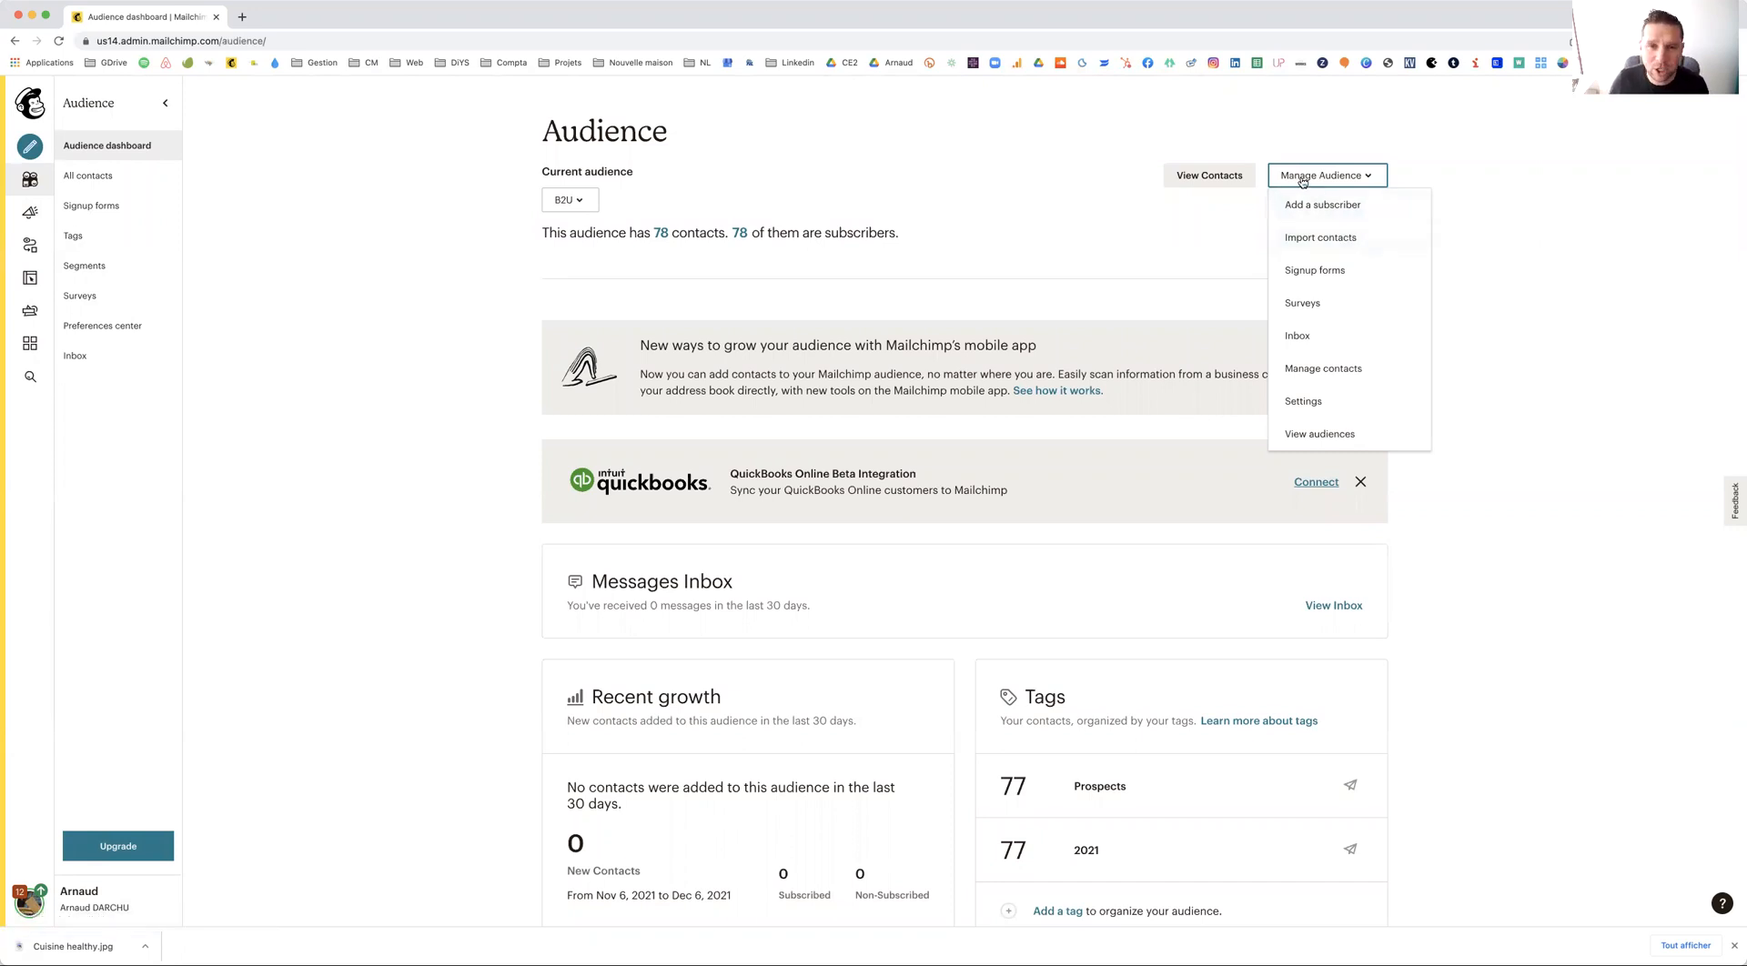
{"action": "left_click", "coordinate": [1327, 238]}
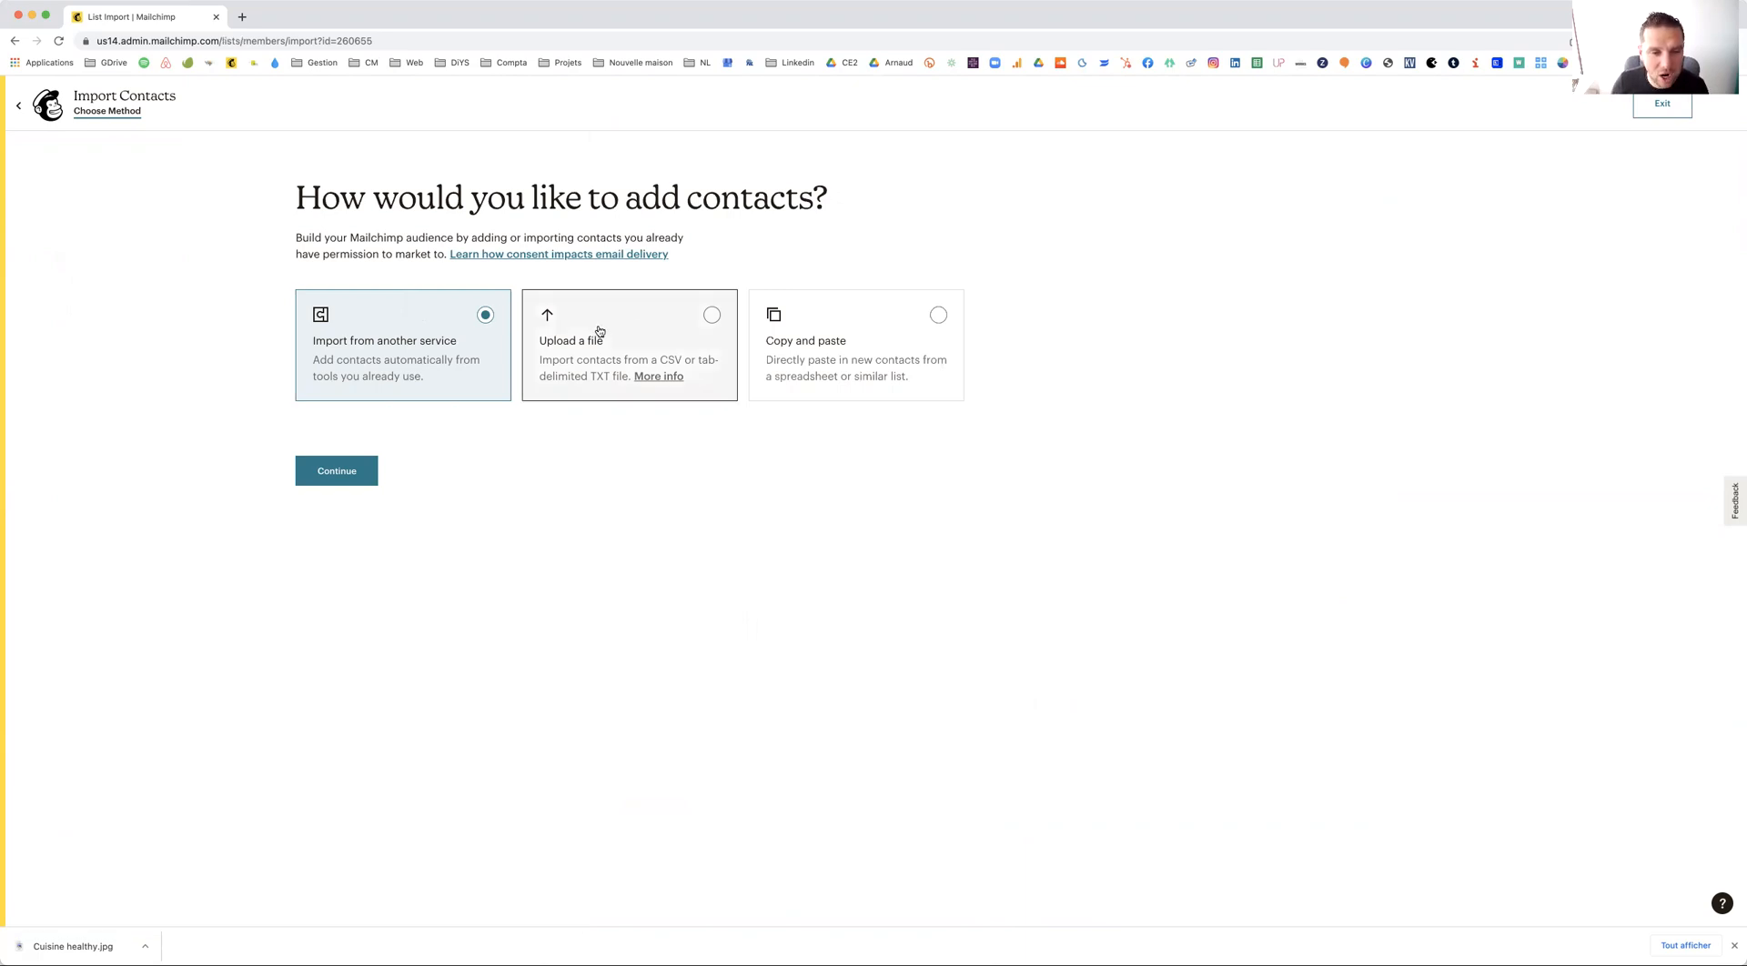
{"action": "left_click", "coordinate": [875, 344]}
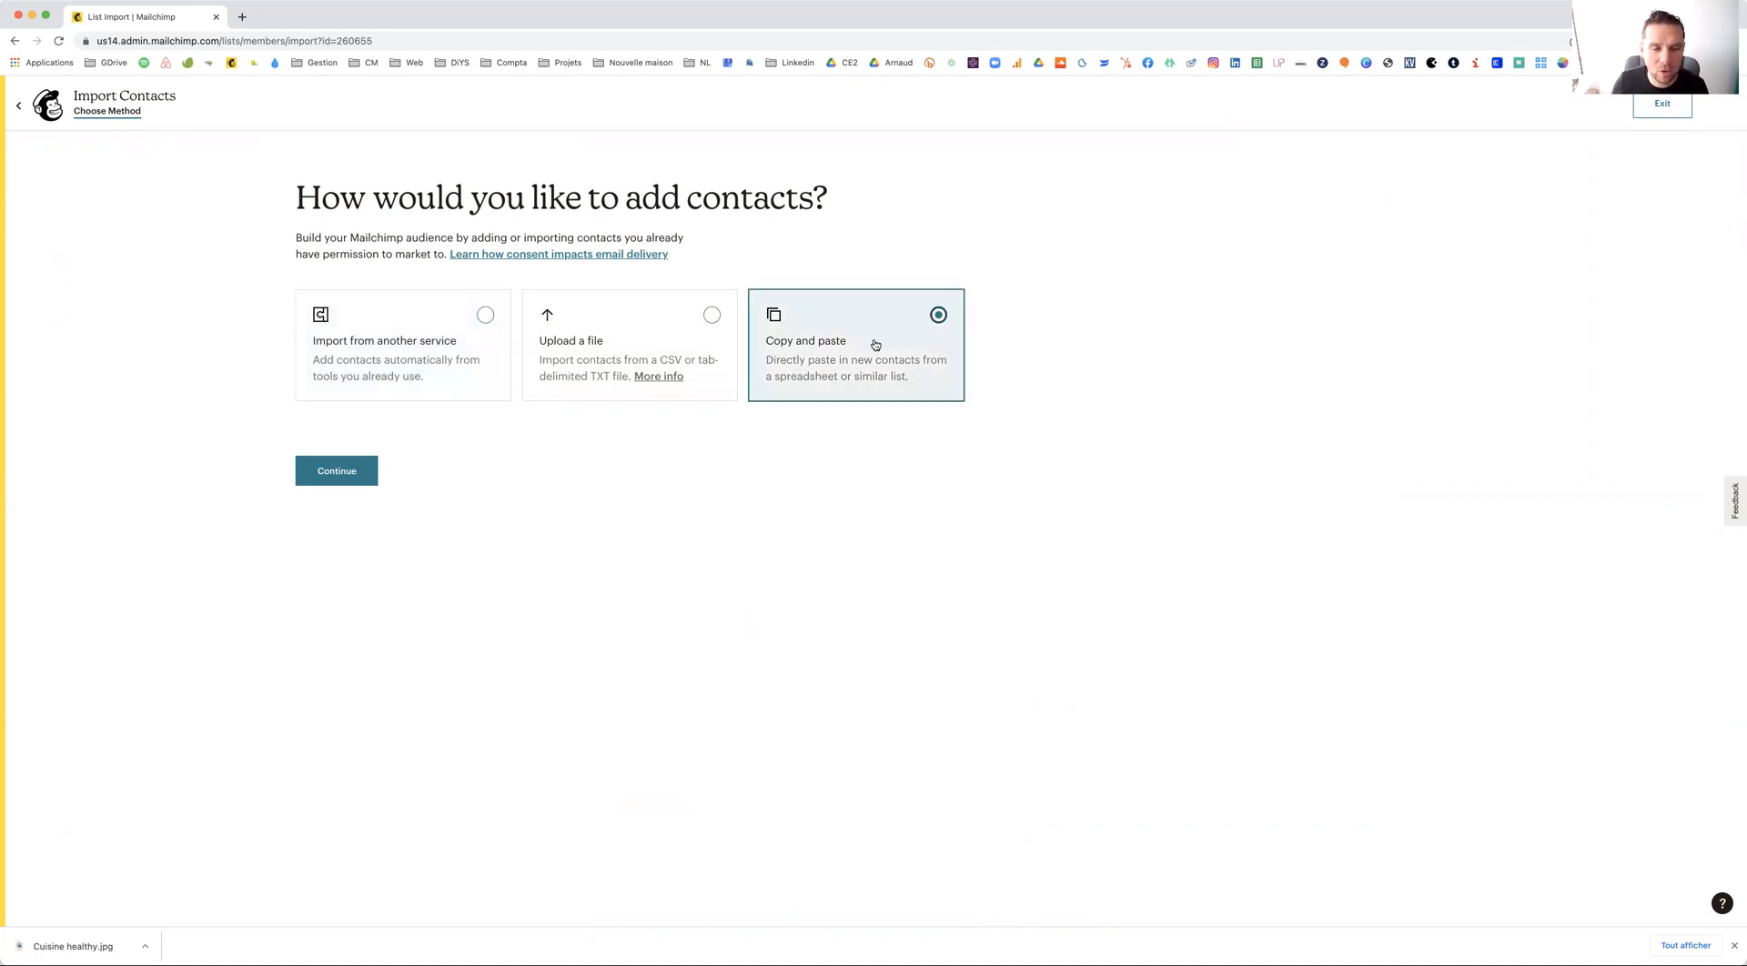
{"action": "left_click", "coordinate": [342, 480]}
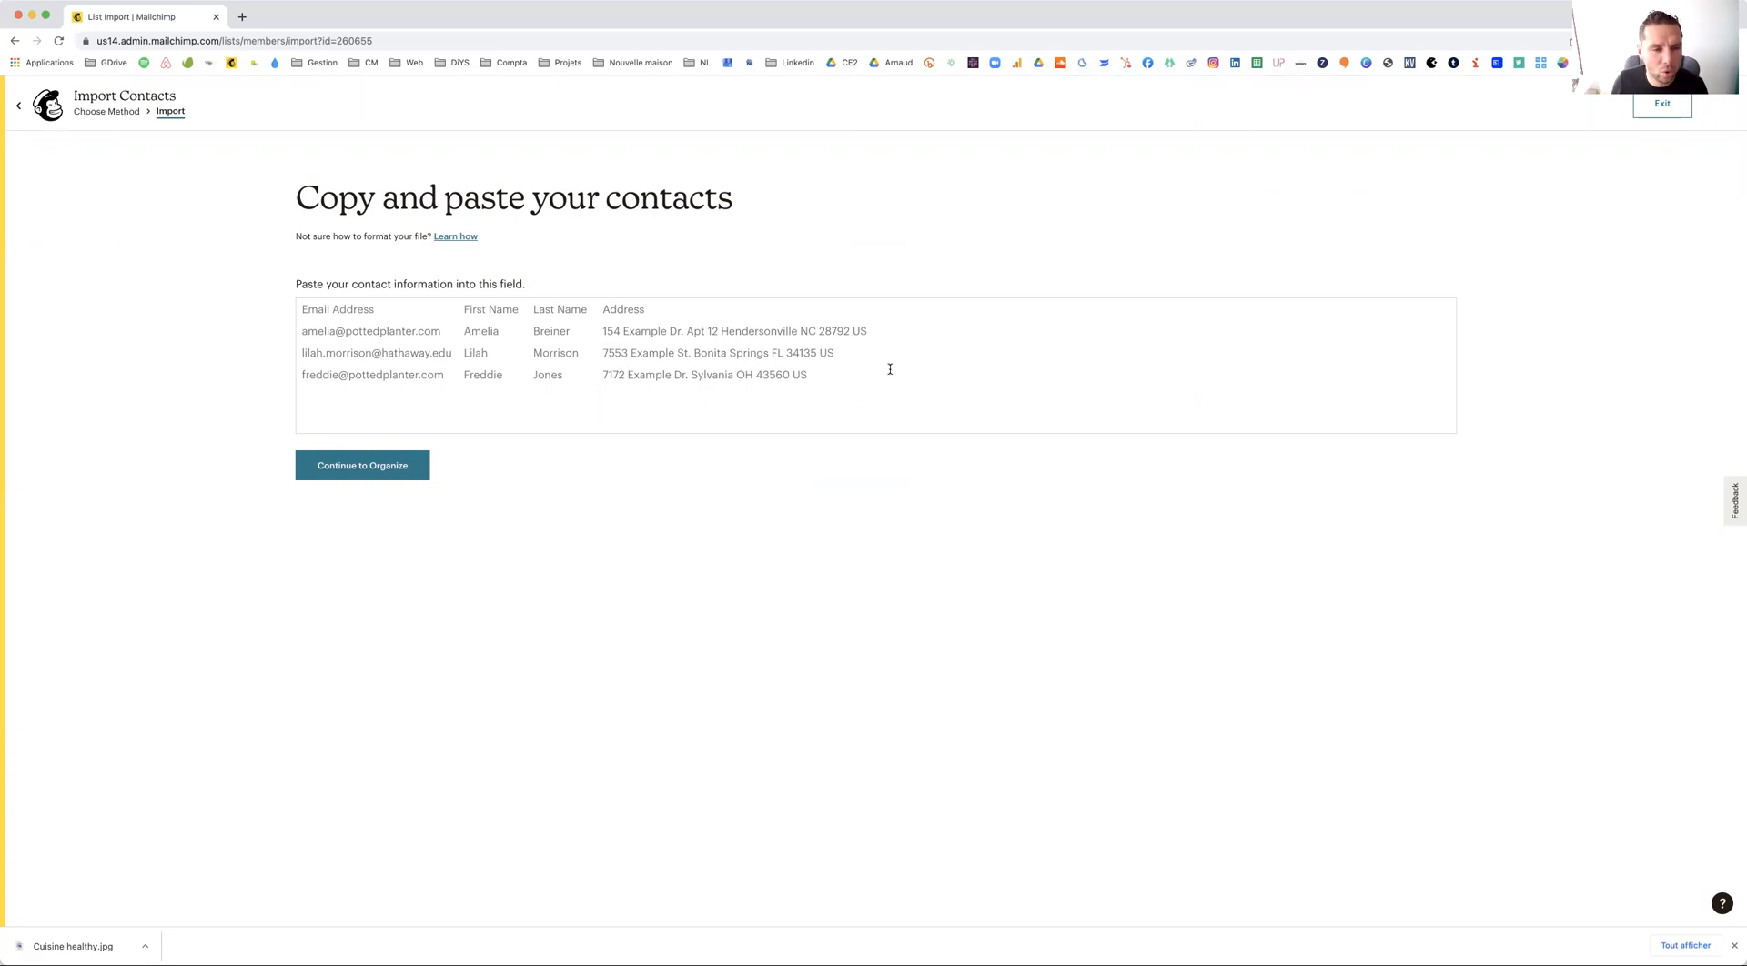
{"action": "left_click", "coordinate": [342, 318]}
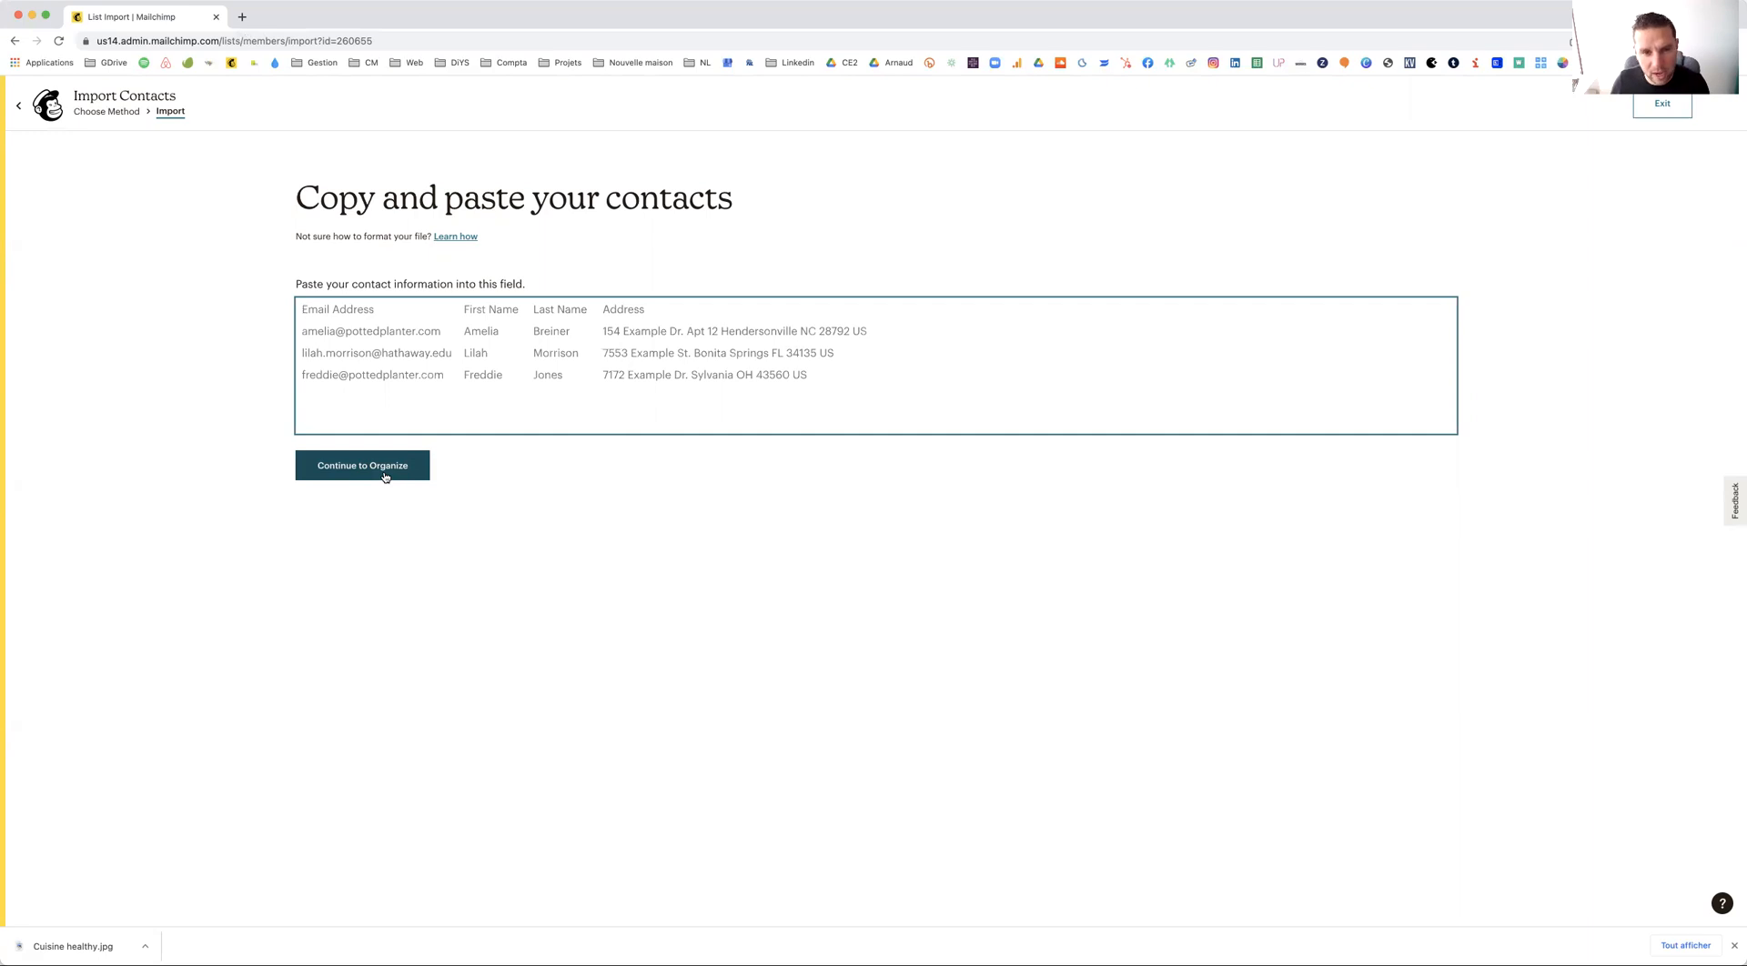
{"action": "left_click", "coordinate": [1670, 104]}
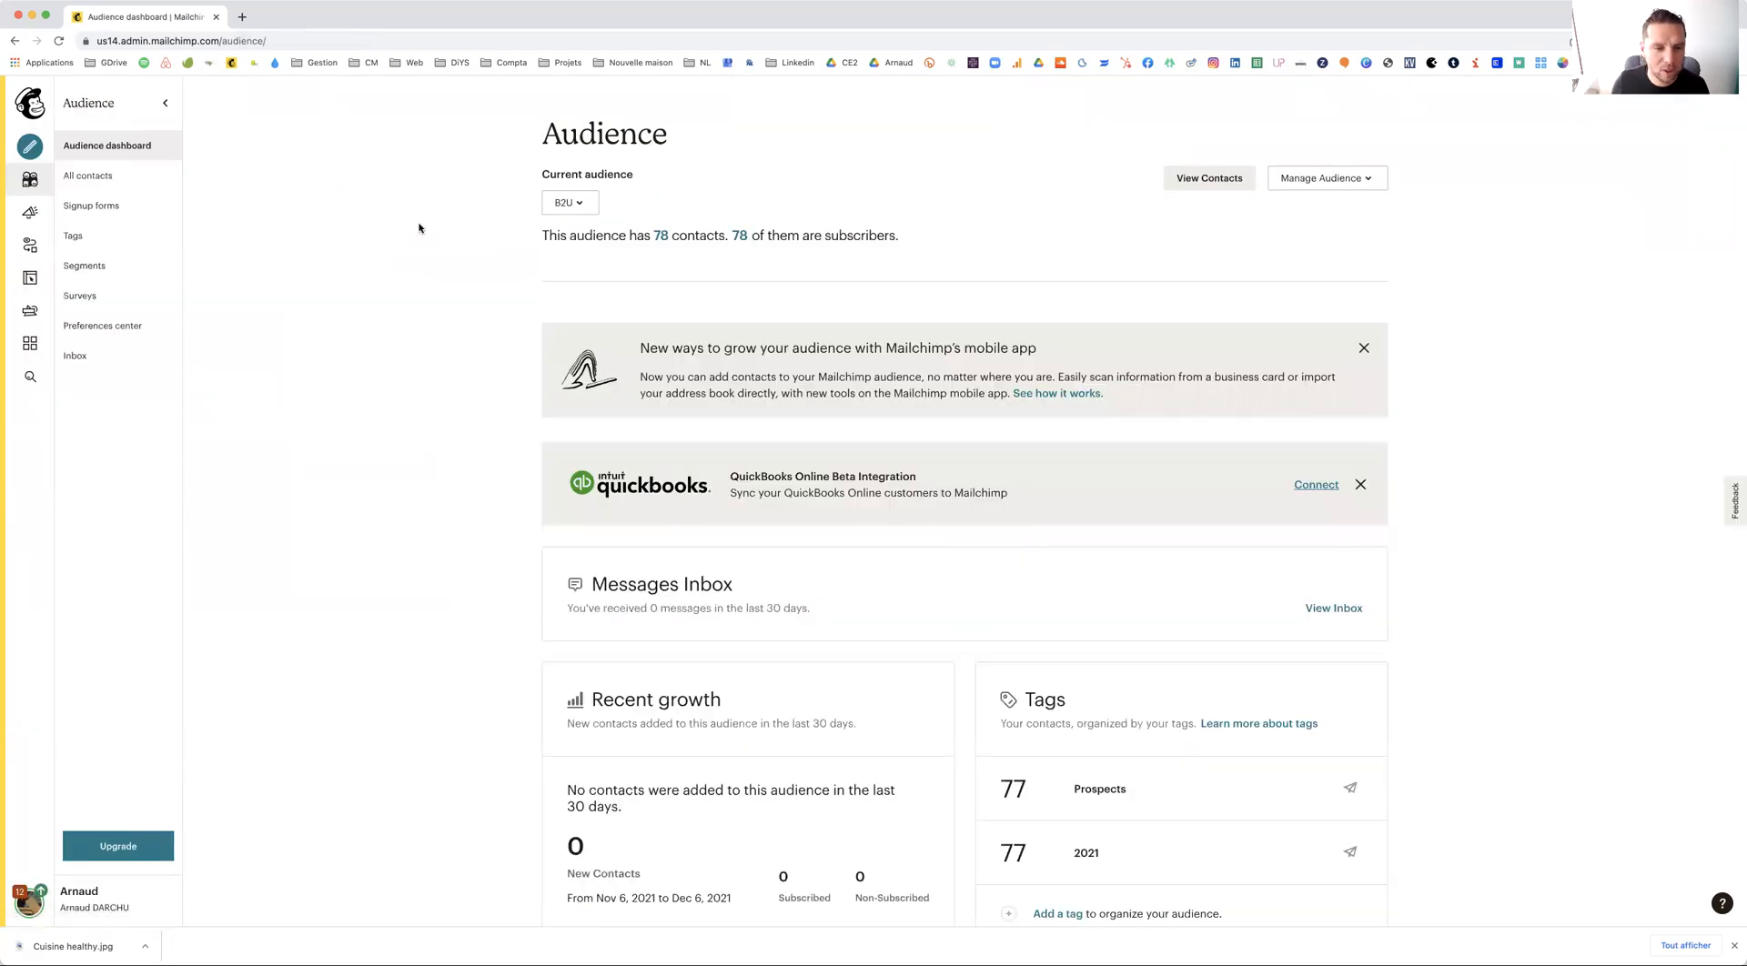
Create a new campaign as a regular email, dismissing the Apple privacy notice on the campaigns page
{"action": "left_click", "coordinate": [30, 215]}
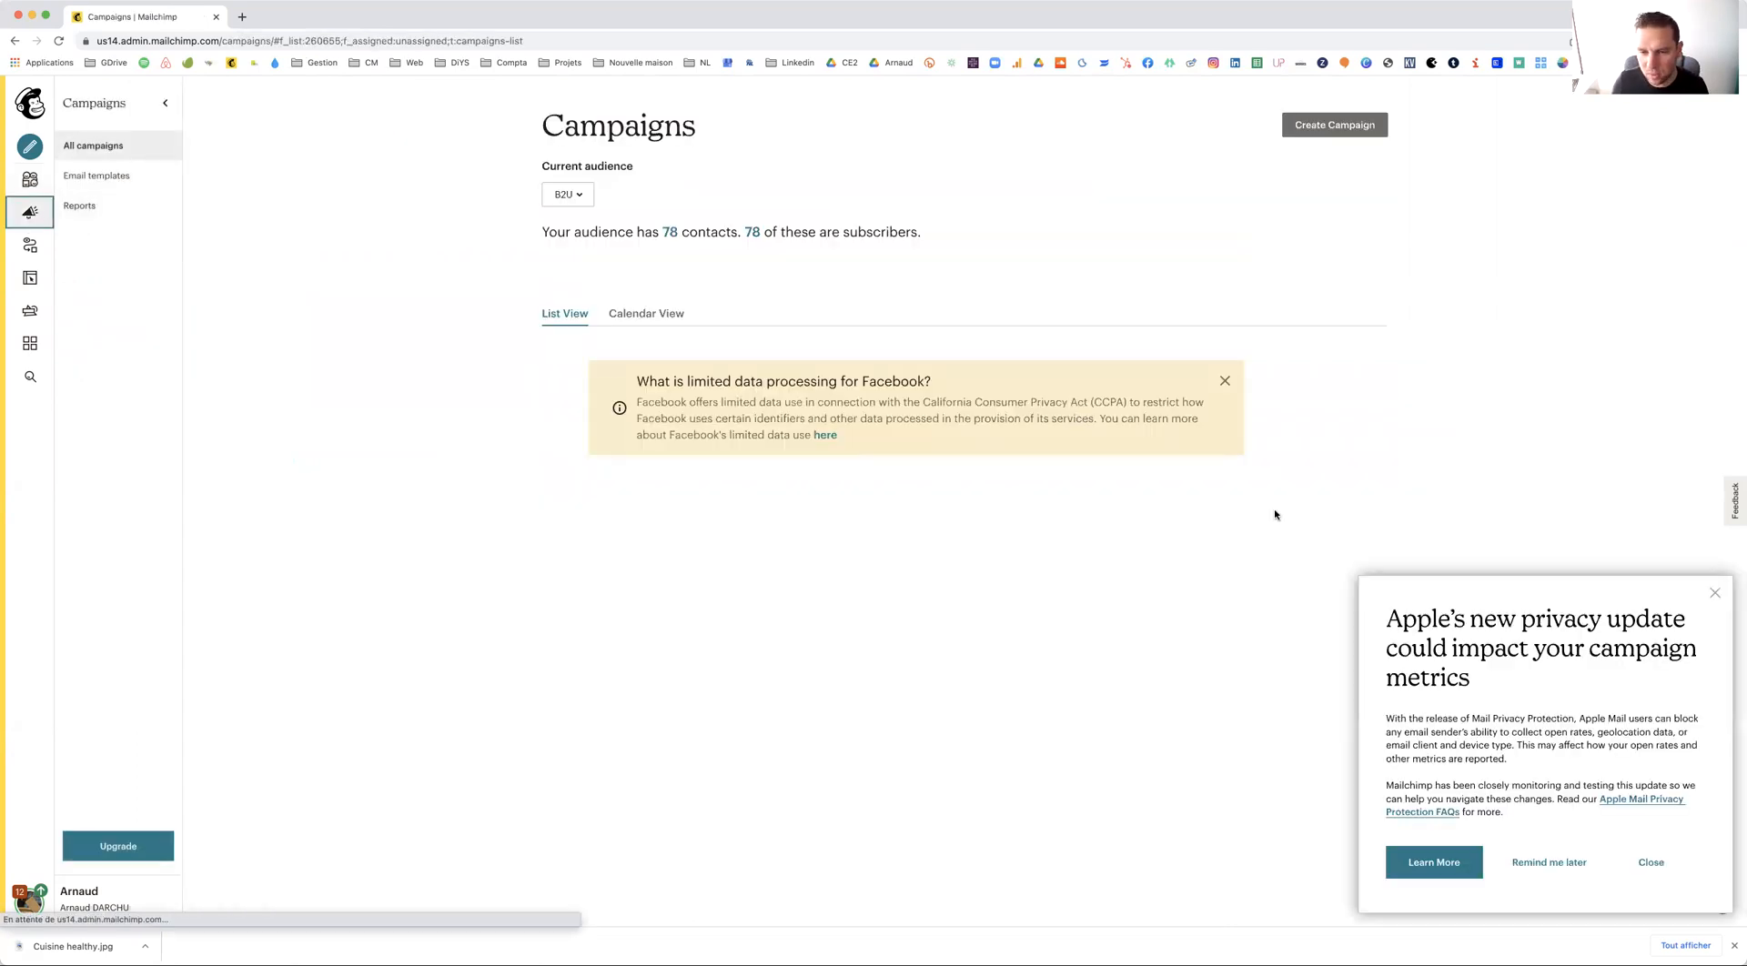
{"action": "left_click", "coordinate": [1717, 596]}
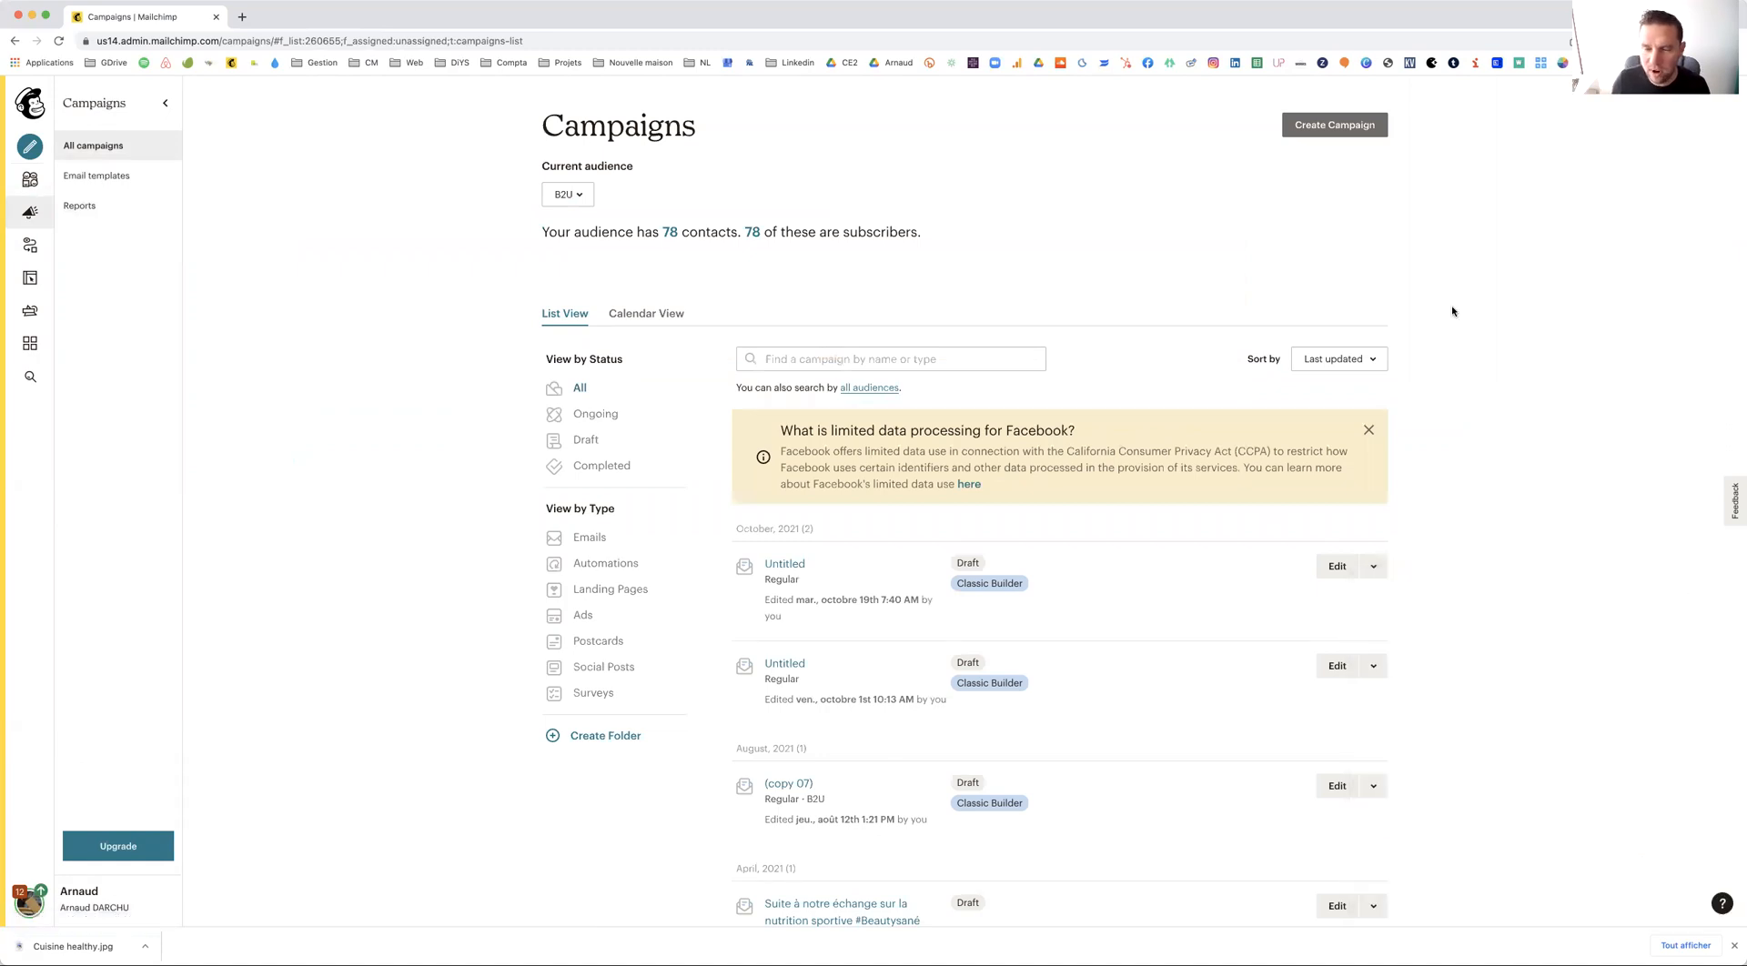
{"action": "left_click", "coordinate": [1322, 128]}
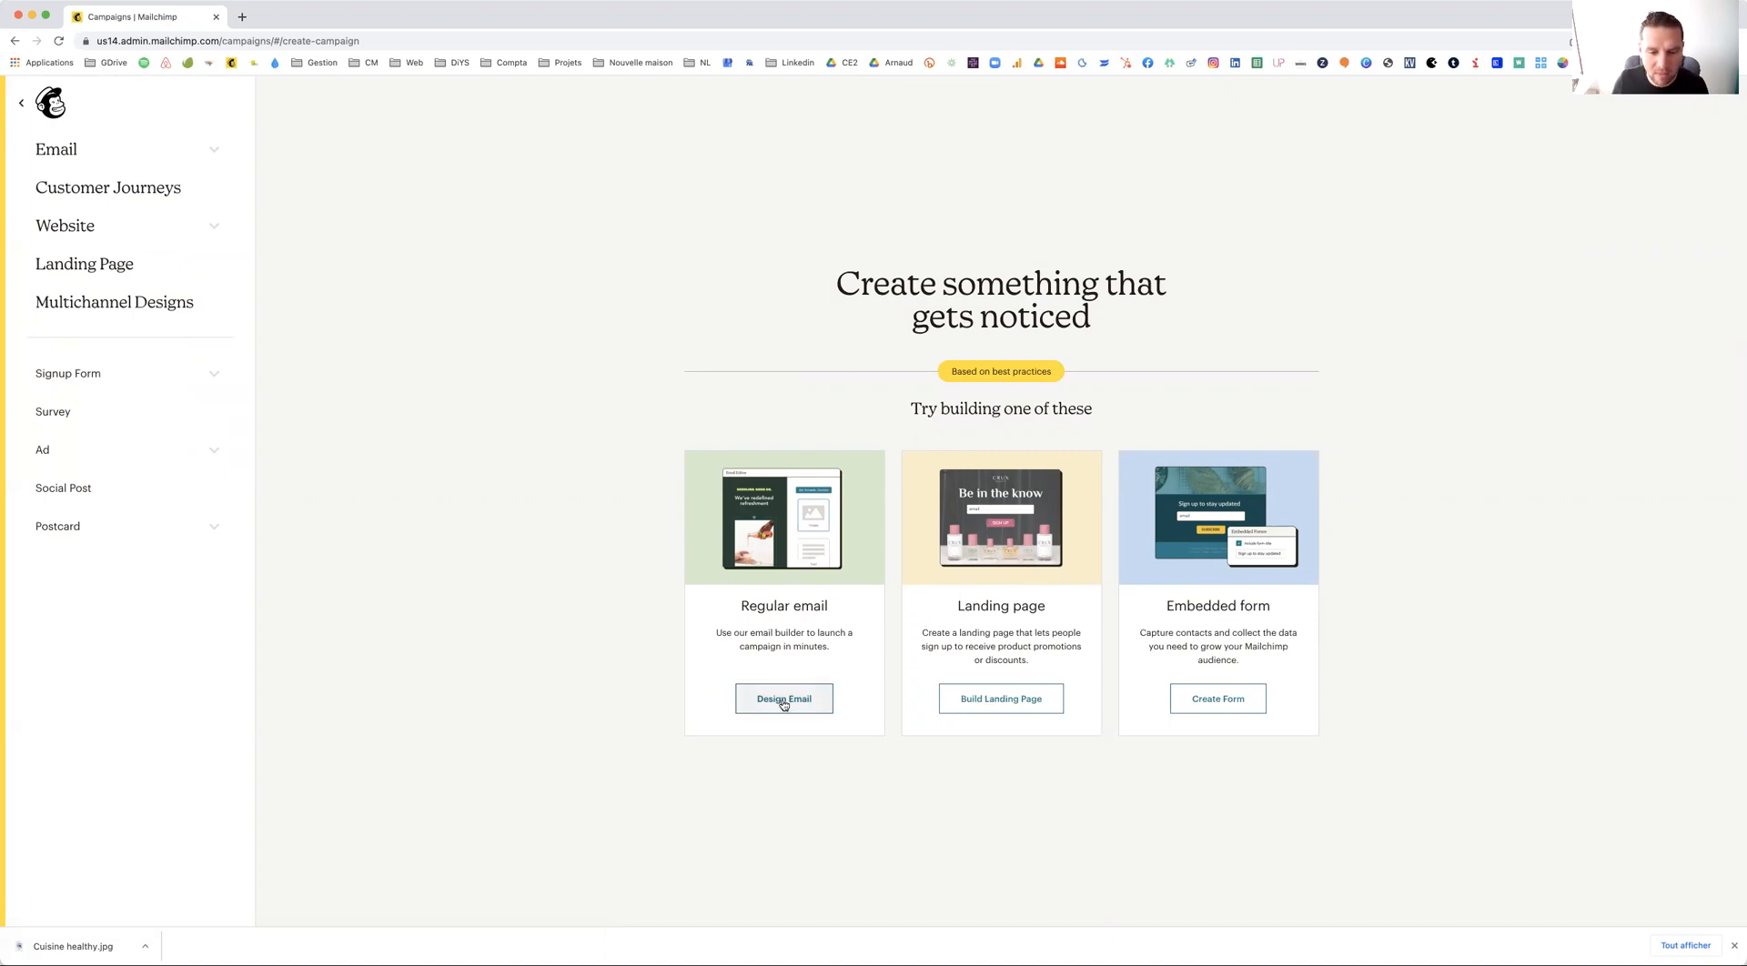
{"action": "left_click", "coordinate": [784, 701]}
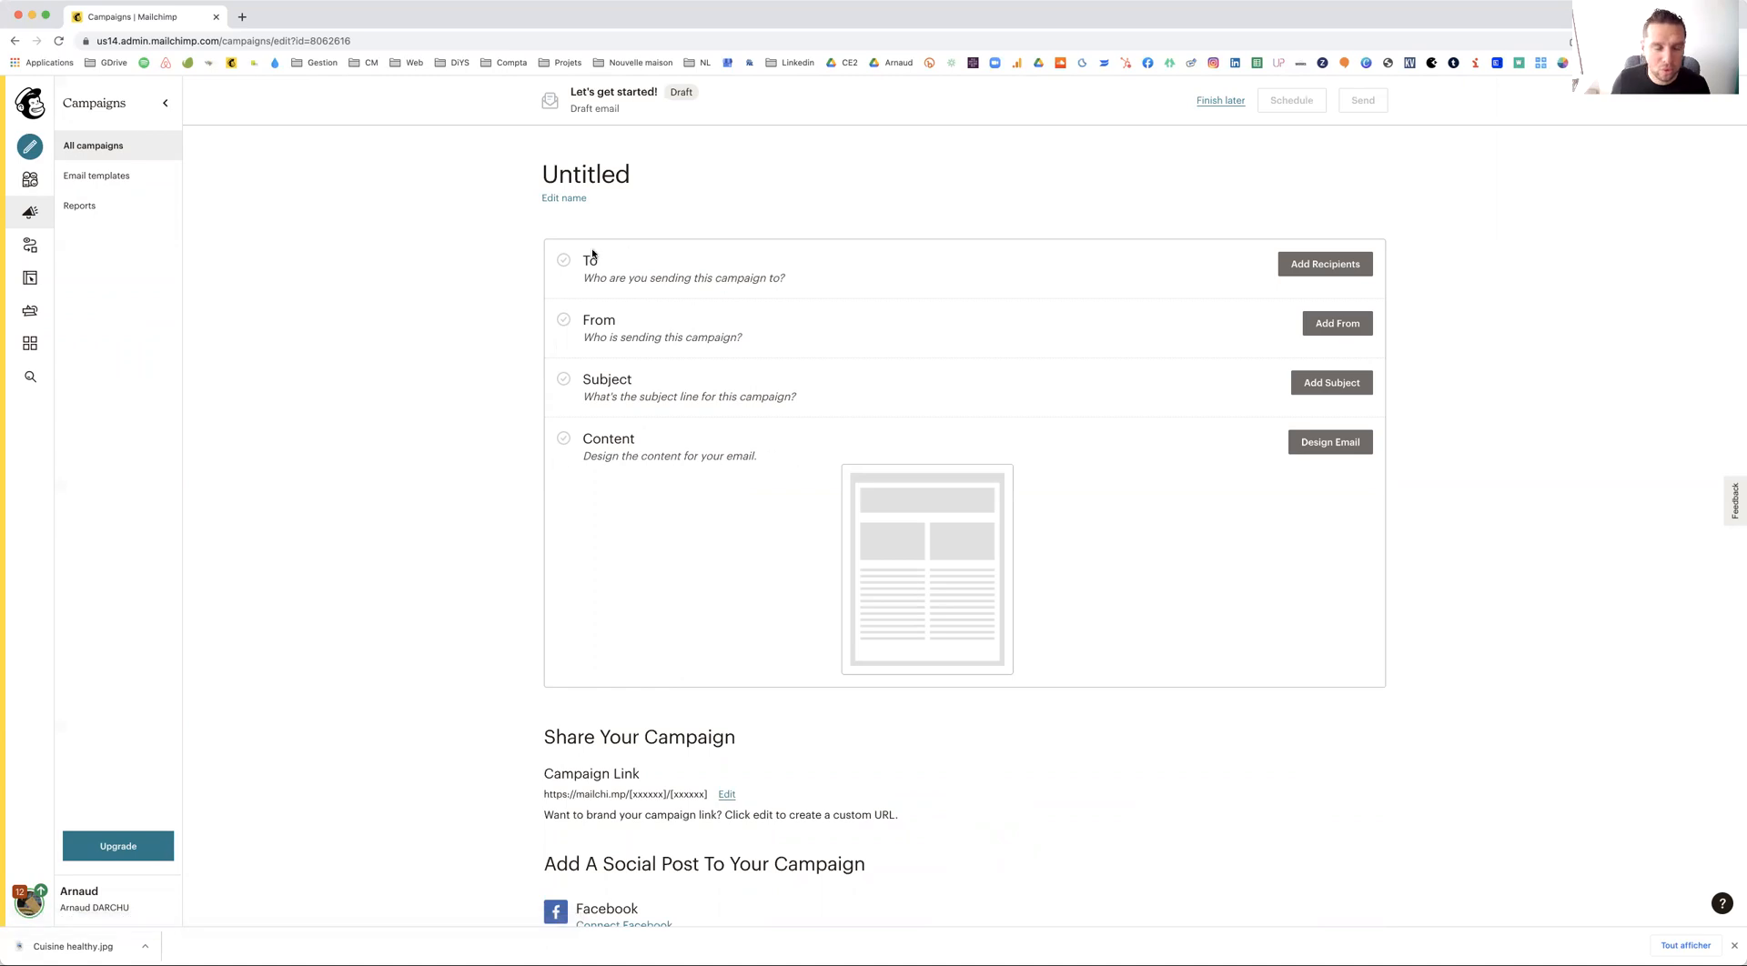
Set the campaign recipients to all subscribers in the B2U audience and save the default sender details
{"action": "left_click", "coordinate": [1346, 271]}
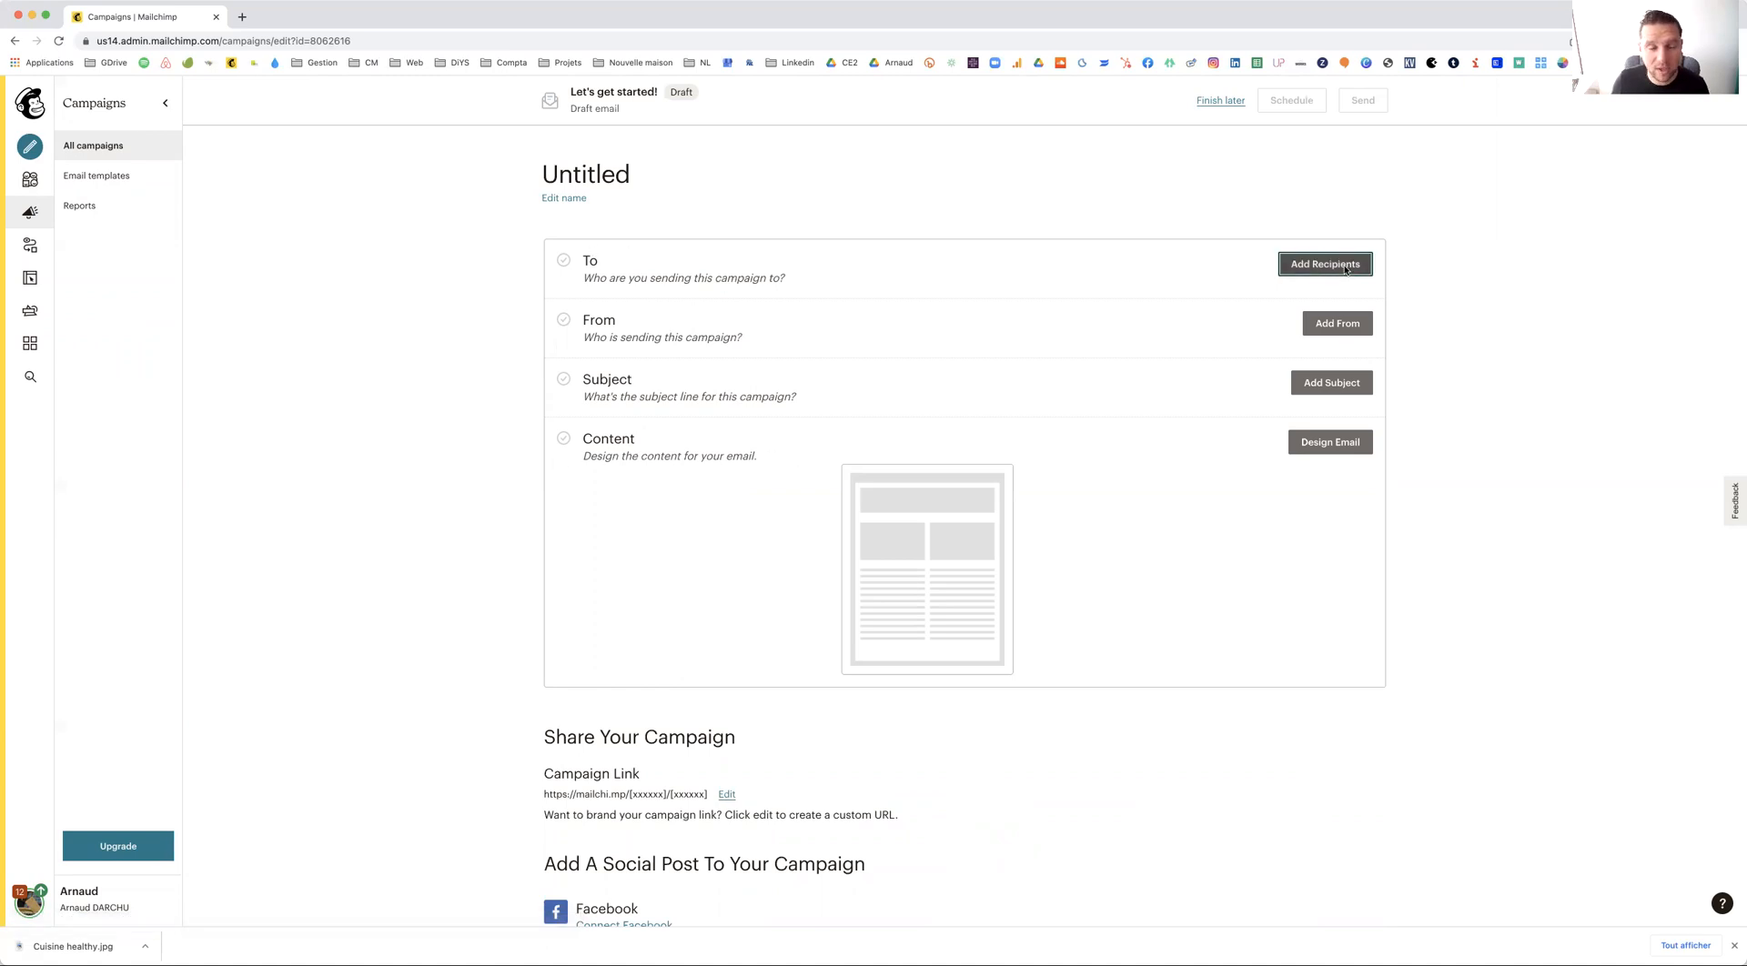
{"action": "left_click", "coordinate": [753, 328]}
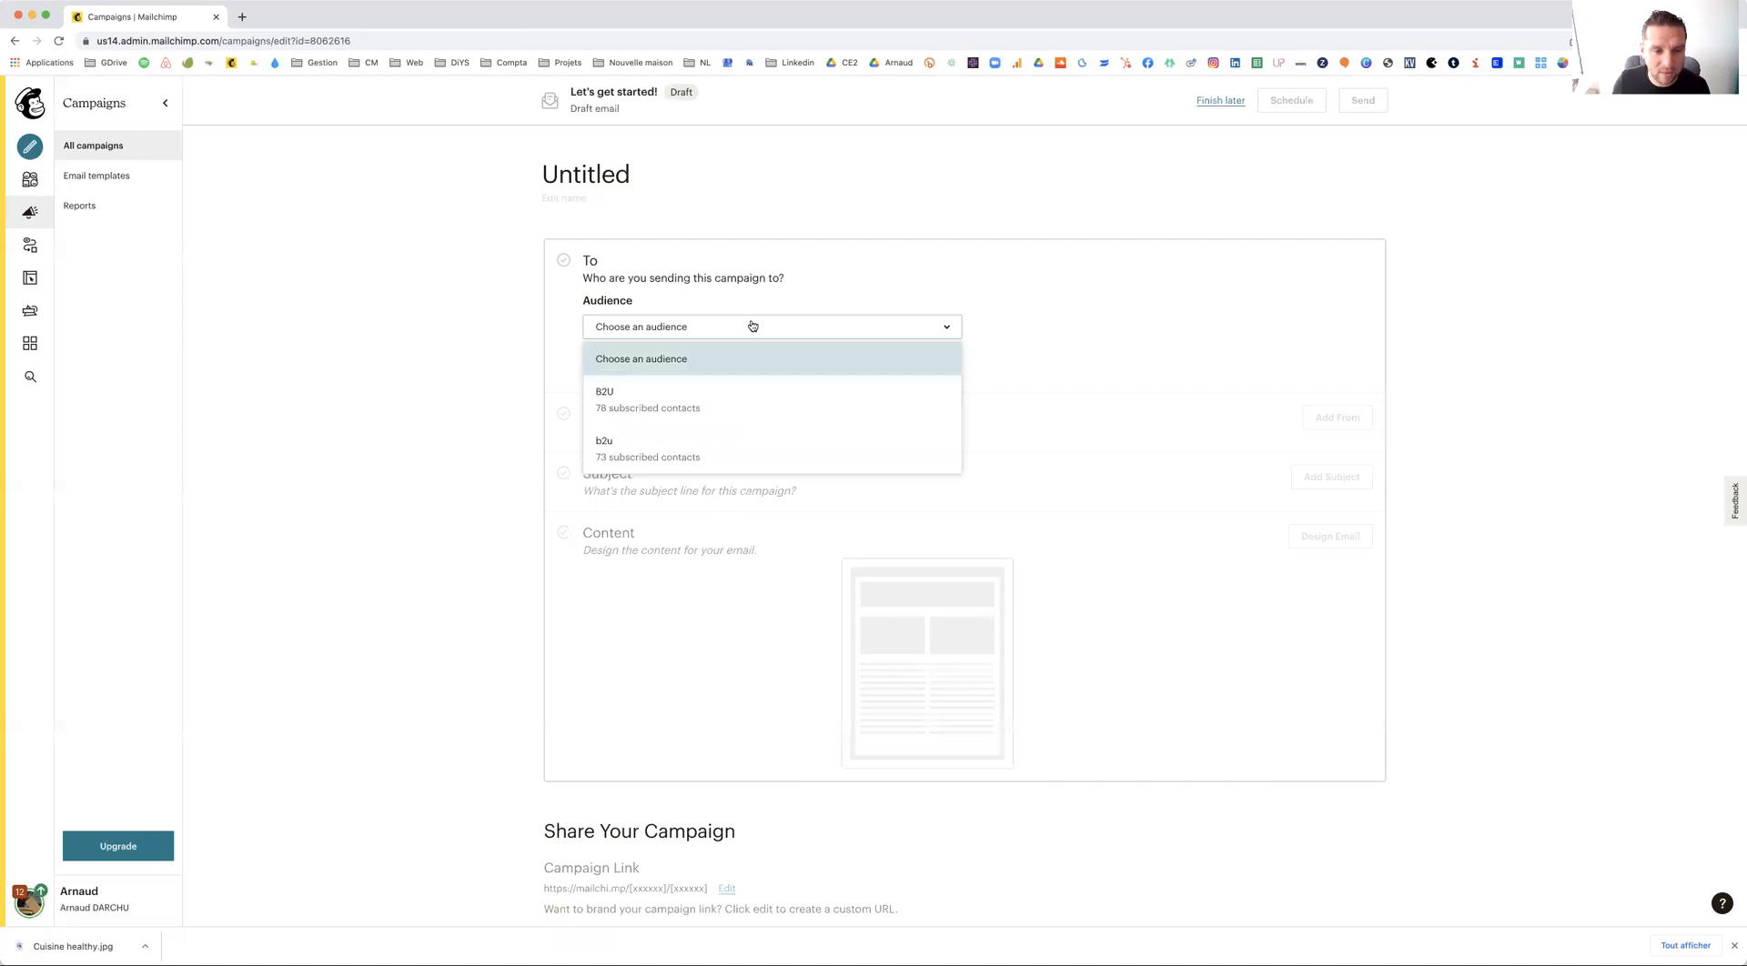
{"action": "left_click", "coordinate": [693, 401]}
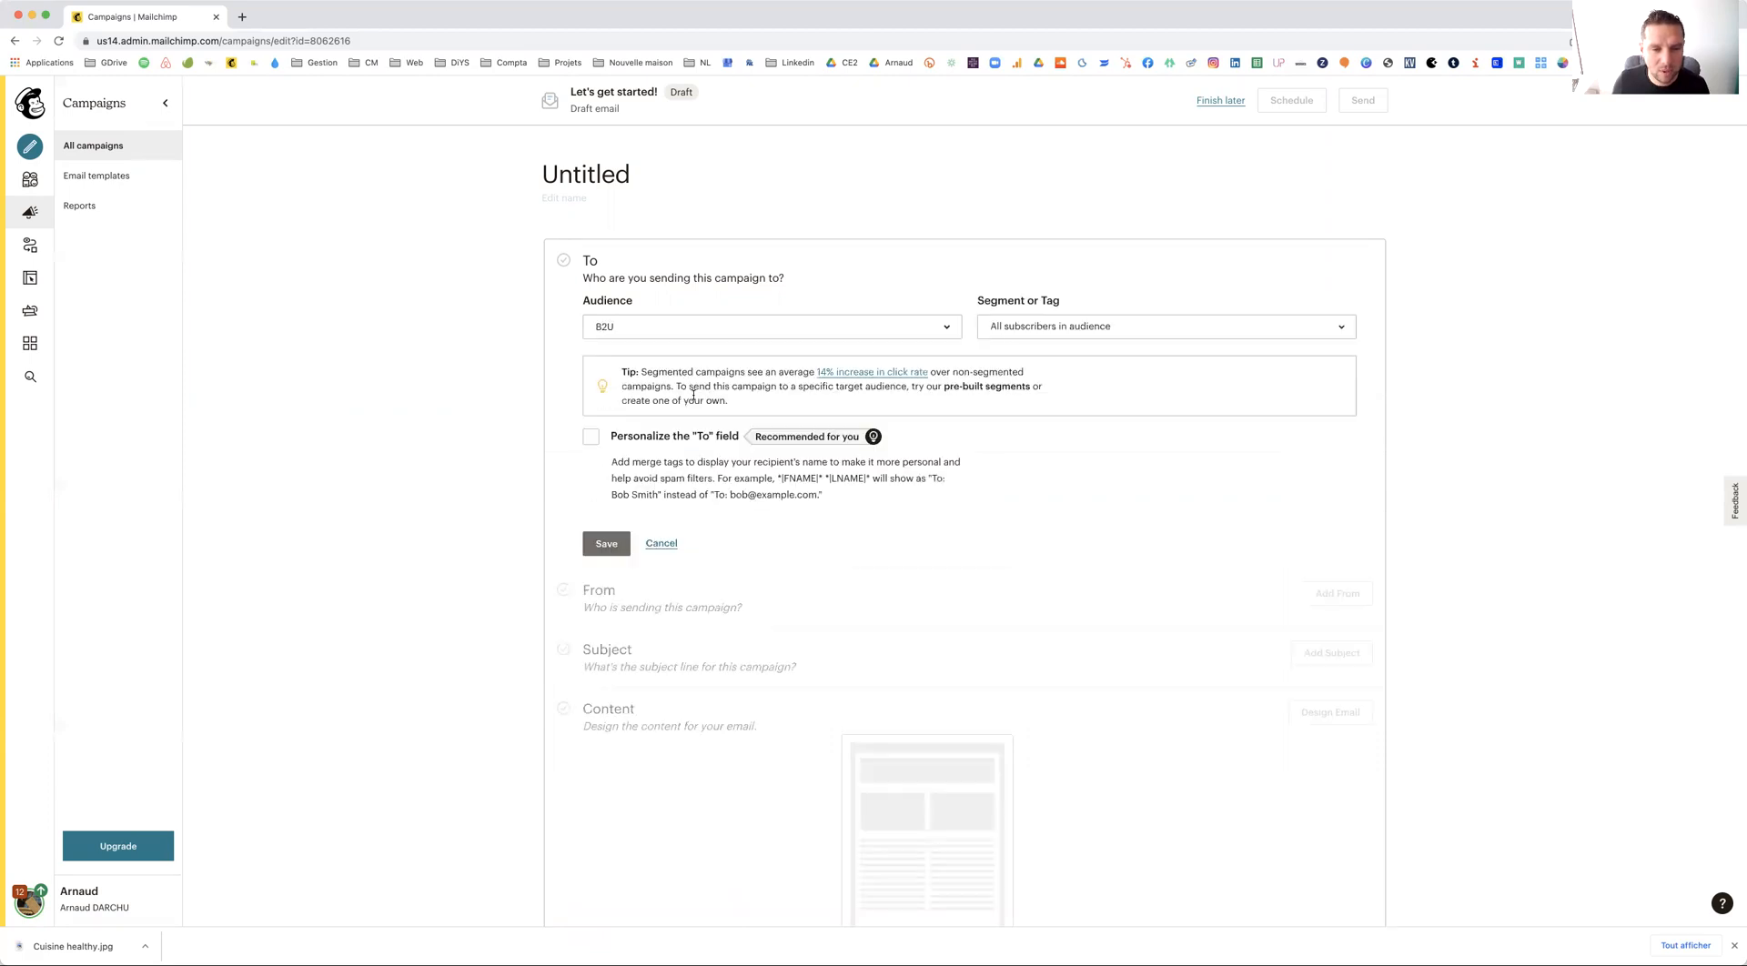
{"action": "left_click", "coordinate": [1045, 336]}
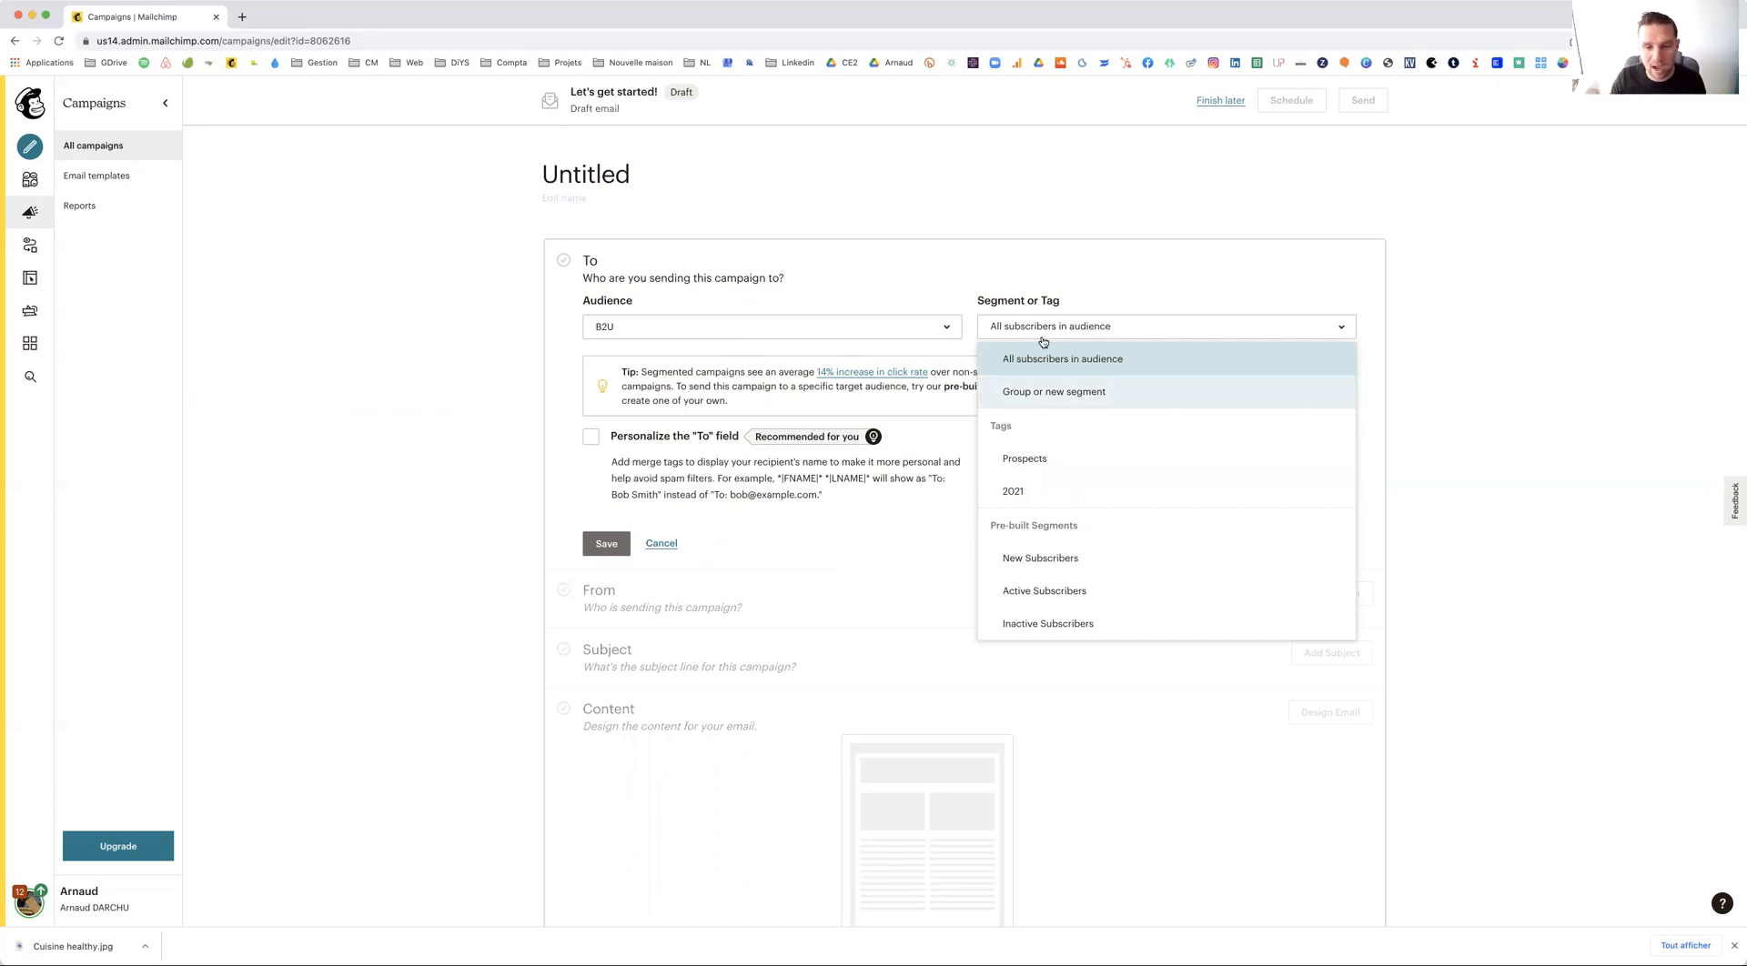
{"action": "left_click", "coordinate": [552, 528]}
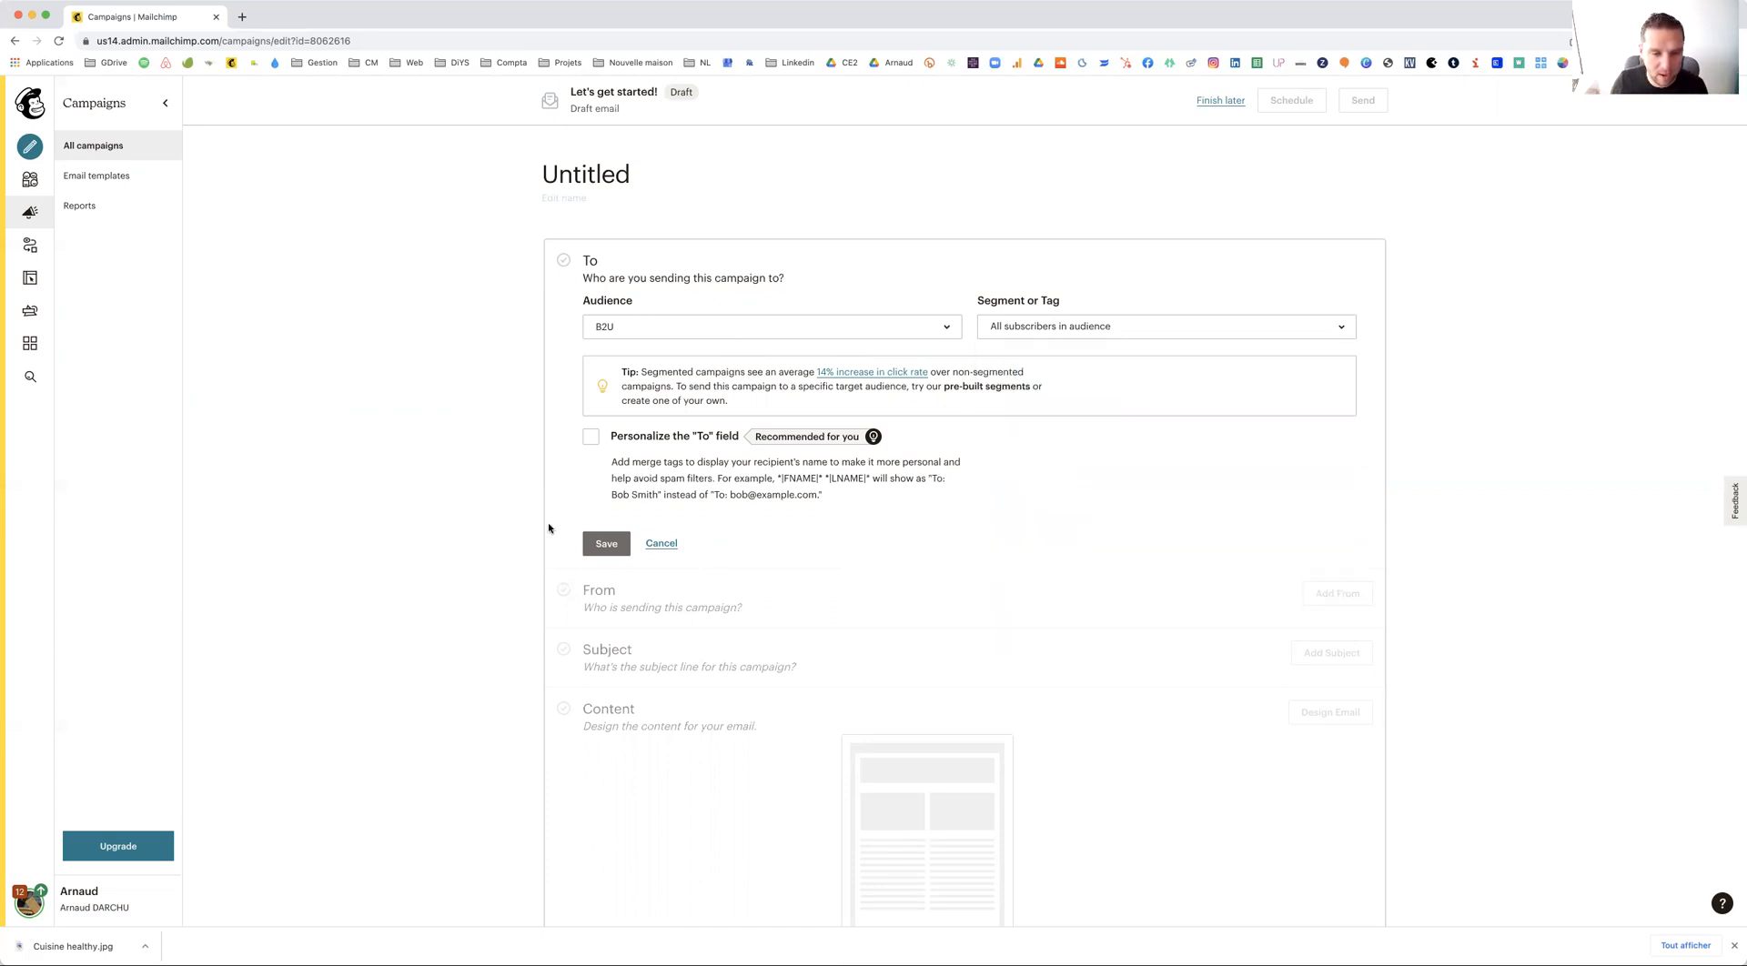
{"action": "left_click", "coordinate": [604, 545]}
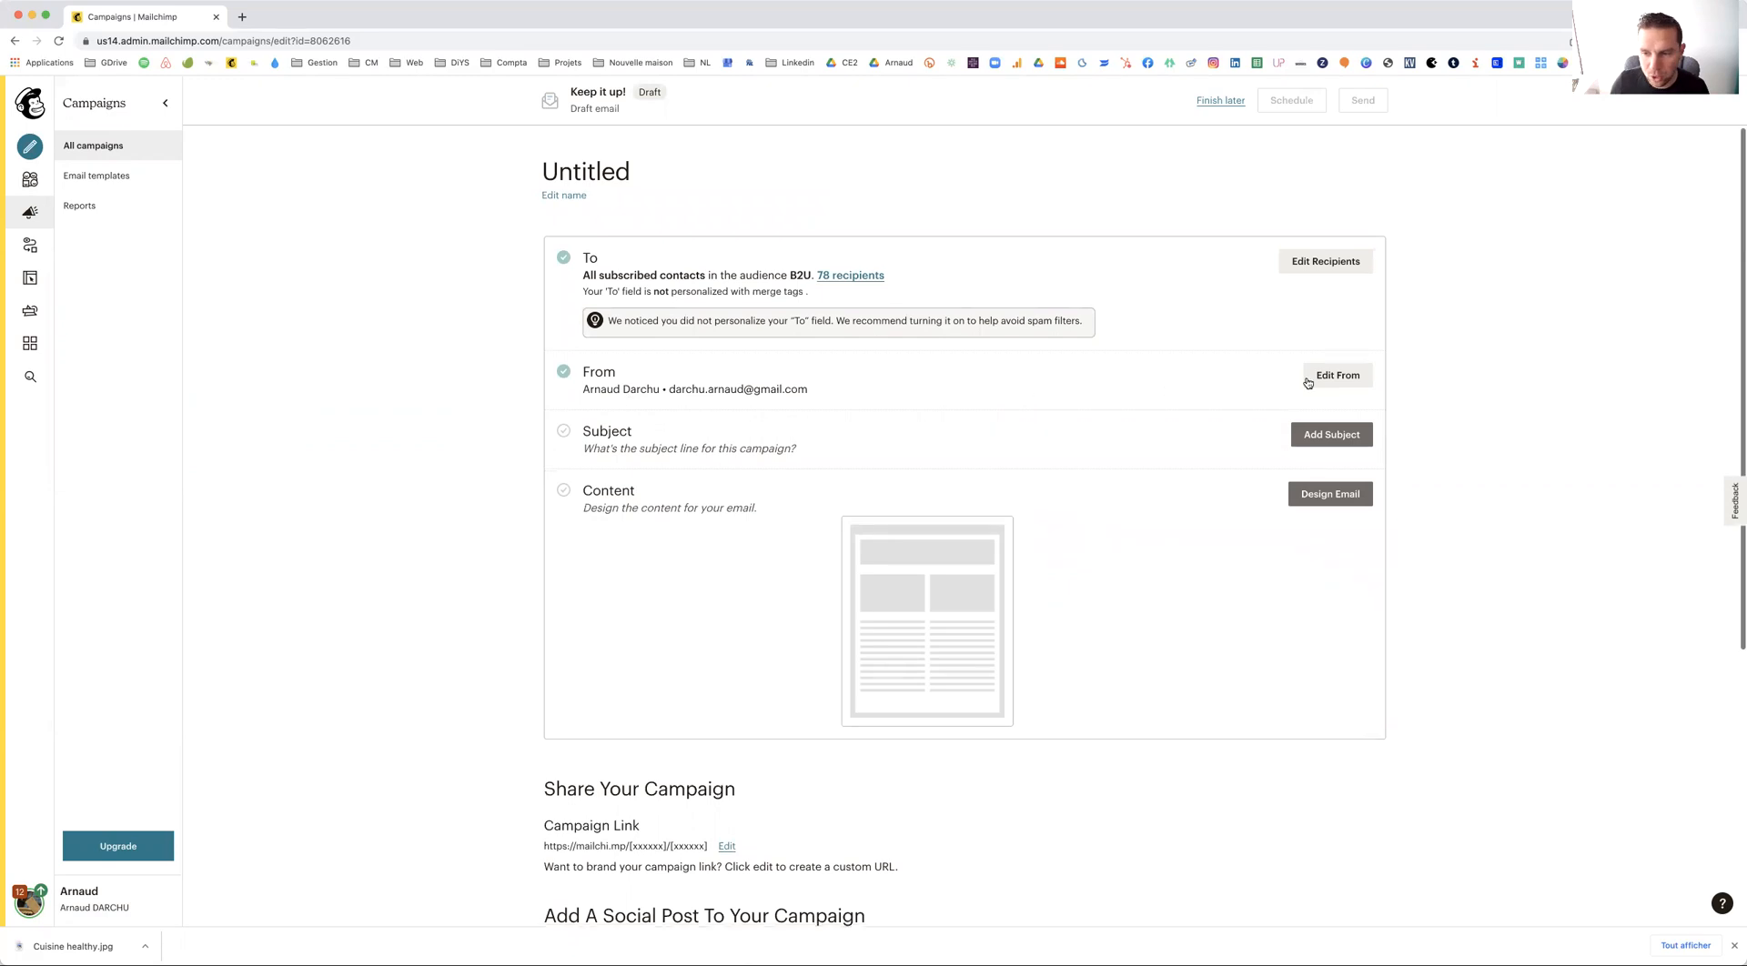
{"action": "left_click", "coordinate": [1336, 377]}
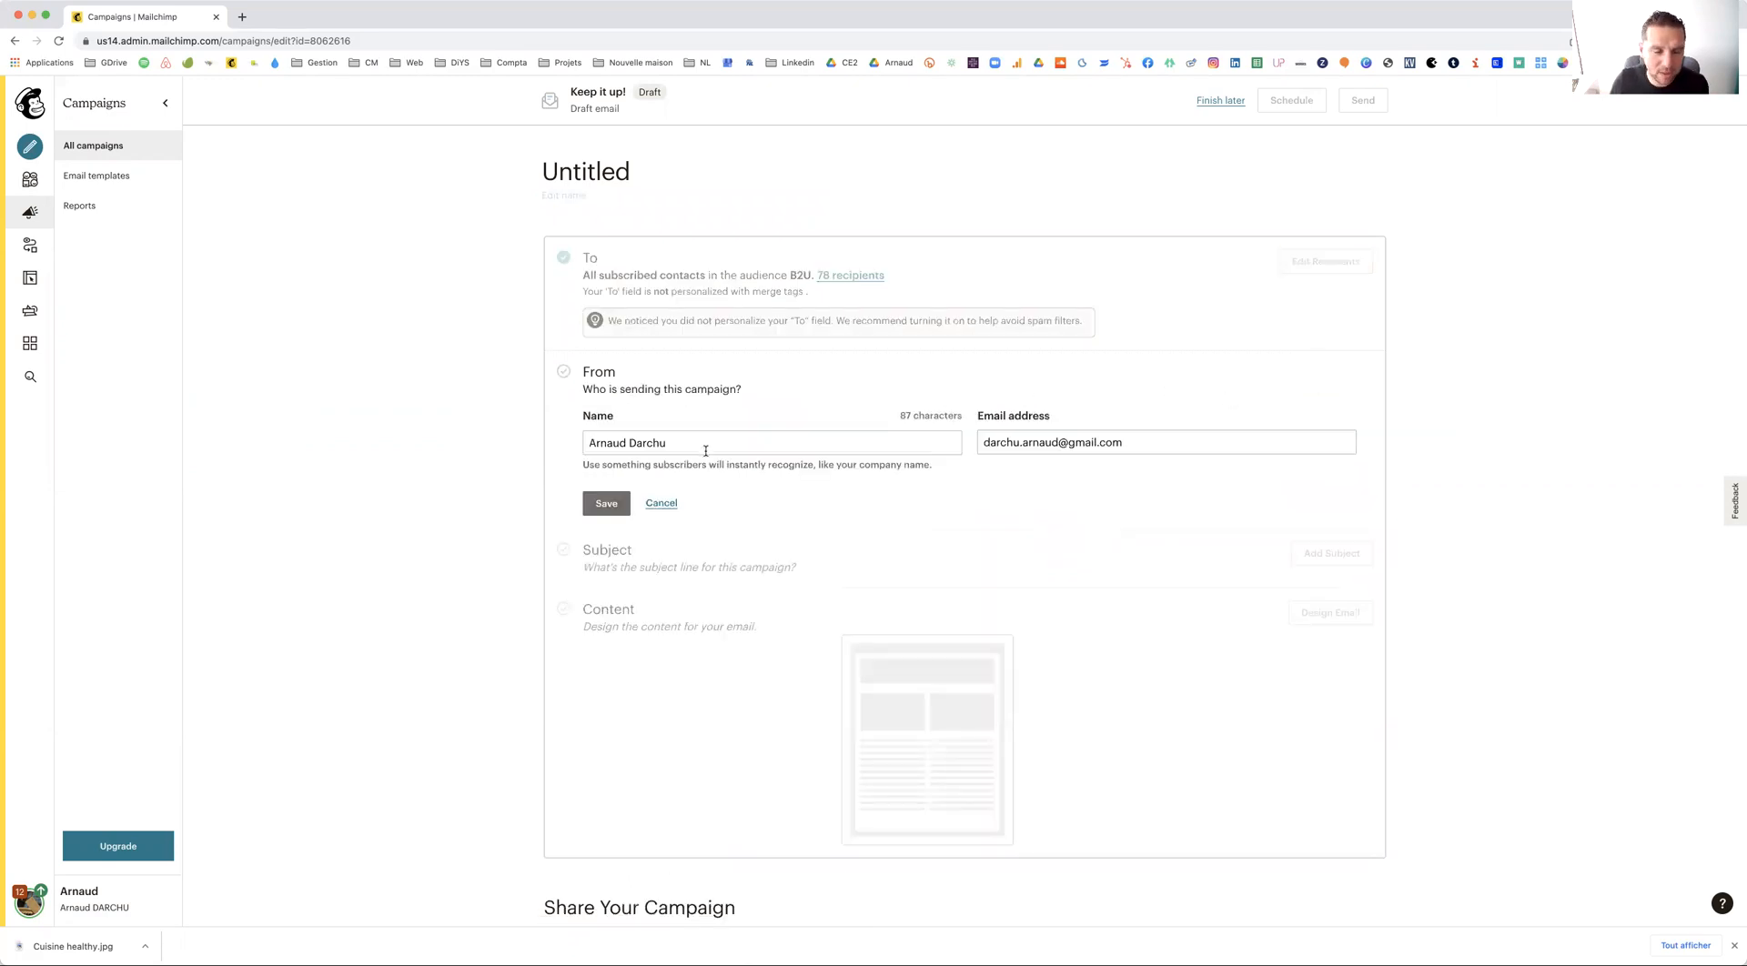
{"action": "left_click", "coordinate": [606, 503]}
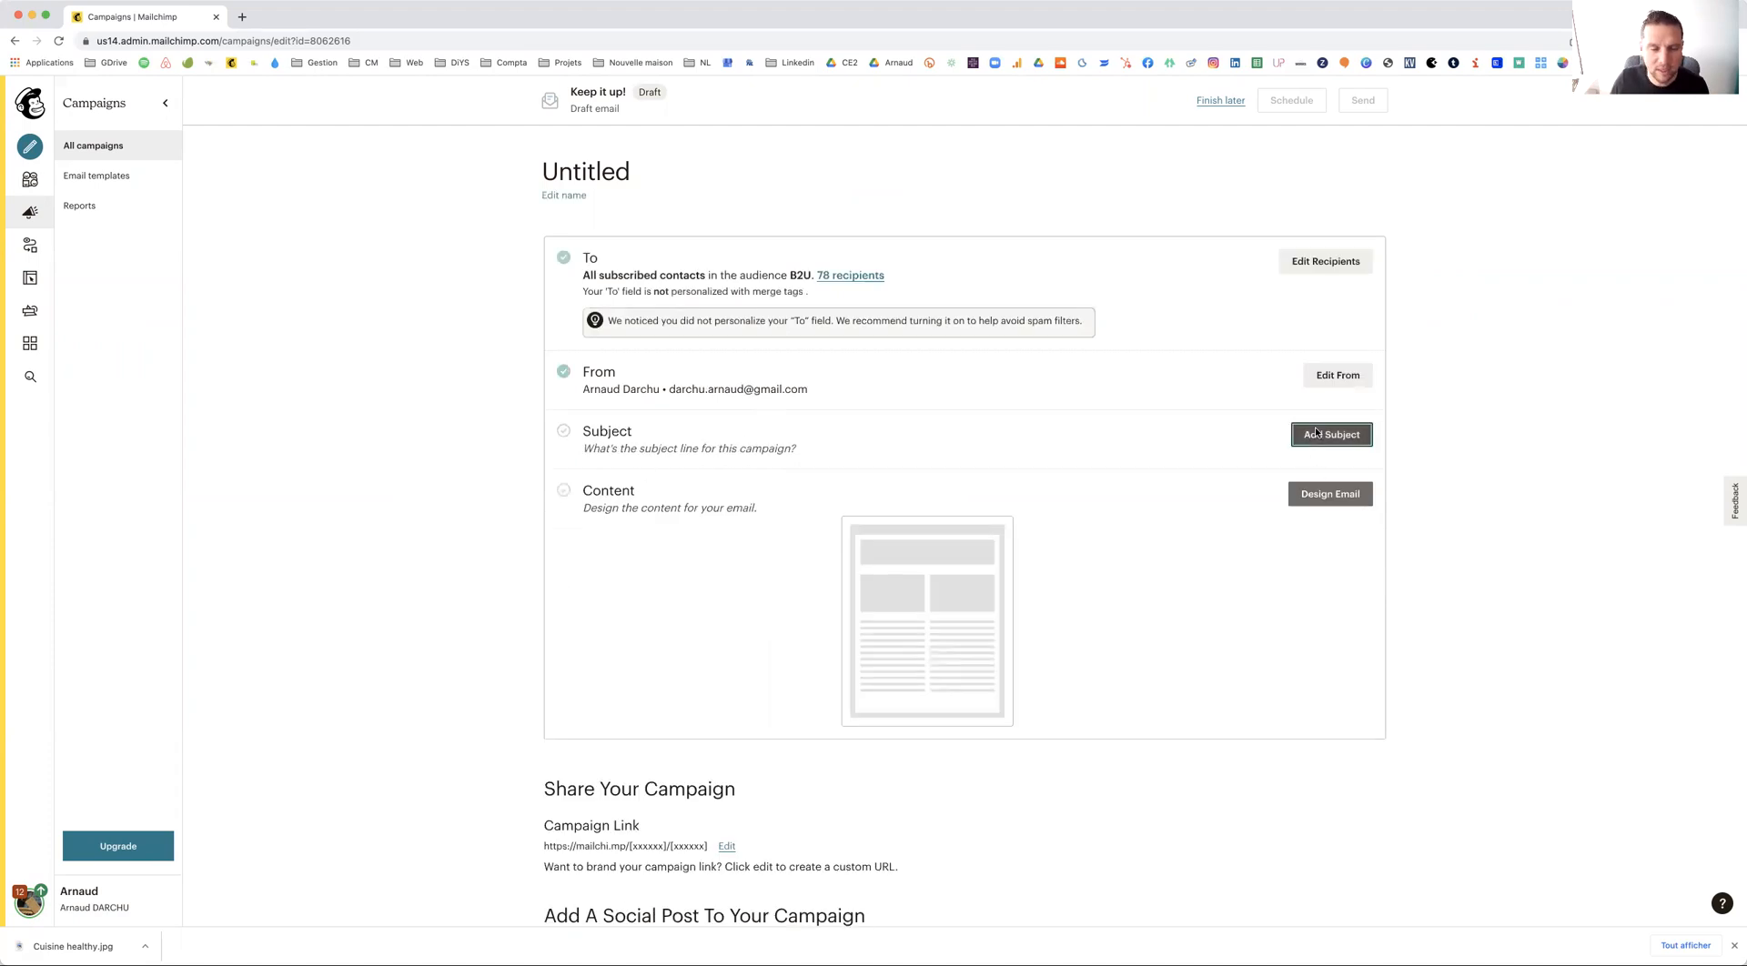
Set the campaign's subject line to "Vous aimez les nouveautés ?" and save it without preview text
{"action": "left_click", "coordinate": [1313, 436]}
{"action": "left_click", "coordinate": [647, 518]}
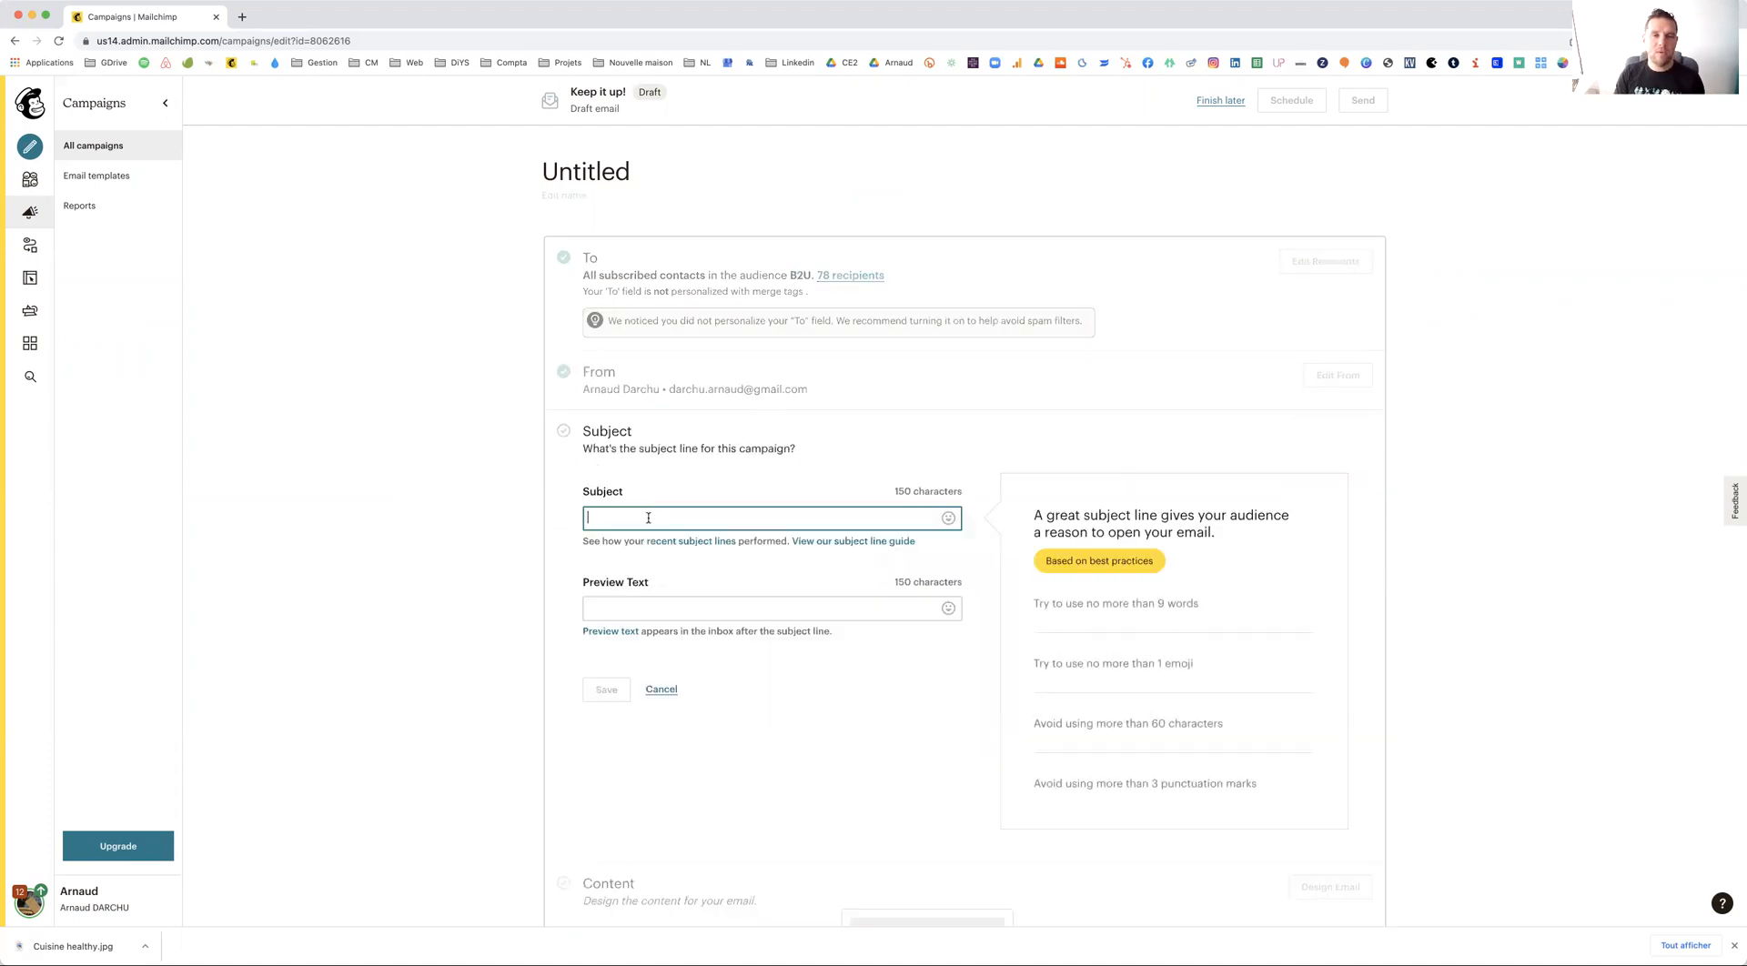
{"action": "type", "text": "V"}
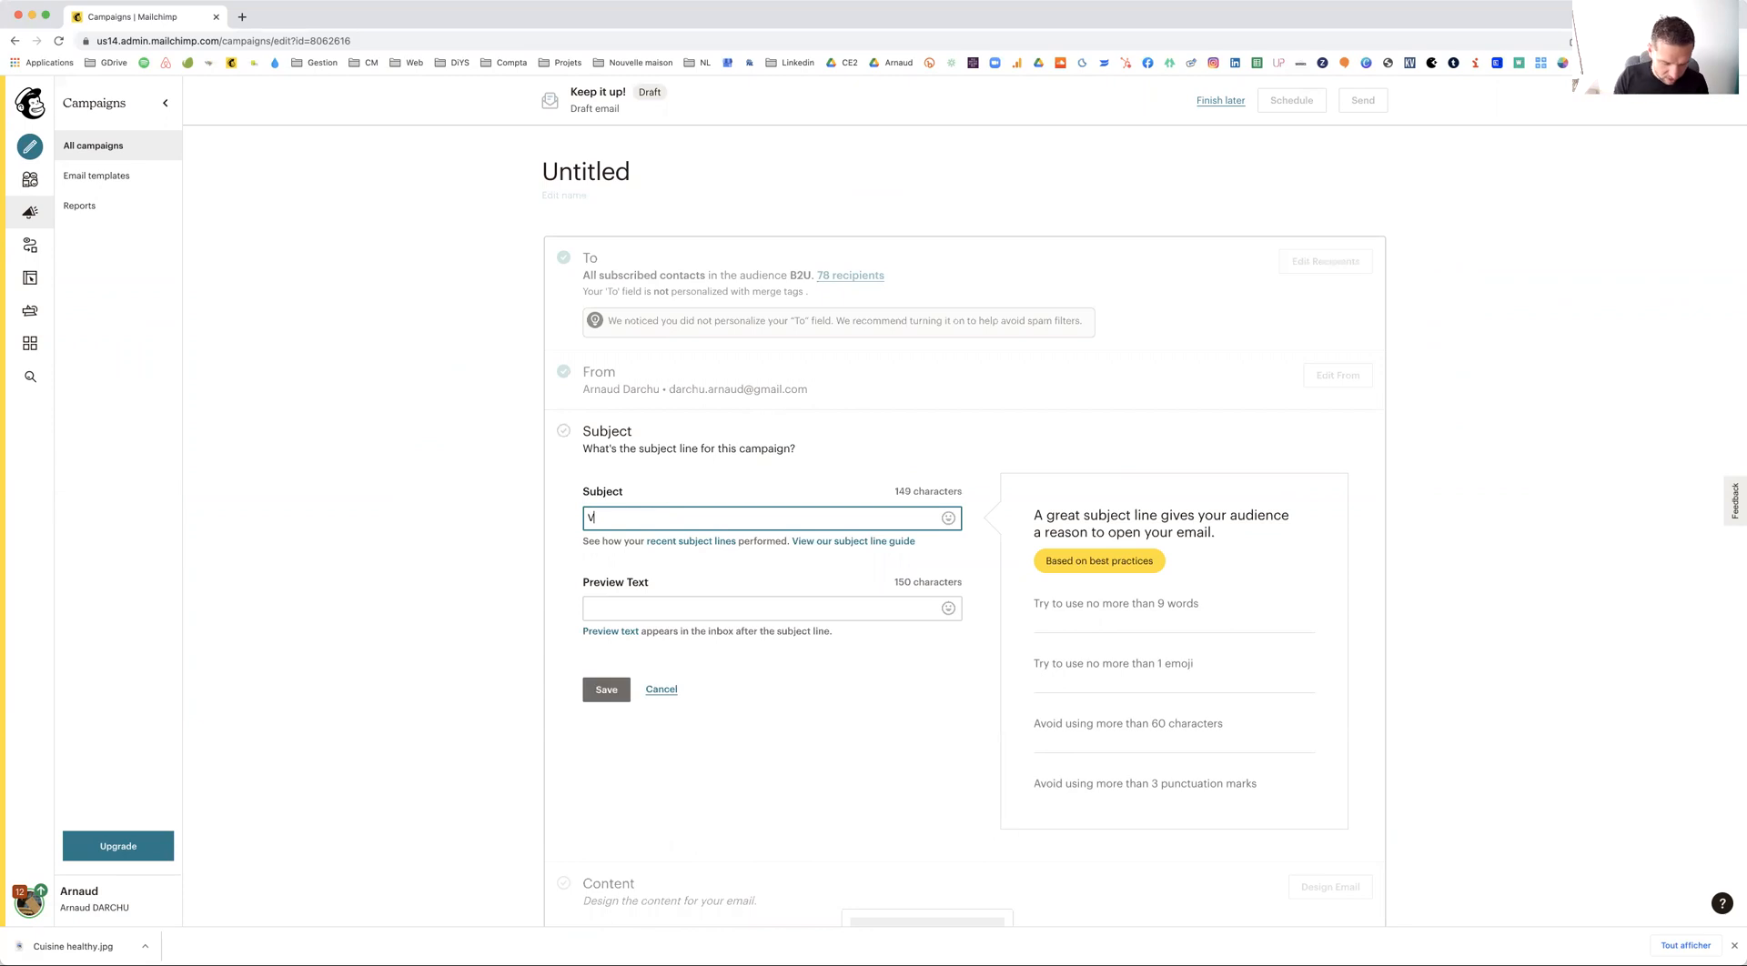
{"action": "type", "text": "ous aimez"}
{"action": "key", "text": "super+a"}
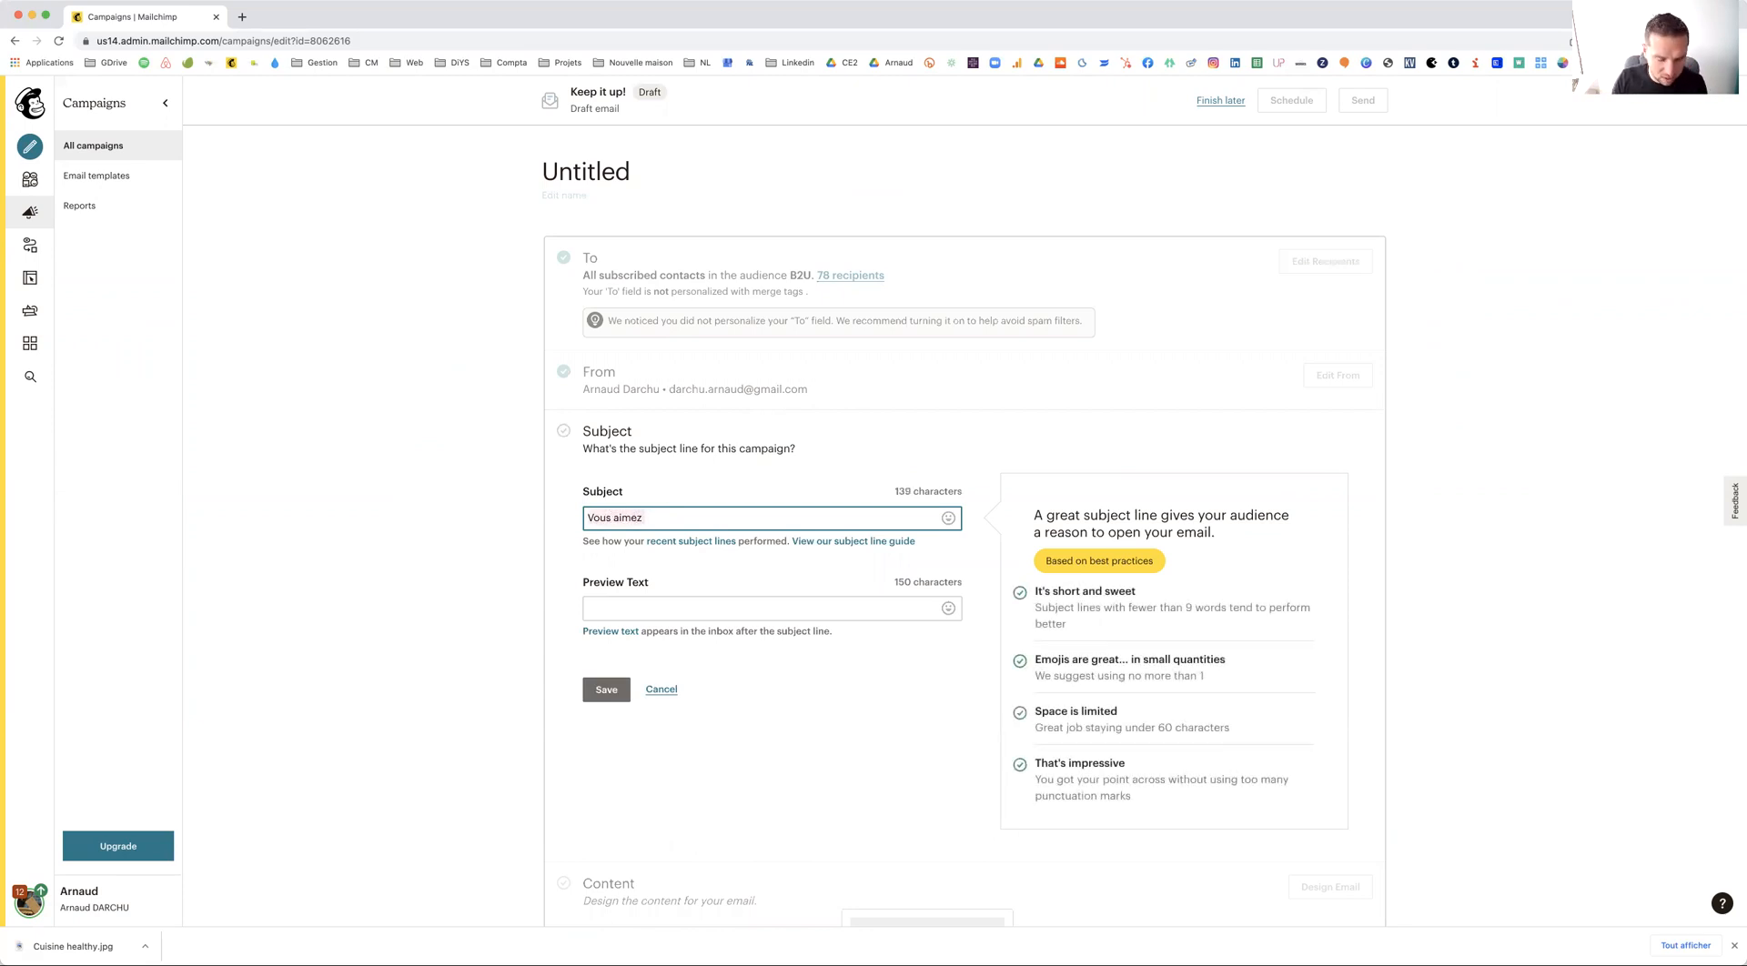
{"action": "type", "text": "N'oubliez"}
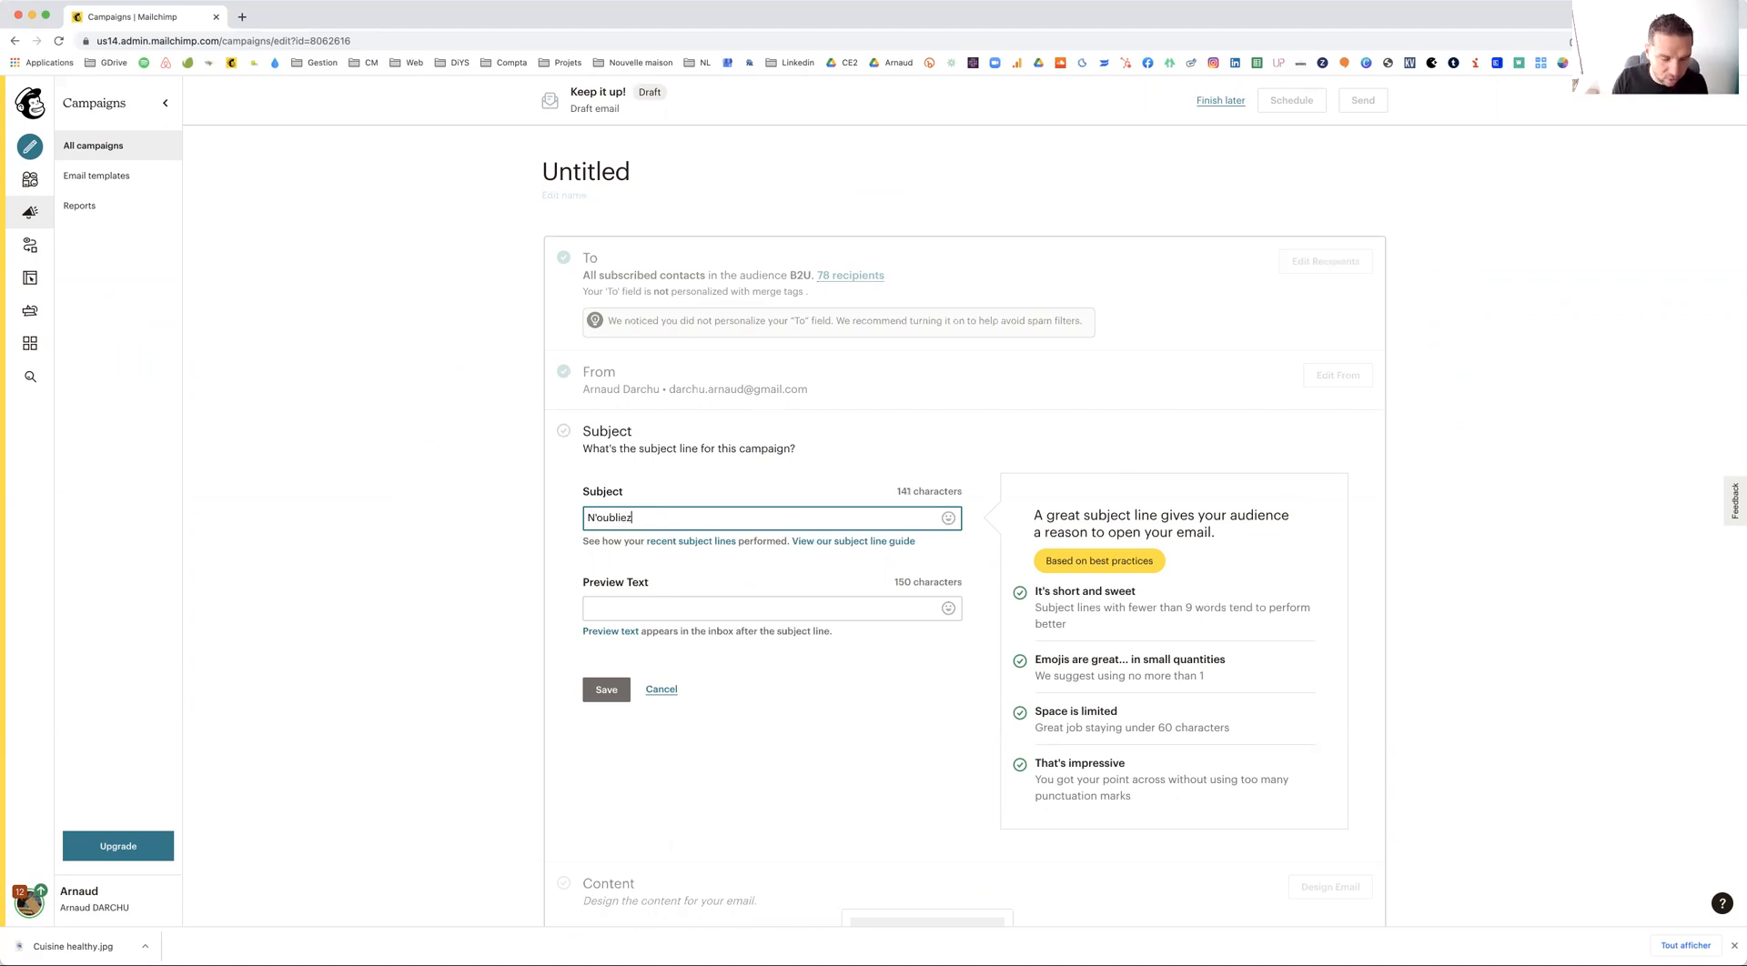
{"action": "key", "text": "BackSpace"}
{"action": "key", "text": "BackSpace"}
{"action": "key", "text": "BackSpace"}
{"action": "key", "text": "BackSpace"}
{"action": "key", "text": "BackSpace"}
{"action": "key", "text": "BackSpace"}
{"action": "key", "text": "BackSpace"}
{"action": "key", "text": "BackSpace"}
{"action": "key", "text": "BackSpace"}
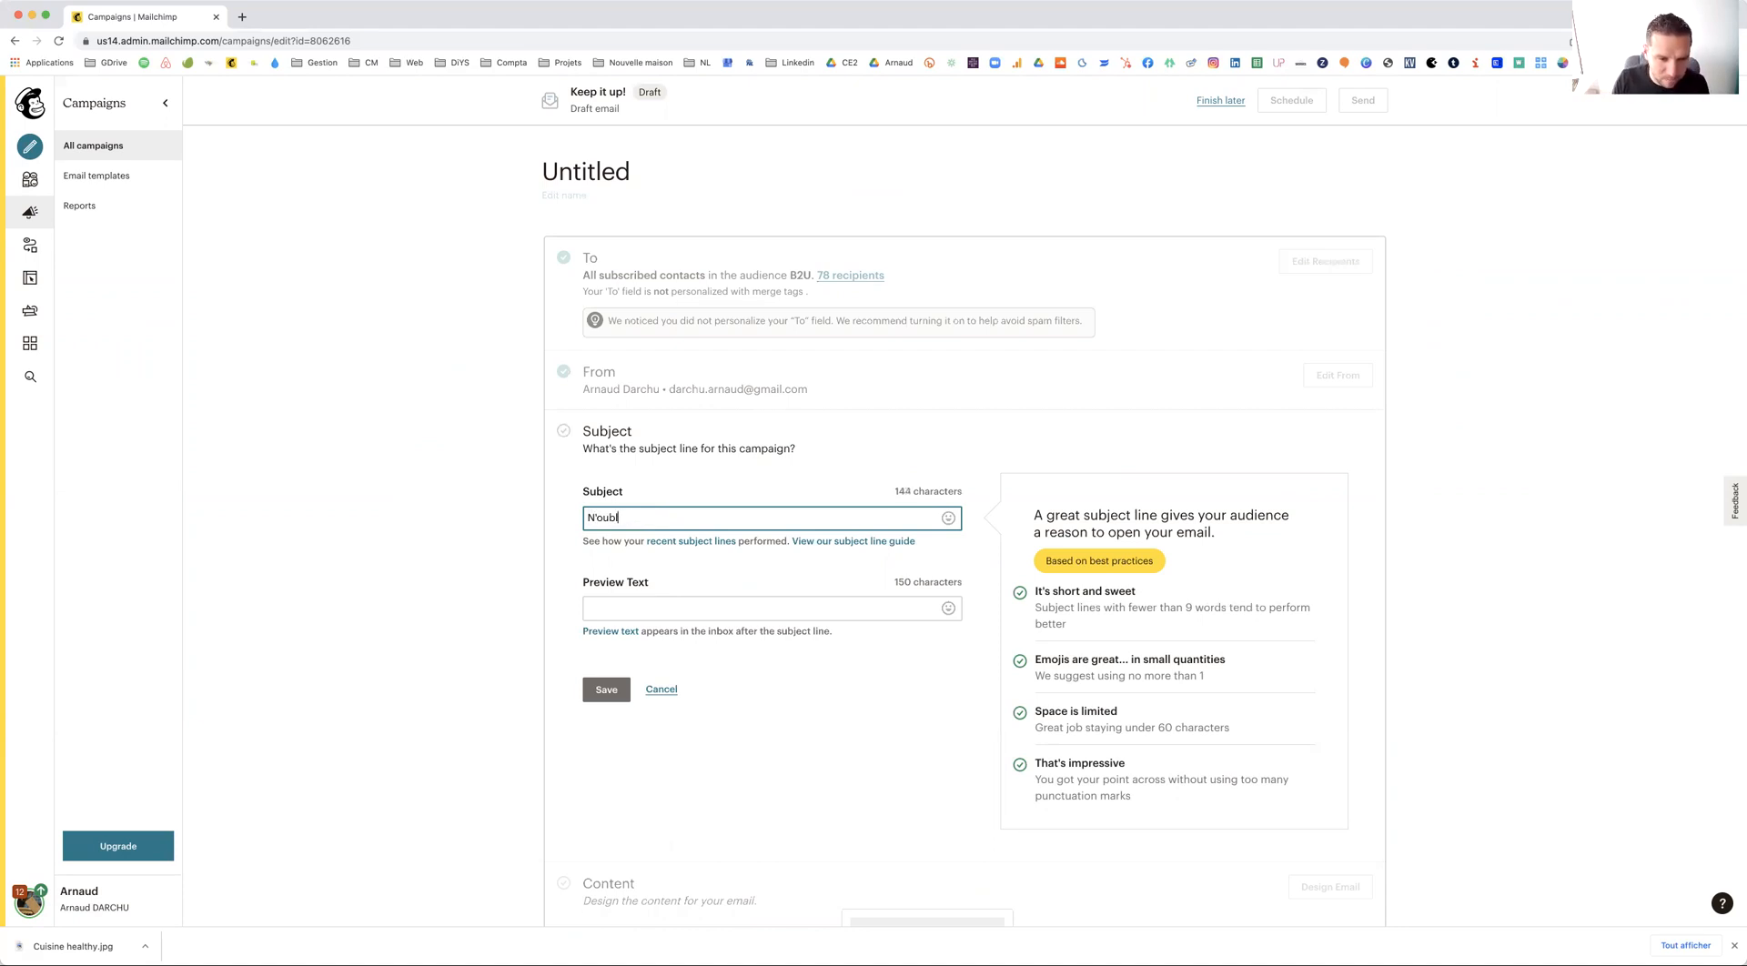
{"action": "type", "text": "Vous aimez les jouv"}
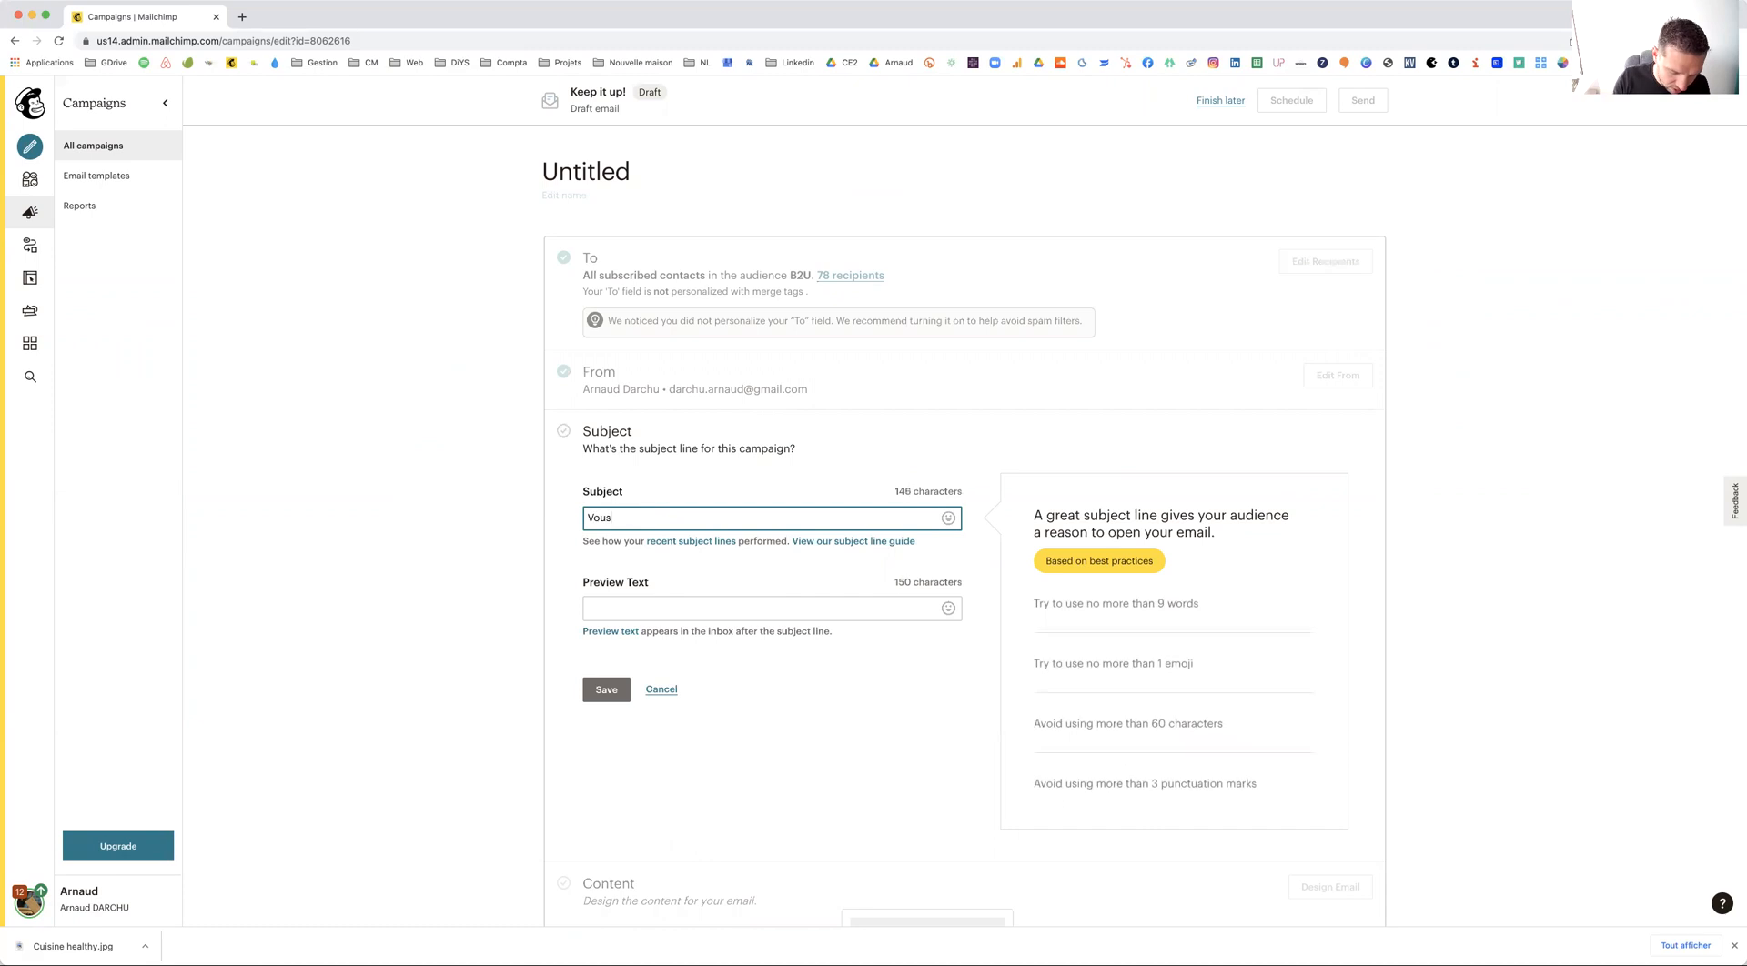
{"action": "key", "text": "BackSpace"}
{"action": "key", "text": "BackSpace"}
{"action": "key", "text": "BackSpace"}
{"action": "key", "text": "BackSpace"}
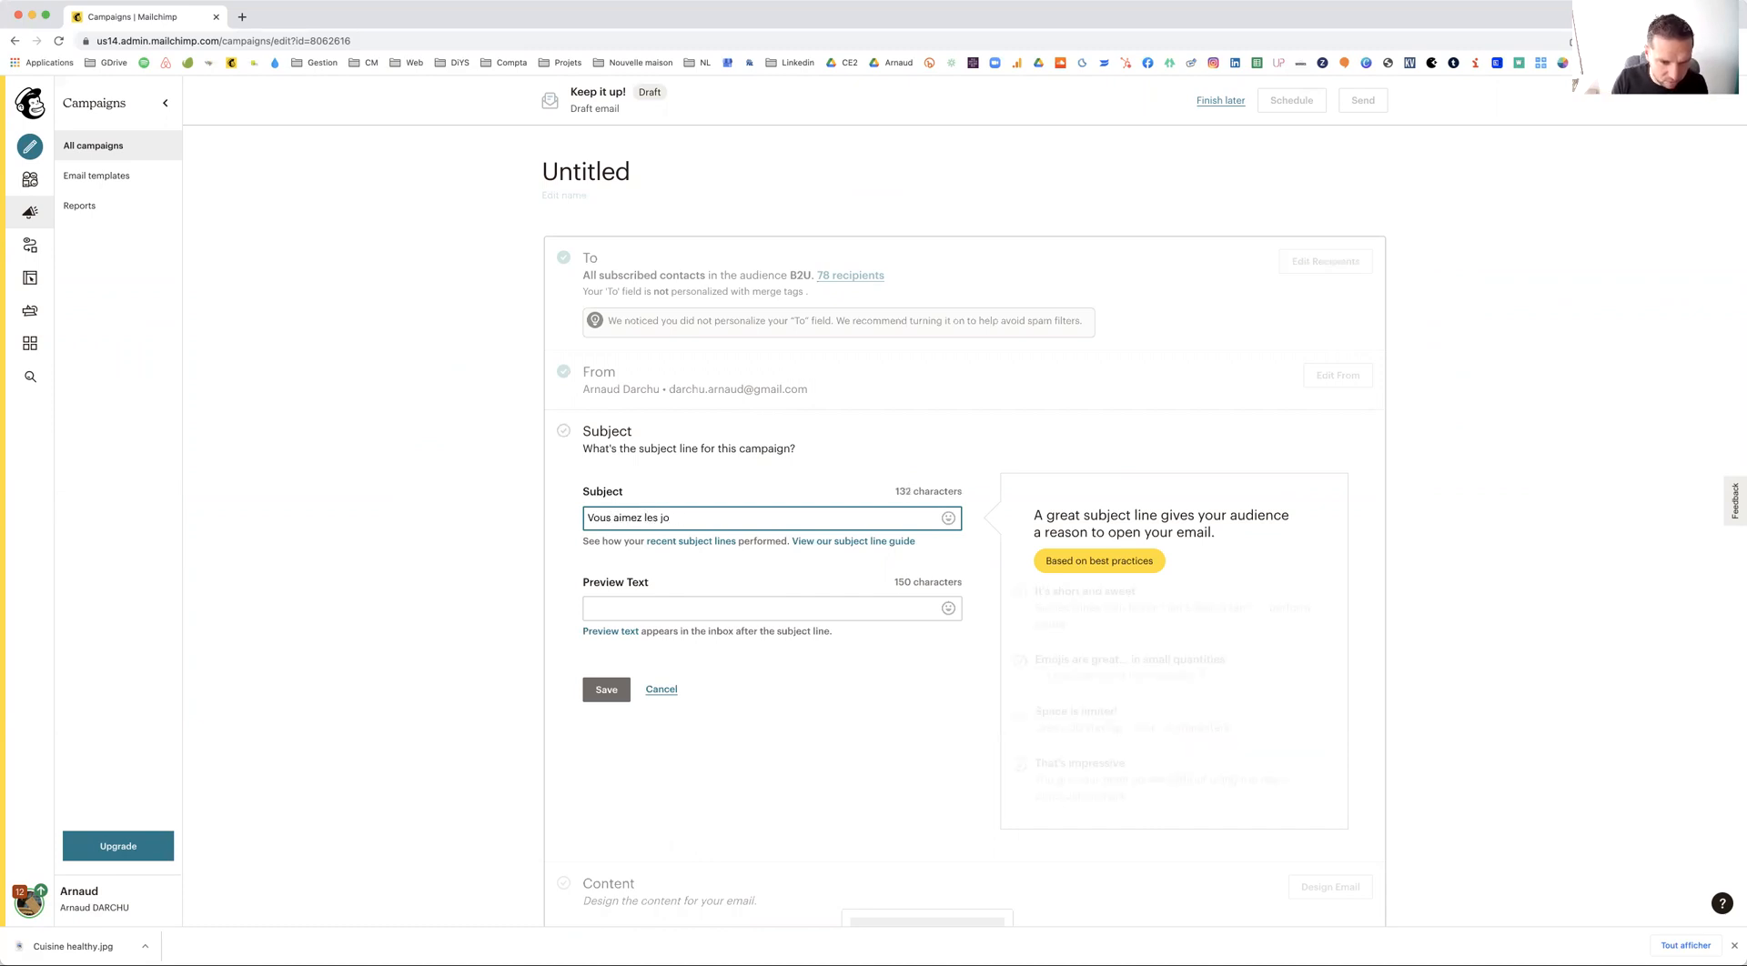
{"action": "type", "text": "nouveautés ?"}
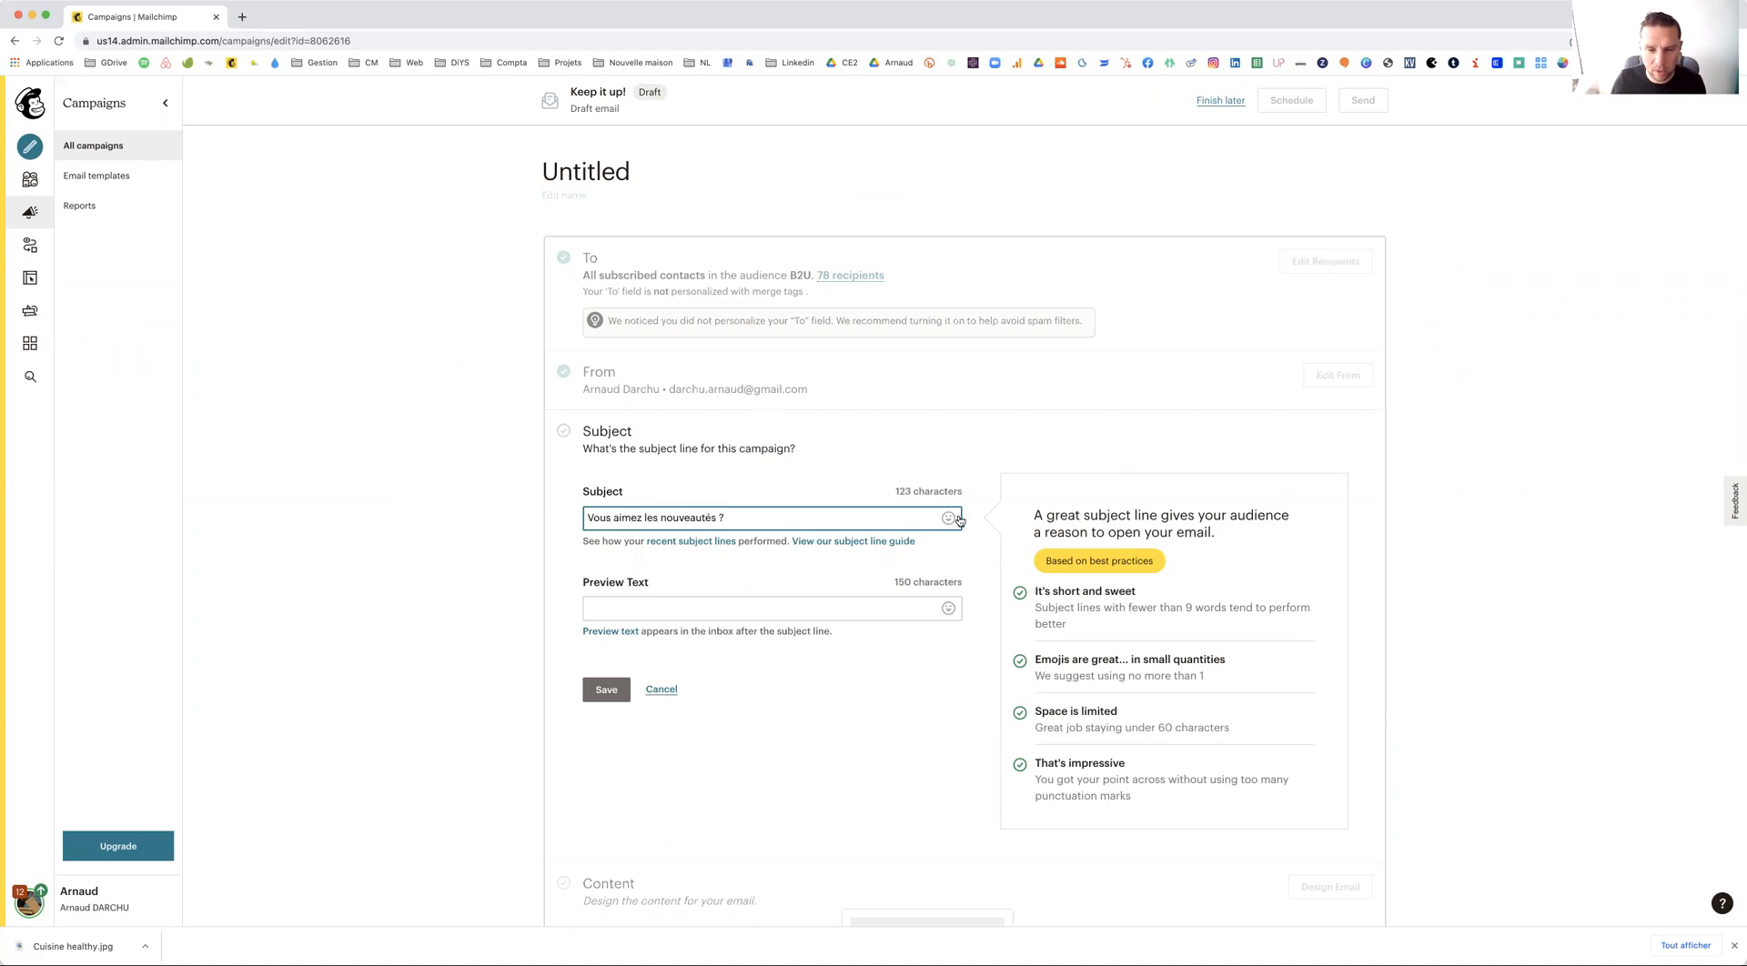
{"action": "left_click", "coordinate": [606, 691]}
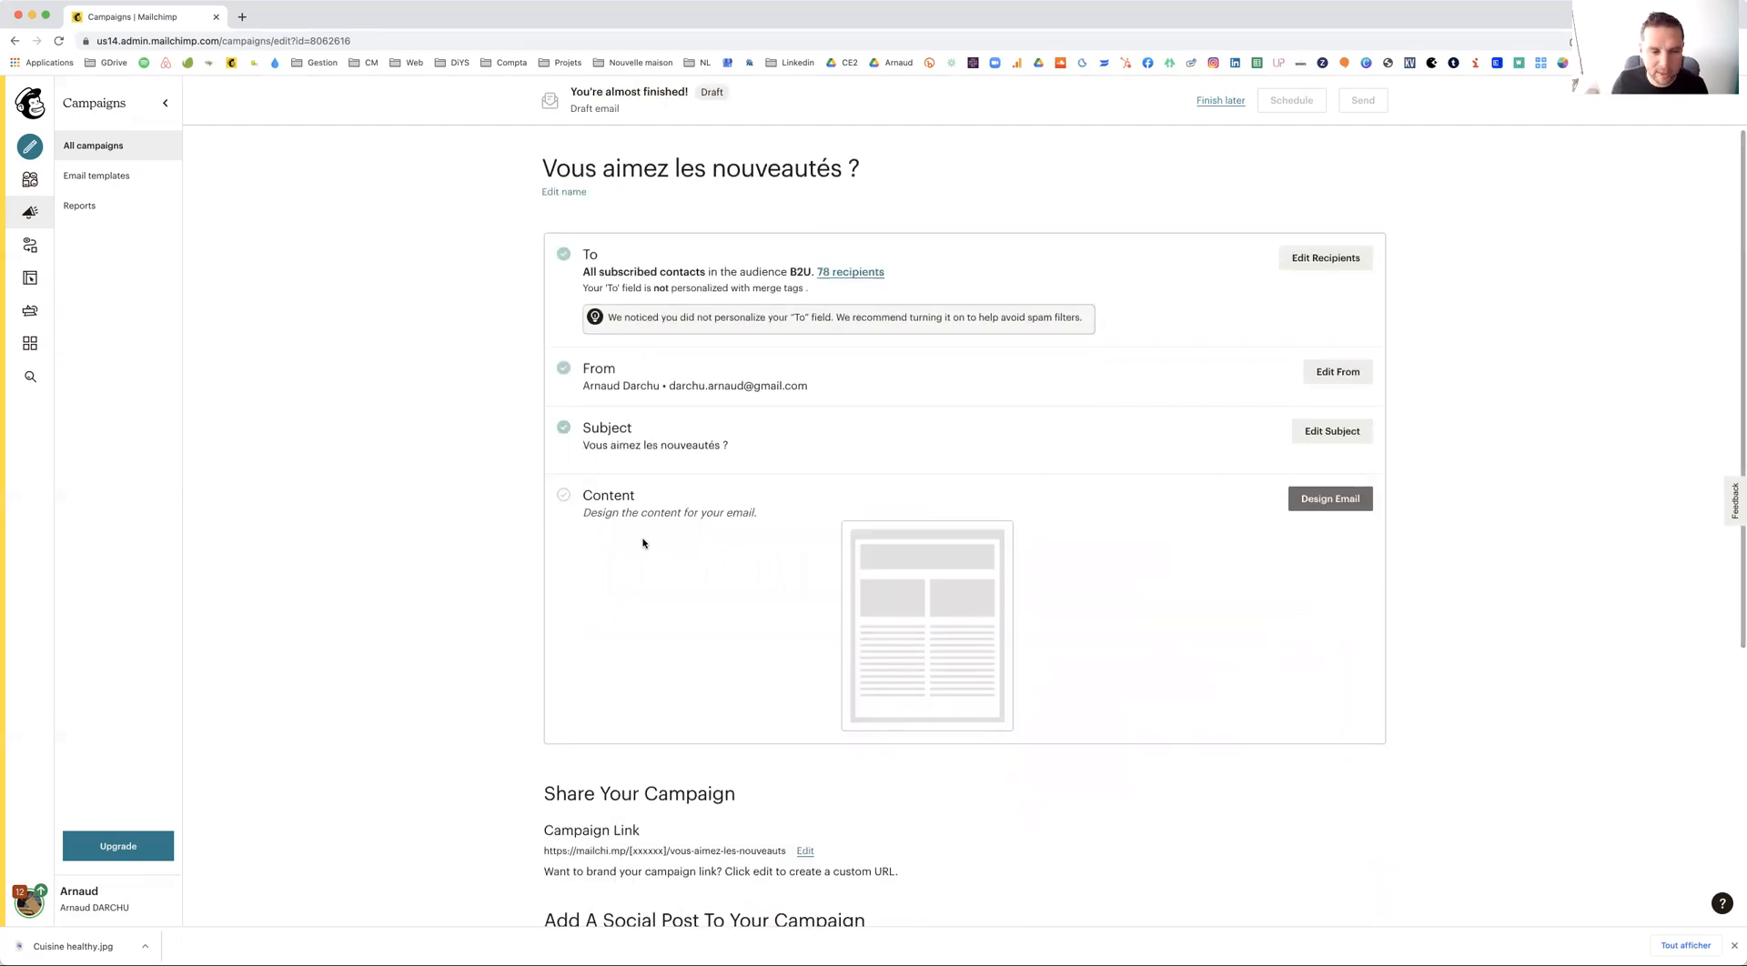
Open the content designer for the campaign email and browse the prebuilt templates from Bold to Survey
{"action": "left_click", "coordinate": [1330, 500]}
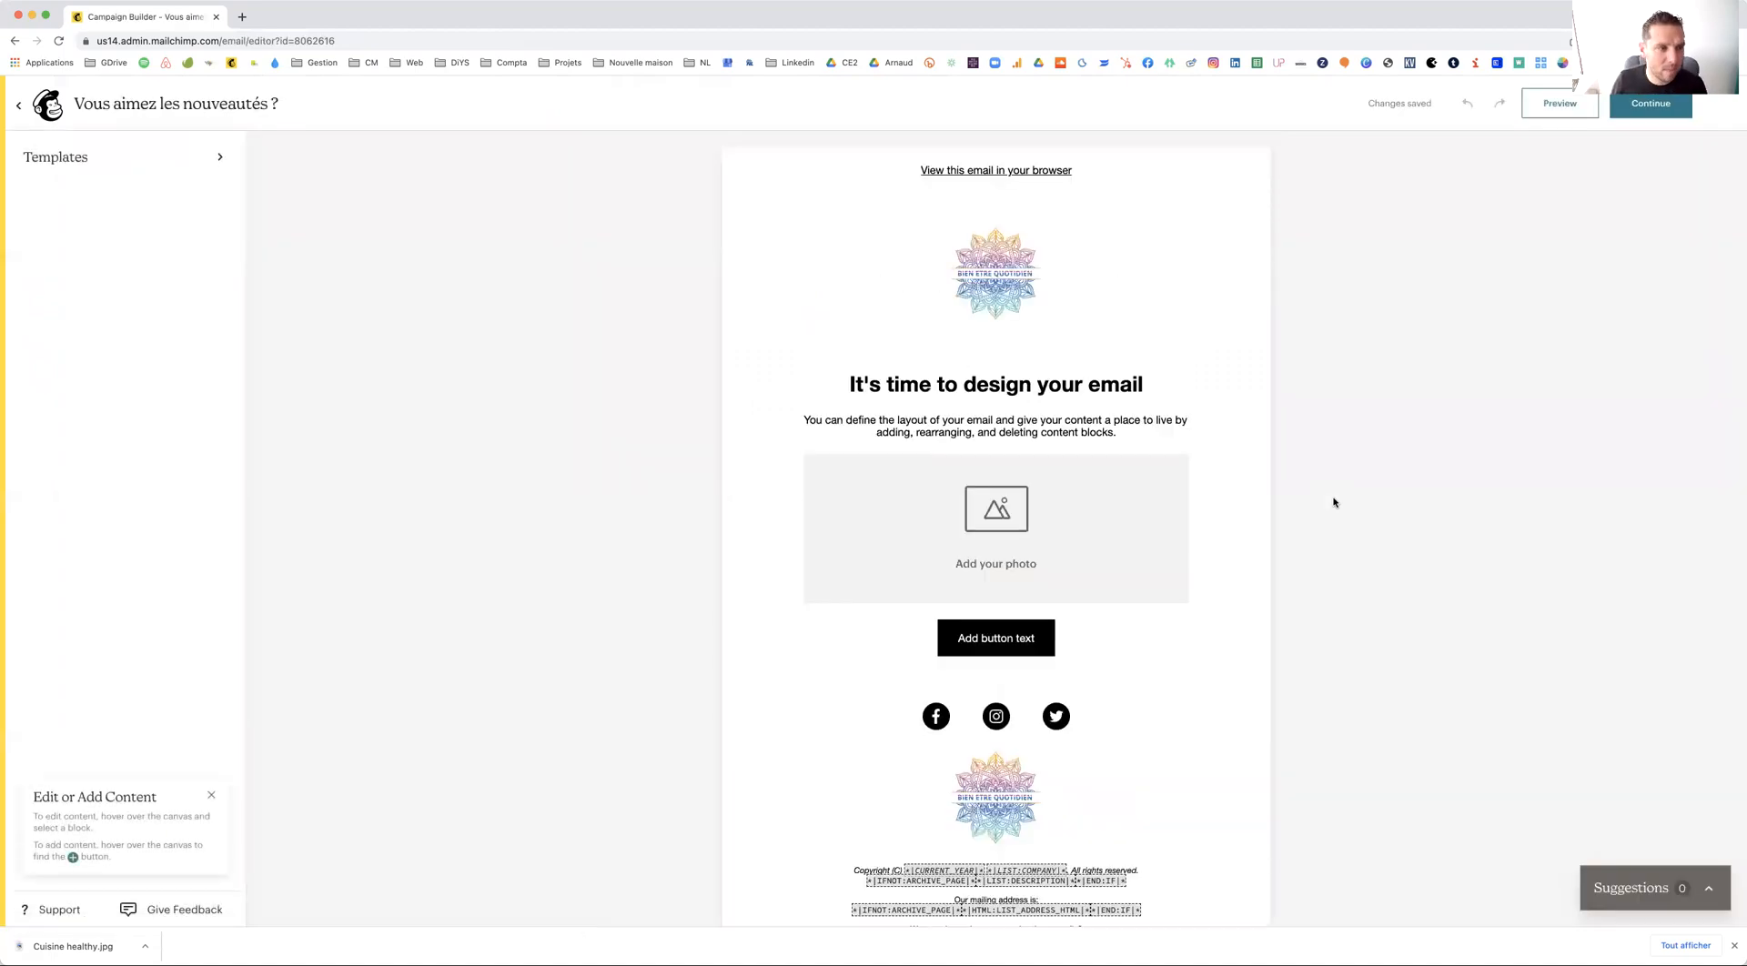
{"action": "left_click", "coordinate": [153, 162]}
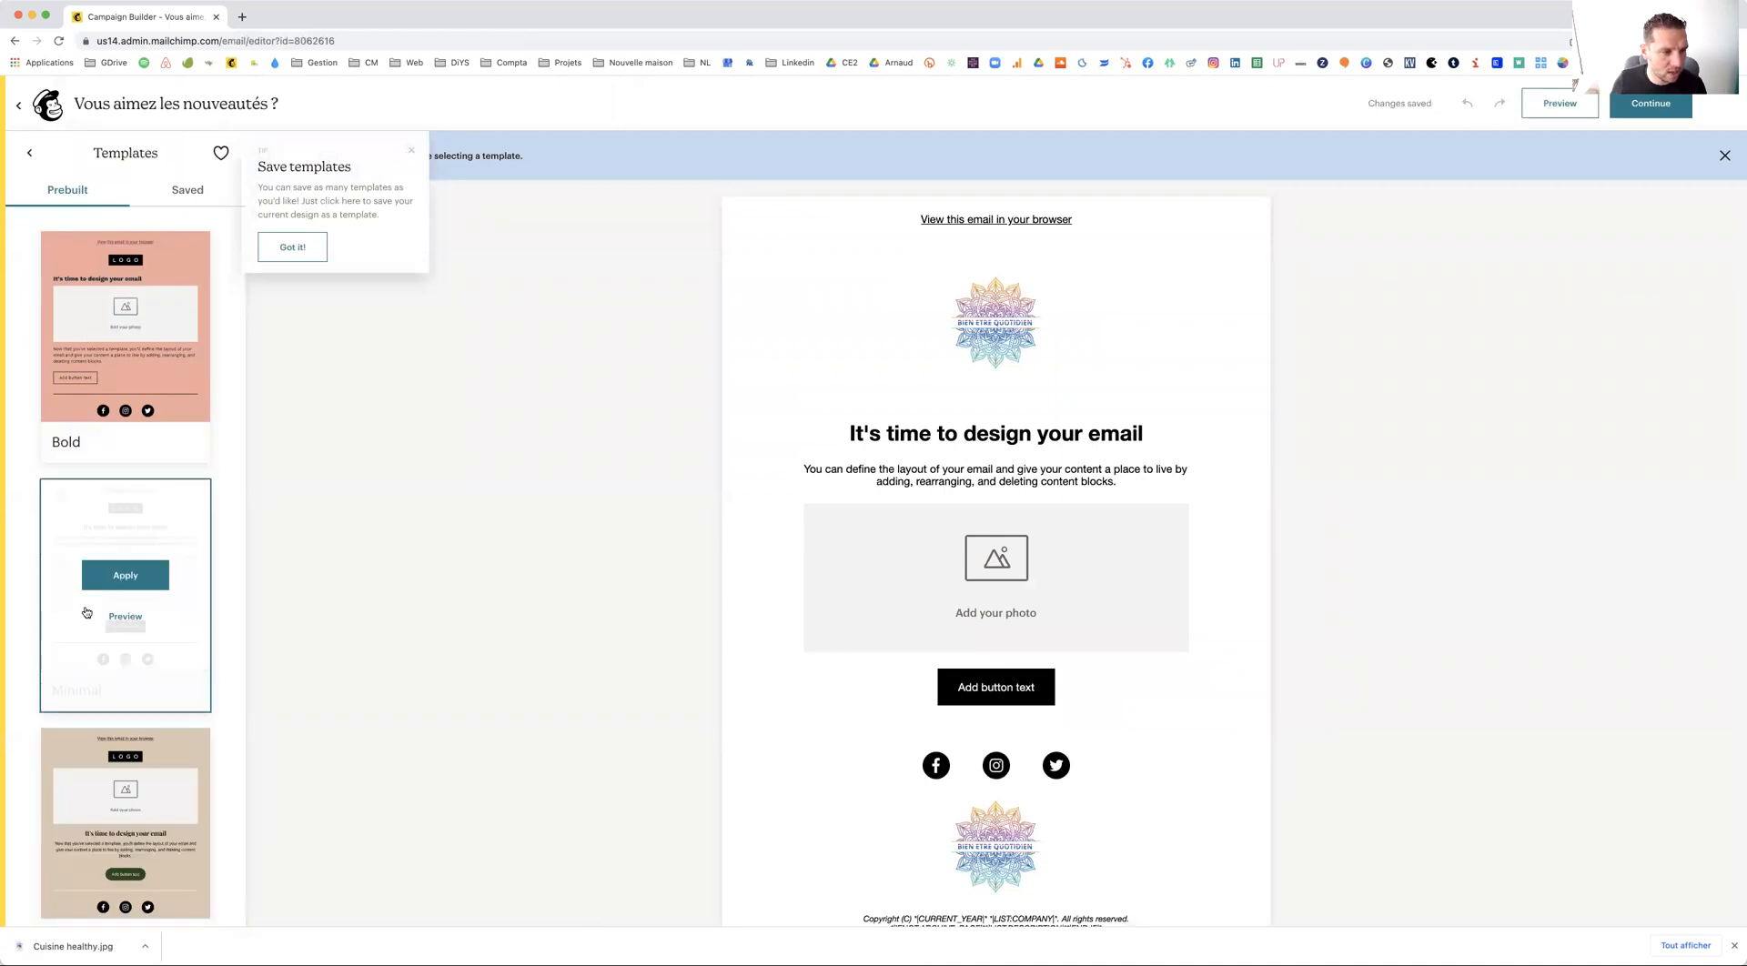
{"action": "scroll", "coordinate": [128, 382], "scroll_direction": "down", "scroll_amount": 8}
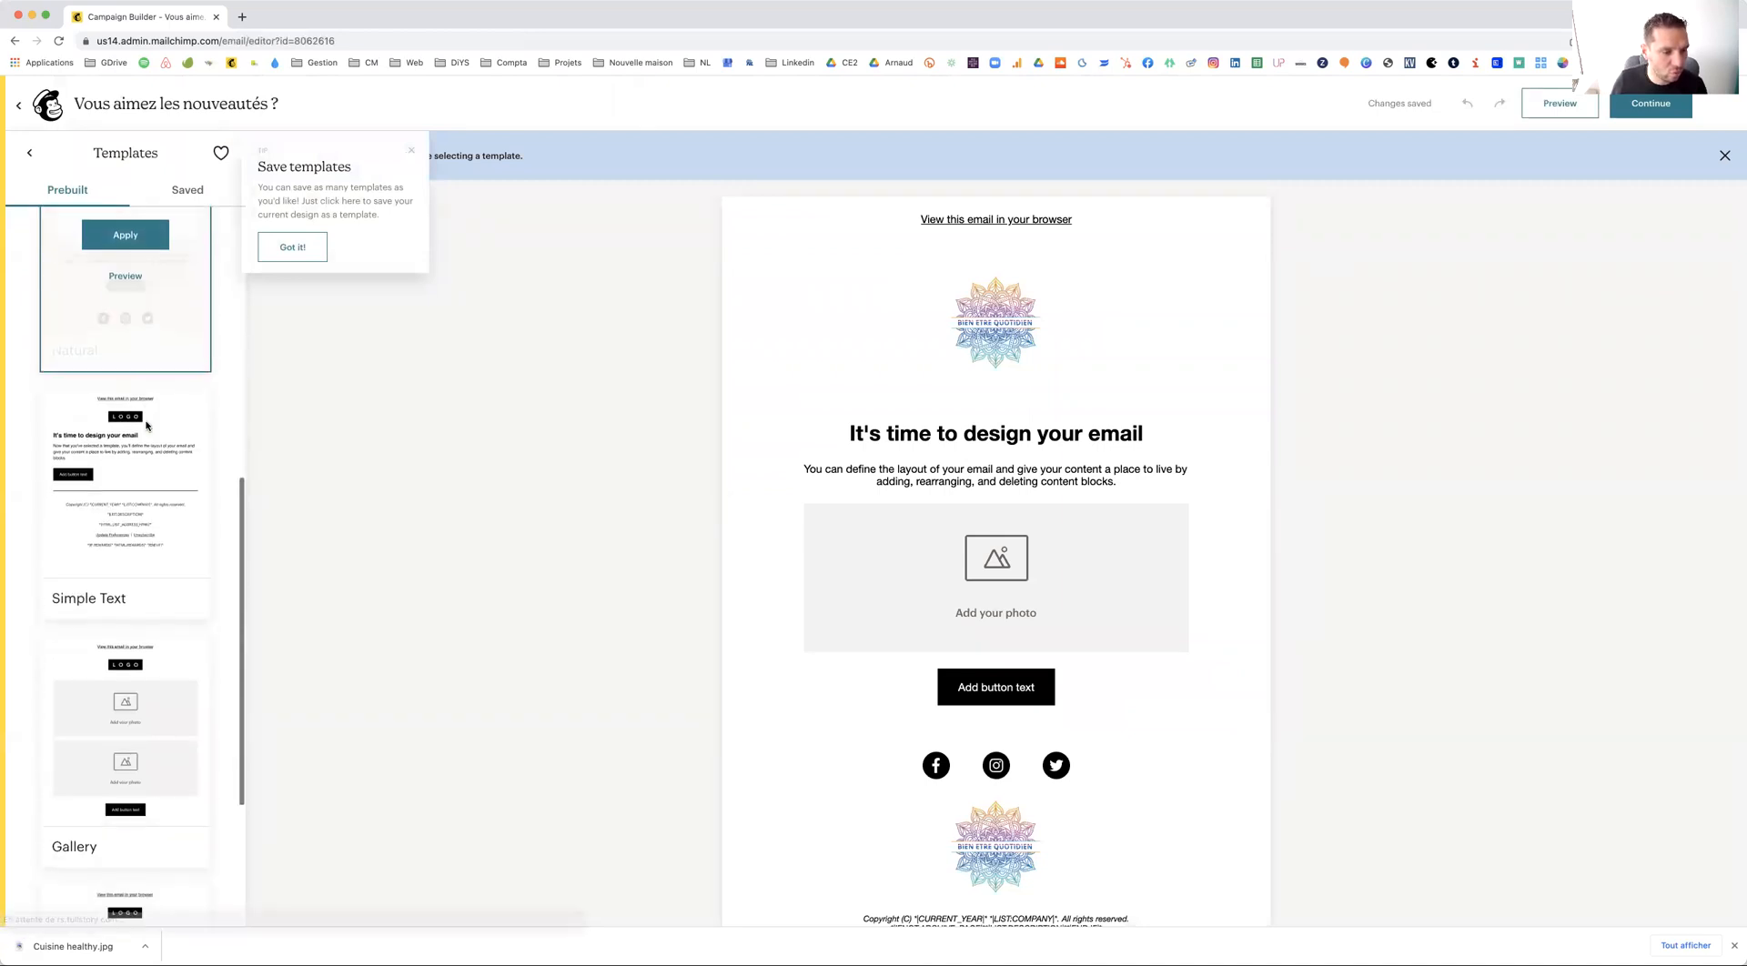
{"action": "scroll", "coordinate": [145, 428], "scroll_direction": "down", "scroll_amount": 2}
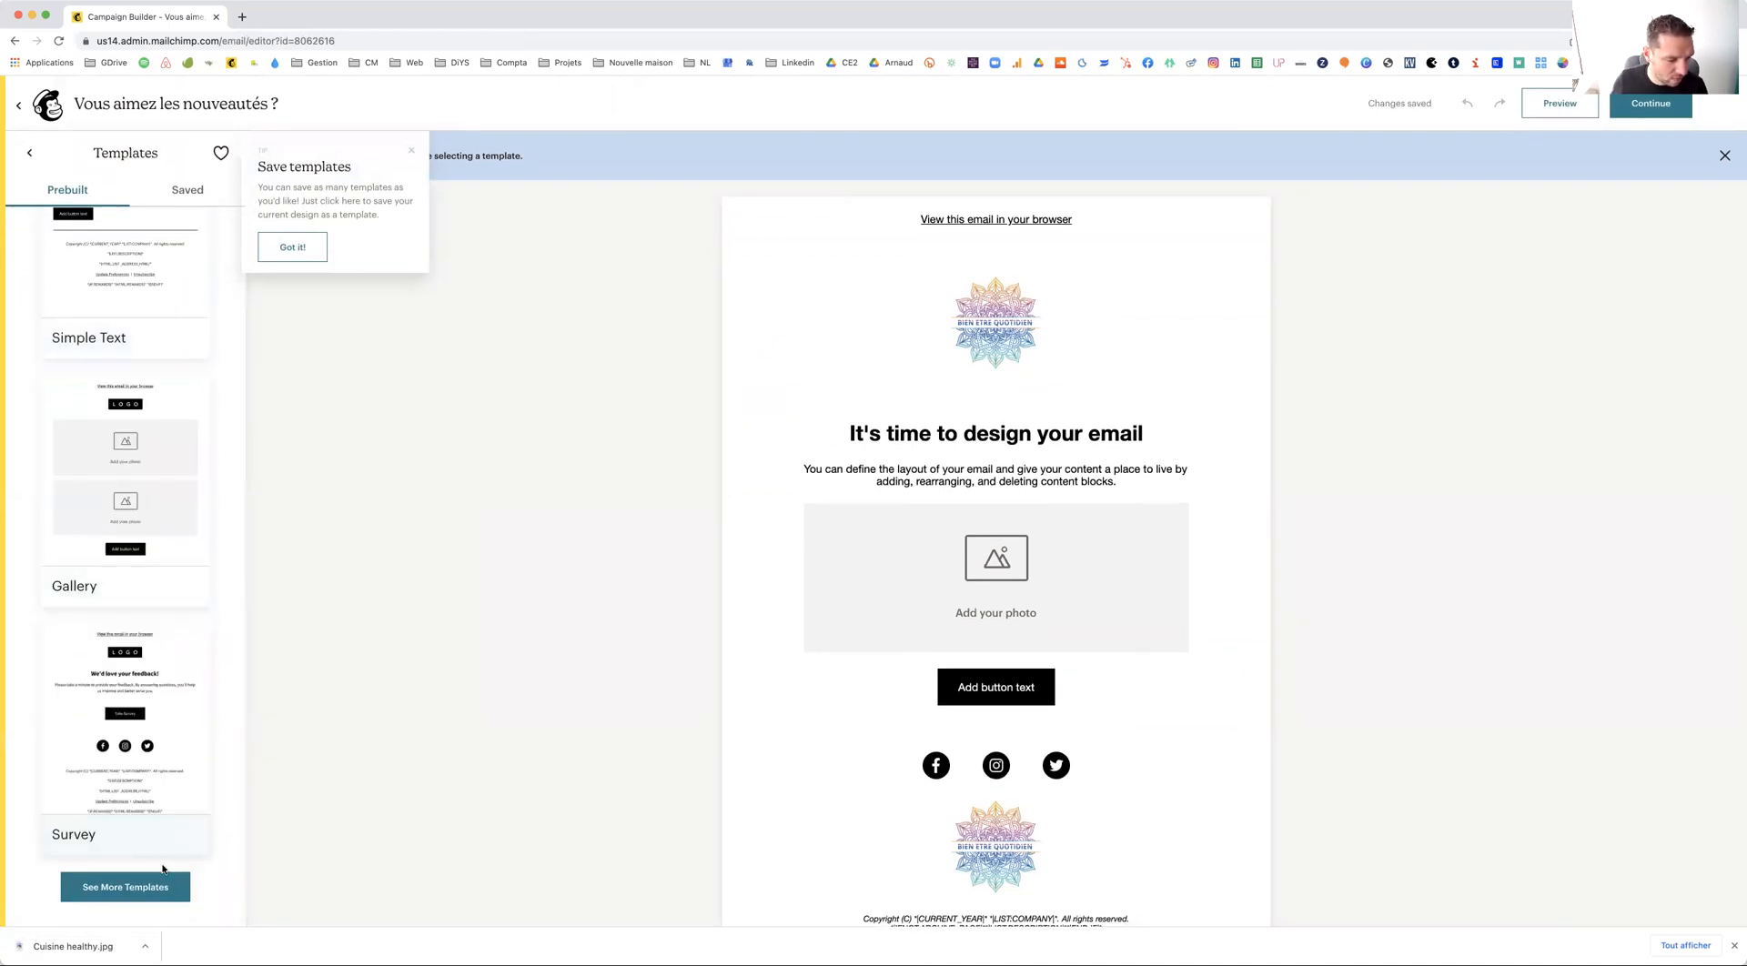
Browse the marketplace's premium email templates, filtering them by the Free price option
{"action": "left_click", "coordinate": [167, 886]}
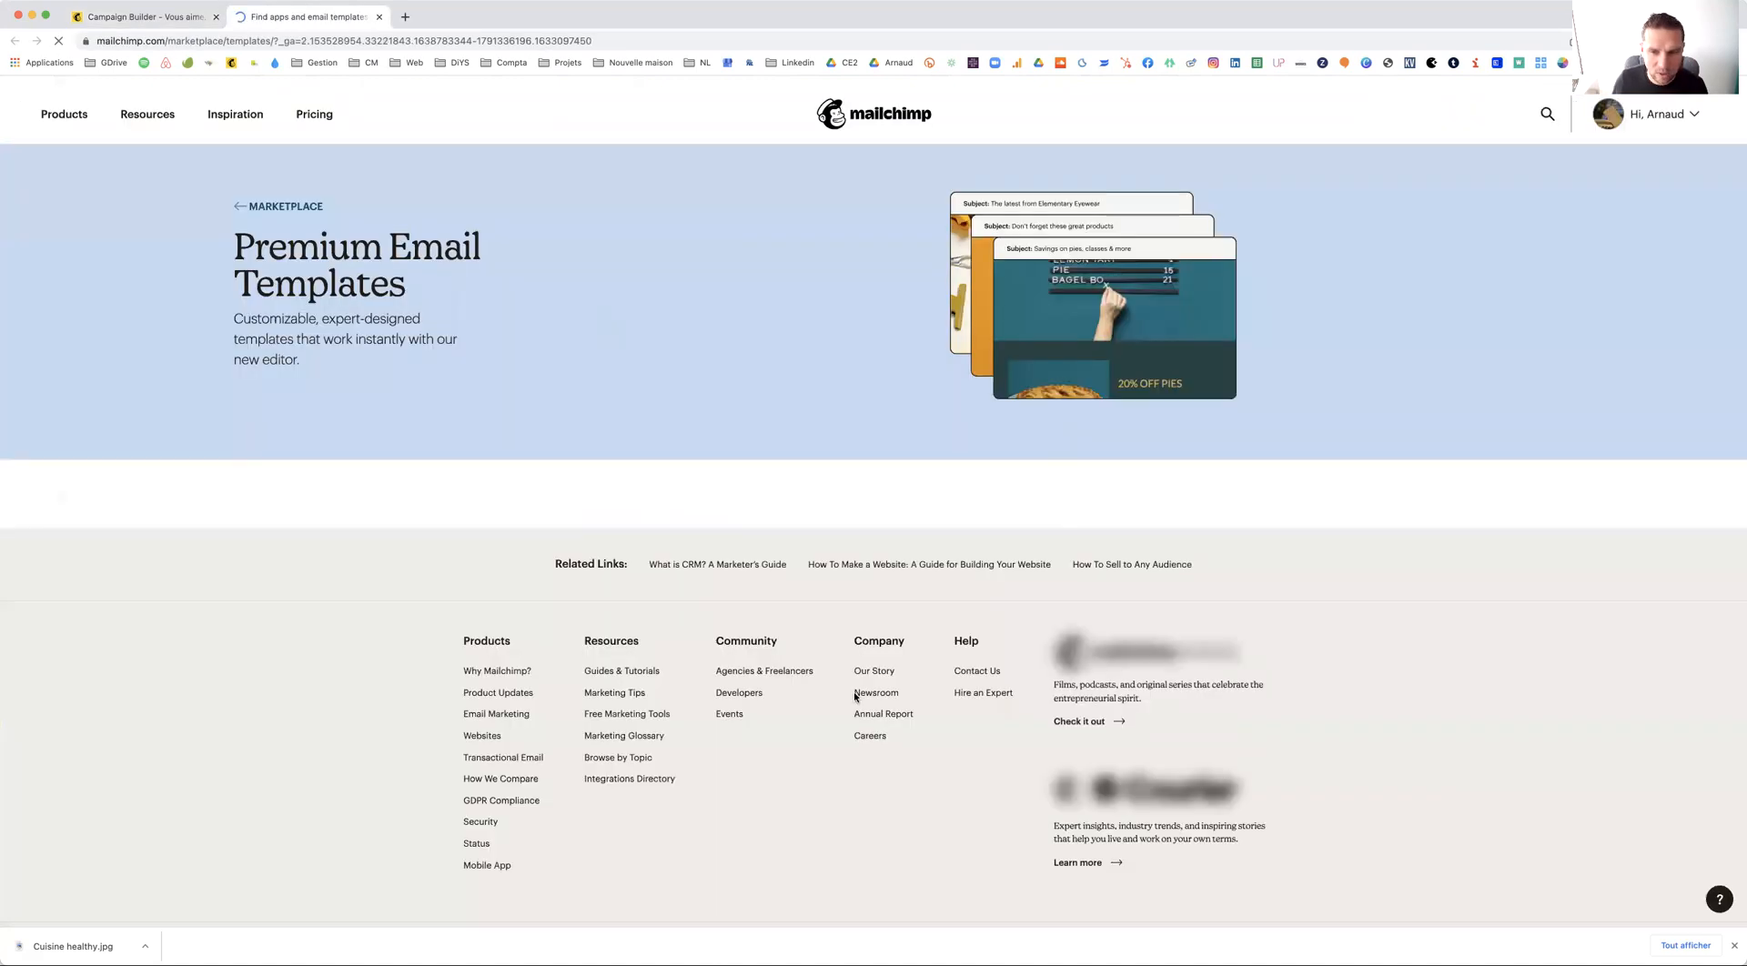
{"action": "scroll", "coordinate": [352, 280], "scroll_direction": "down", "scroll_amount": 5}
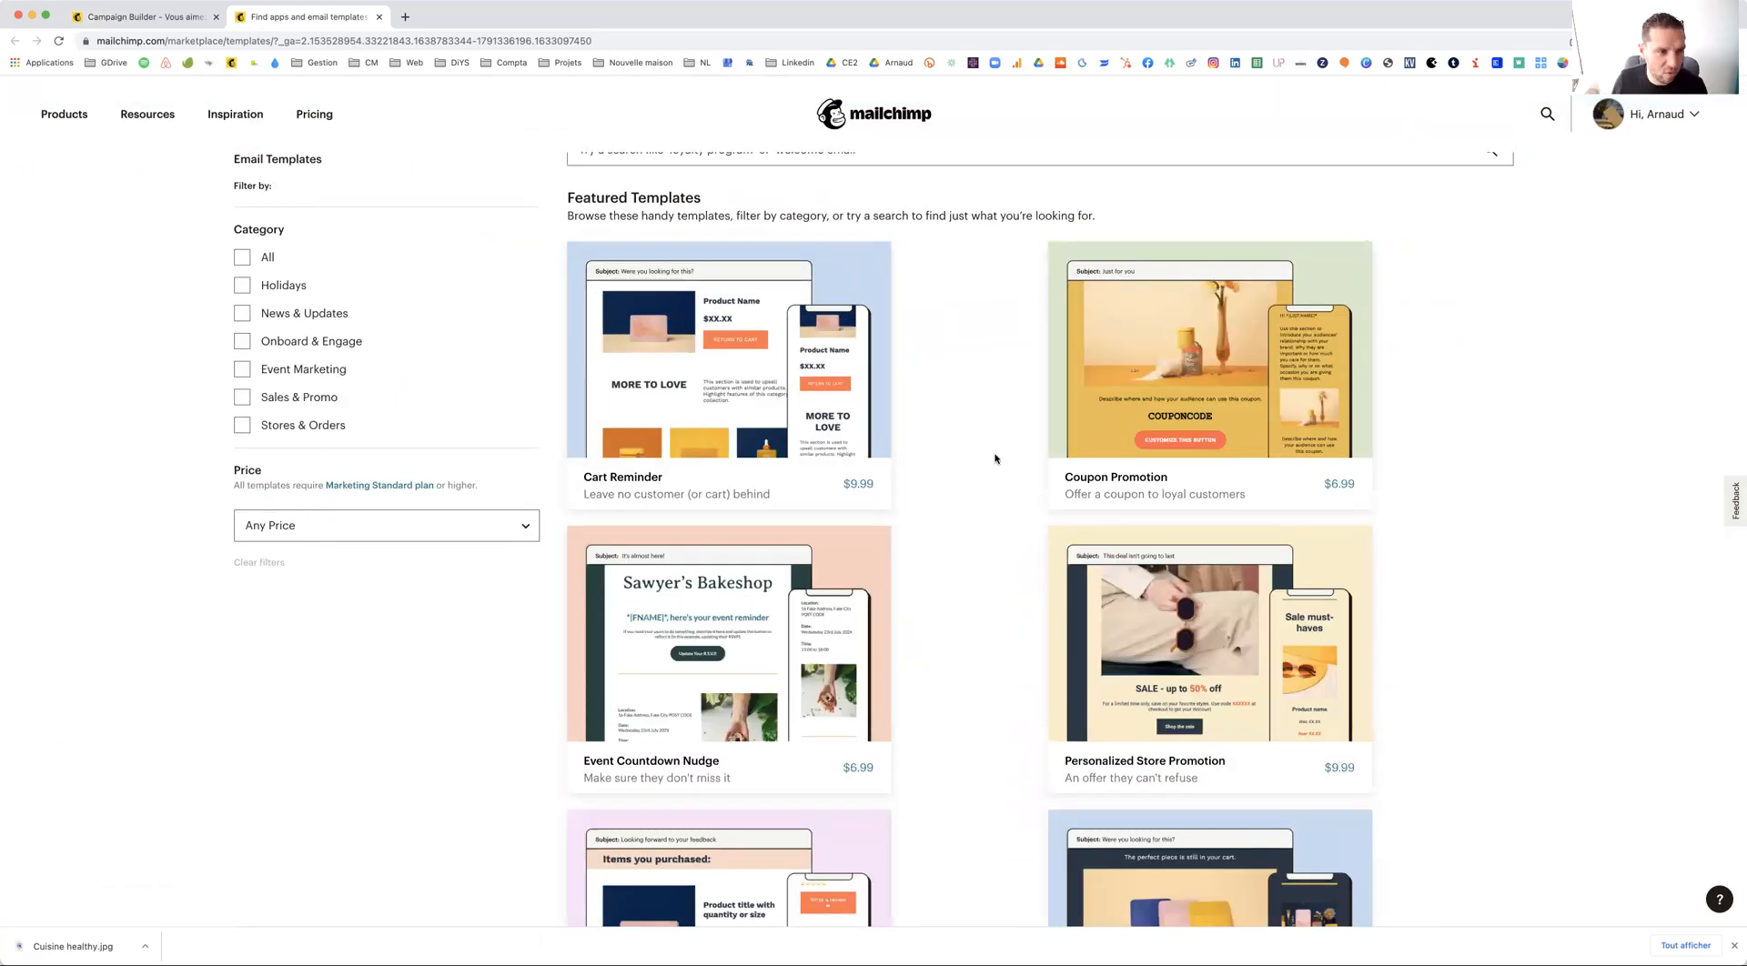
{"action": "left_click", "coordinate": [501, 532]}
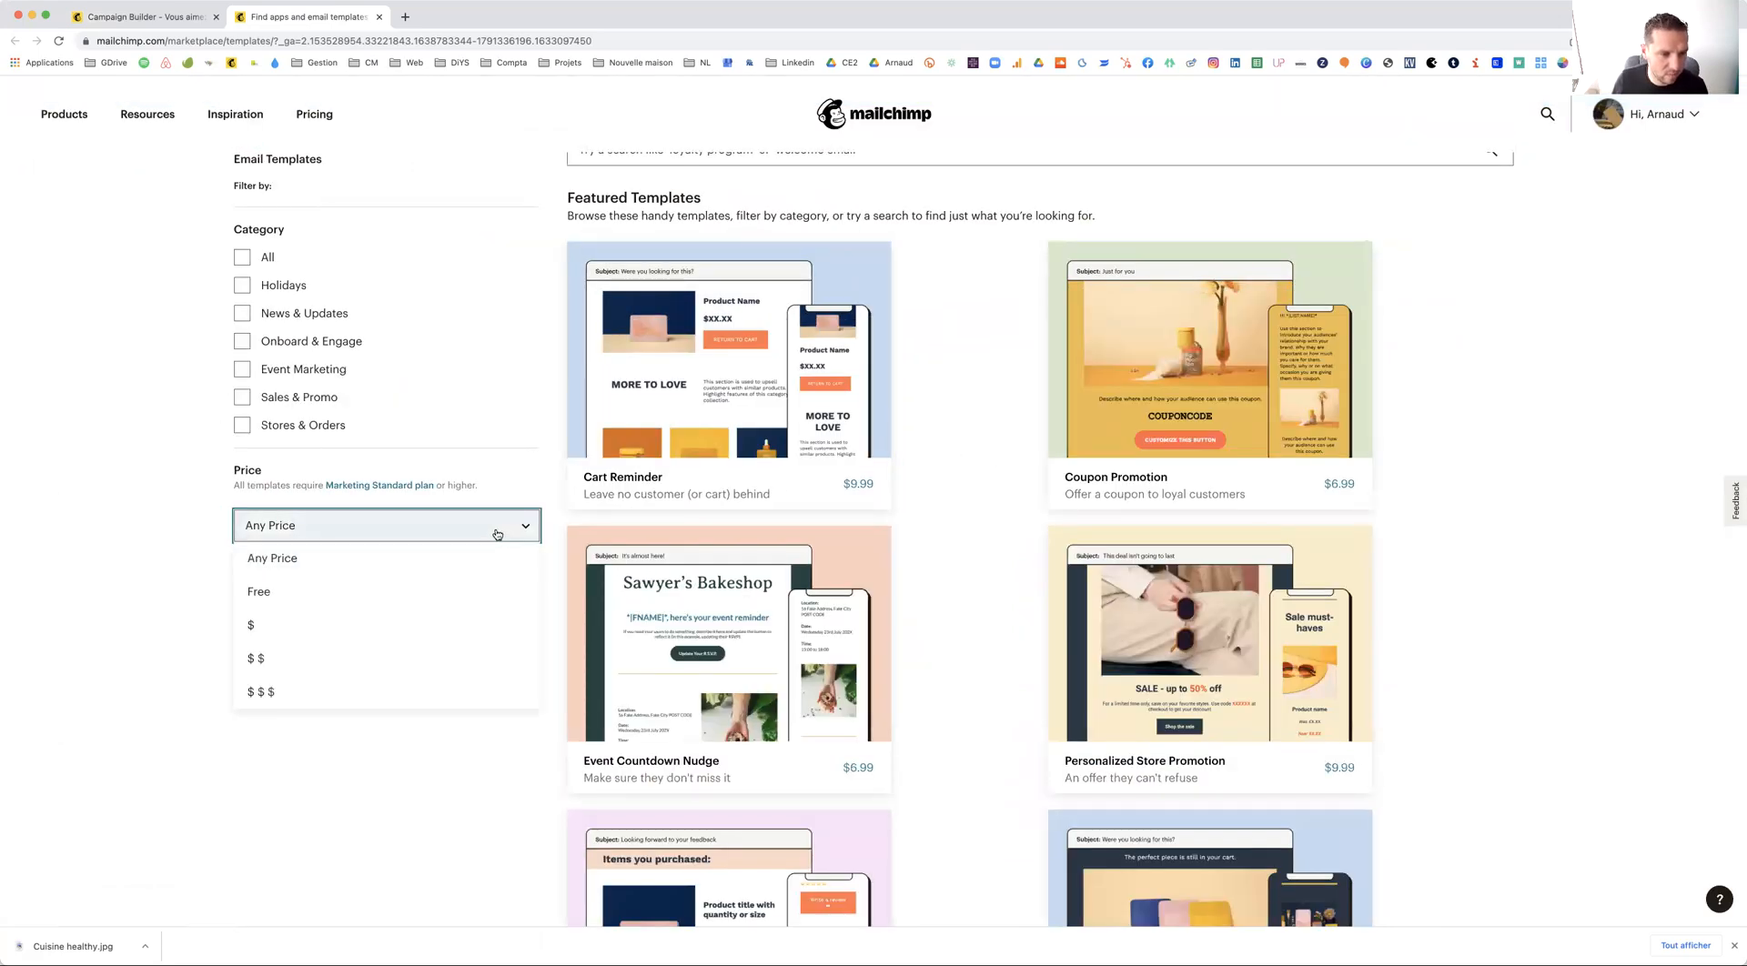
{"action": "left_click", "coordinate": [344, 594]}
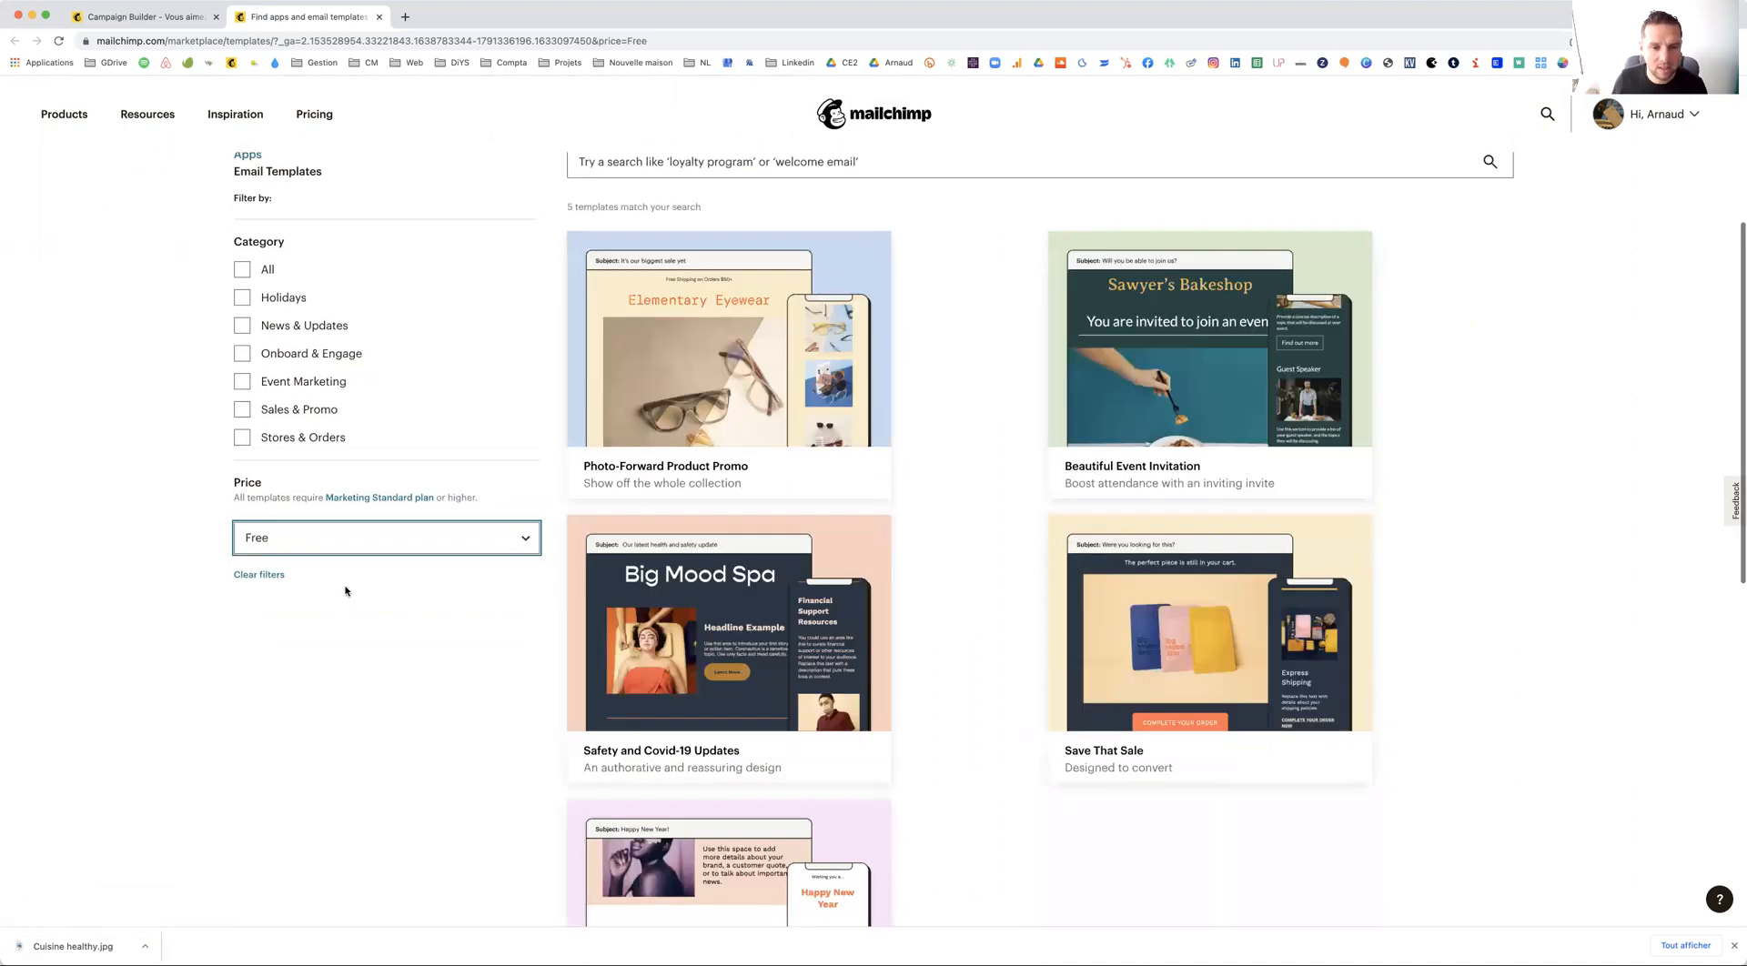
{"action": "scroll", "coordinate": [1063, 662], "scroll_direction": "down", "scroll_amount": 5}
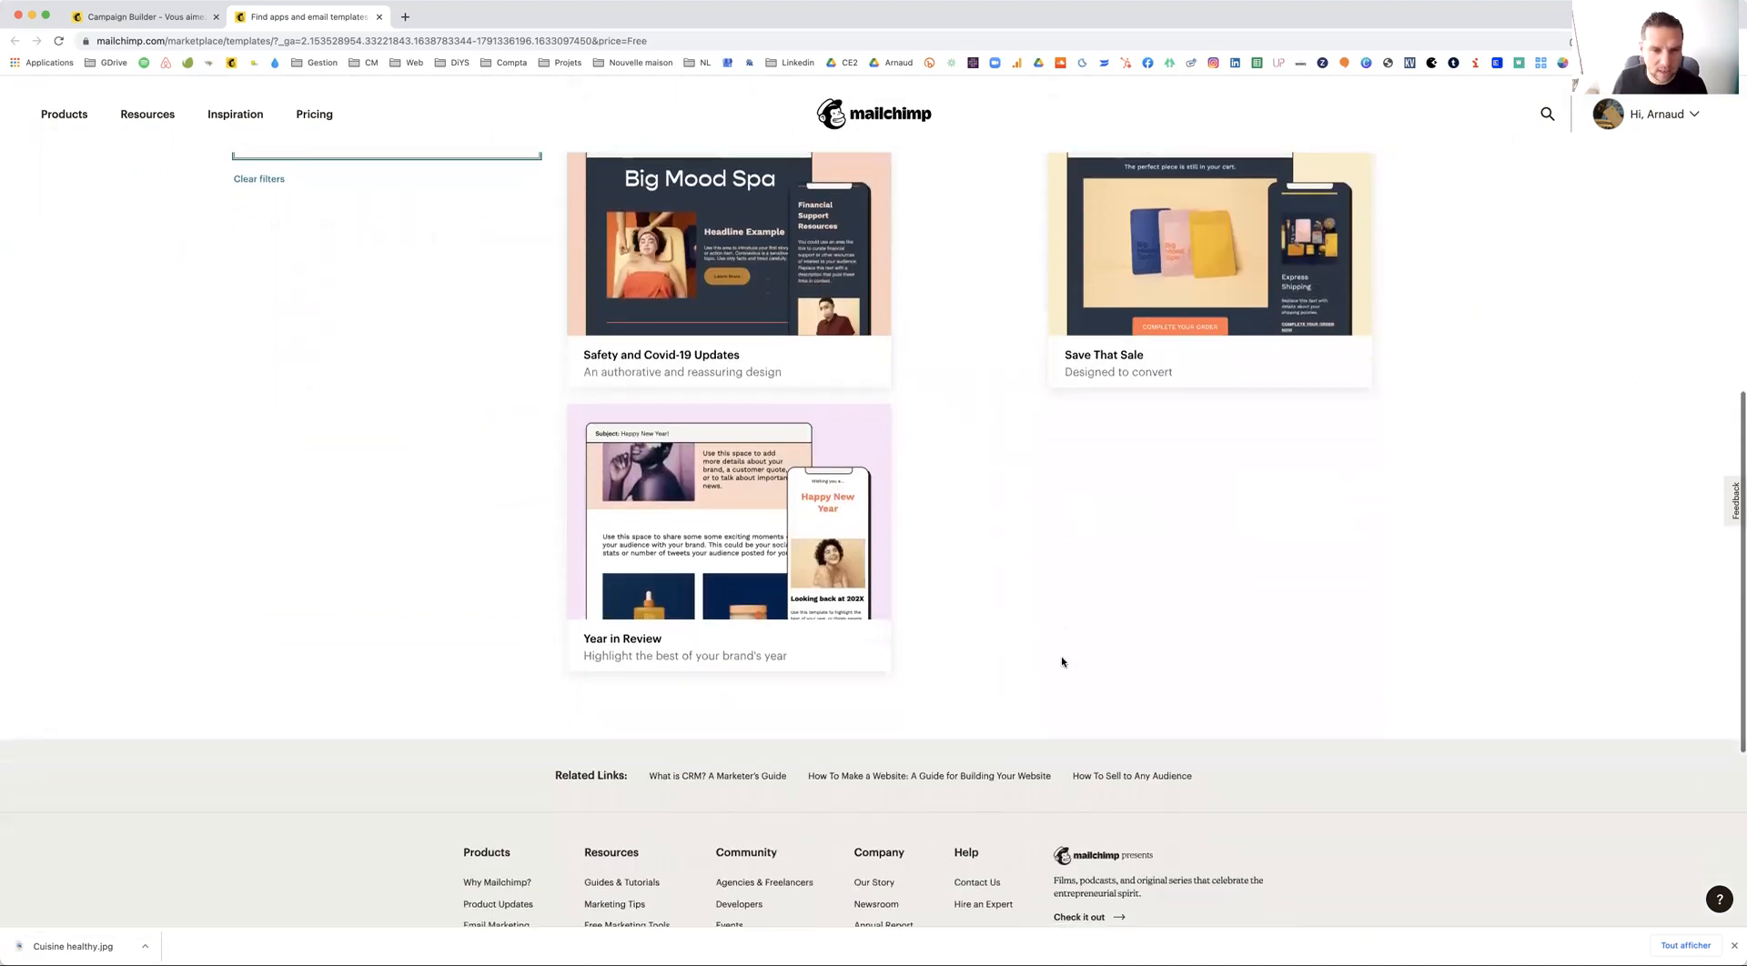
{"action": "scroll", "coordinate": [1063, 661], "scroll_direction": "up", "scroll_amount": 3}
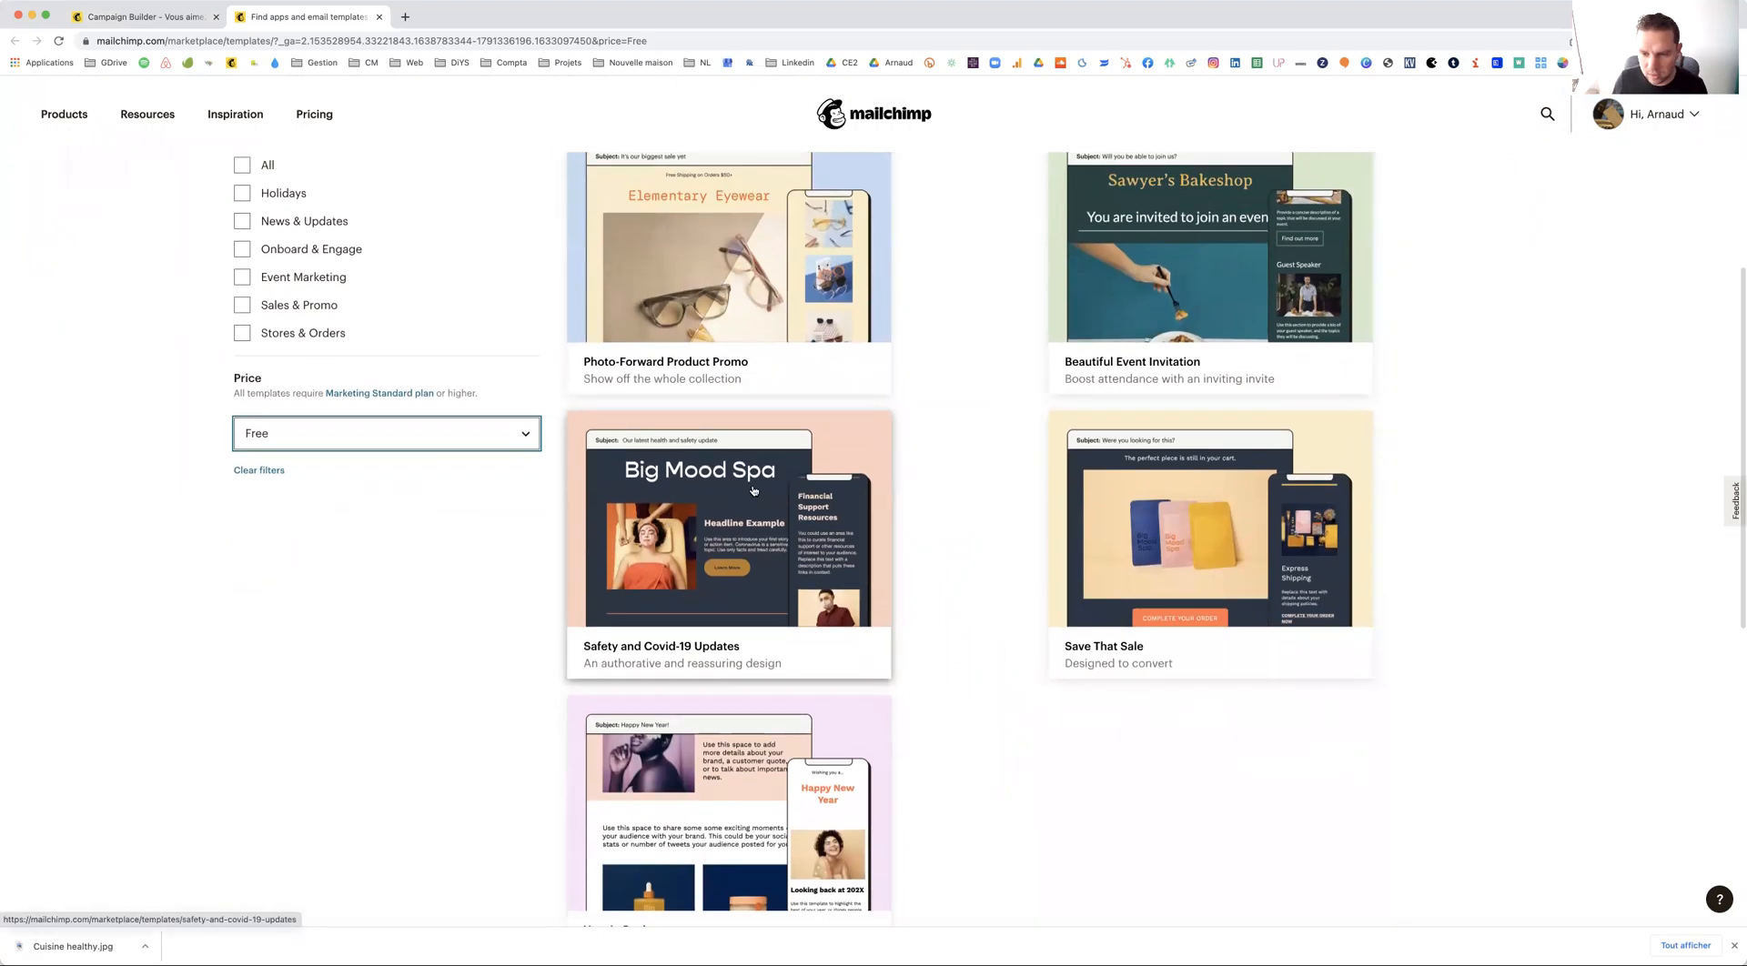
Try to add the free "Safety and Covid-19 Updates" marketplace template, and go back to the marketplace
{"action": "left_click", "coordinate": [753, 489]}
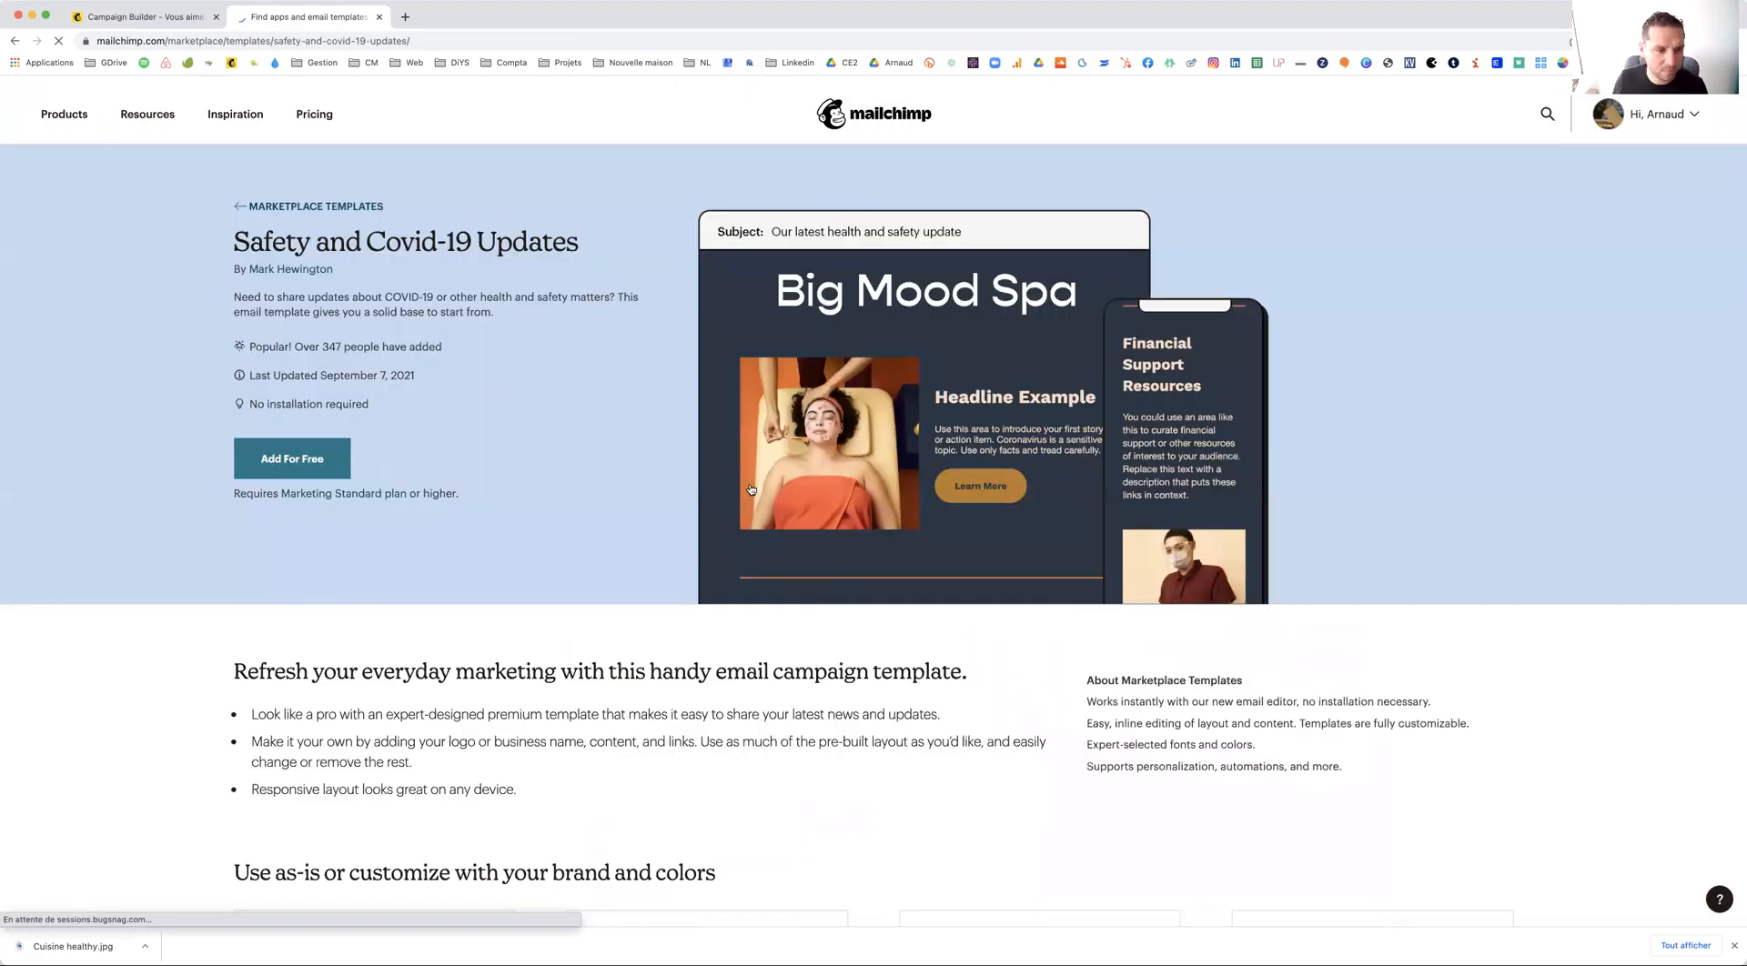
{"action": "left_click", "coordinate": [282, 464]}
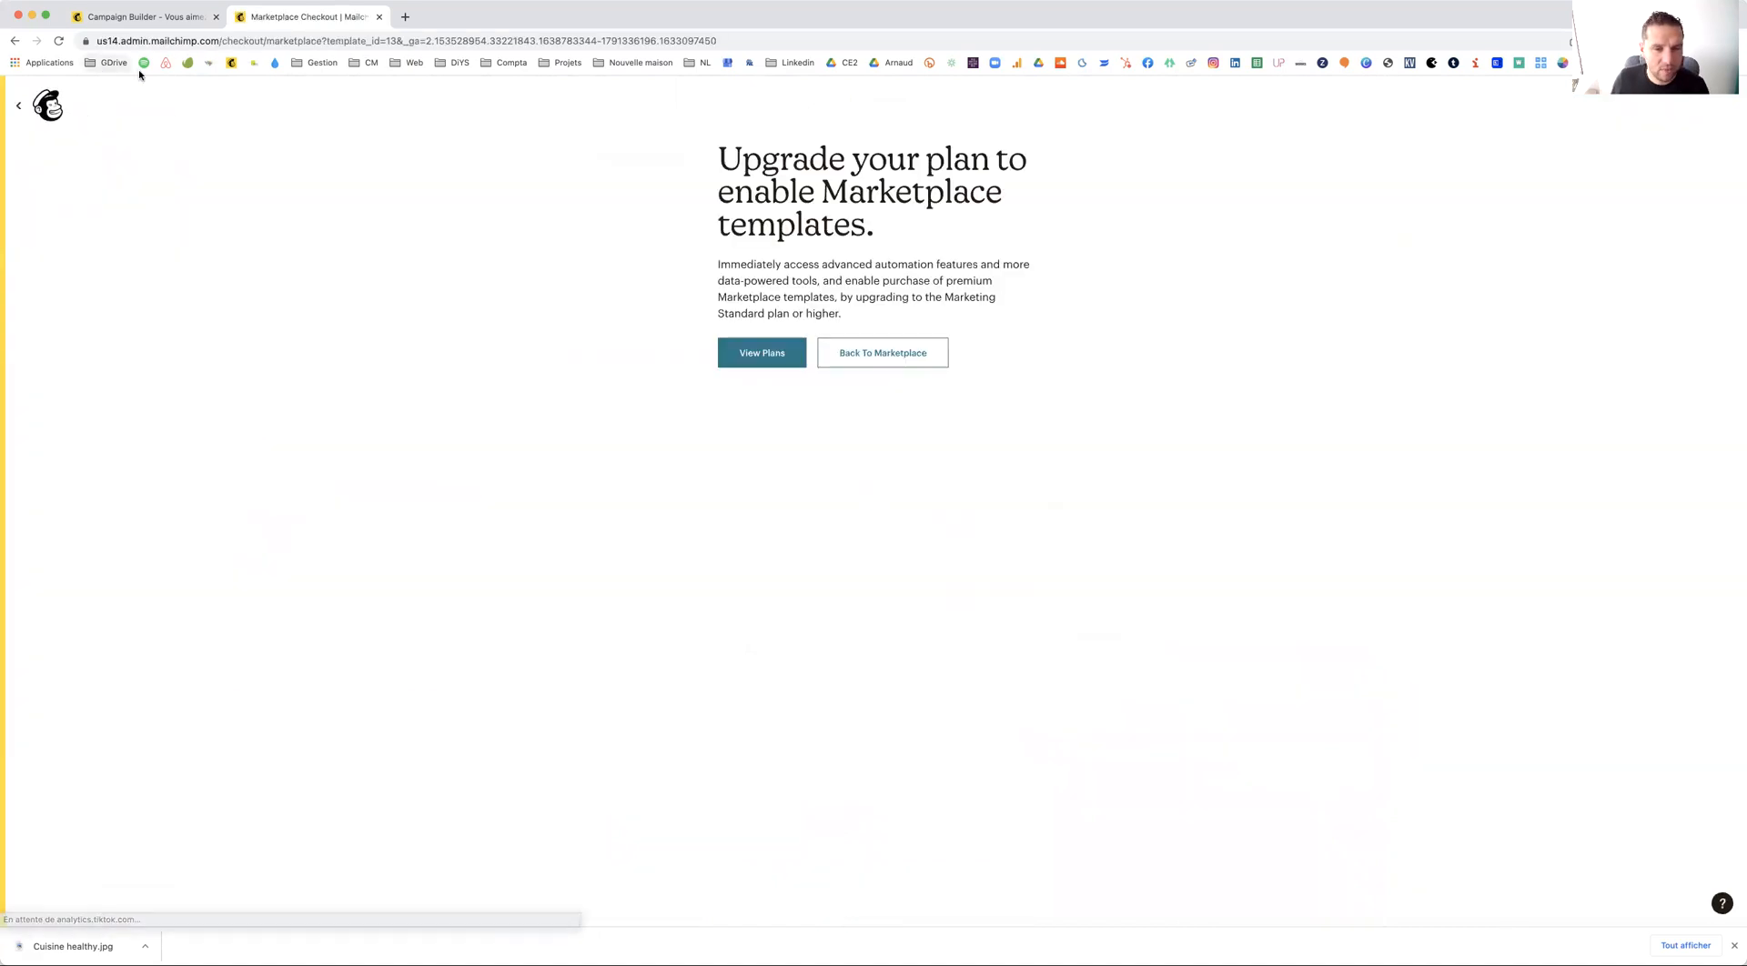
{"action": "left_click", "coordinate": [887, 355]}
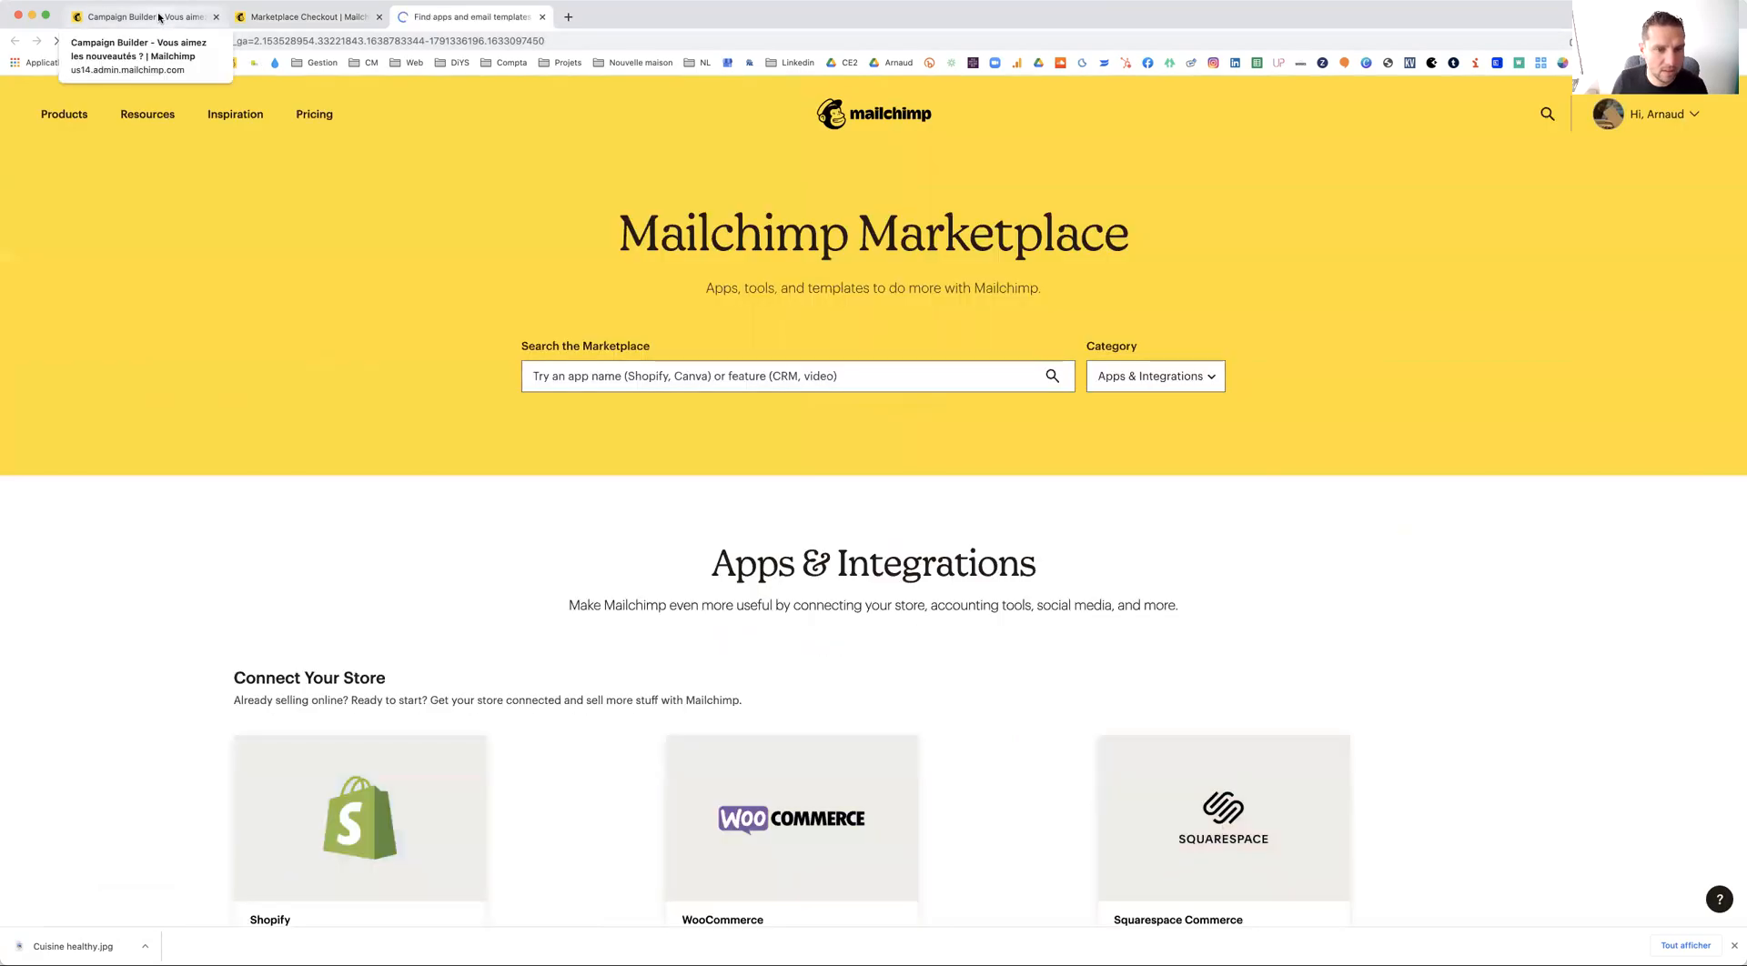
Return to the campaign builder and apply the prebuilt Gallery template, continuing with the existing content
{"action": "left_click", "coordinate": [158, 16]}
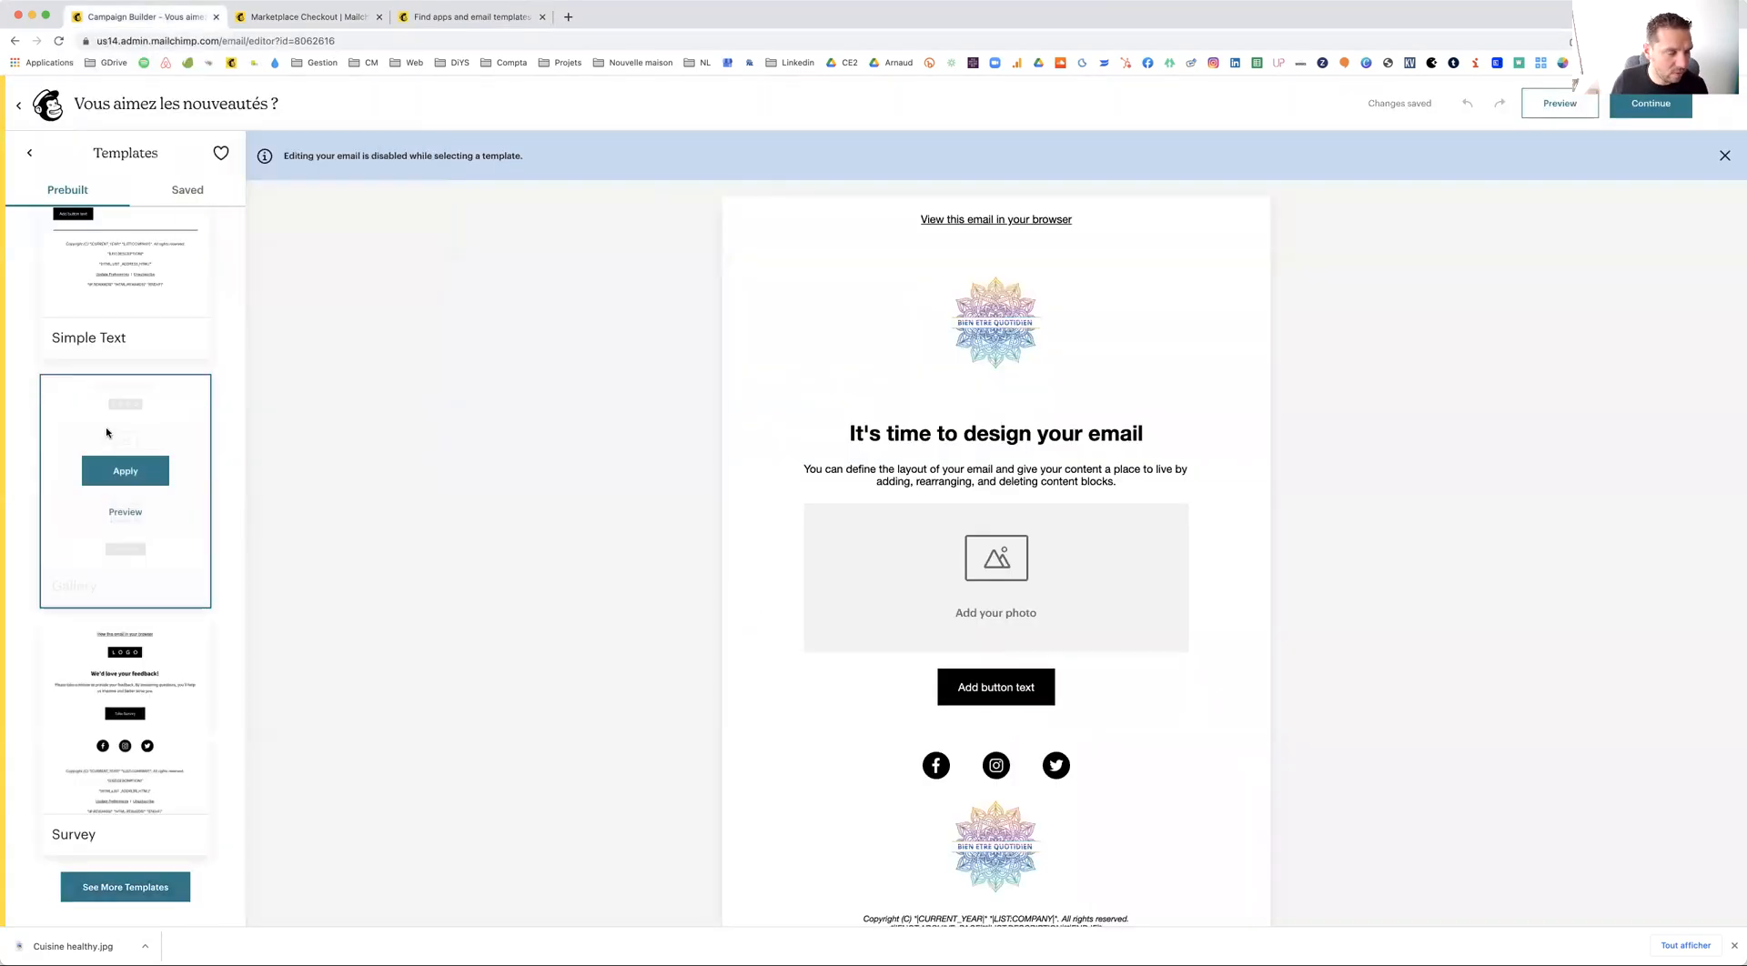
{"action": "scroll", "coordinate": [107, 433], "scroll_direction": "up", "scroll_amount": 3}
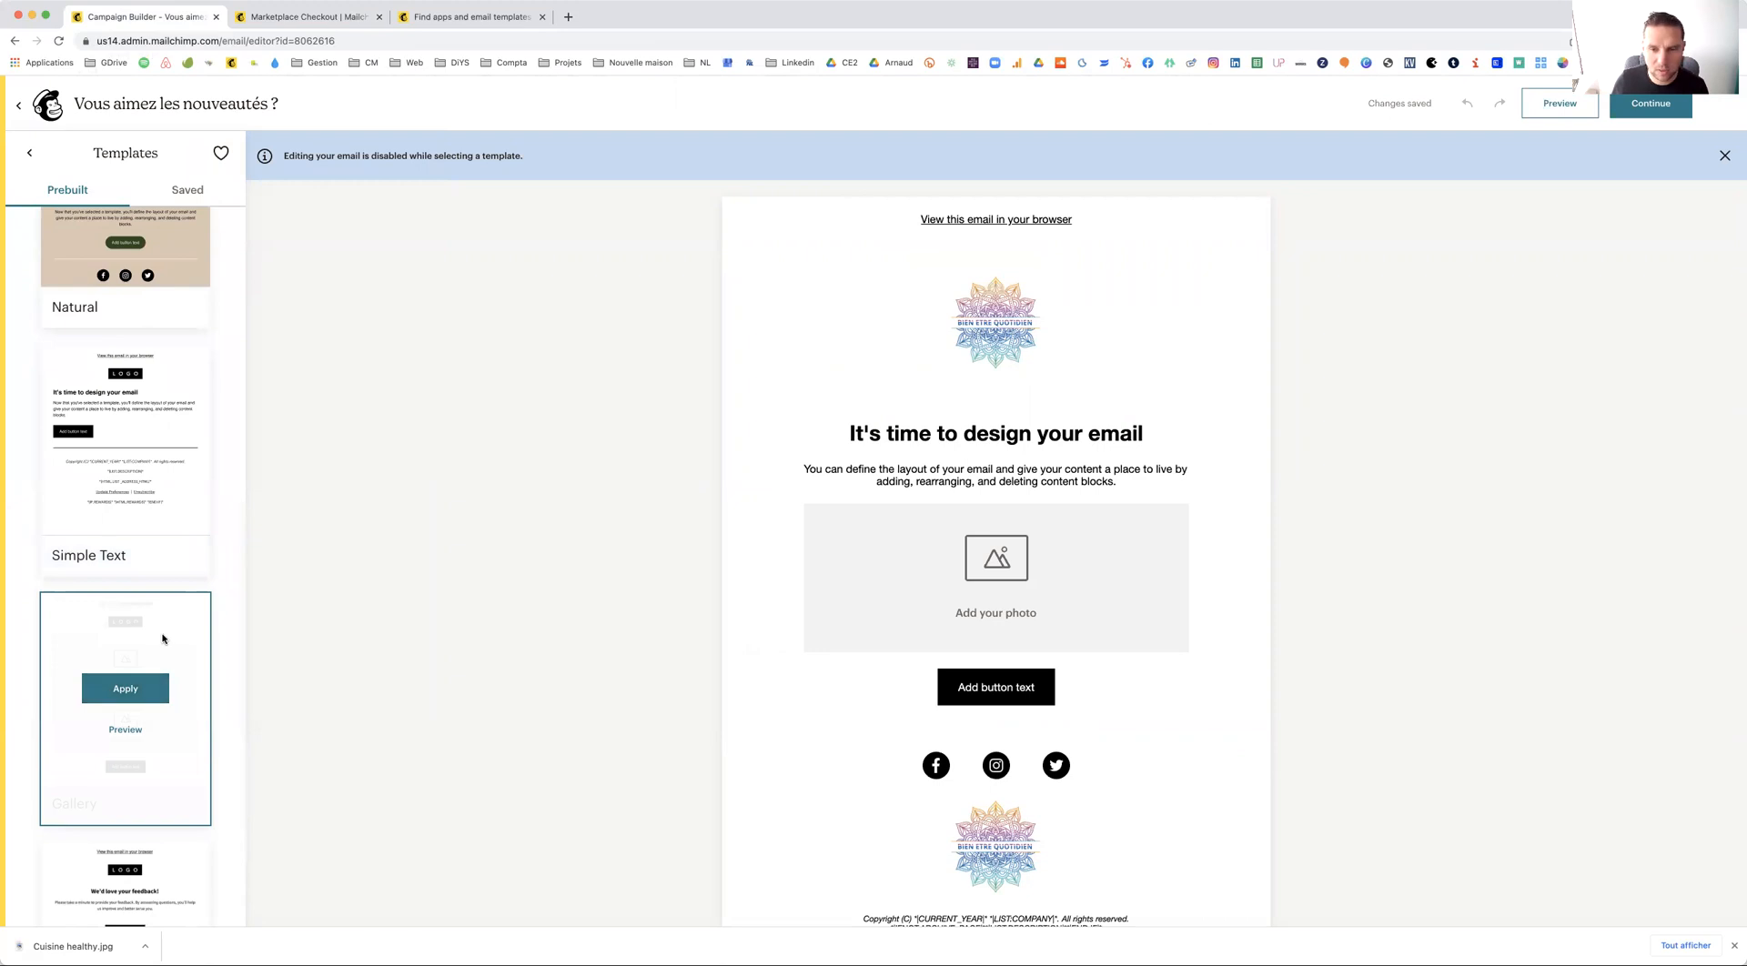
{"action": "left_click", "coordinate": [129, 691]}
{"action": "left_click", "coordinate": [905, 526]}
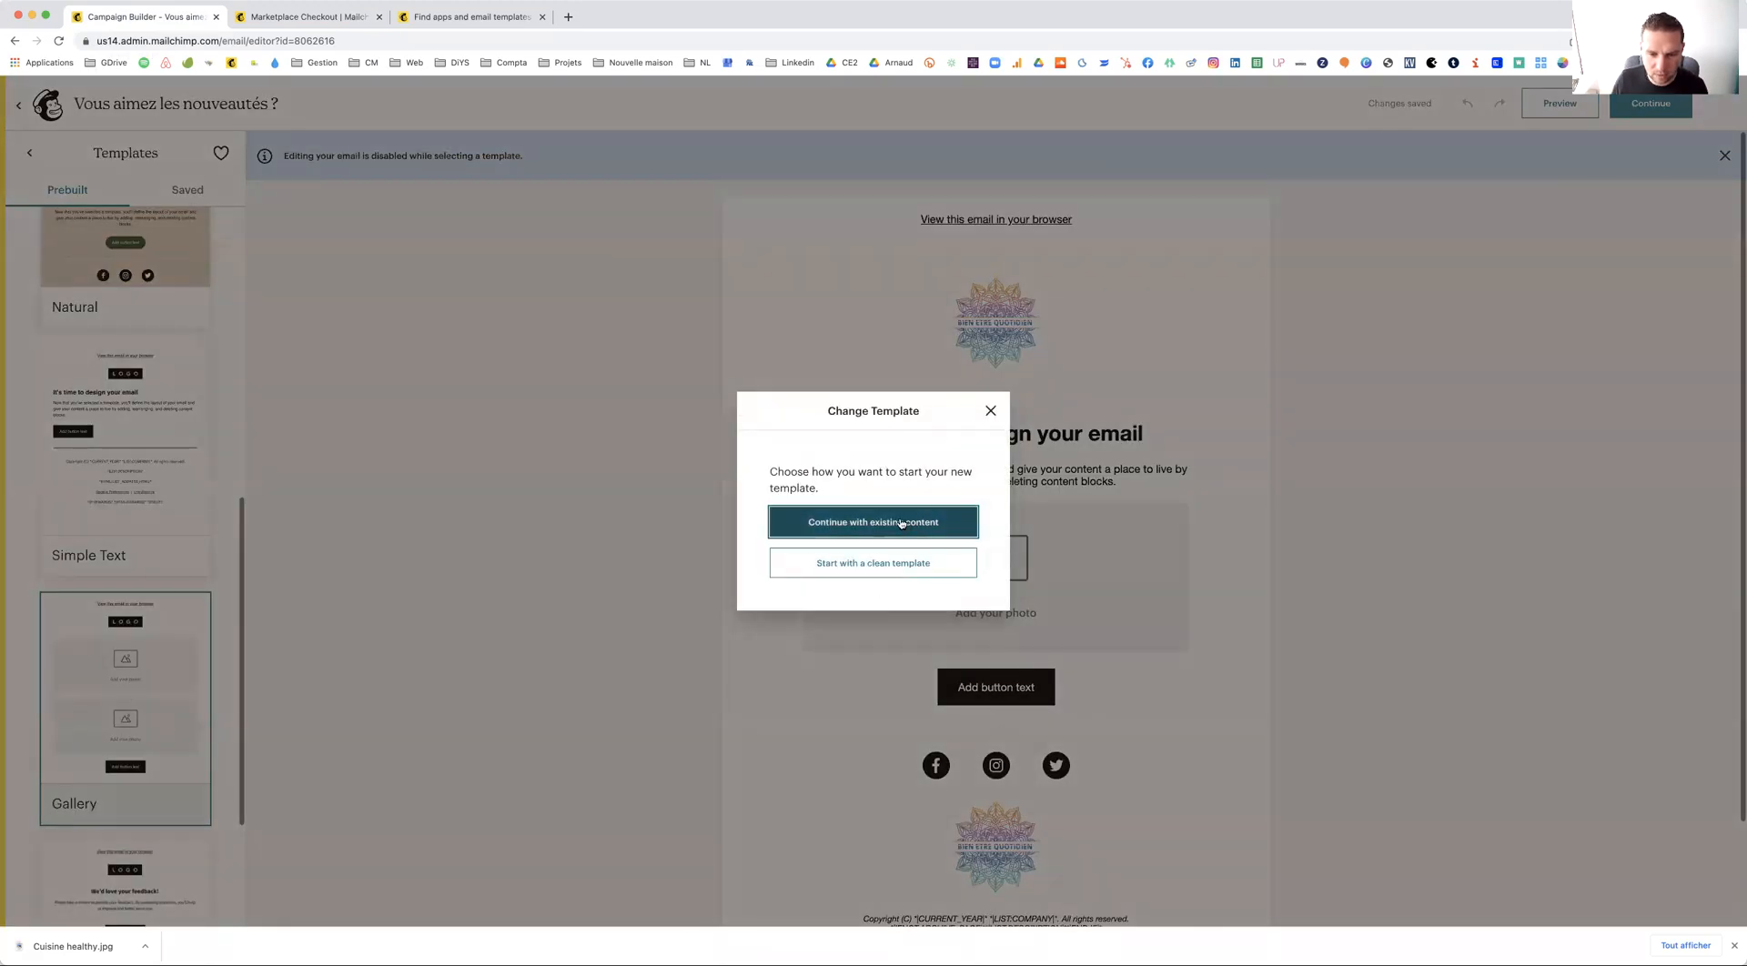
Replace the "View this email in your browser" line above the logo with "Voir la newsletter dans votre naviguateur"
{"action": "scroll", "coordinate": [996, 168], "scroll_direction": "down", "scroll_amount": 1}
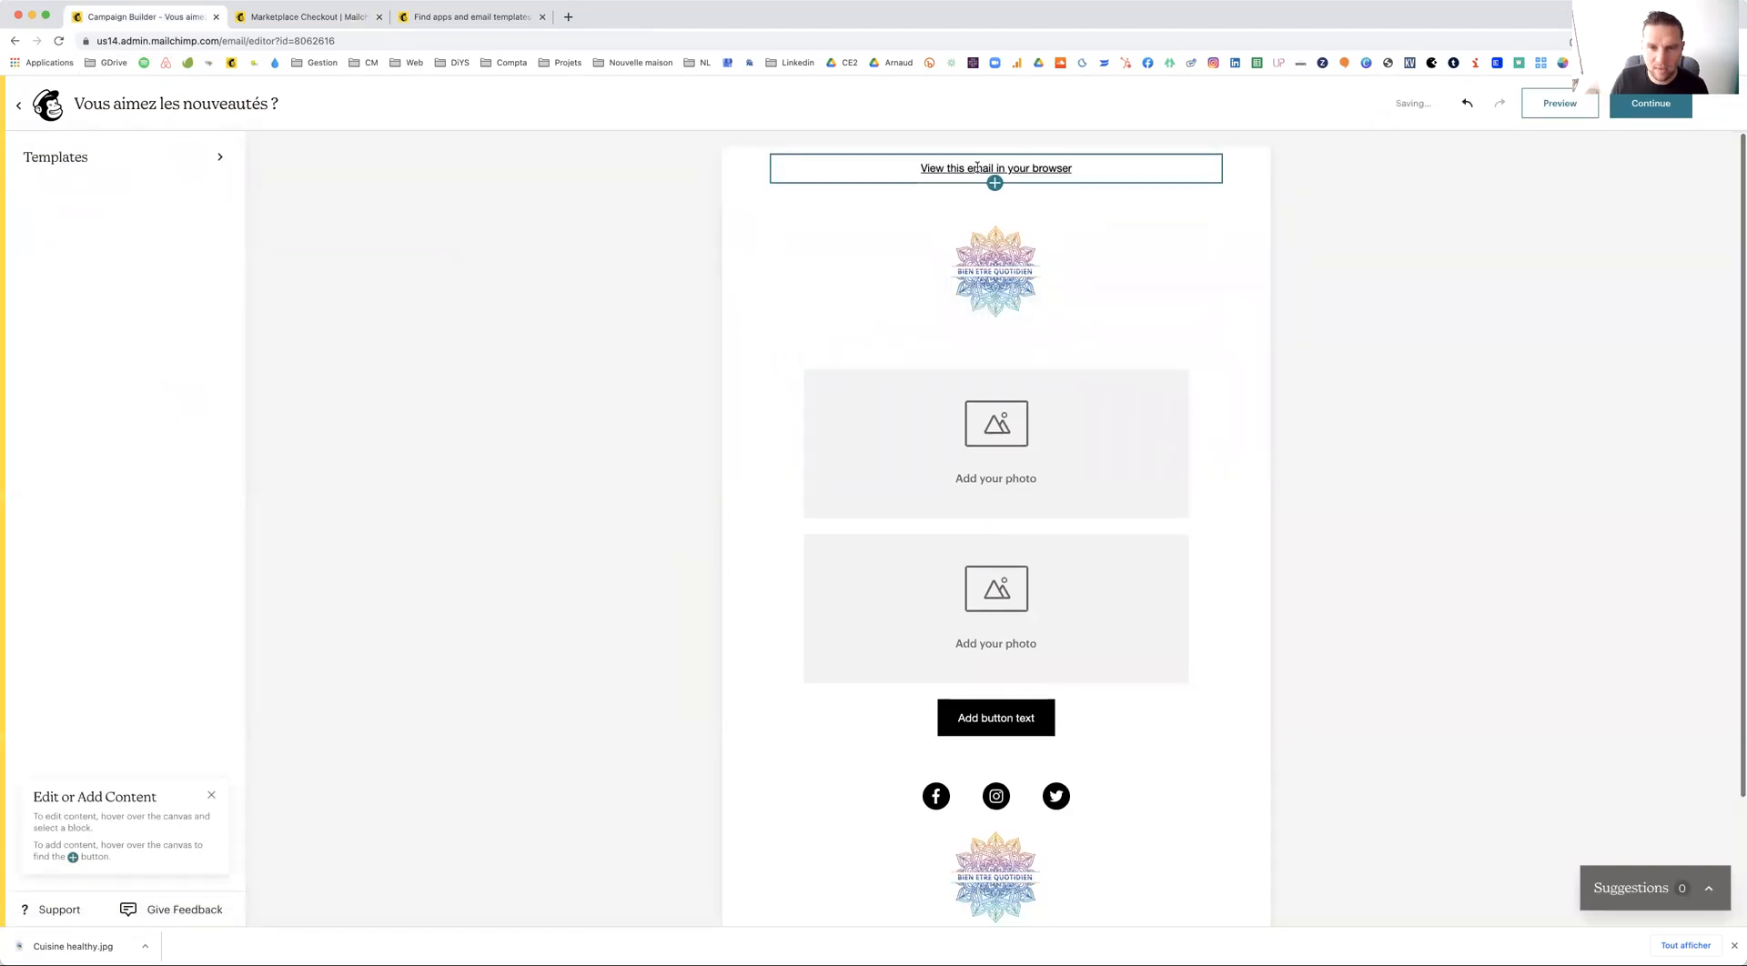
{"action": "left_click", "coordinate": [965, 150]}
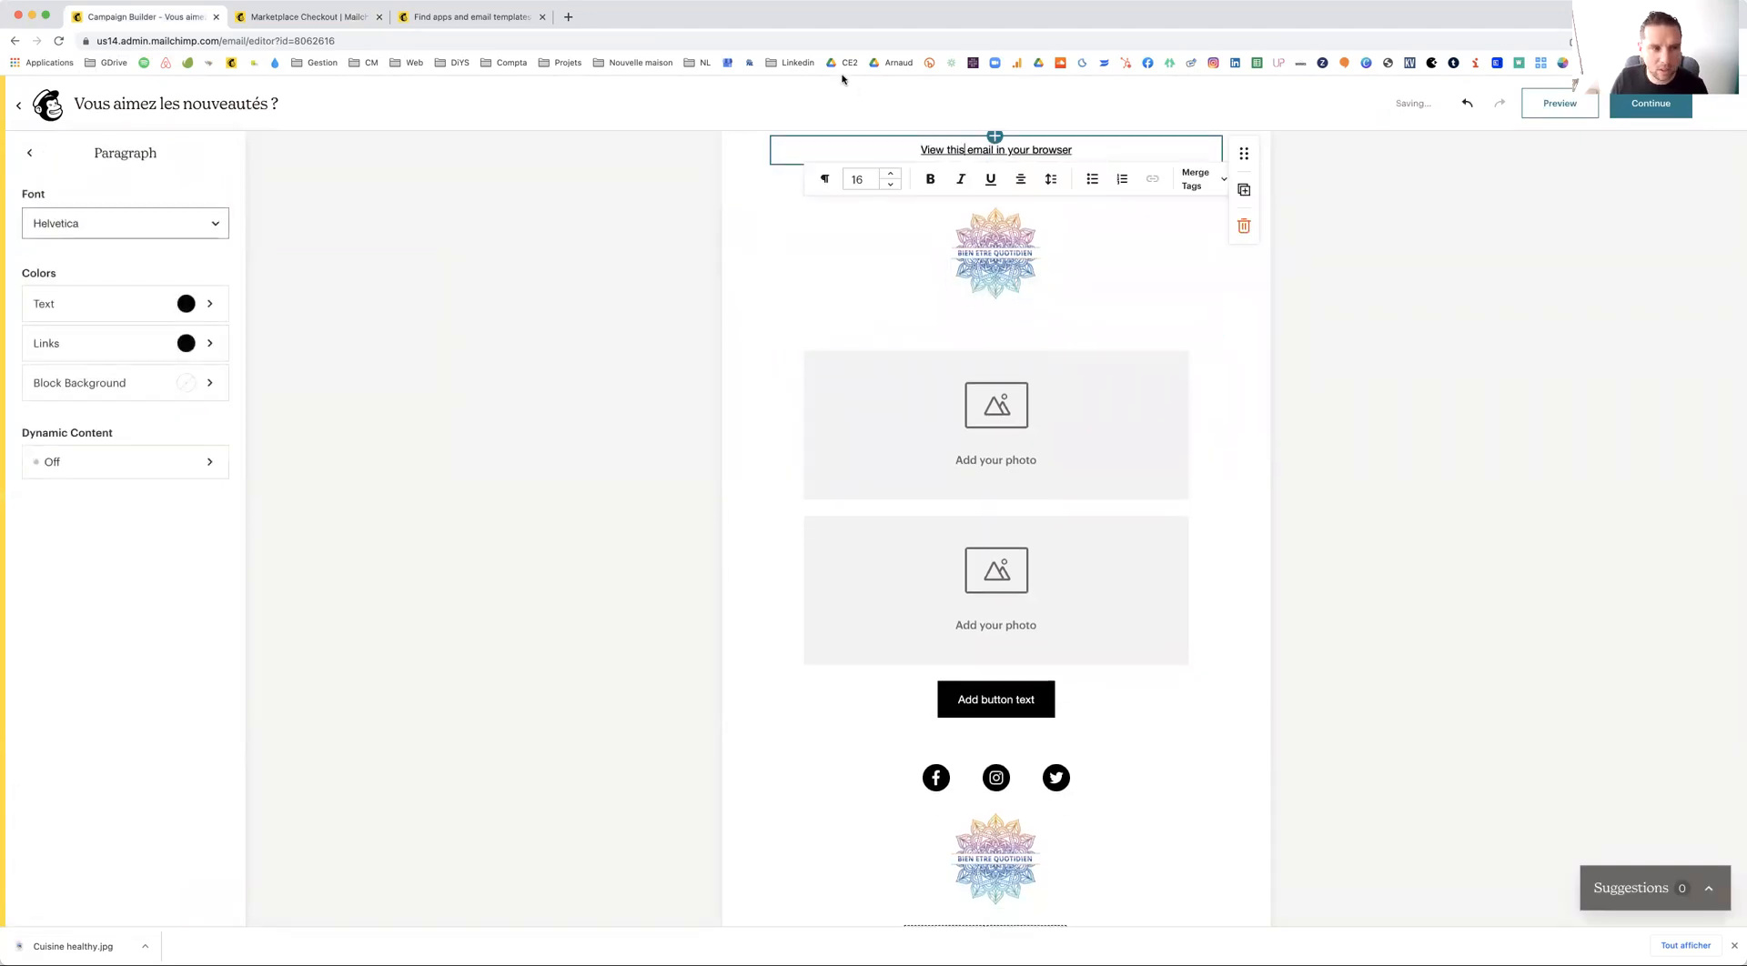
{"action": "triple_click", "coordinate": [972, 149]}
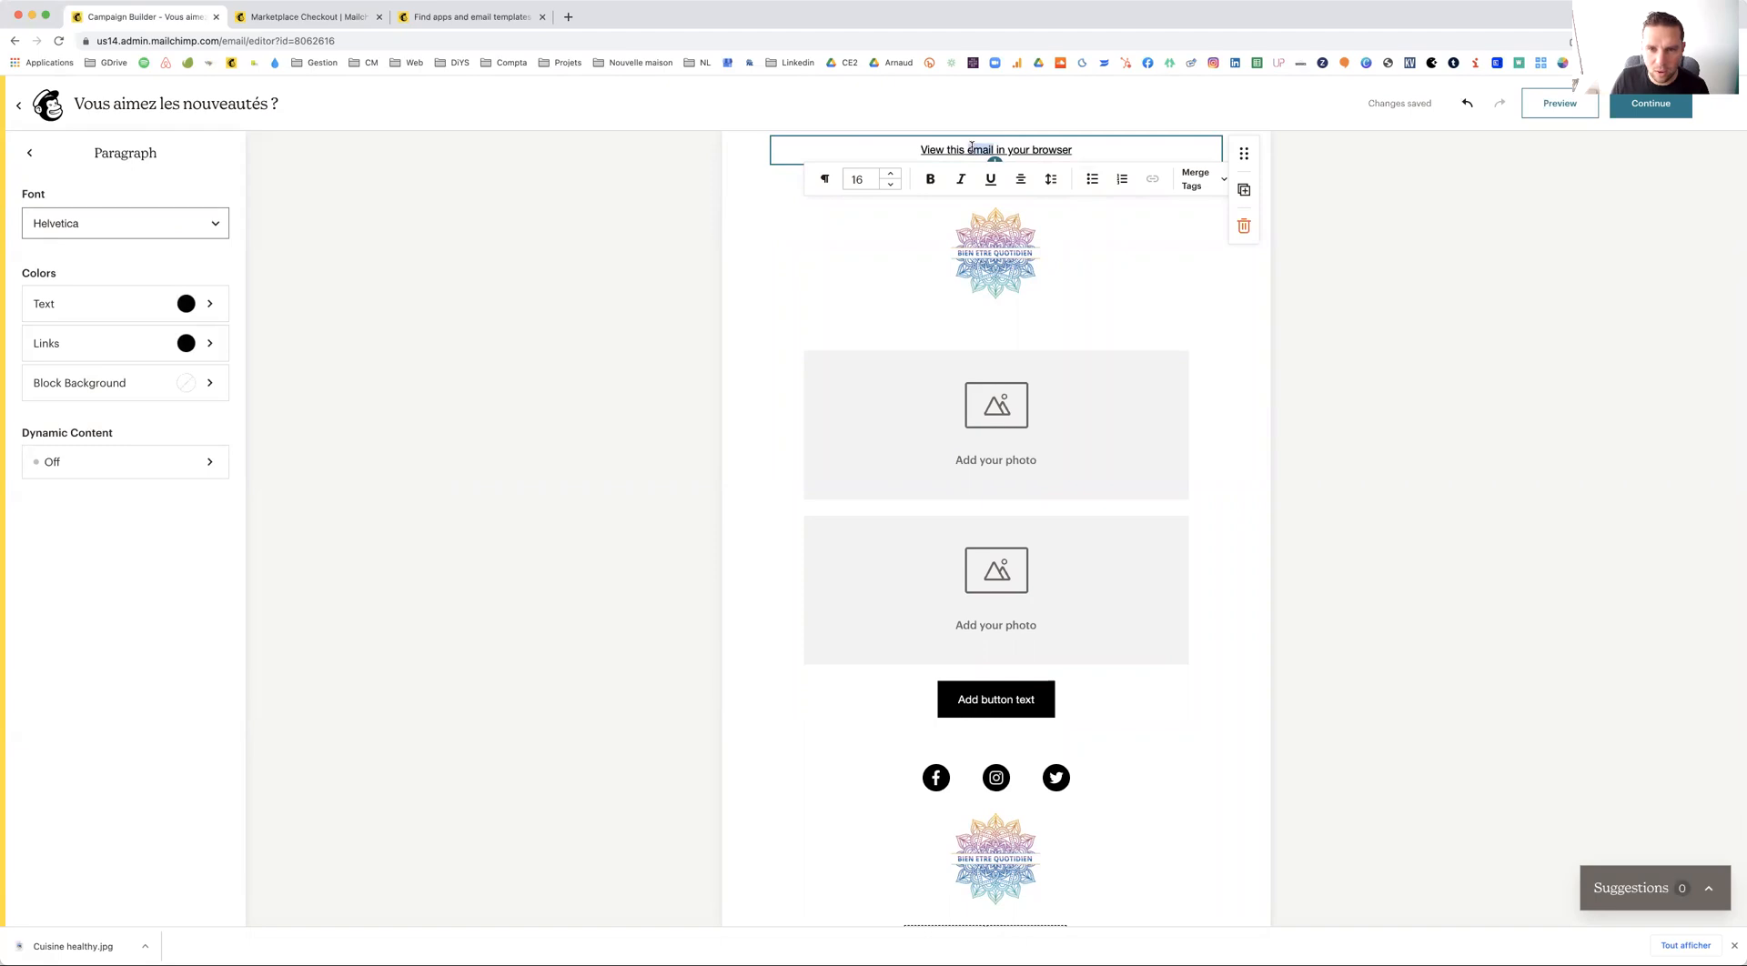
{"action": "type", "text": "Boi"}
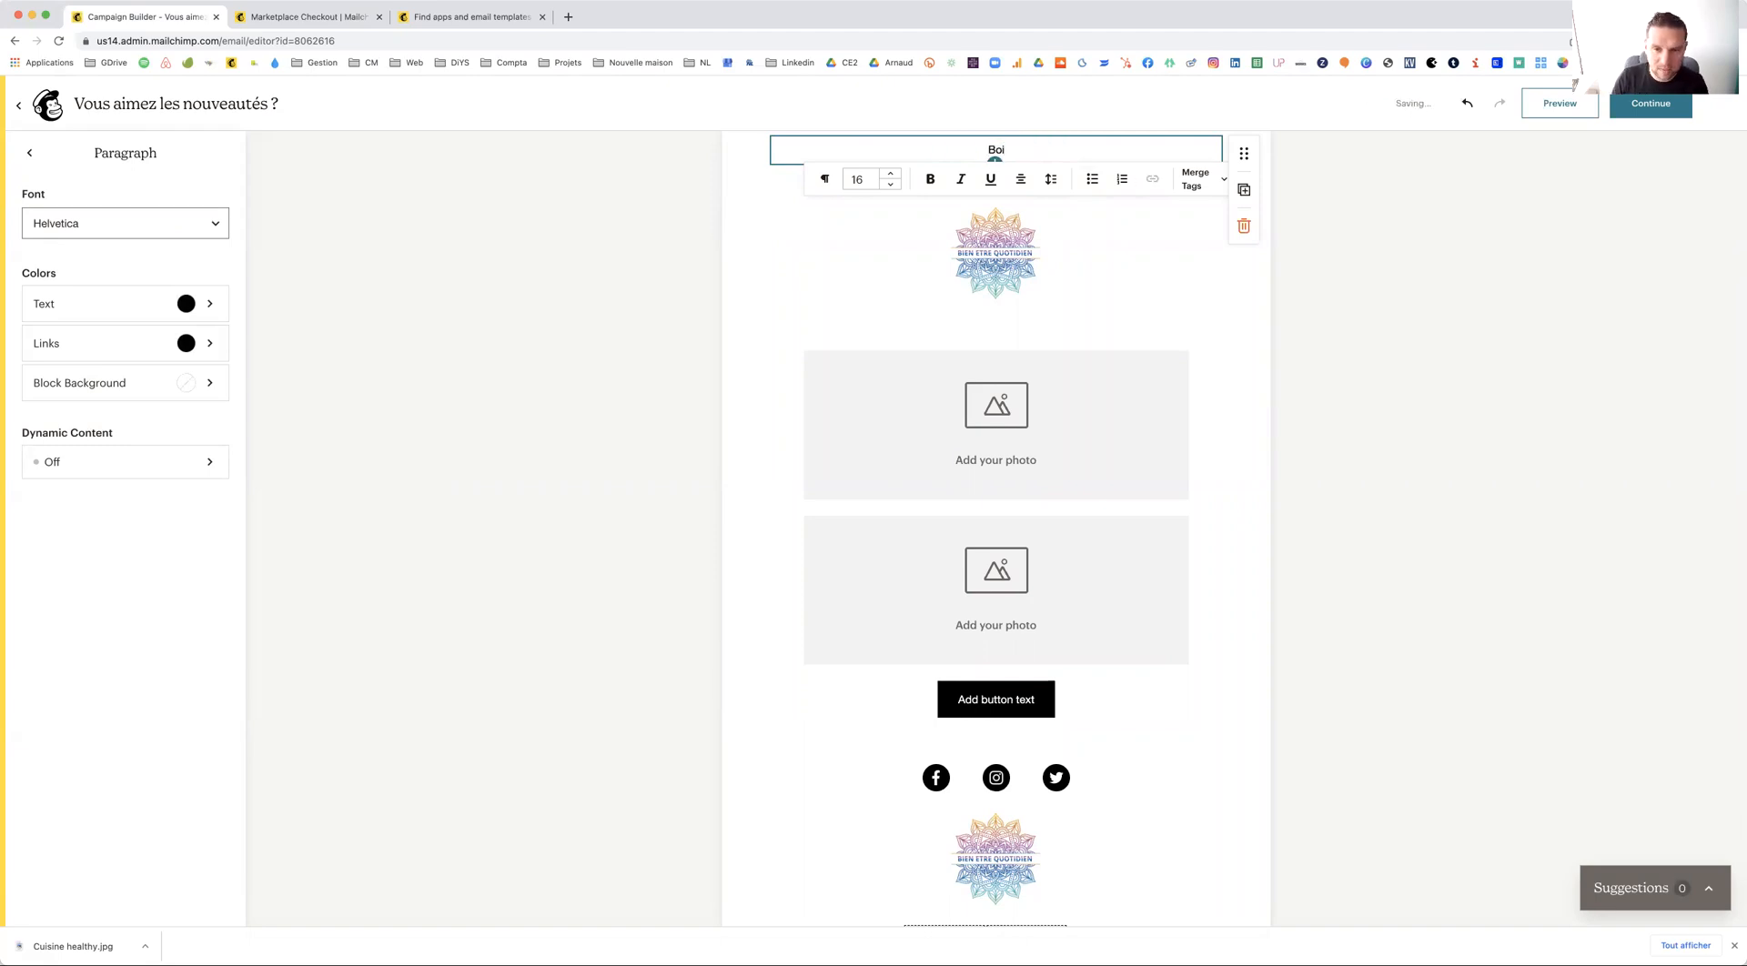
{"action": "key", "text": "BackSpace"}
{"action": "key", "text": "BackSpace"}
{"action": "key", "text": "BackSpace"}
{"action": "type", "text": "Voir "}
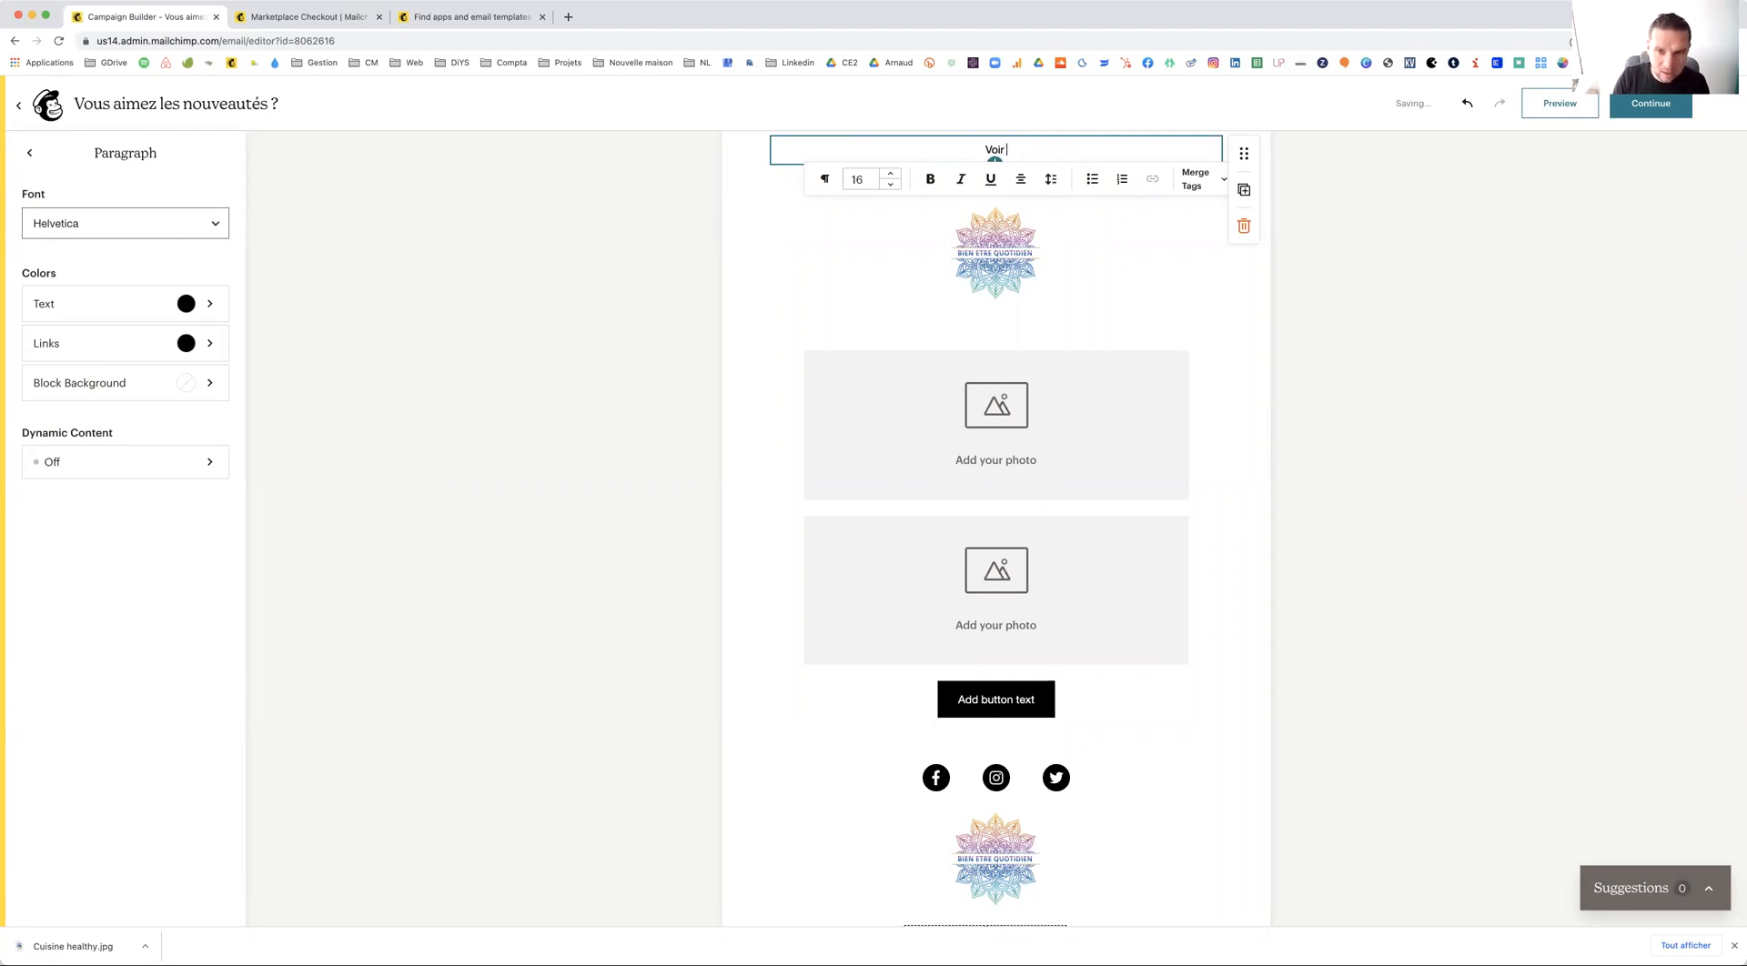
{"action": "type", "text": "la ne"}
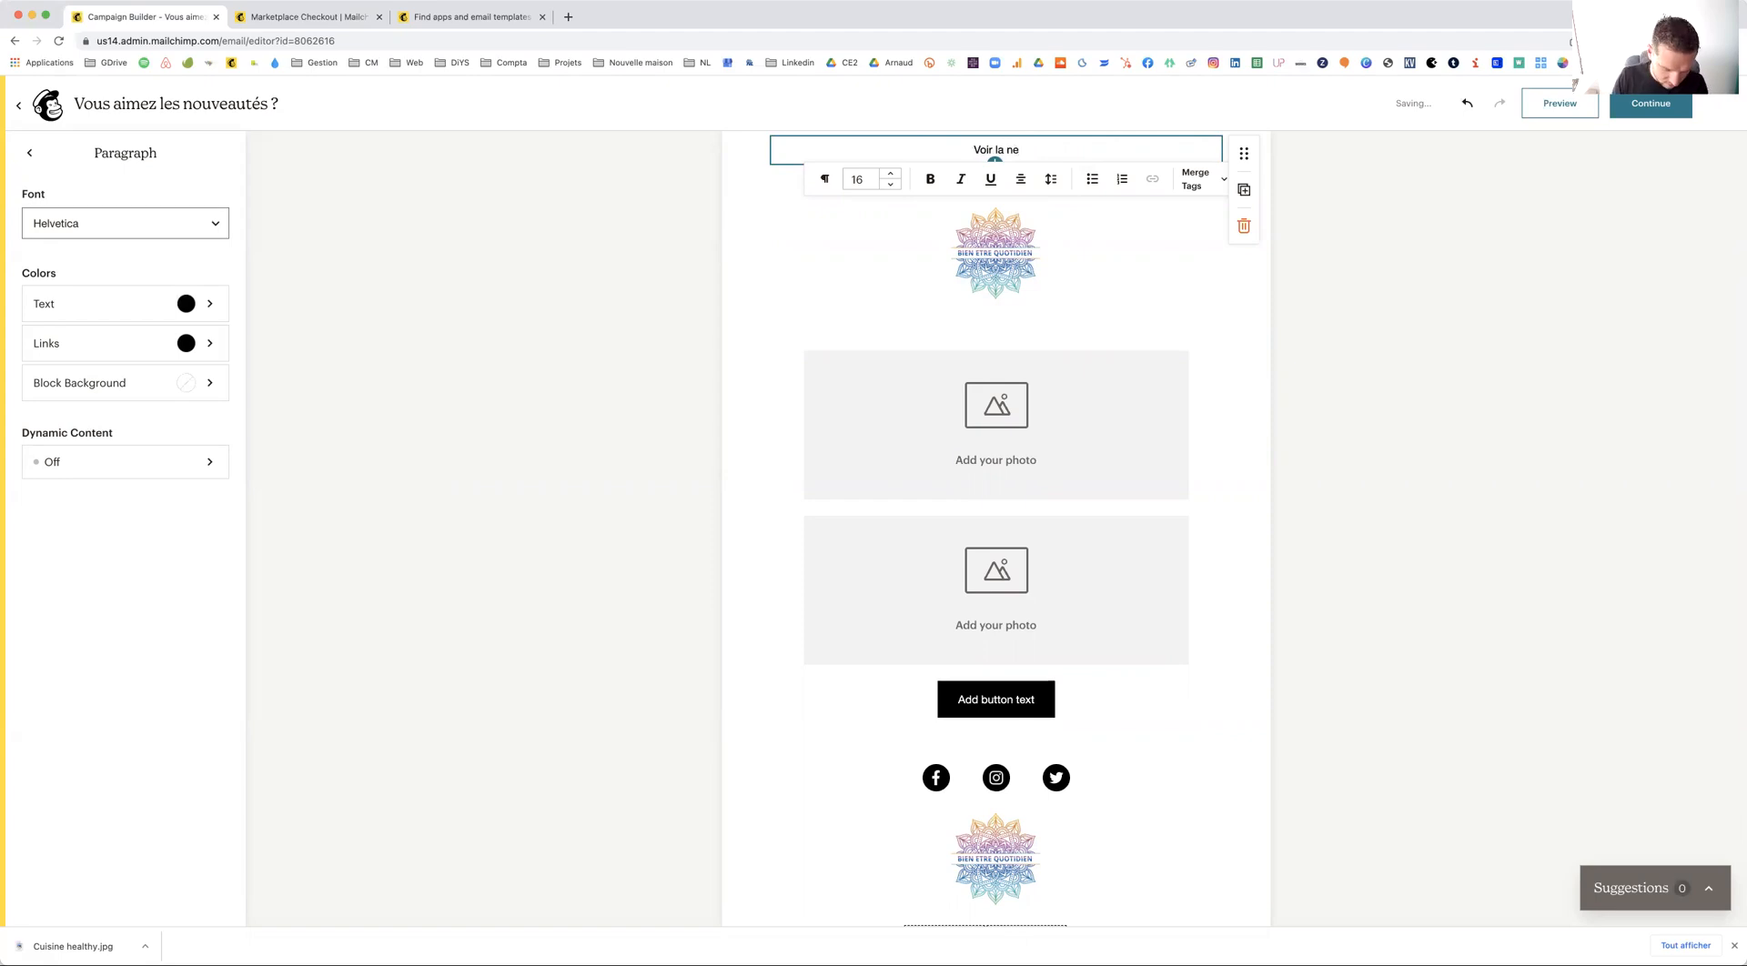
{"action": "type", "text": "ws"}
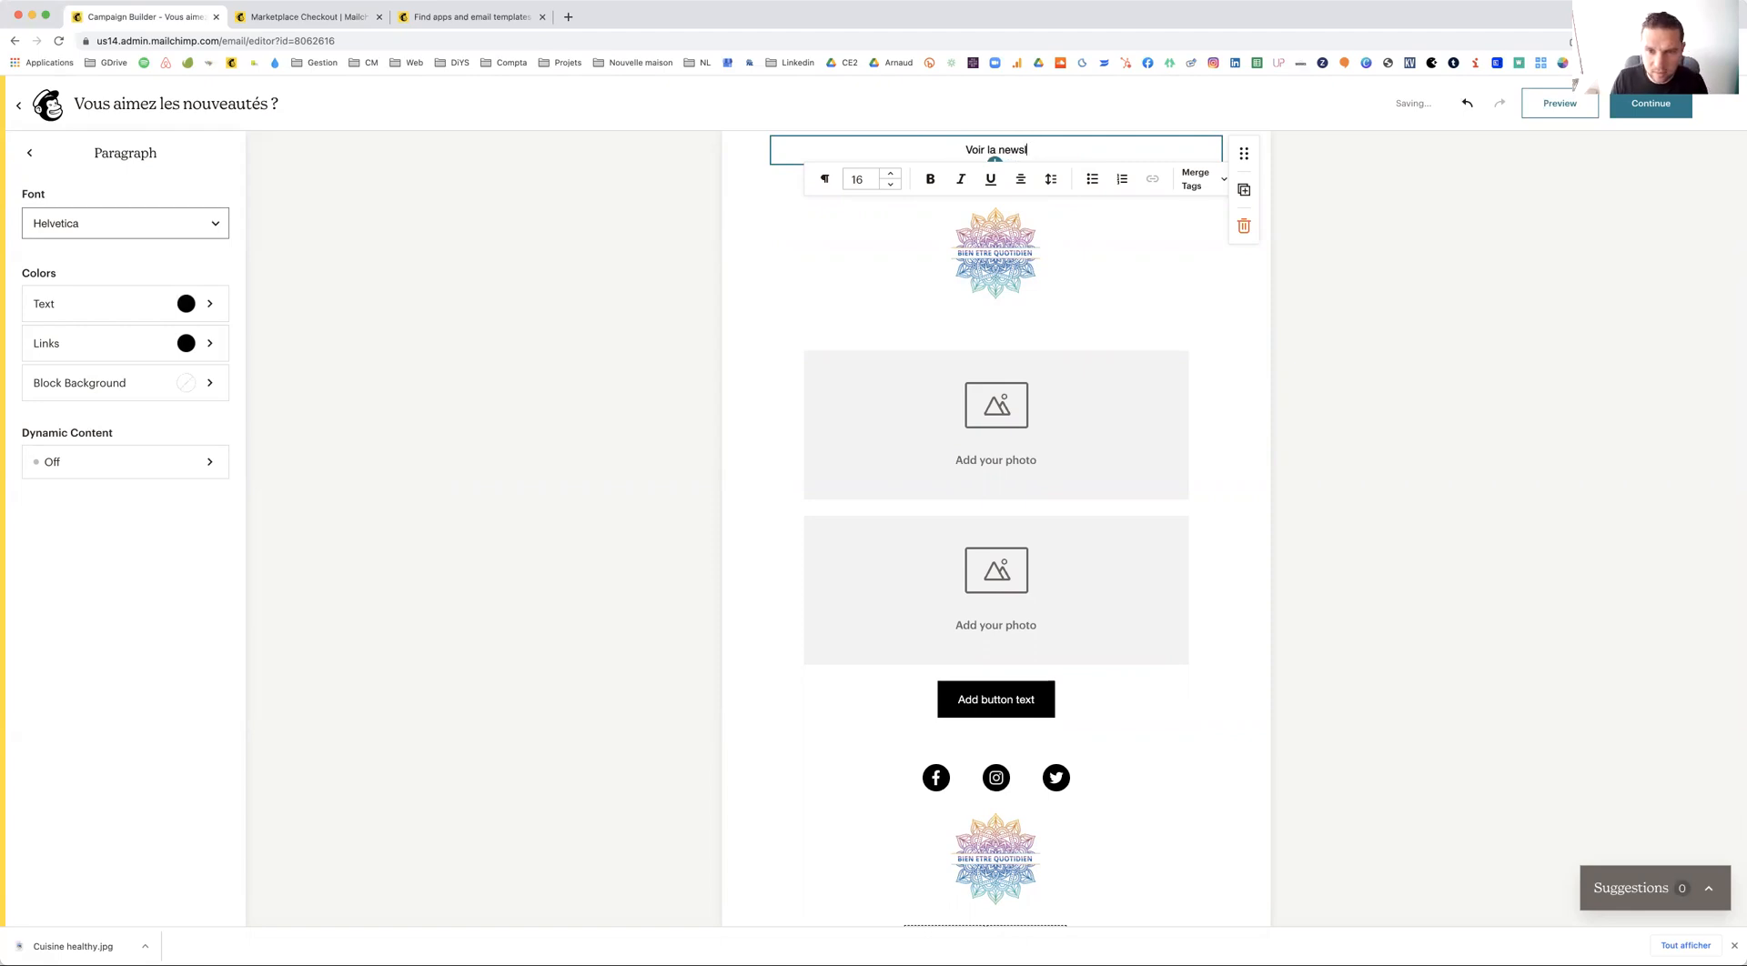
{"action": "type", "text": "dans votre naviguateur"}
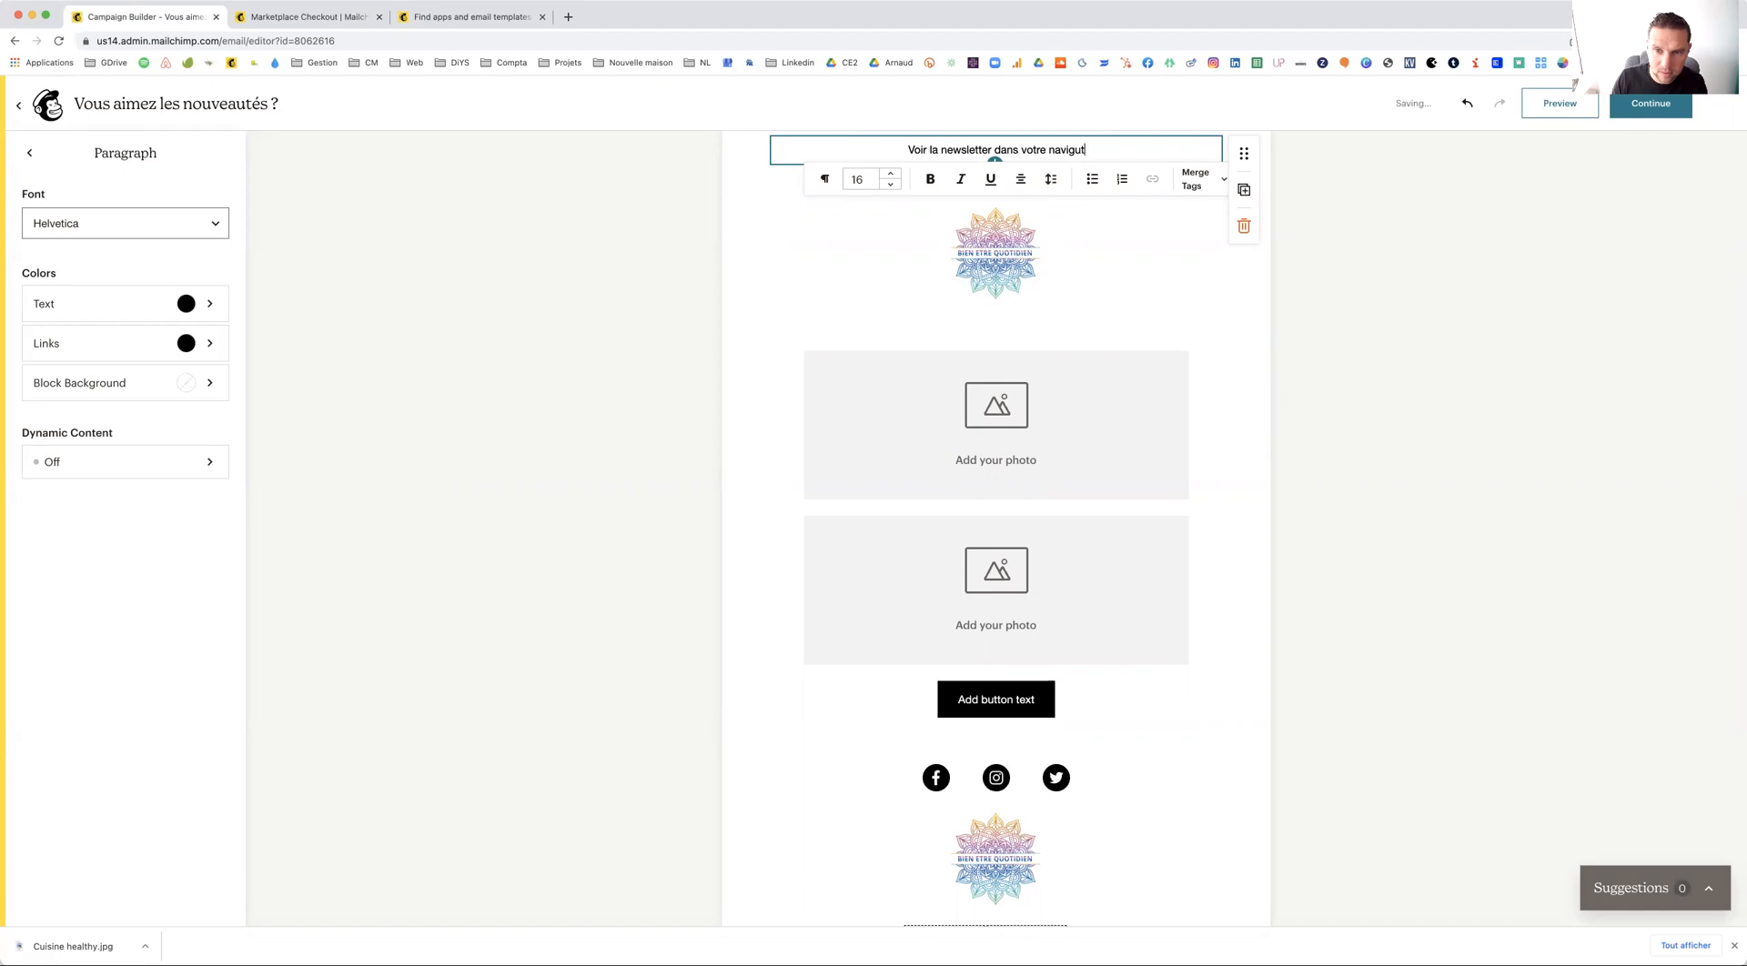
{"action": "left_click", "coordinate": [1018, 255]}
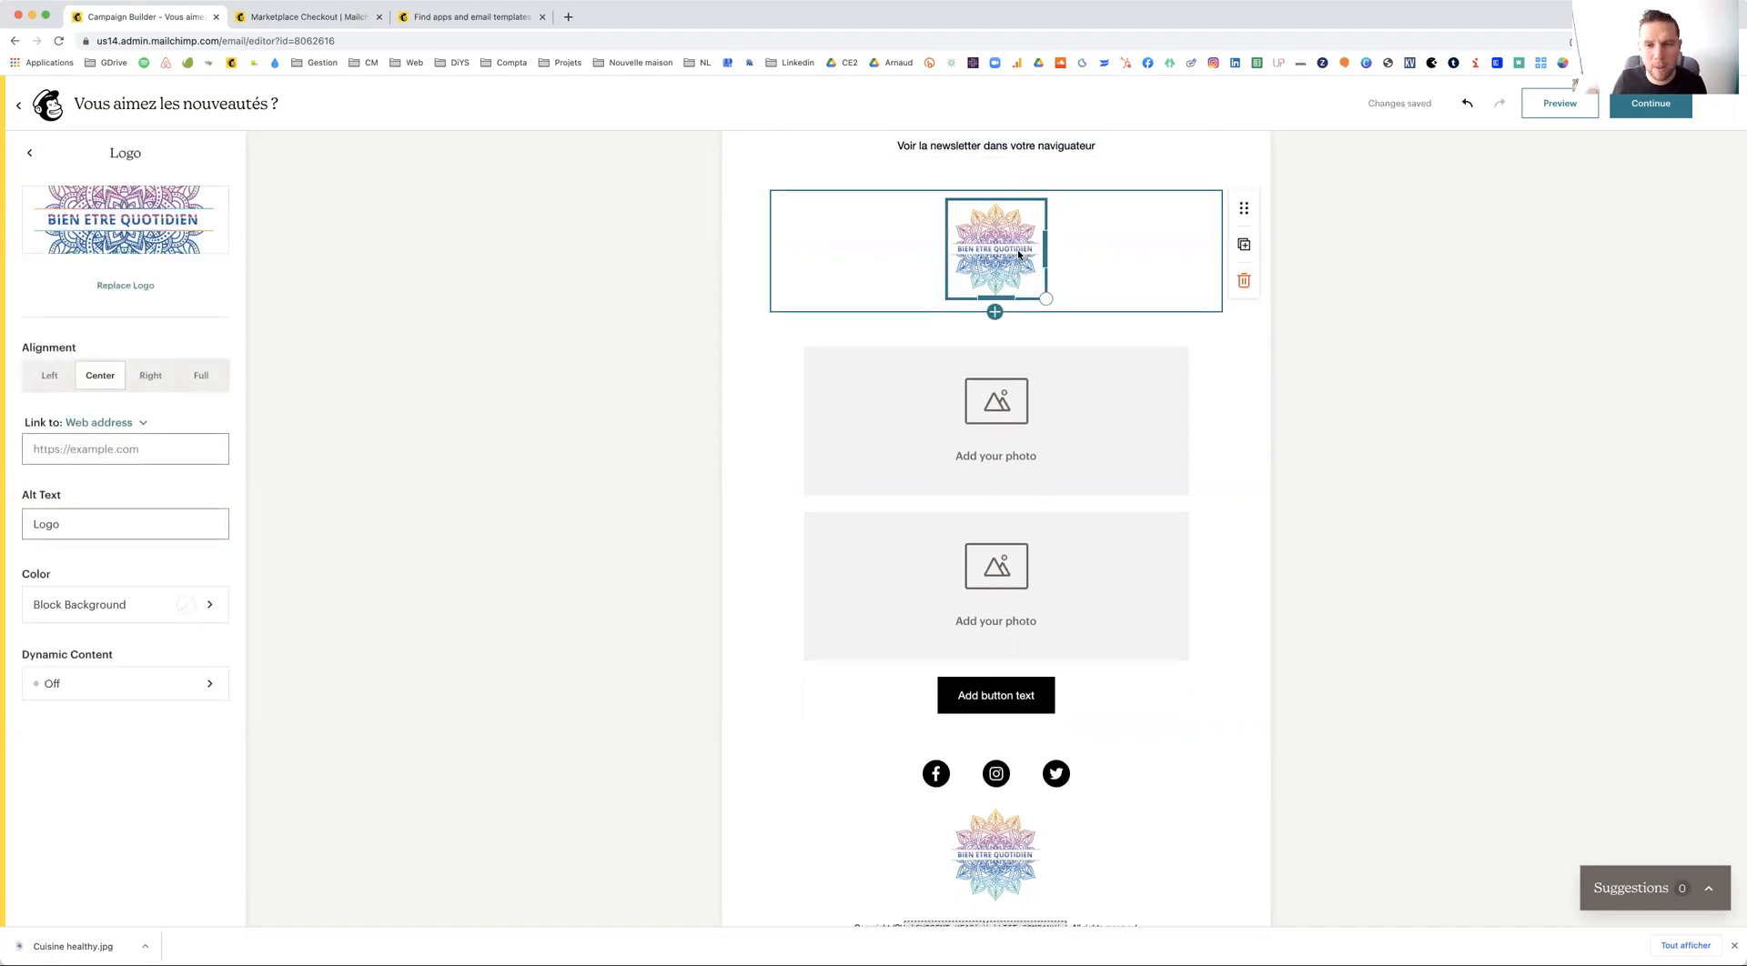
{"action": "left_click", "coordinate": [124, 447]}
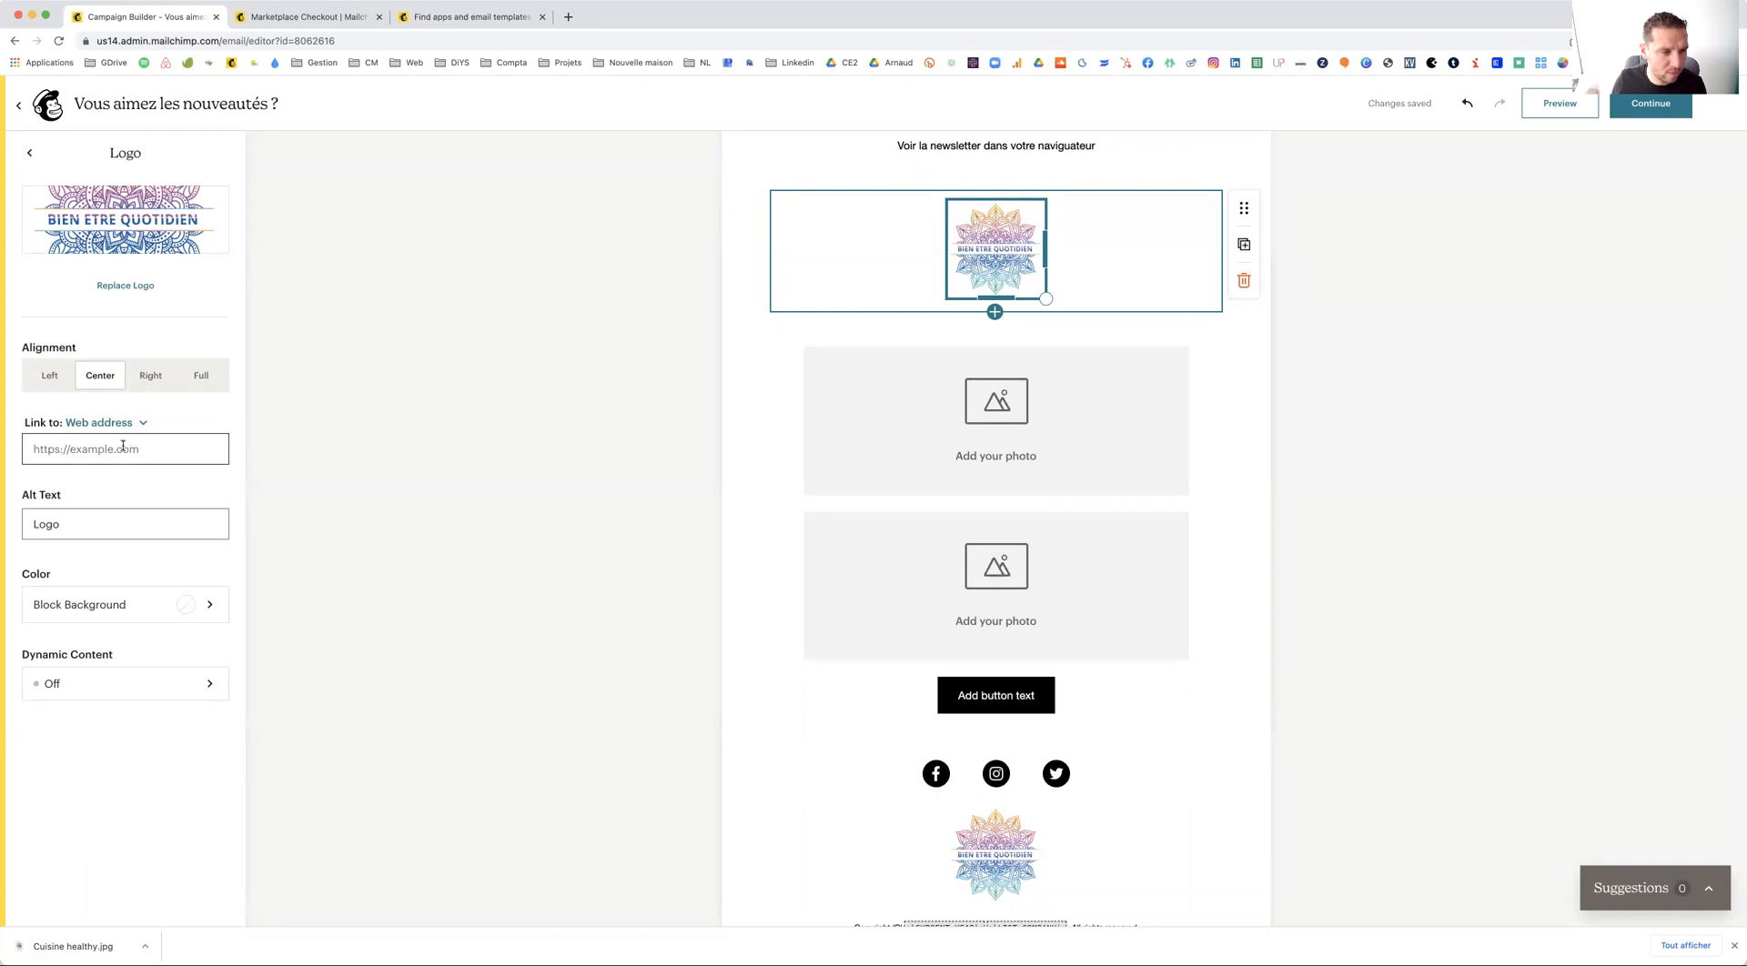
{"action": "type", "text": "www."}
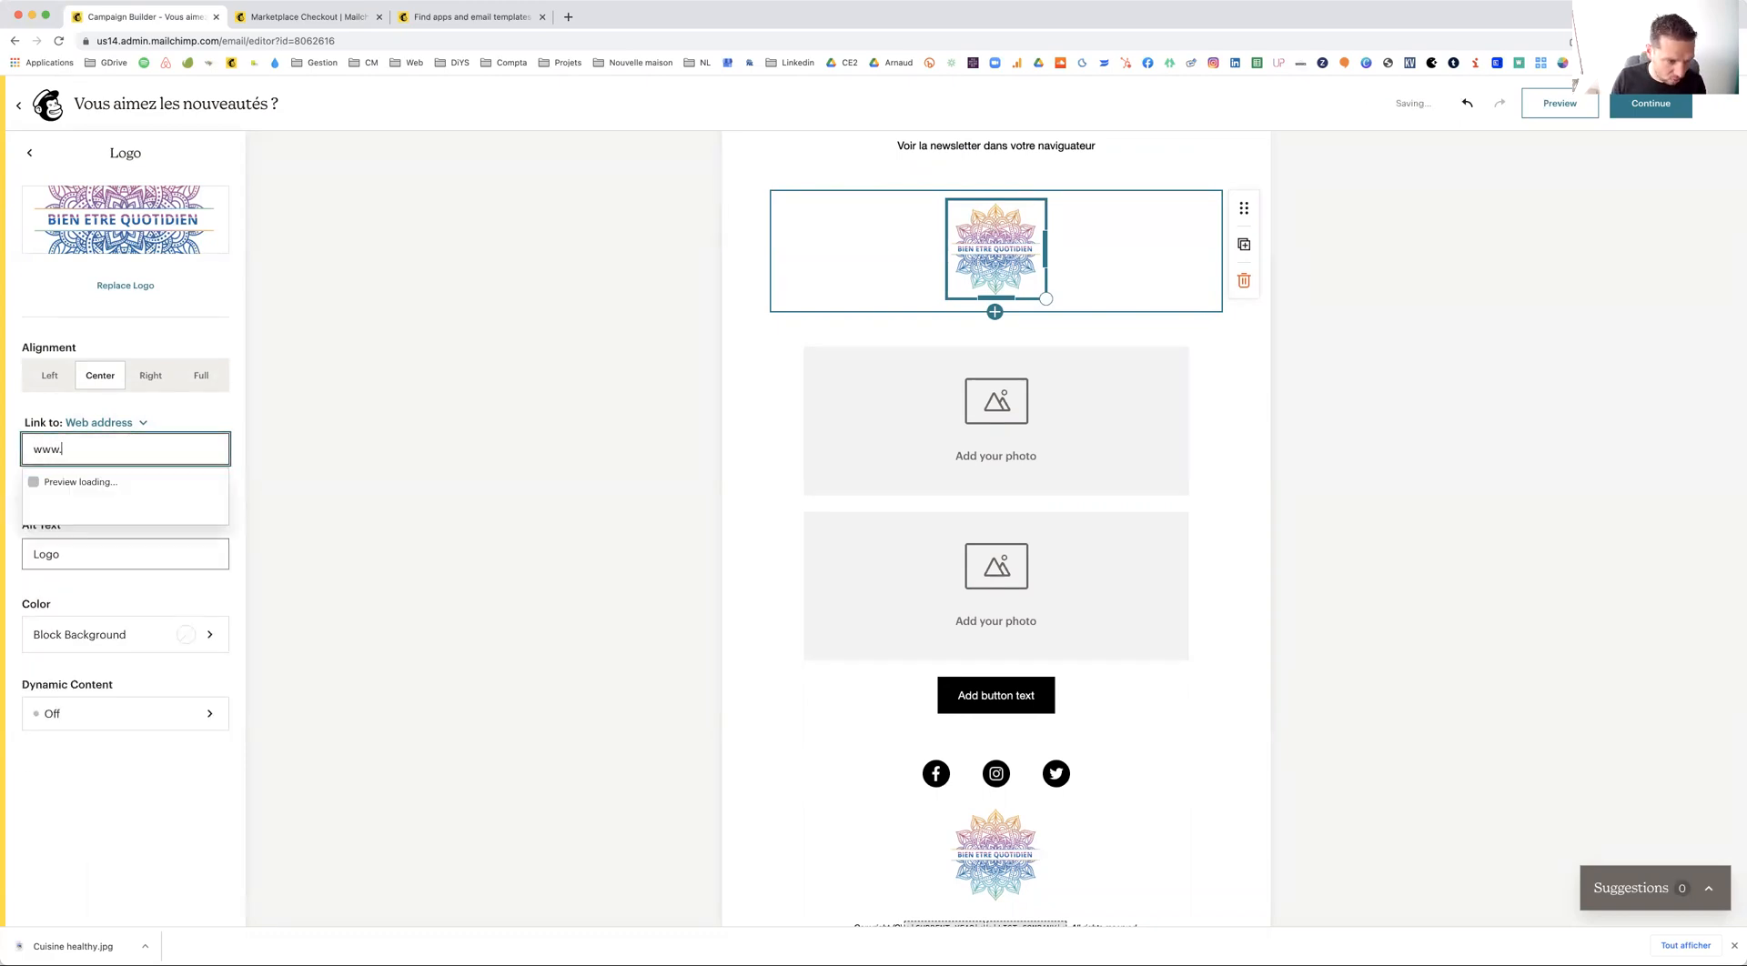
{"action": "type", "text": "bienetre"}
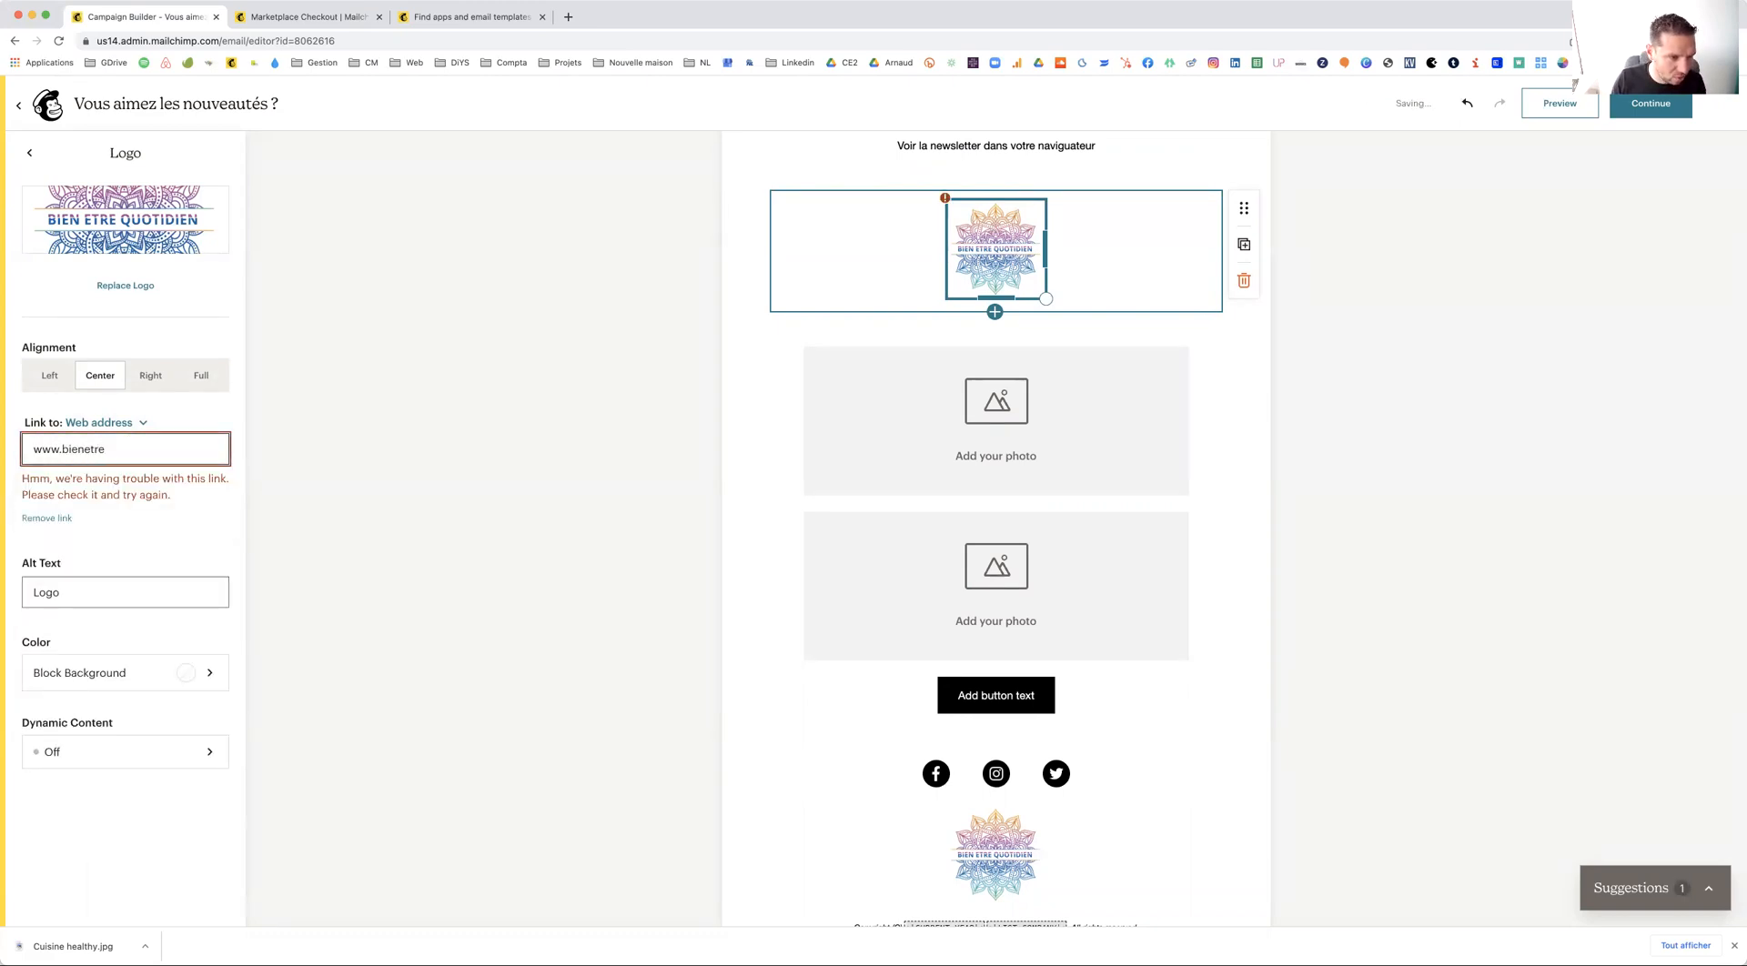
{"action": "type", "text": "quotidien"}
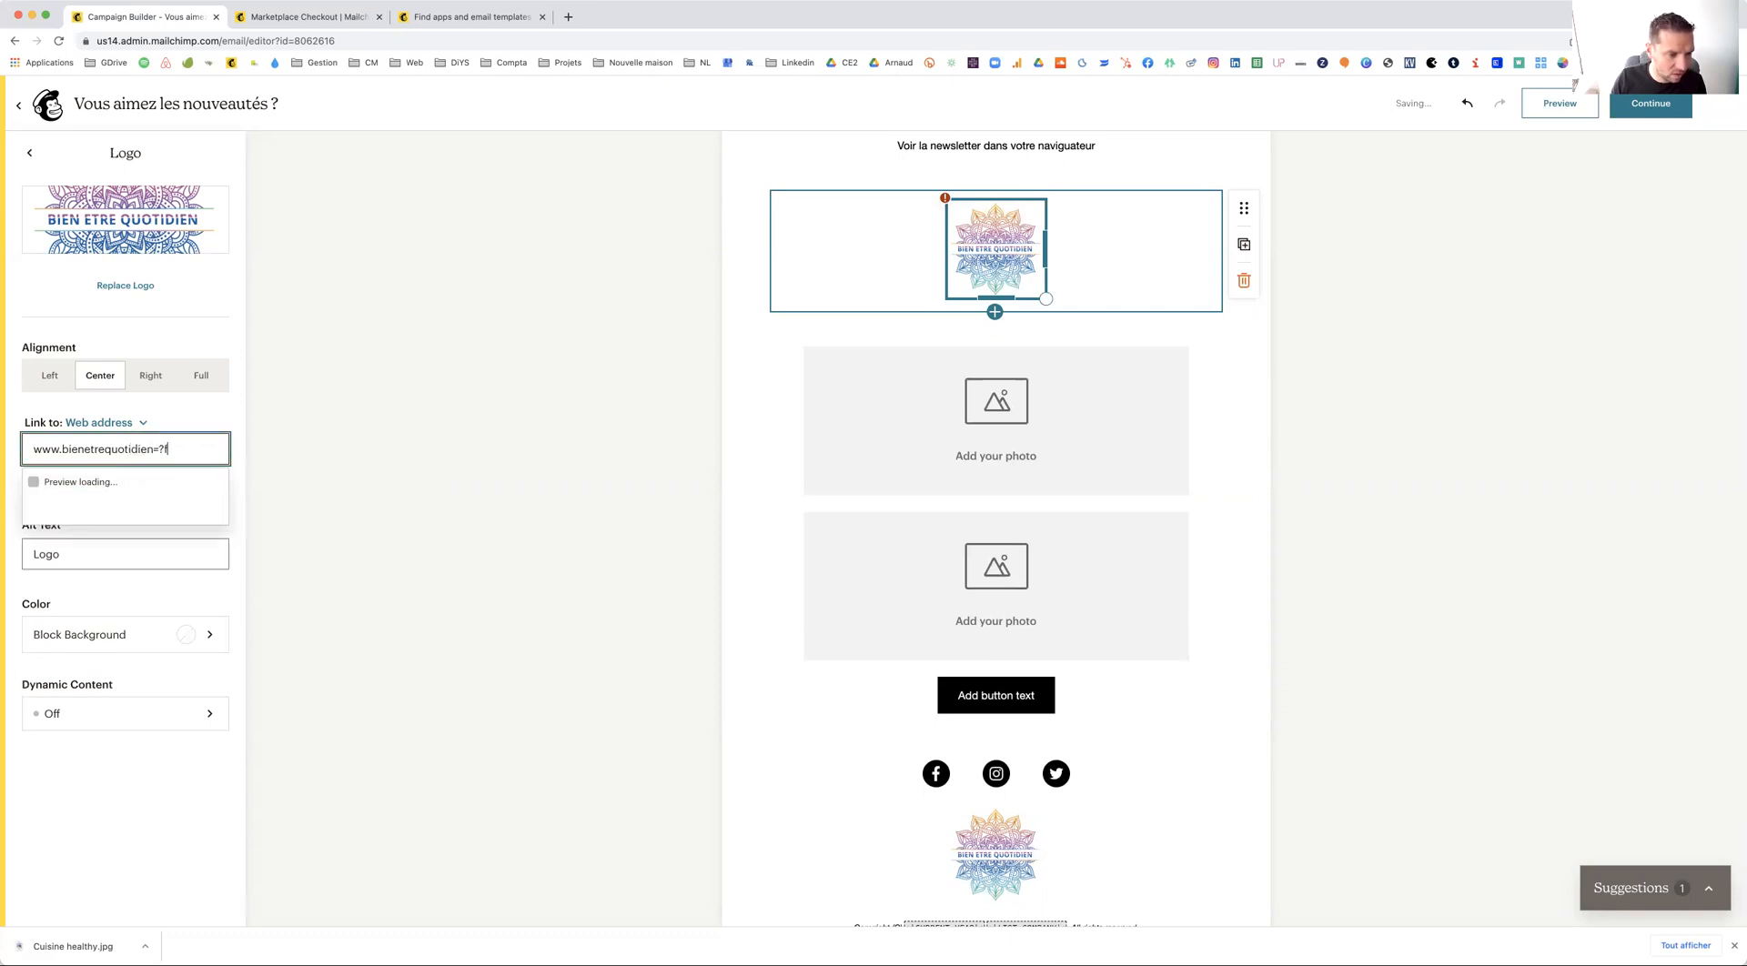
{"action": "type", "text": ".fr"}
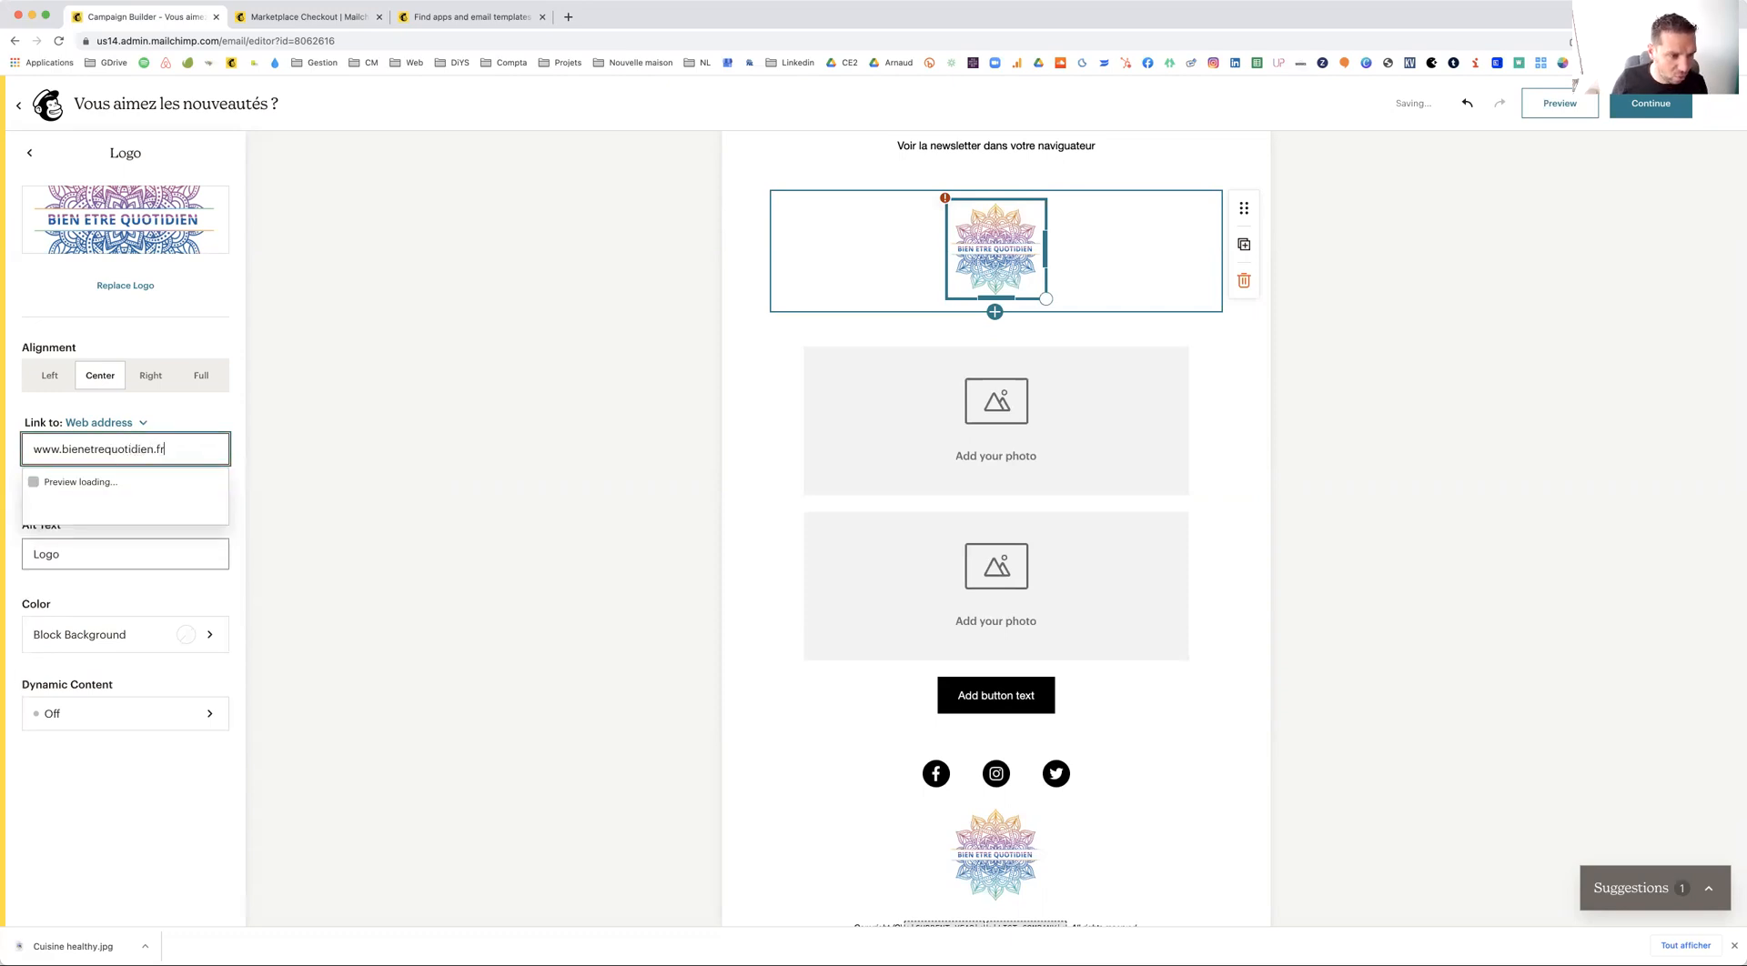
{"action": "left_click", "coordinate": [379, 485]}
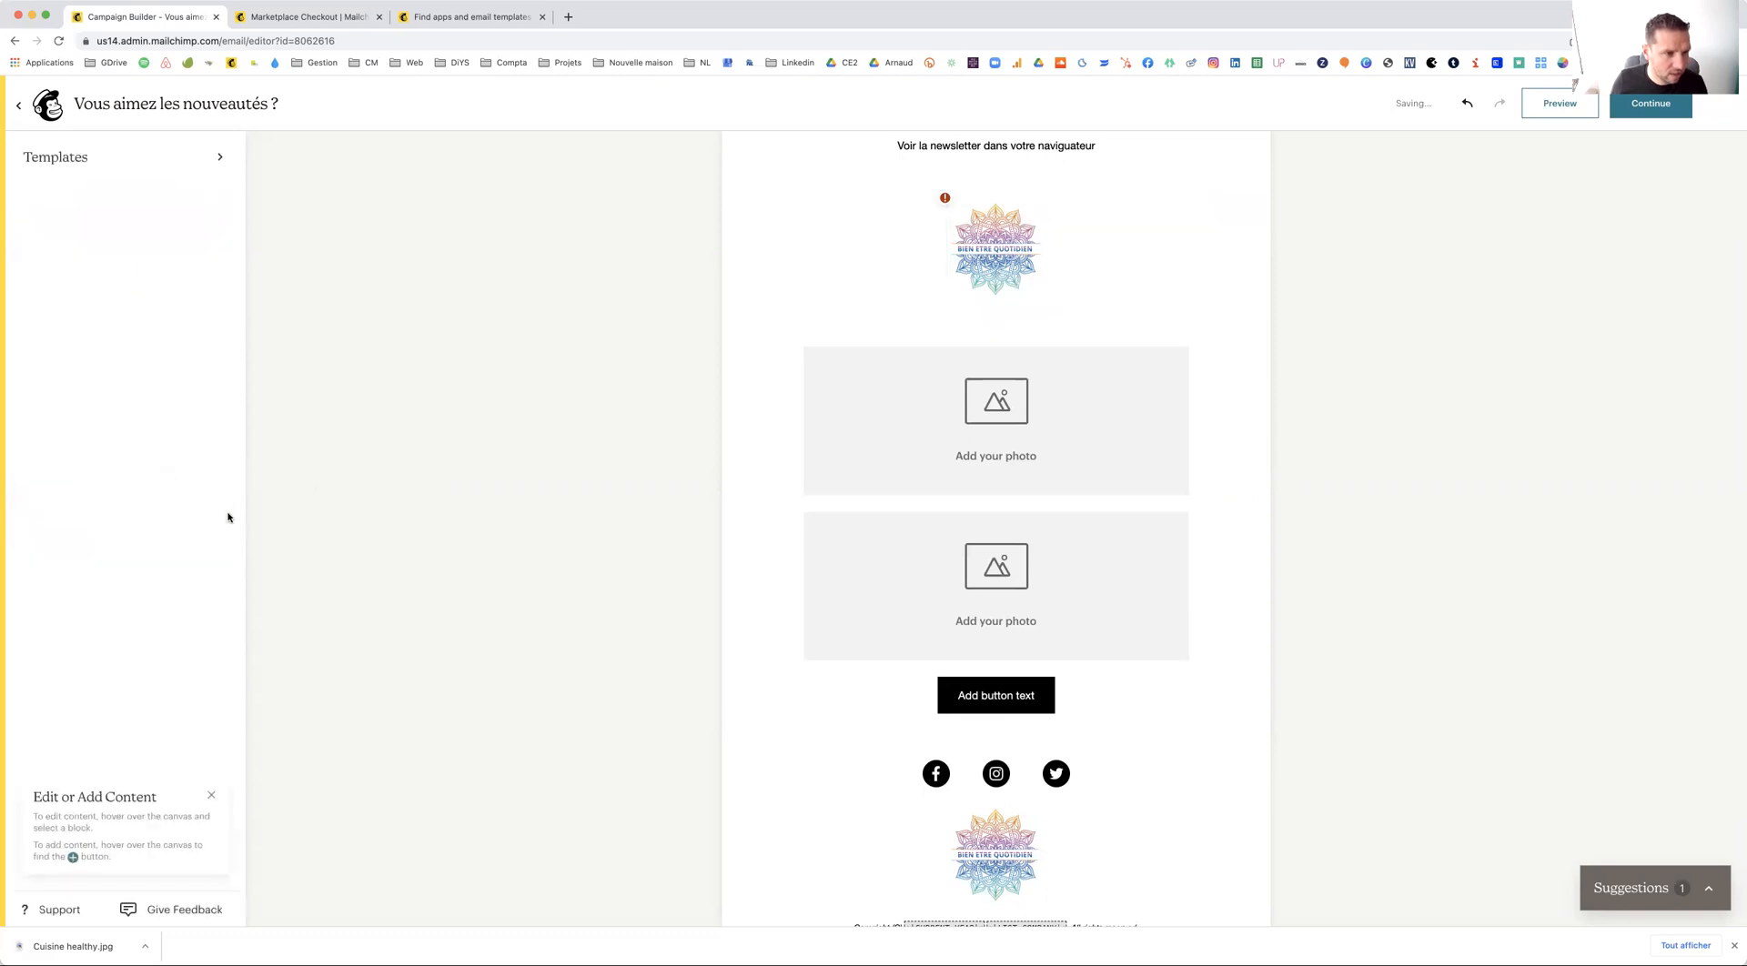
{"action": "left_click", "coordinate": [1001, 270]}
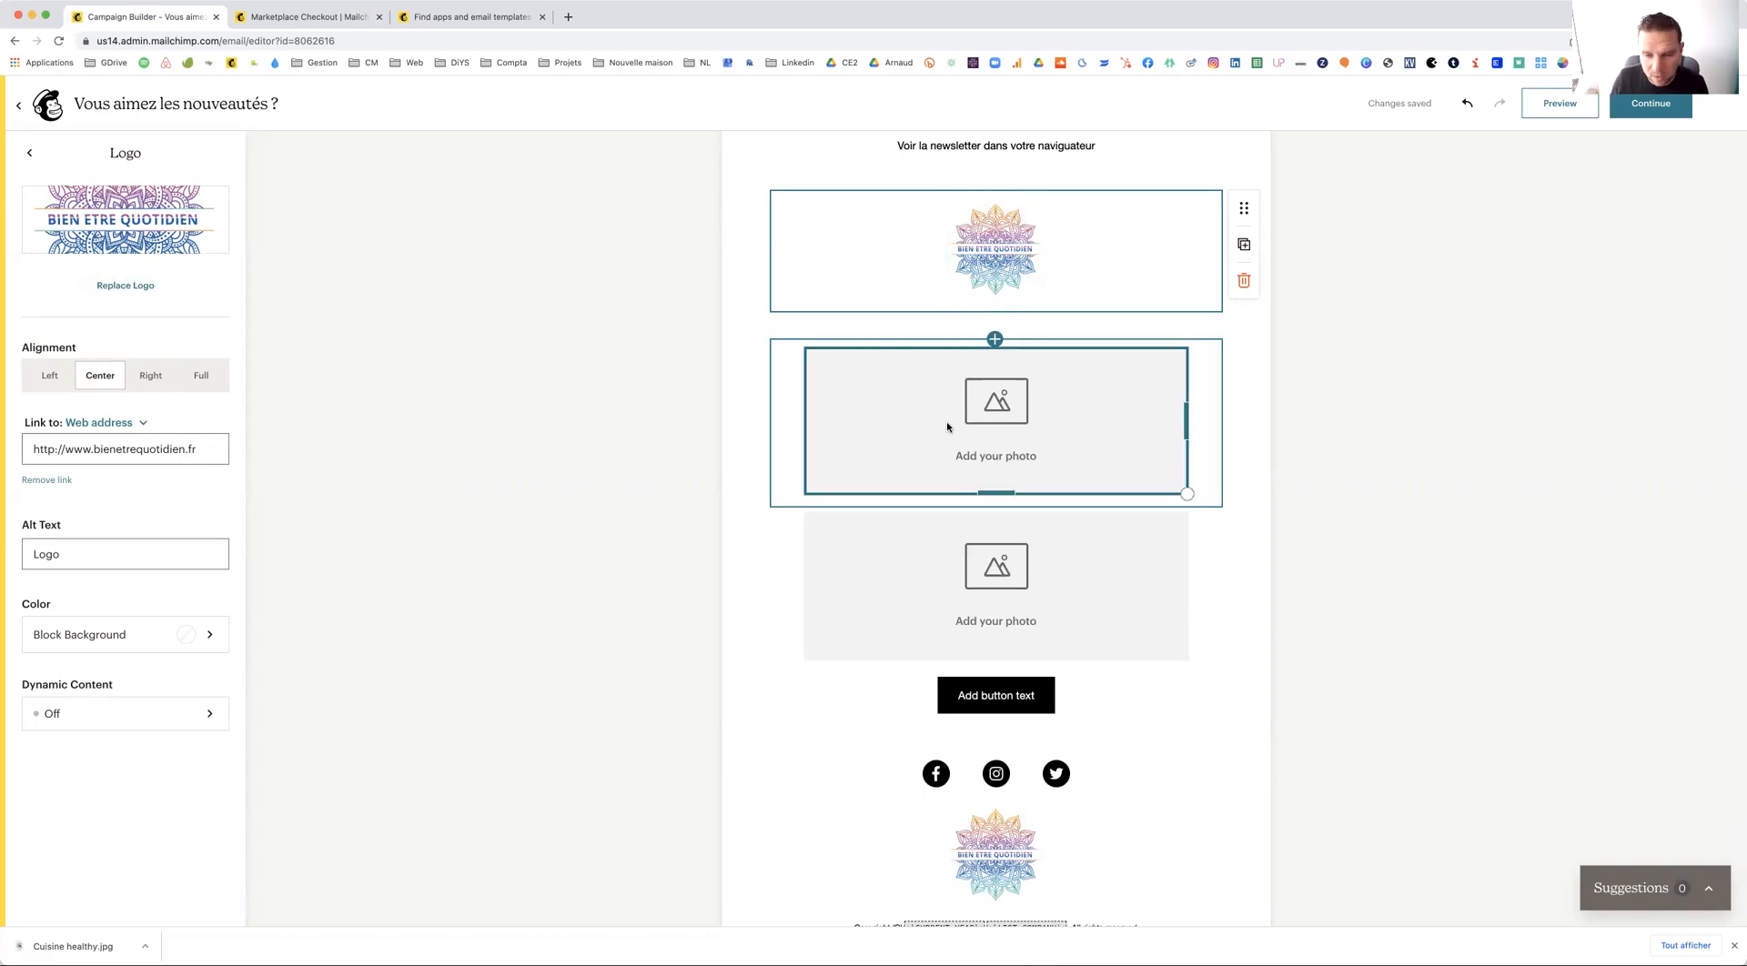
Upload the "Cuisine Healthy" omelette wrap picture into the upper photo placeholder below the header logo
{"action": "left_click", "coordinate": [985, 430]}
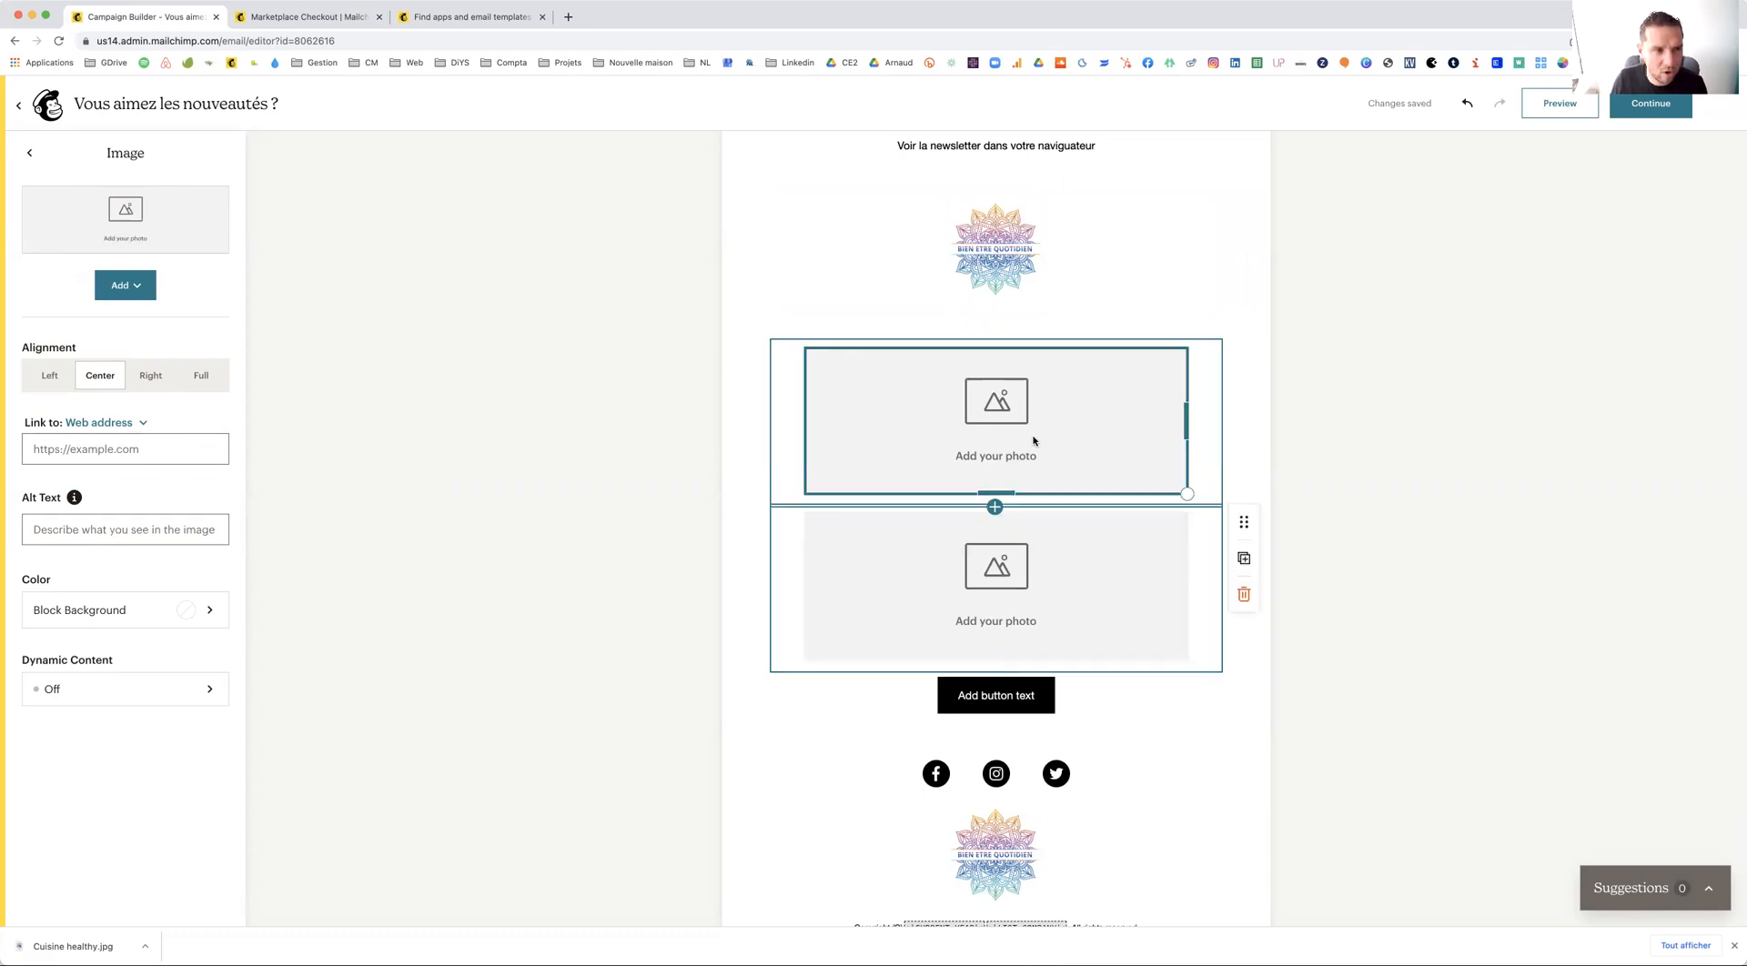
{"action": "left_click", "coordinate": [127, 287]}
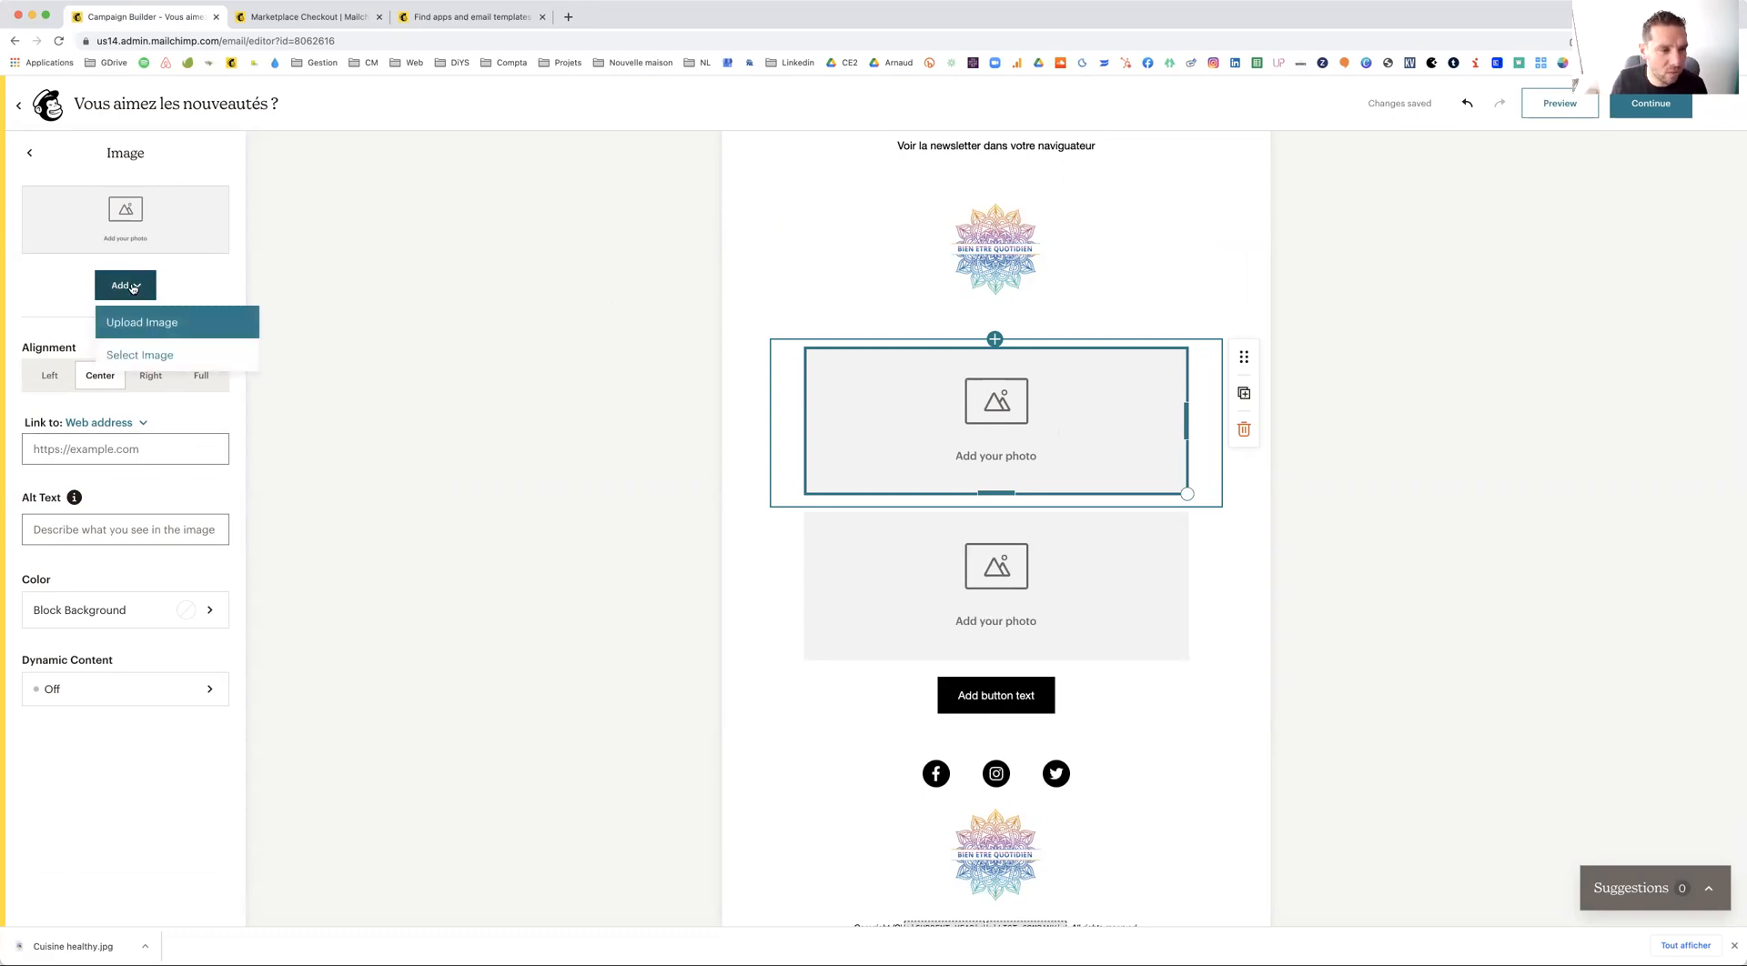
{"action": "left_click", "coordinate": [171, 325]}
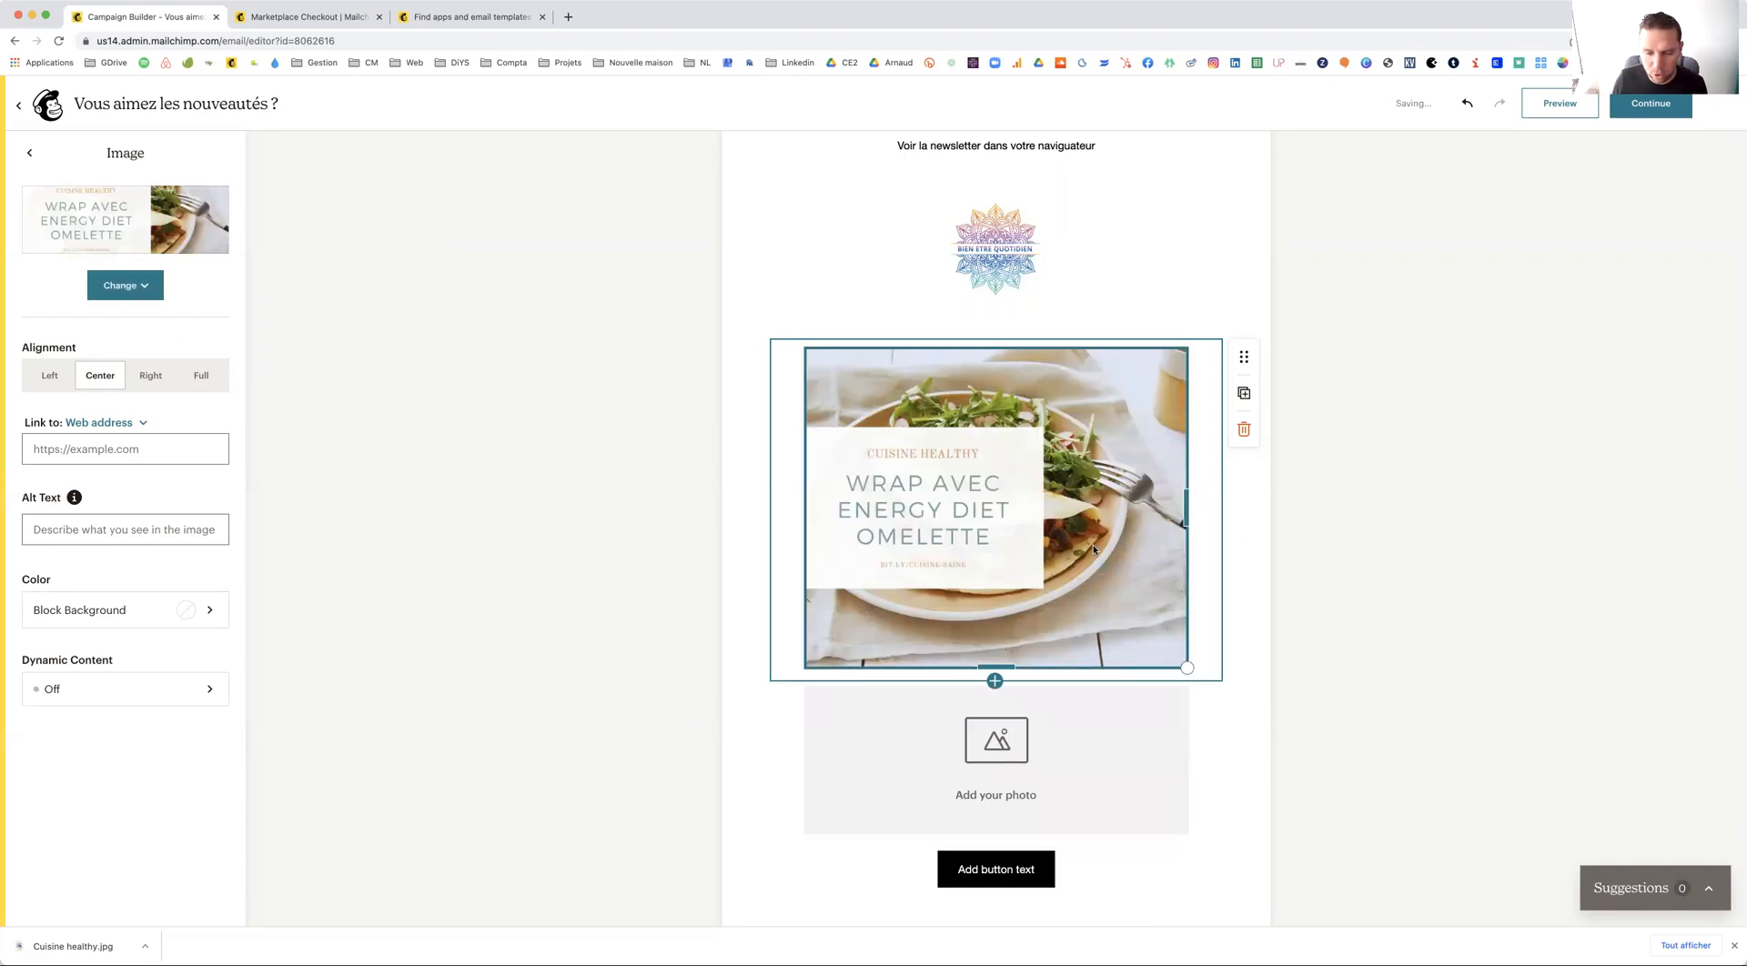
Delete the empty photo placeholder below the omelette wrap picture
{"action": "left_click", "coordinate": [1086, 780]}
{"action": "scroll", "coordinate": [1104, 776], "scroll_direction": "down", "scroll_amount": 2}
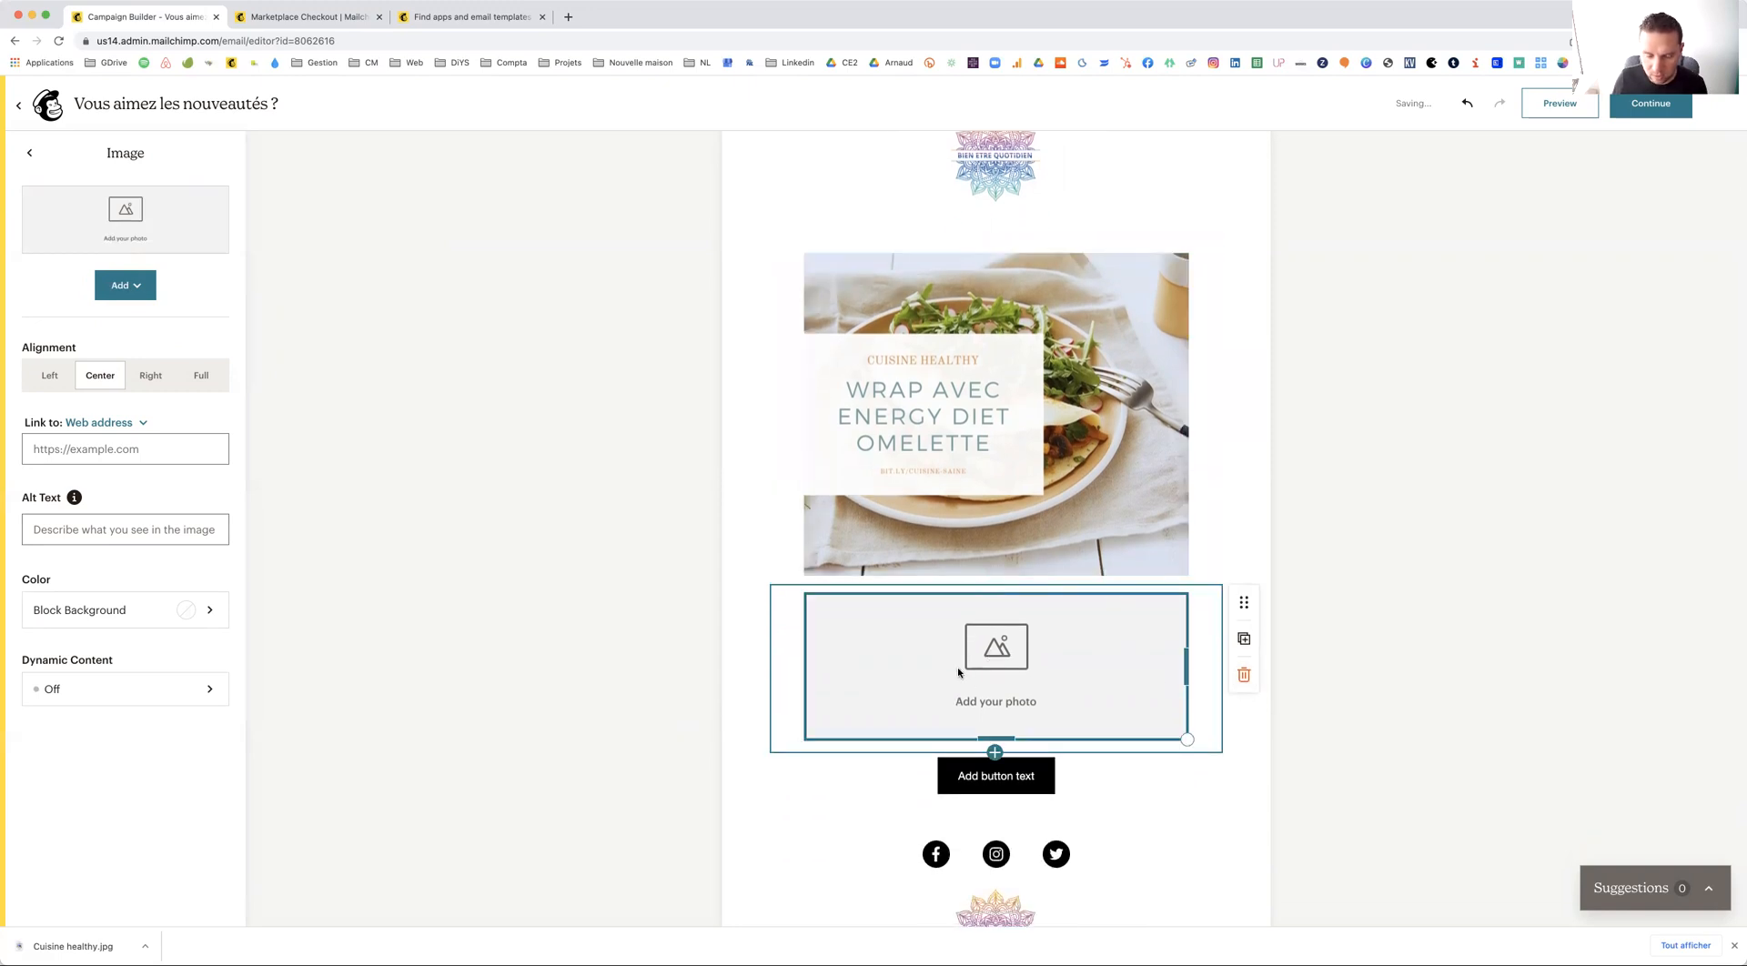
{"action": "left_click", "coordinate": [1244, 675]}
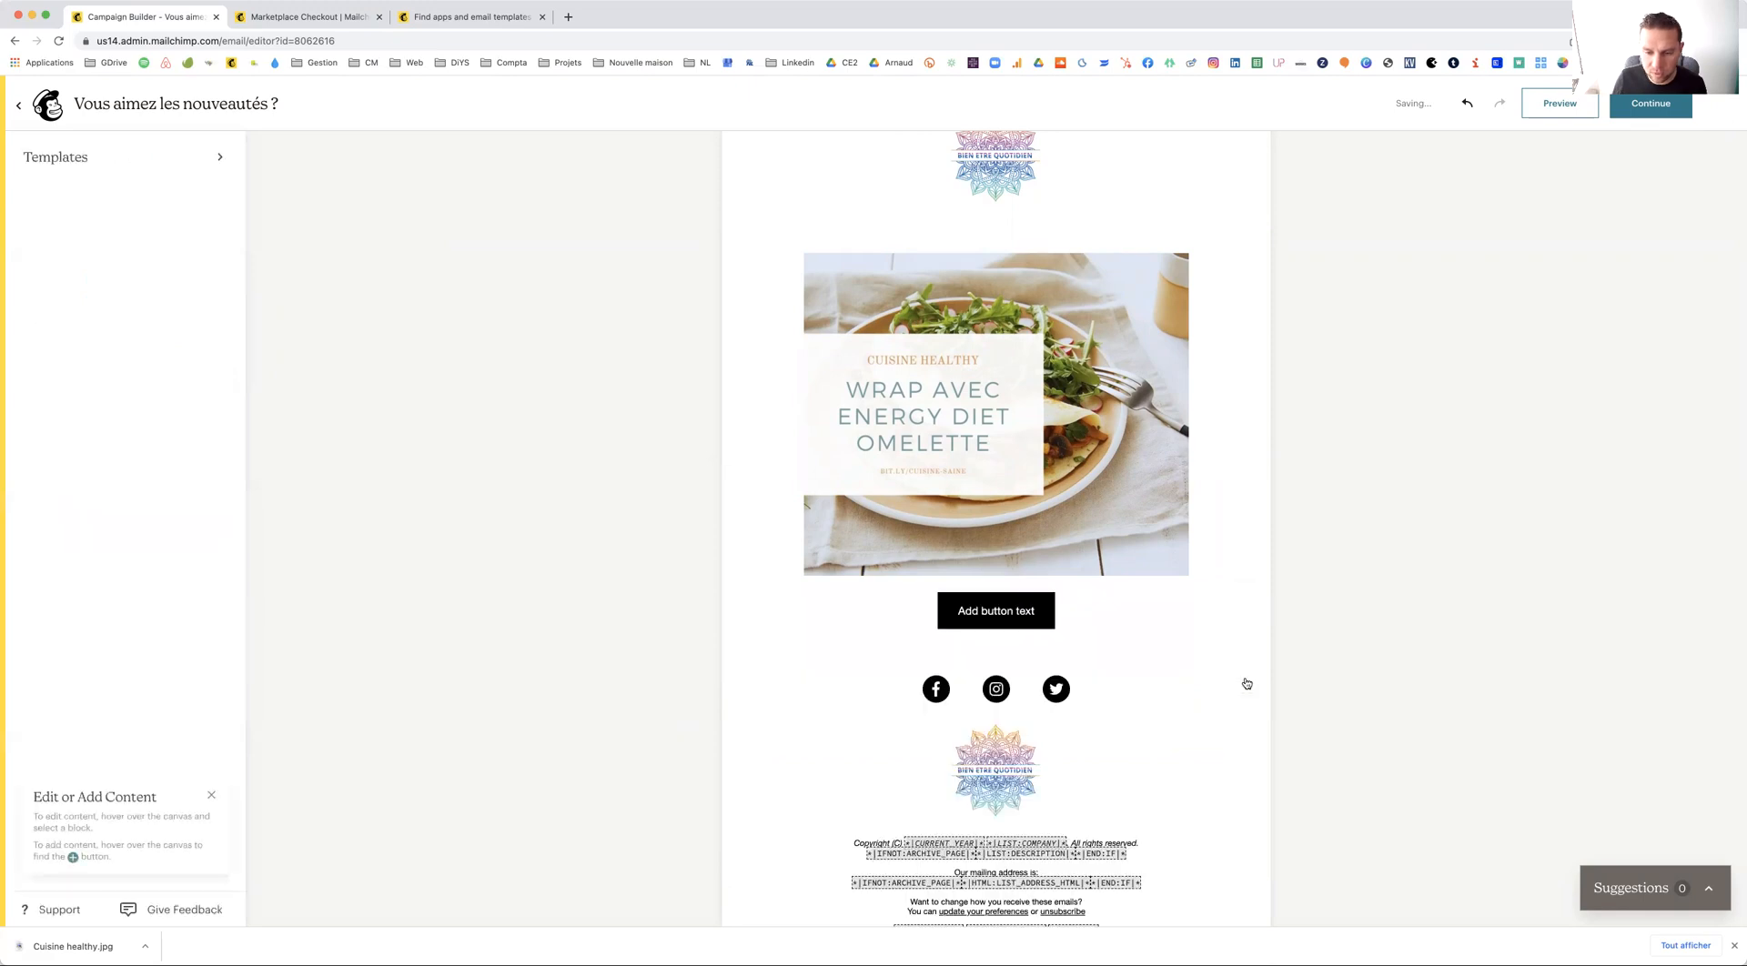
{"action": "left_click", "coordinate": [984, 611]}
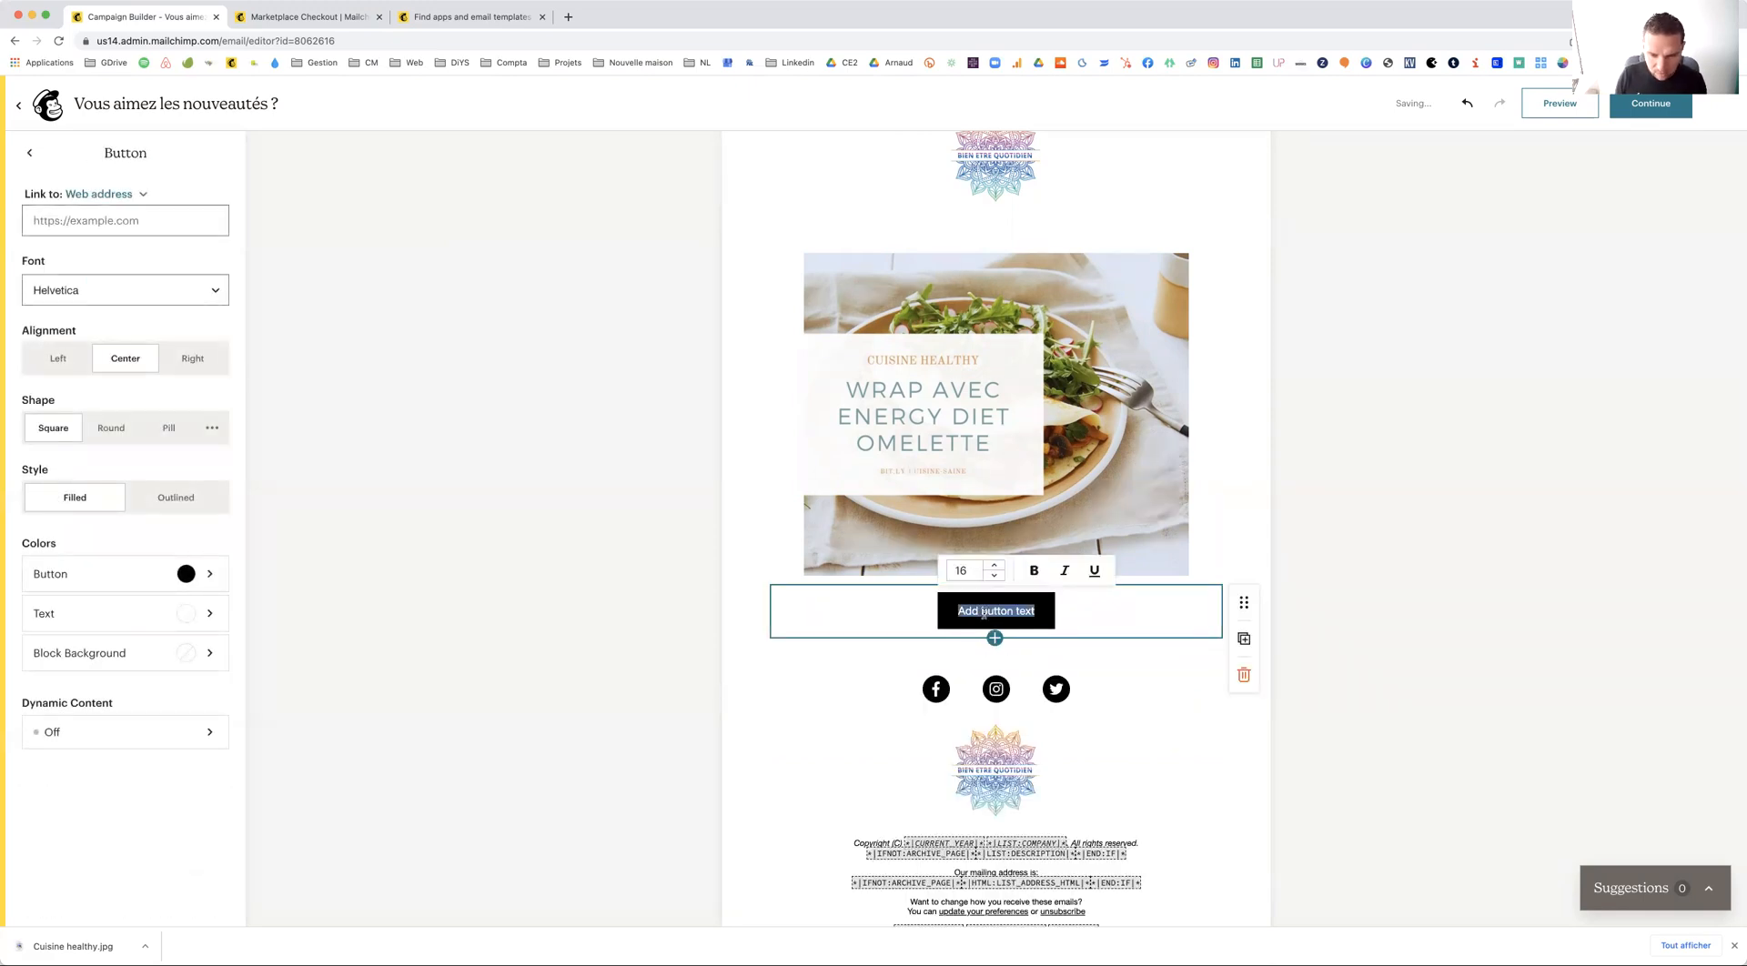
{"action": "left_click", "coordinate": [994, 650]}
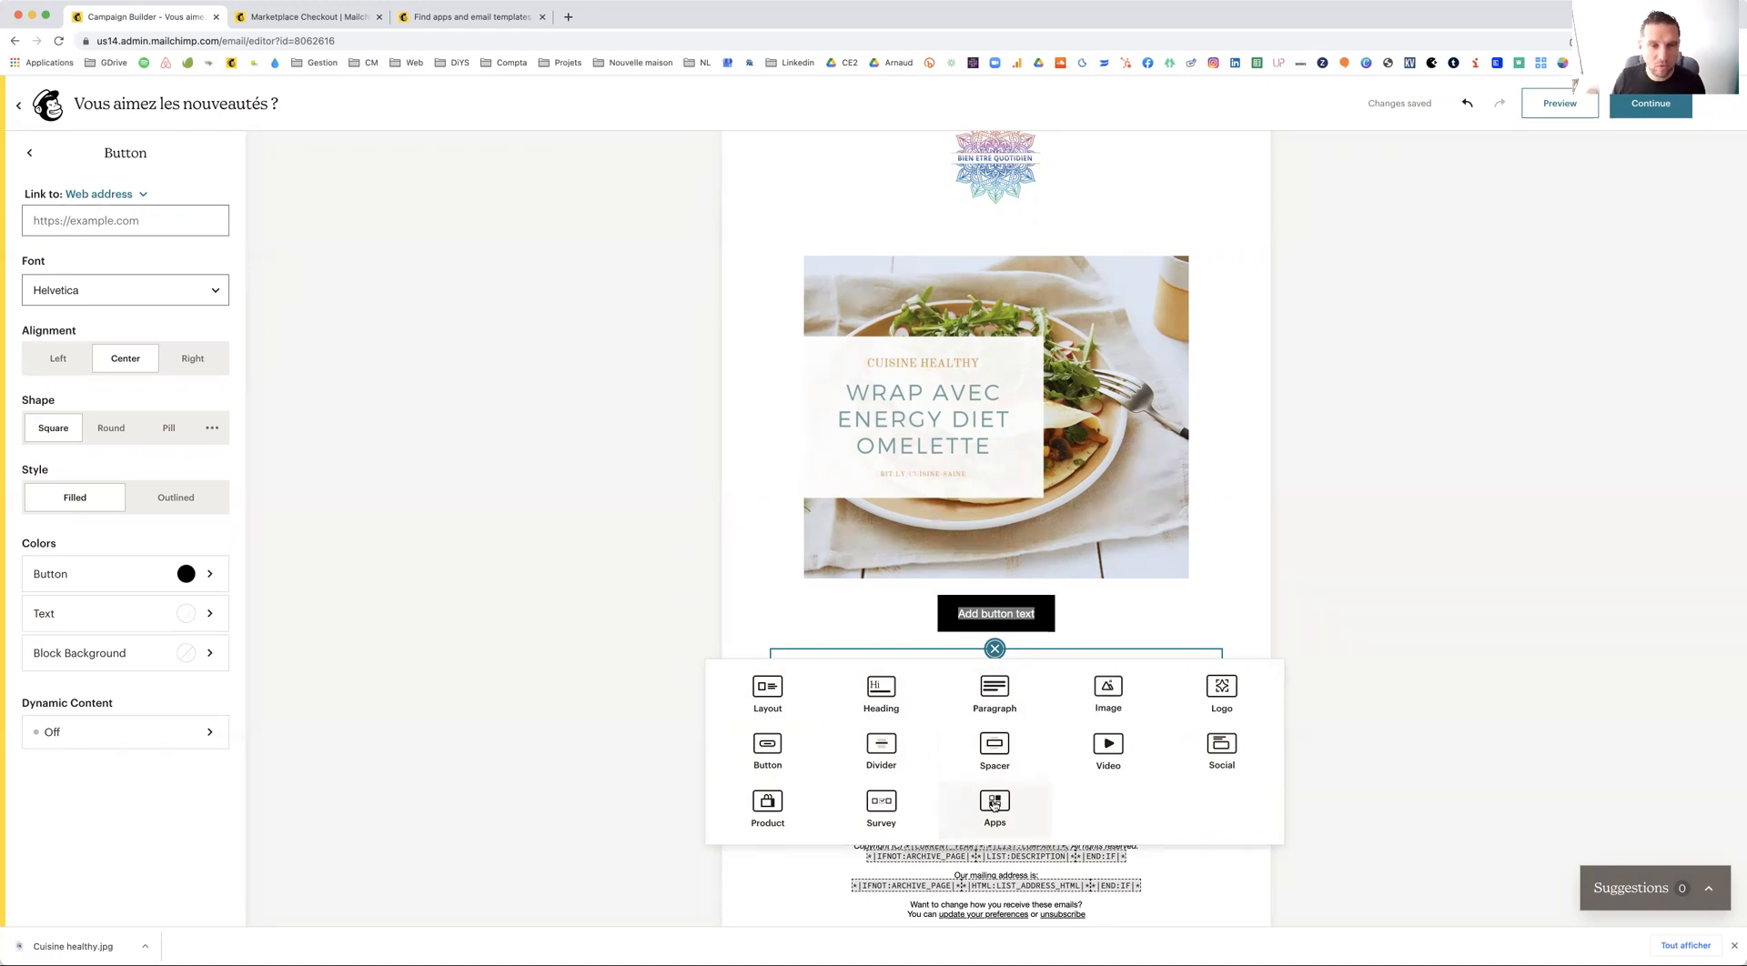
{"action": "scroll", "coordinate": [995, 804], "scroll_direction": "up", "scroll_amount": 5}
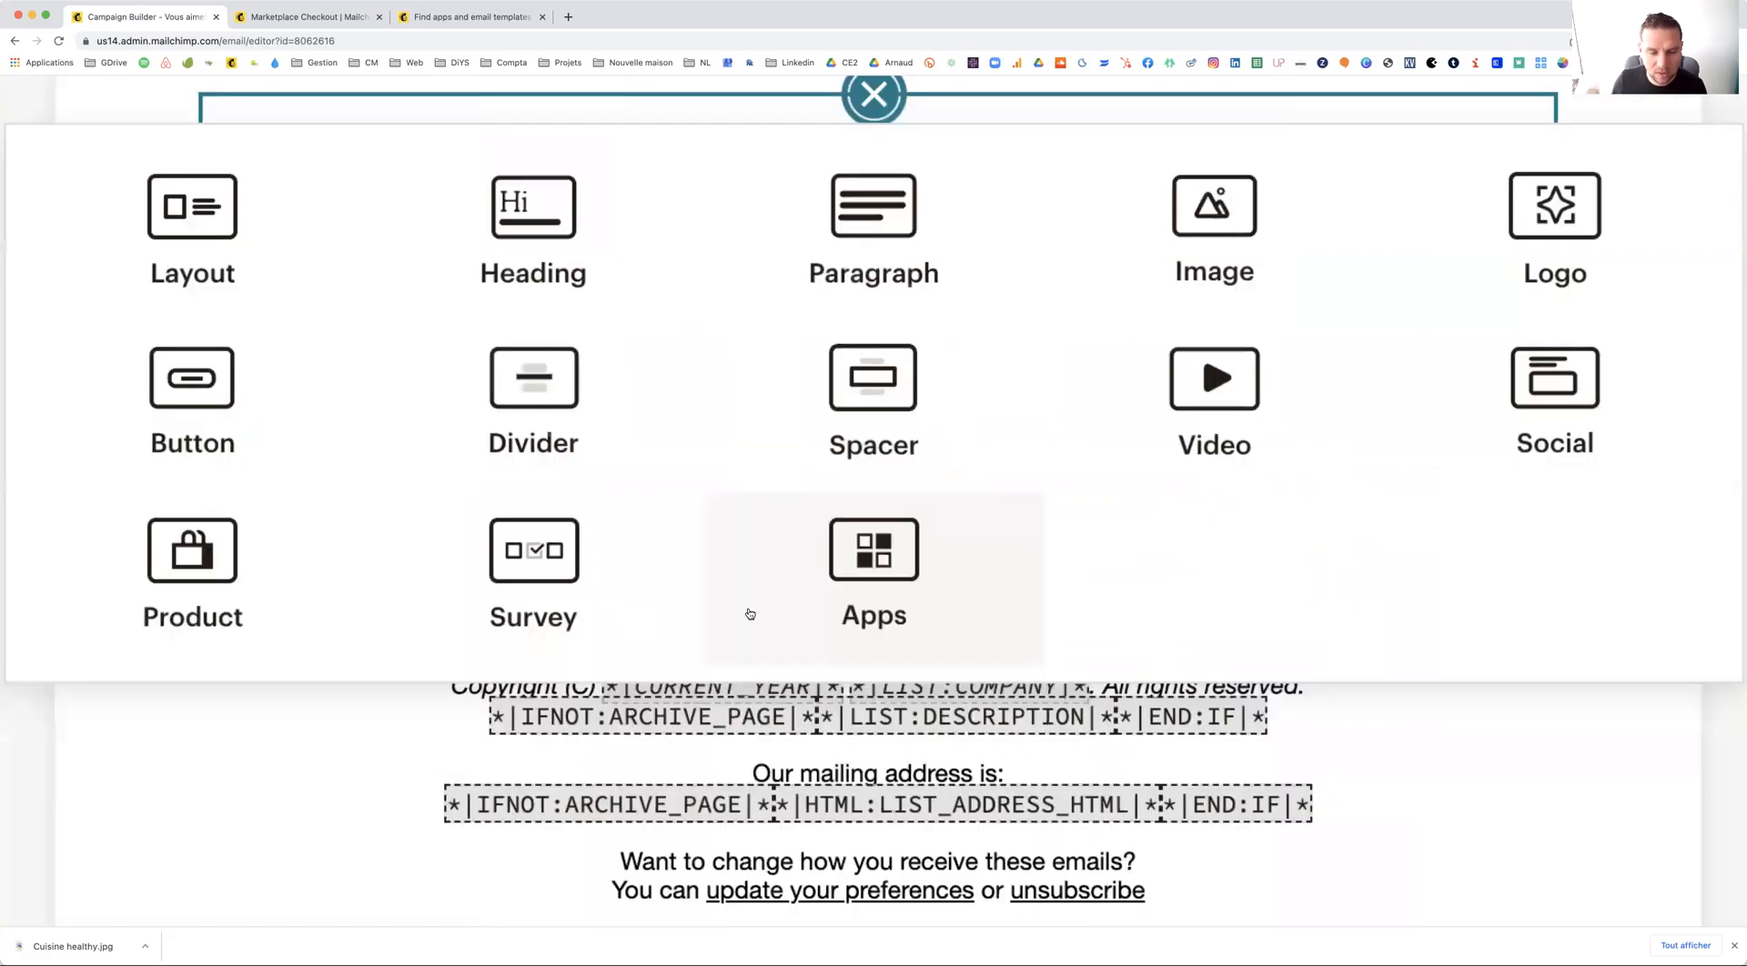
{"action": "scroll", "coordinate": [753, 614], "scroll_direction": "down", "scroll_amount": 5}
{"action": "left_click", "coordinate": [996, 648]}
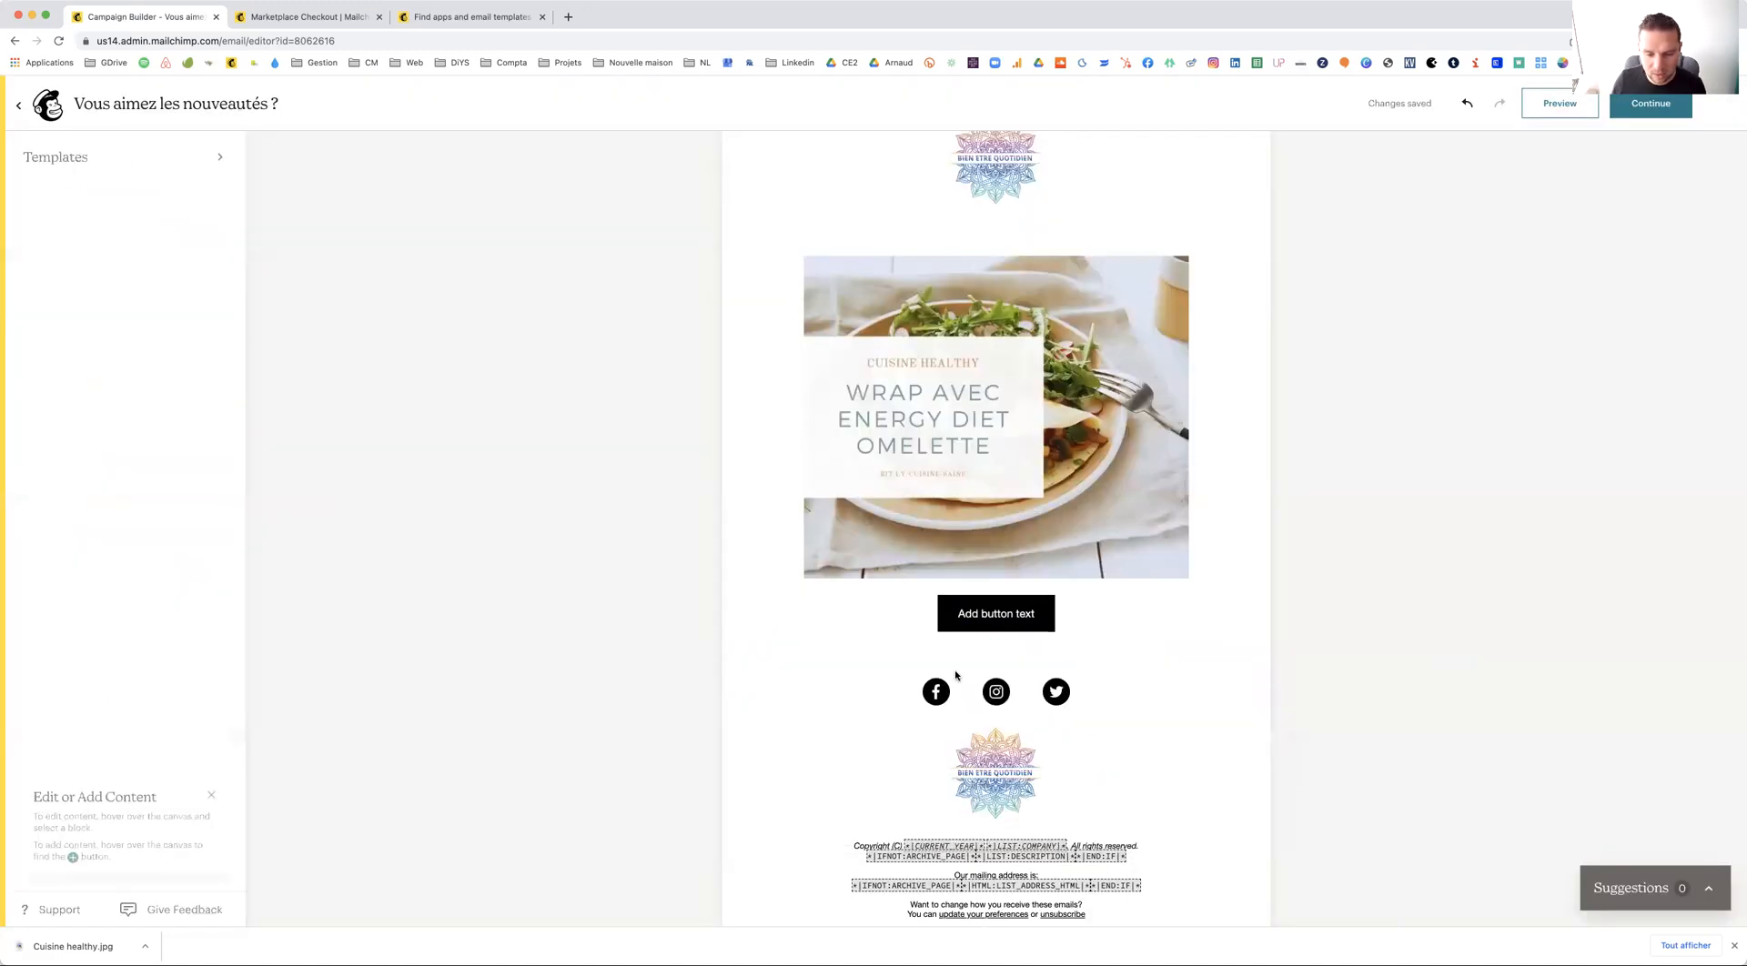
Insert a paragraph block below the button with the text "Découvrez ma nouvelle recette avec Energy Diet Omelette"
{"action": "left_click", "coordinate": [995, 661]}
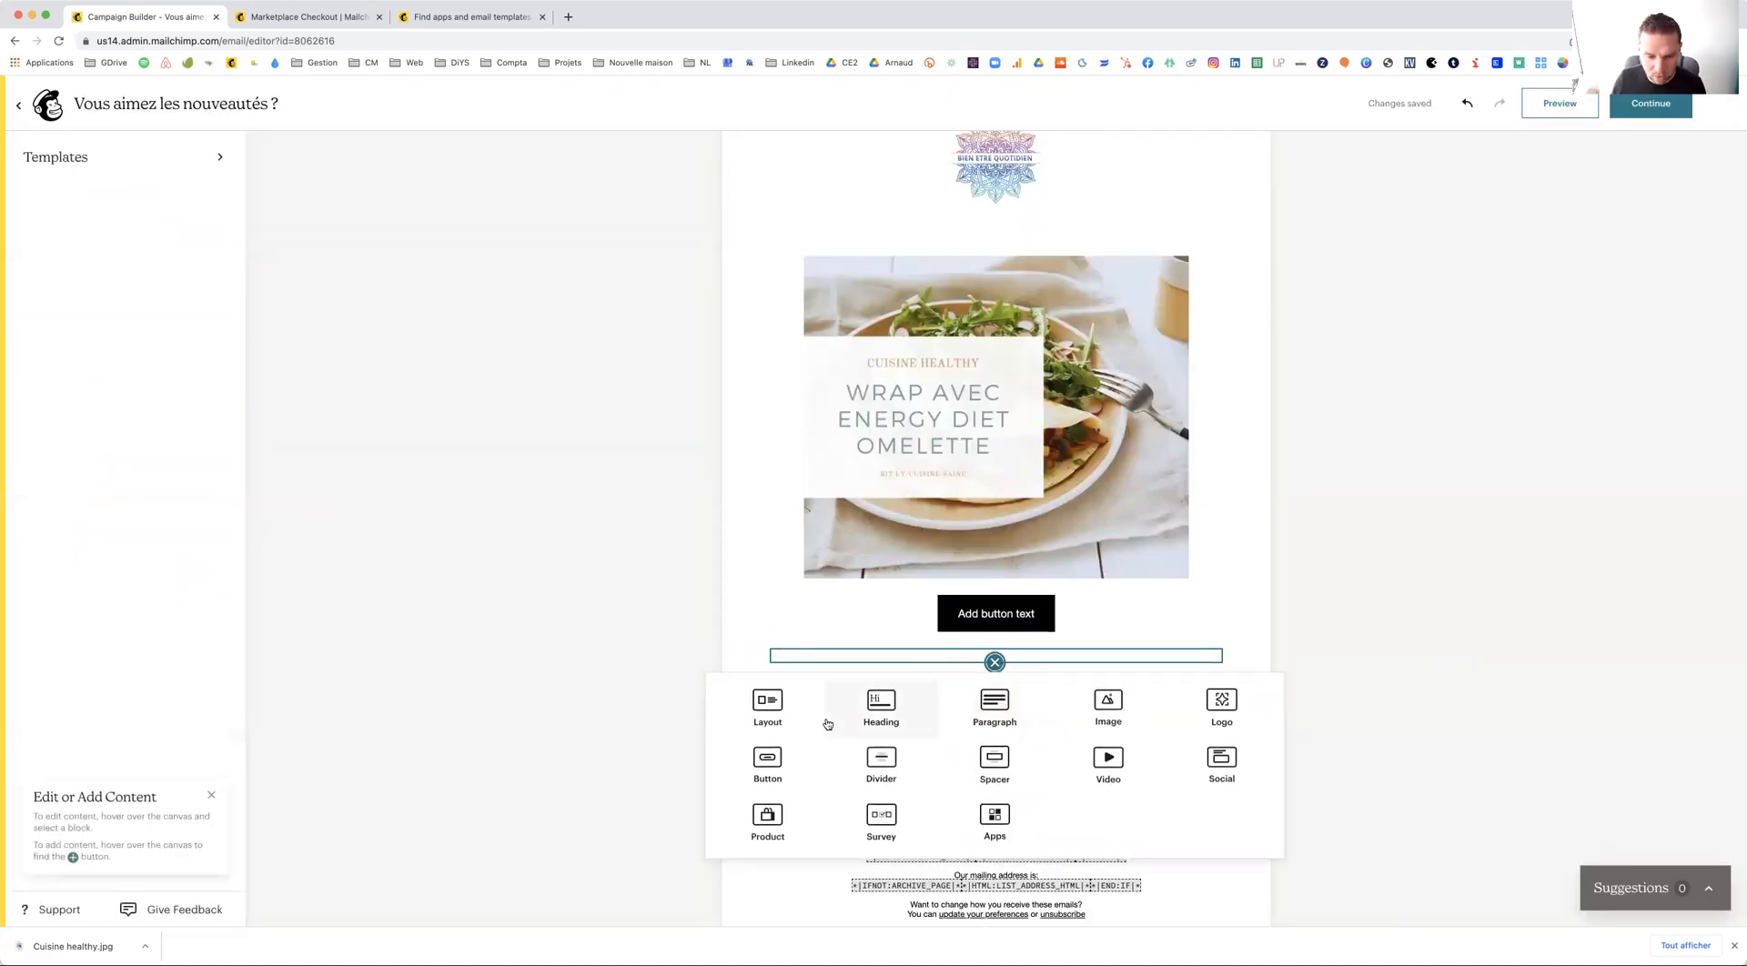
{"action": "left_click", "coordinate": [993, 706]}
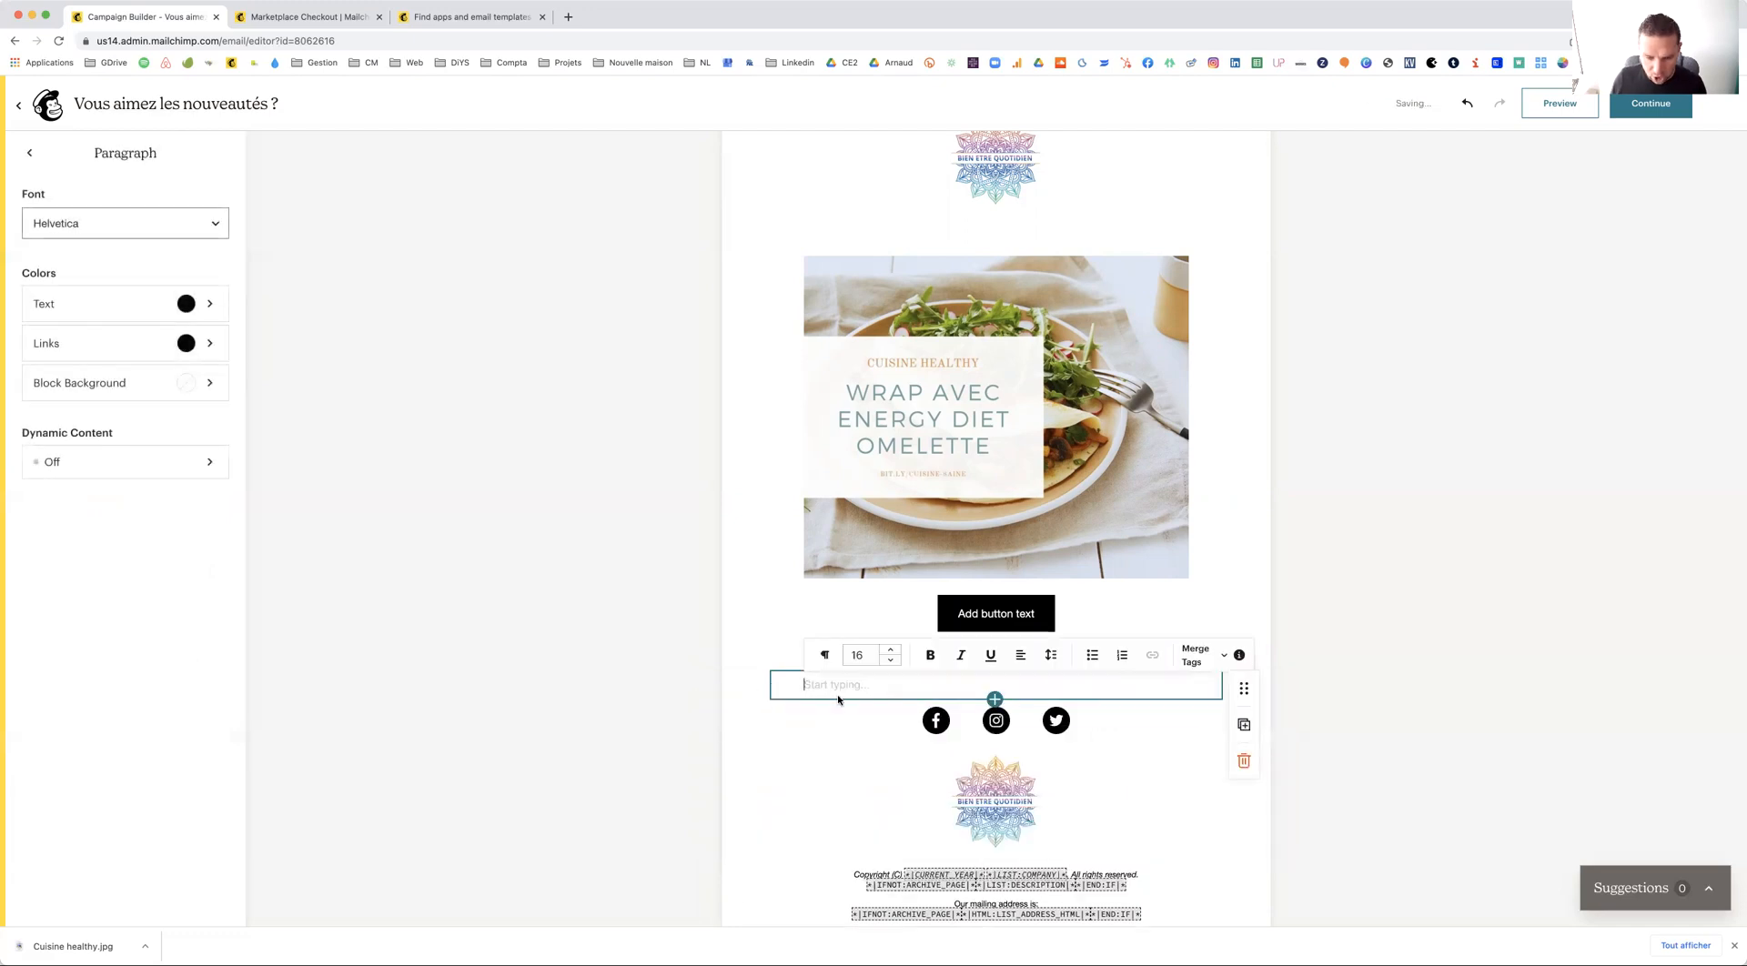
{"action": "type", "text": "Découv"}
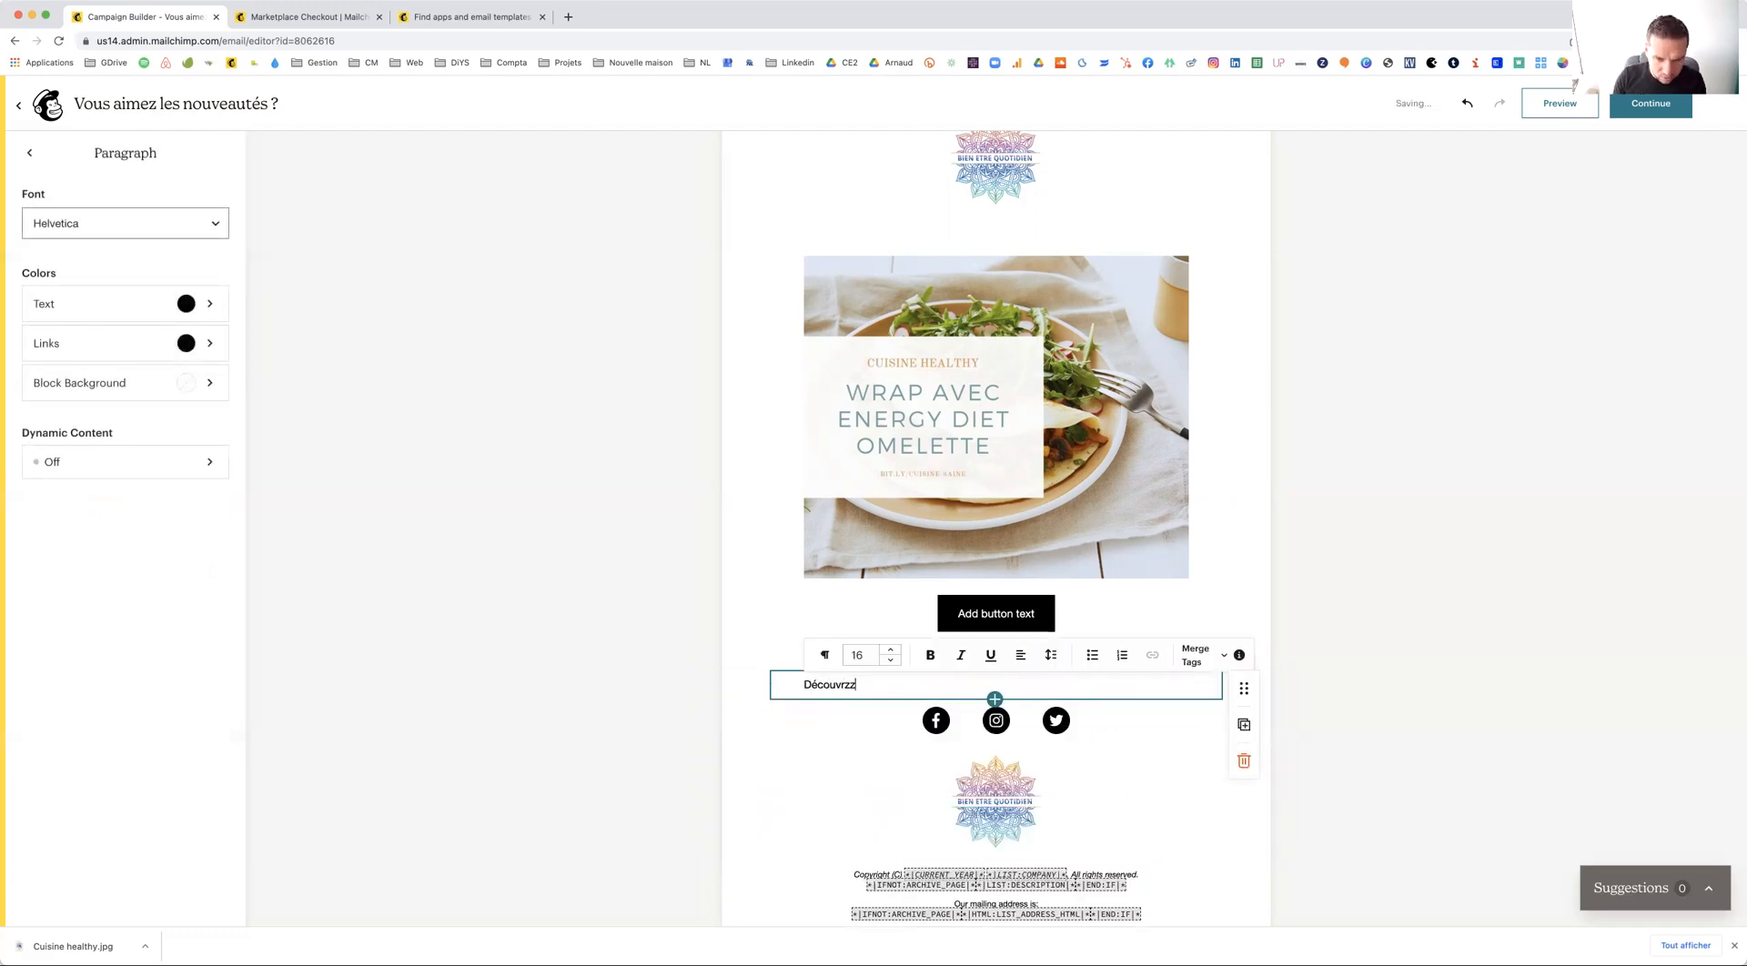
{"action": "type", "text": "rez ma nouvelle recette avec Energy D"}
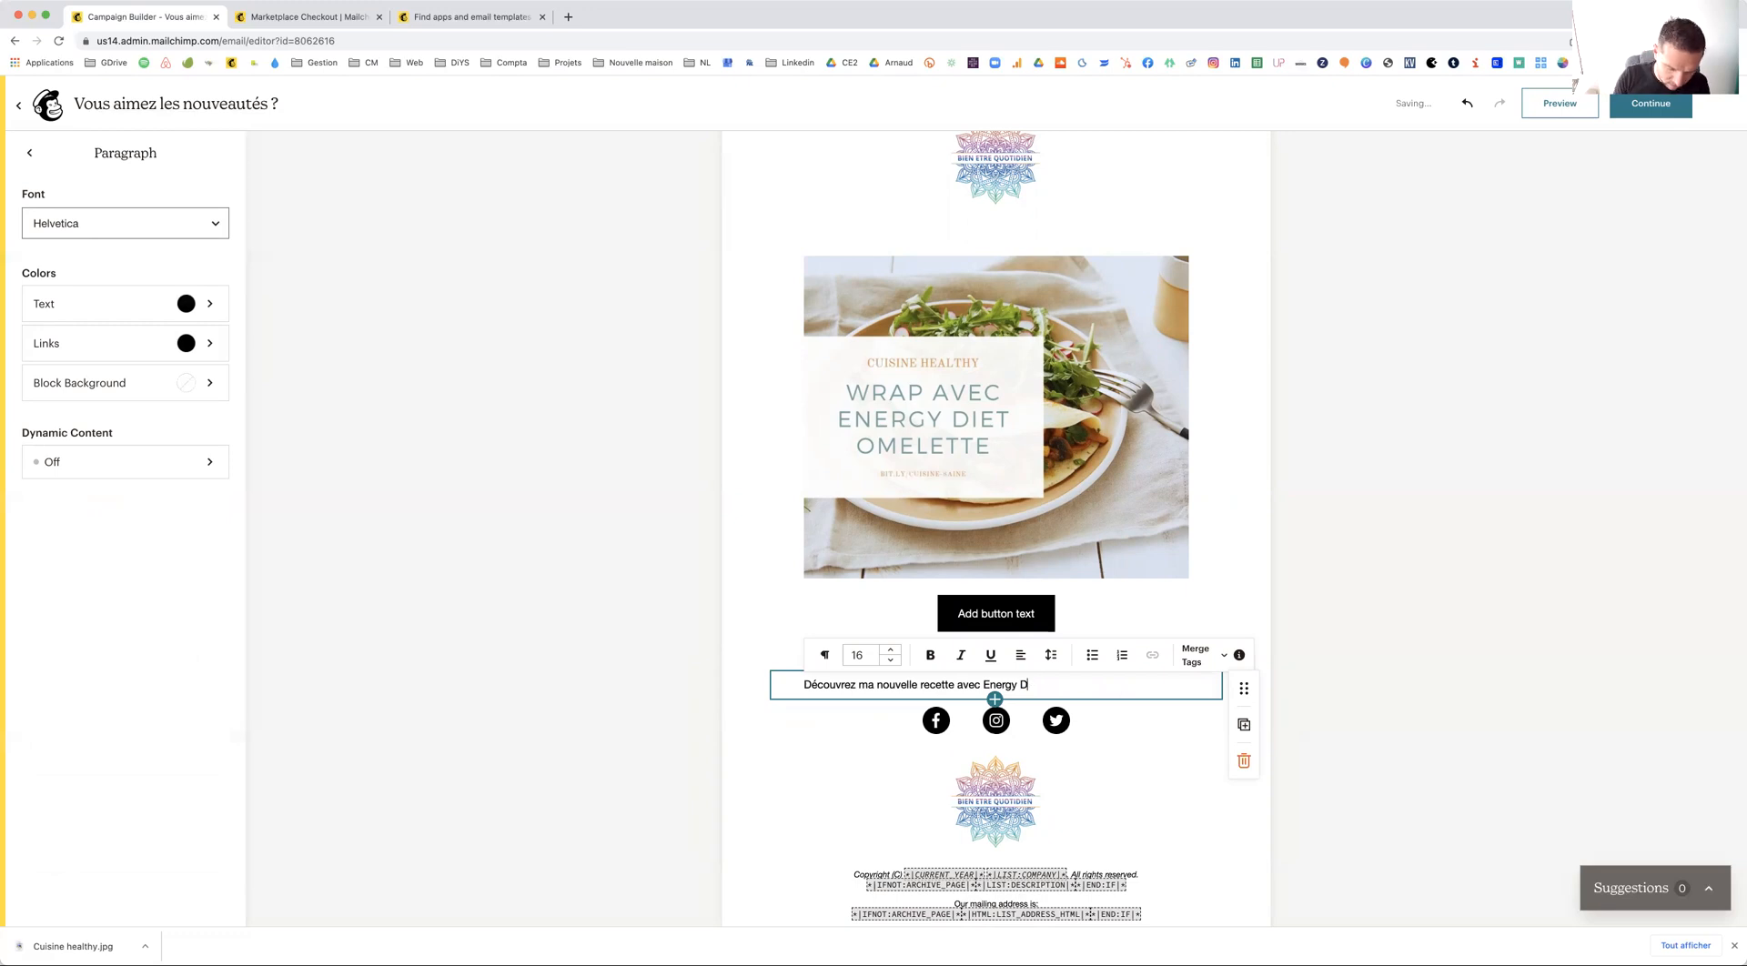
{"action": "type", "text": "iet Omelette"}
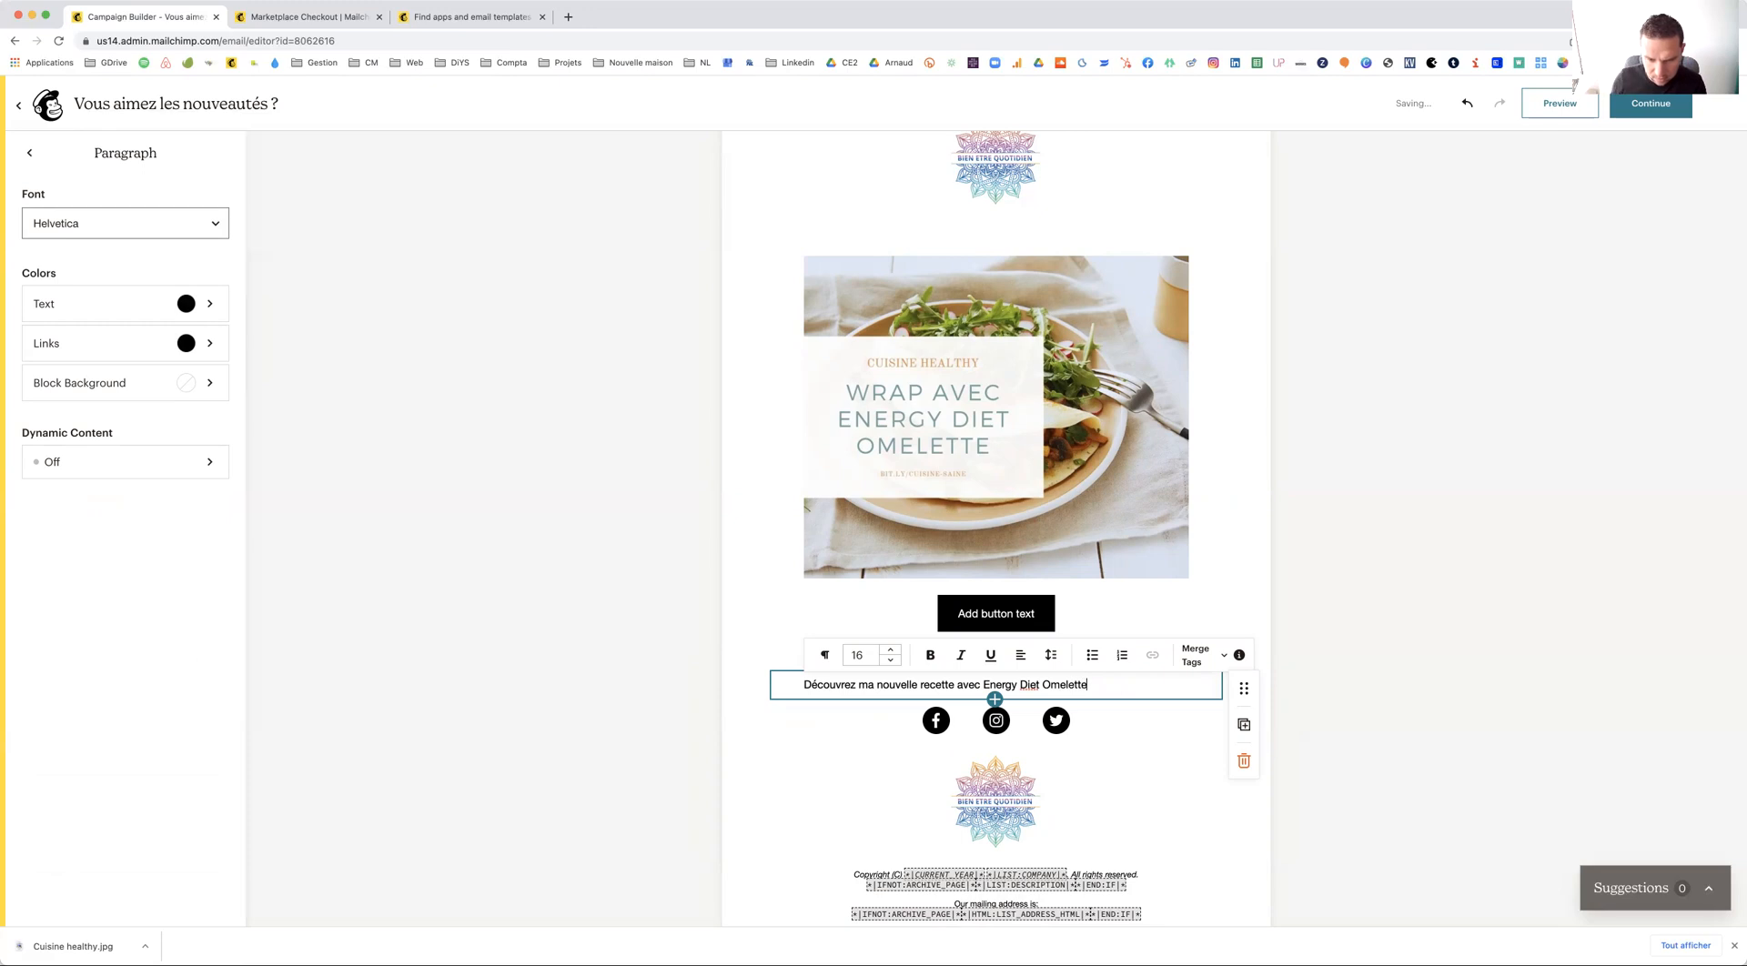
{"action": "left_click", "coordinate": [791, 684]}
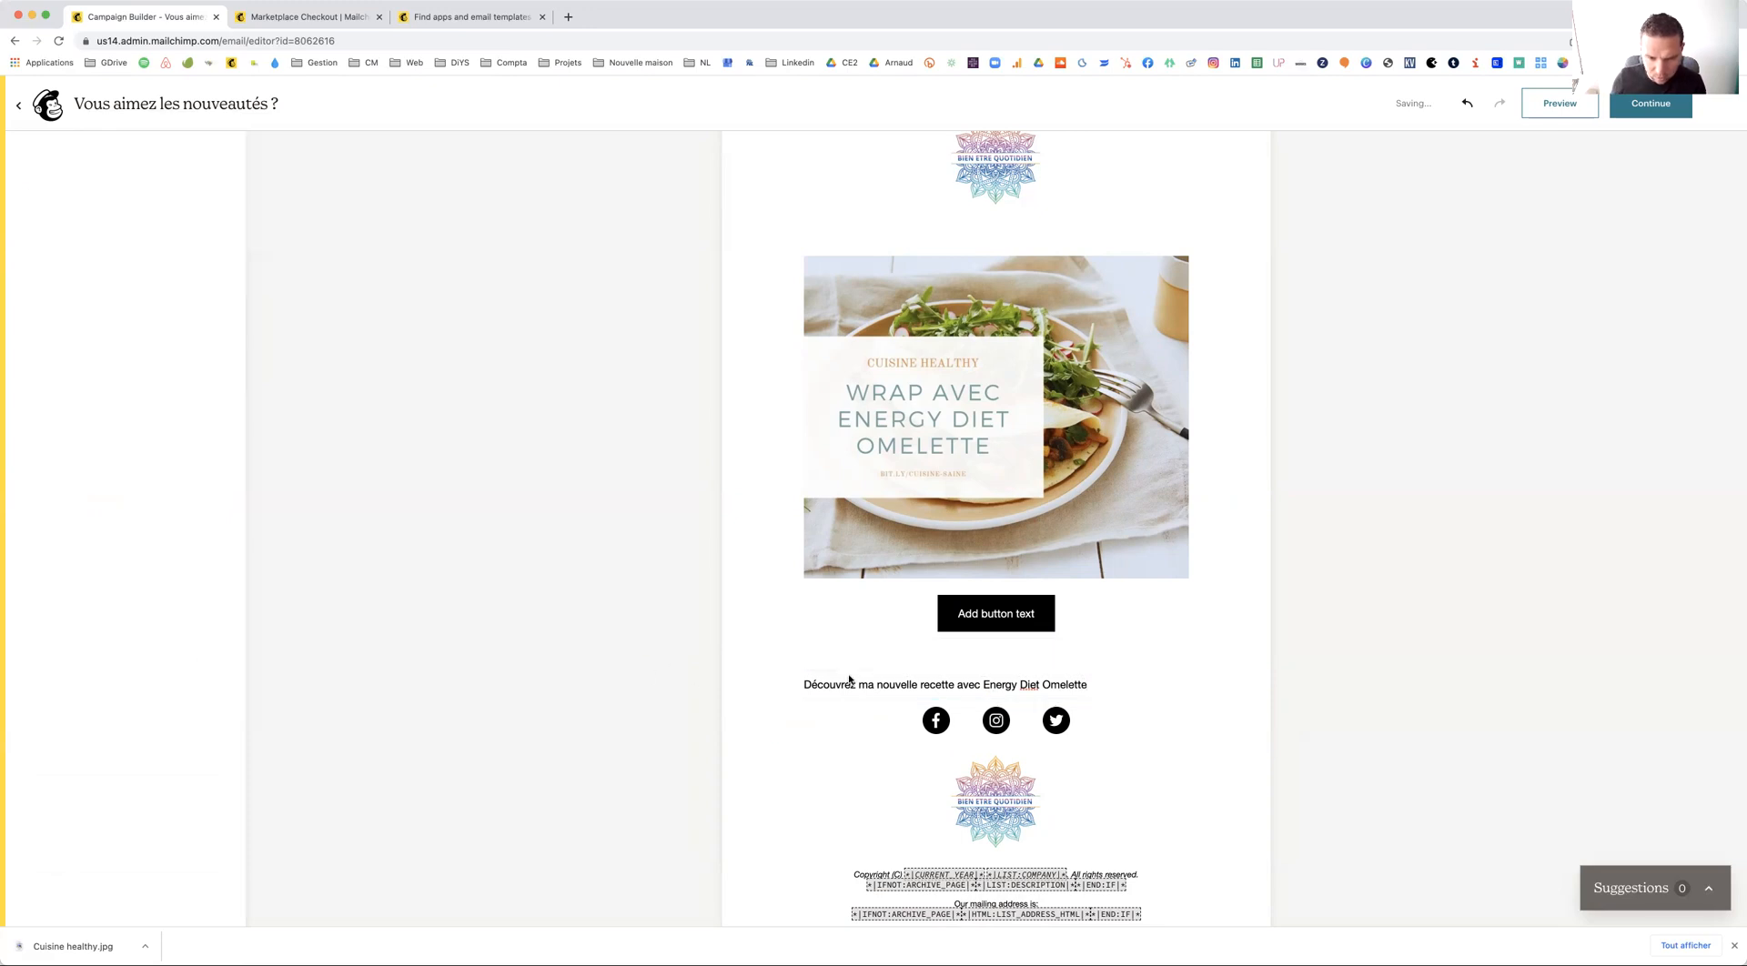
Move the new paragraph block between the omelette wrap picture and the button
{"action": "left_click_drag", "start_coordinate": [1243, 688], "coordinate": [1242, 626]}
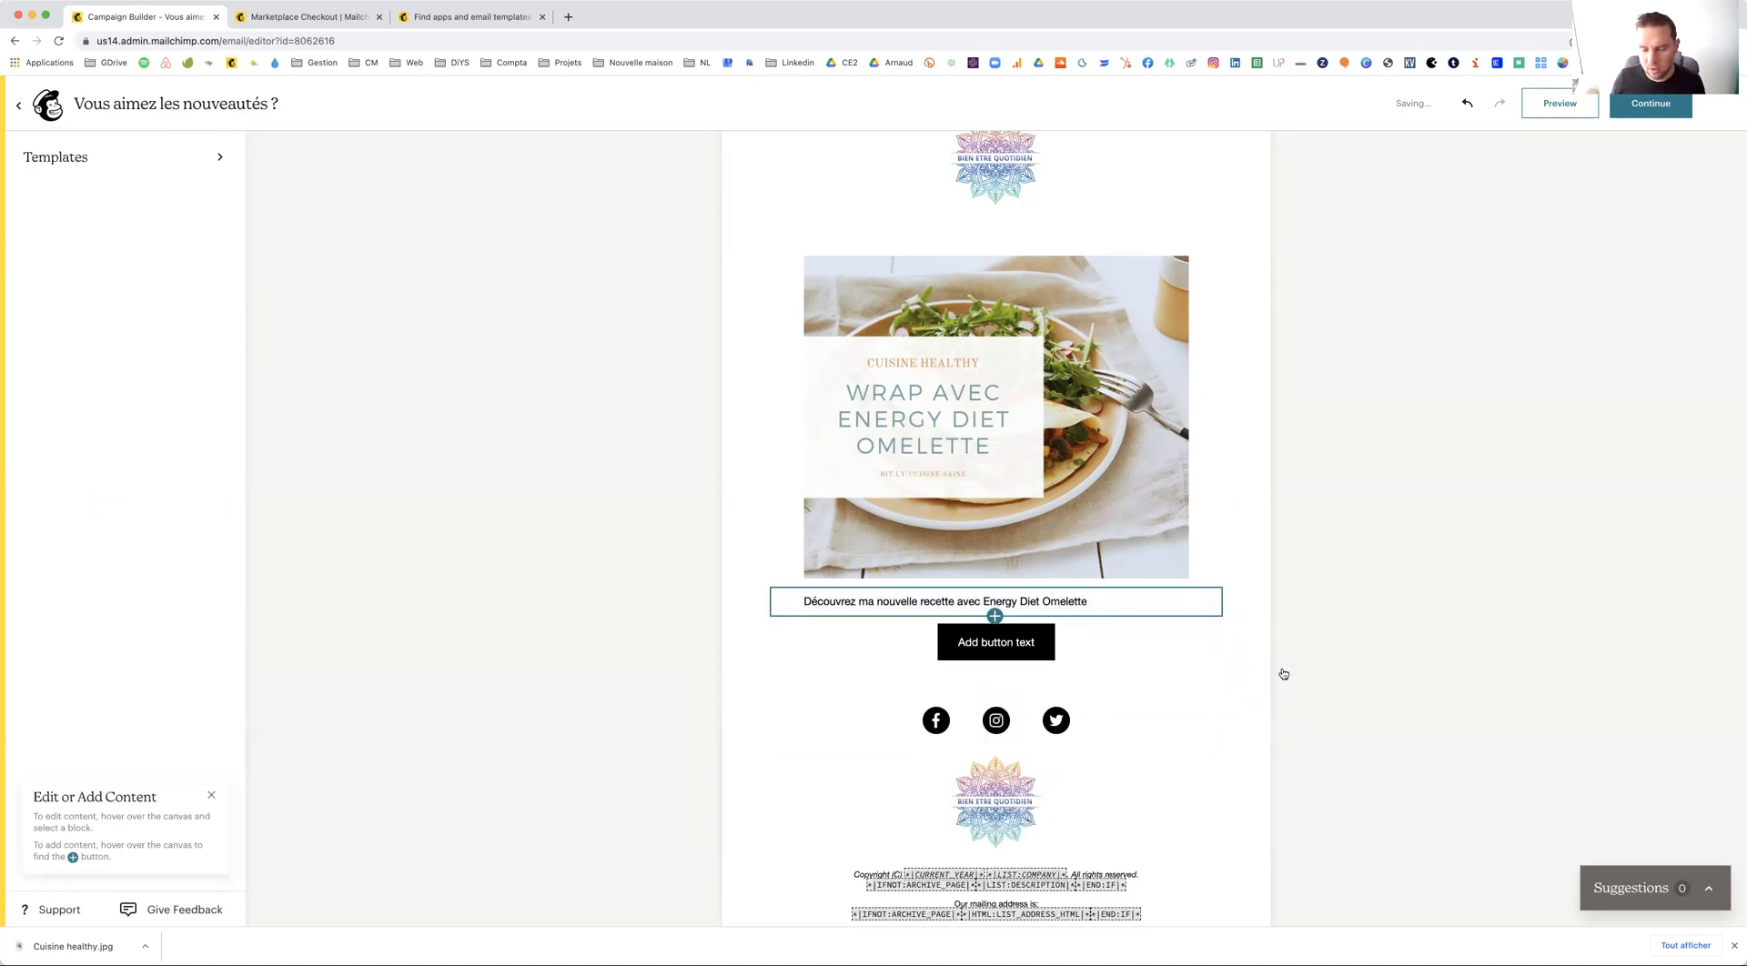
{"action": "left_click", "coordinate": [1126, 641]}
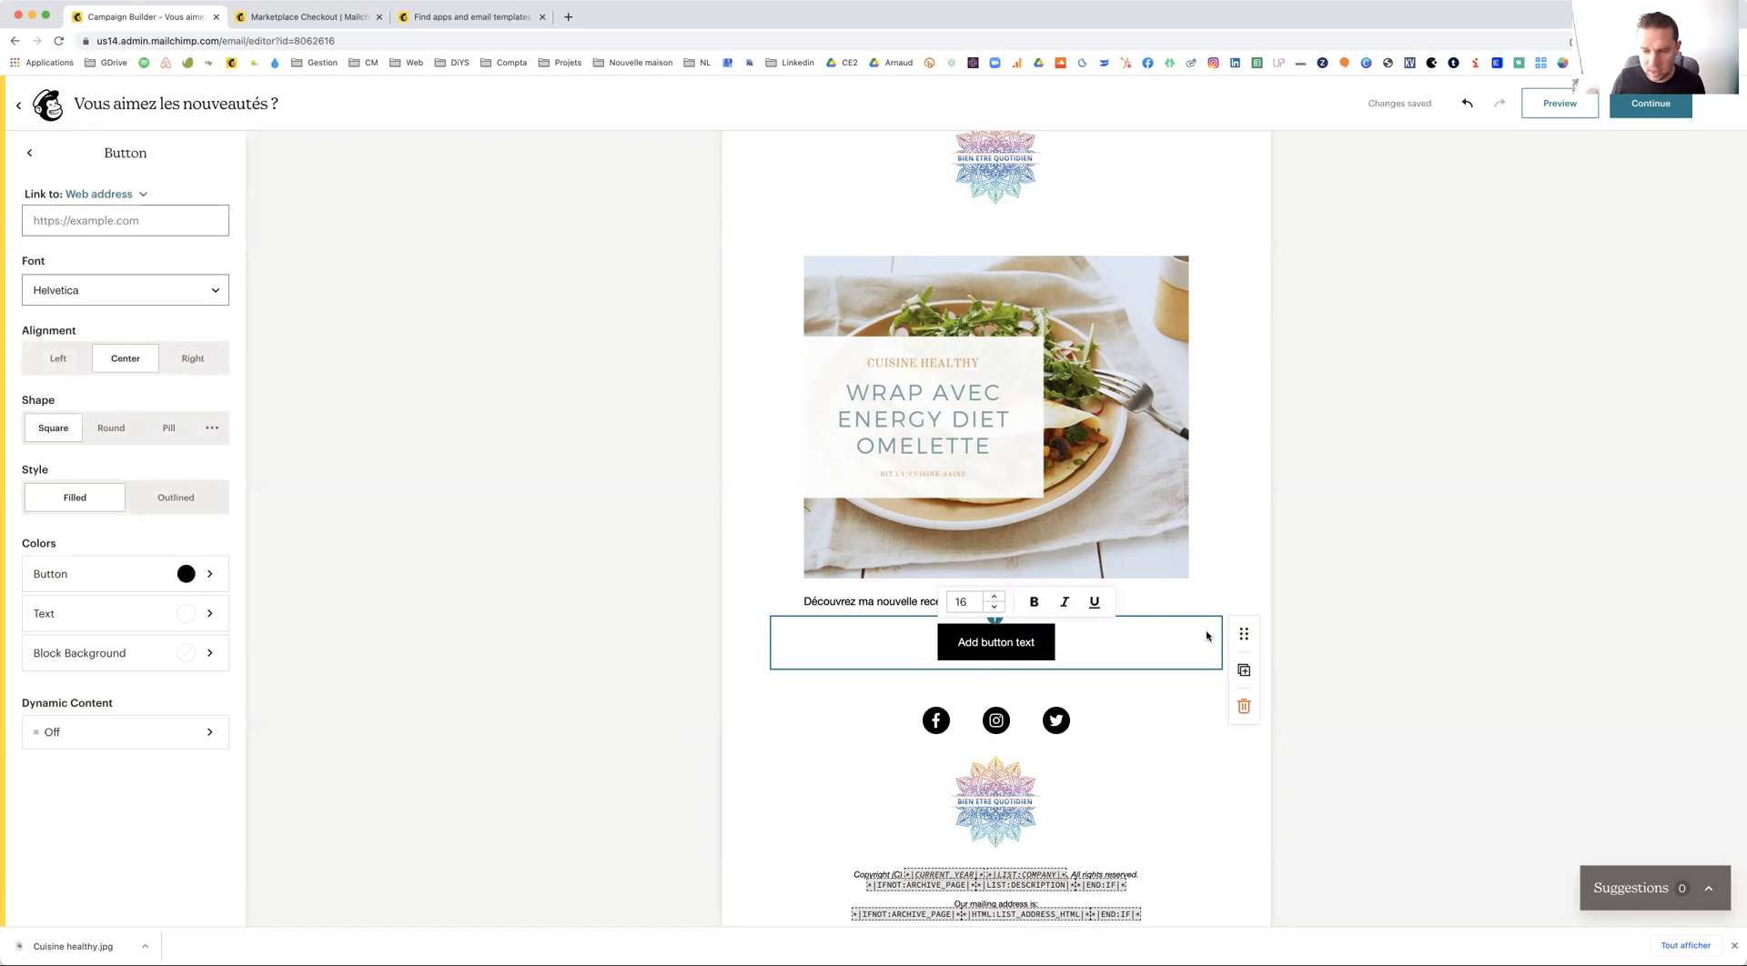
{"action": "mouse_move", "coordinate": [1243, 633]}
{"action": "left_mouse_down"}
{"action": "mouse_move", "coordinate": [1240, 597]}
{"action": "mouse_move", "coordinate": [1233, 647]}
{"action": "left_mouse_up"}
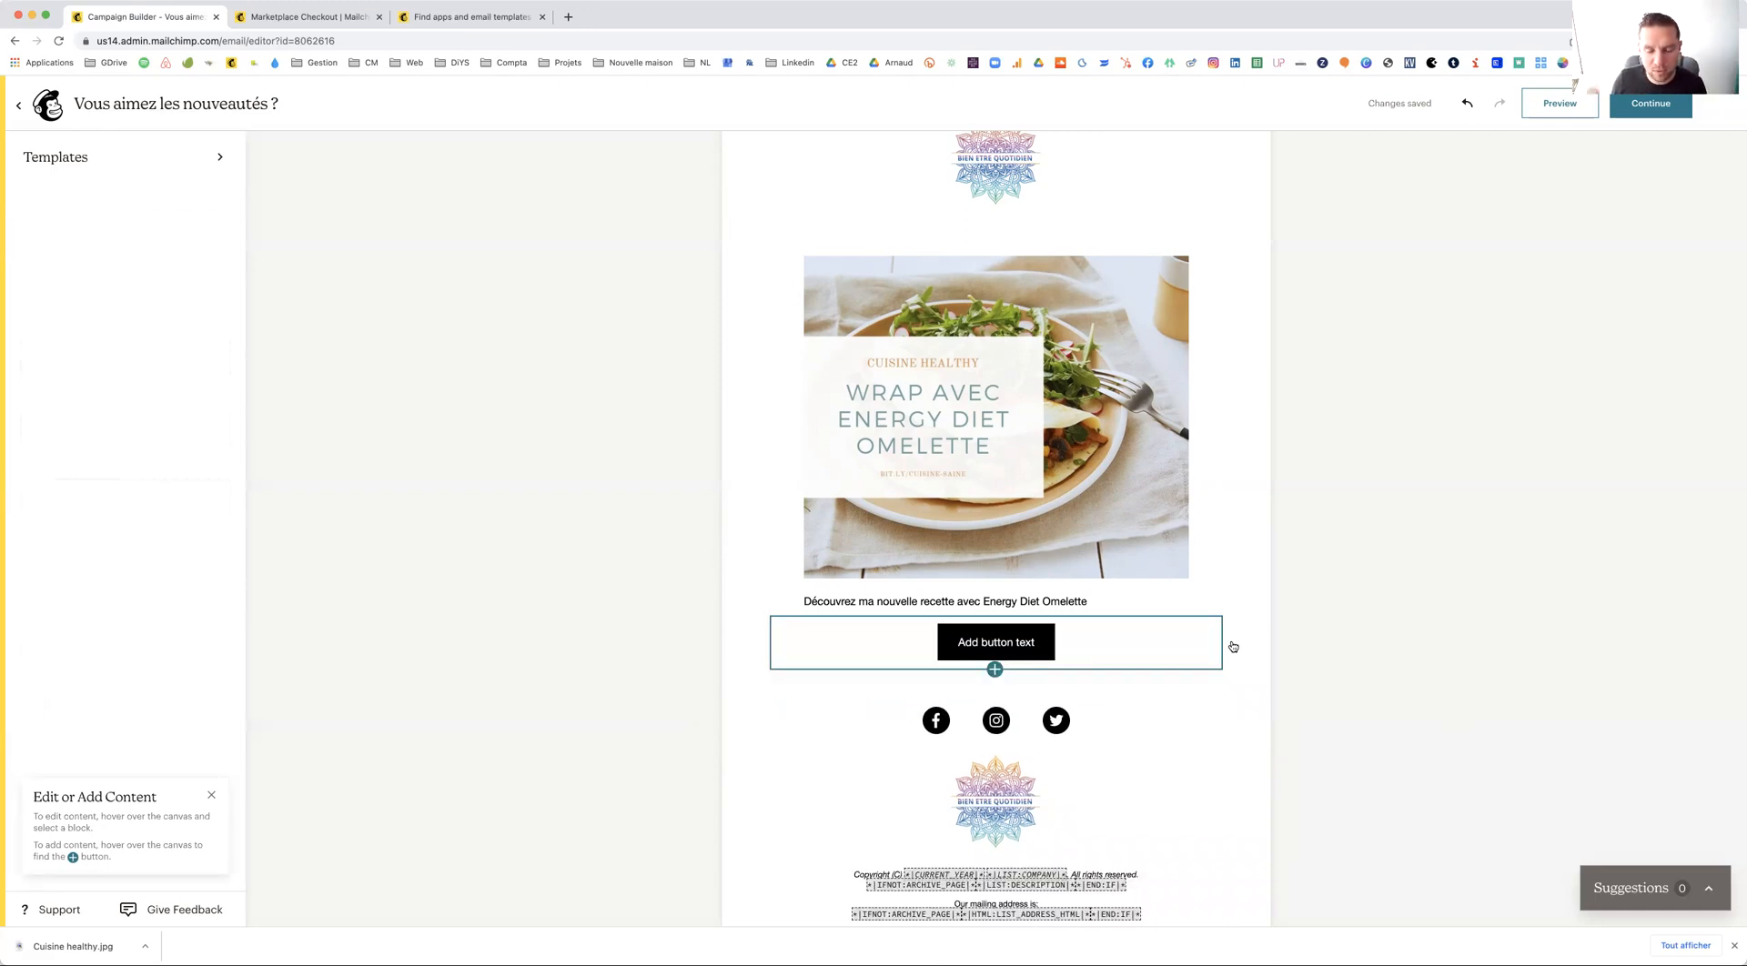
Replace the button's placeholder label with "Se procurer maintenant la saveur Omelette >"
{"action": "left_click", "coordinate": [991, 641]}
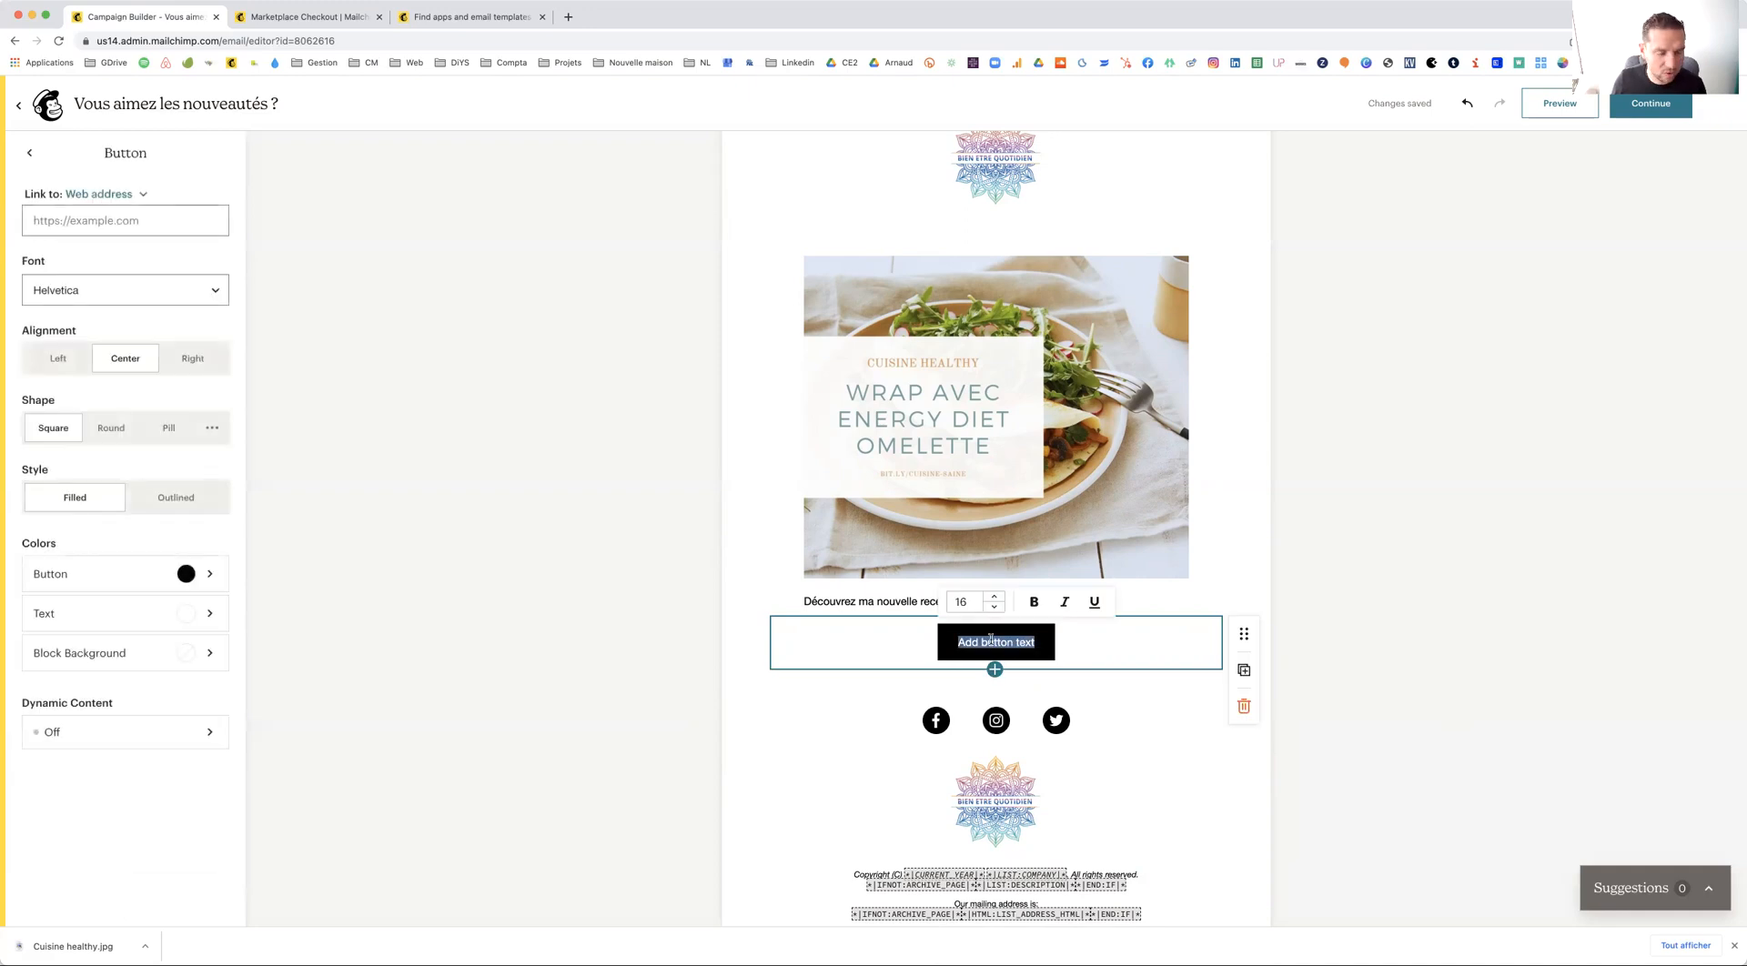
{"action": "type", "text": "Se"}
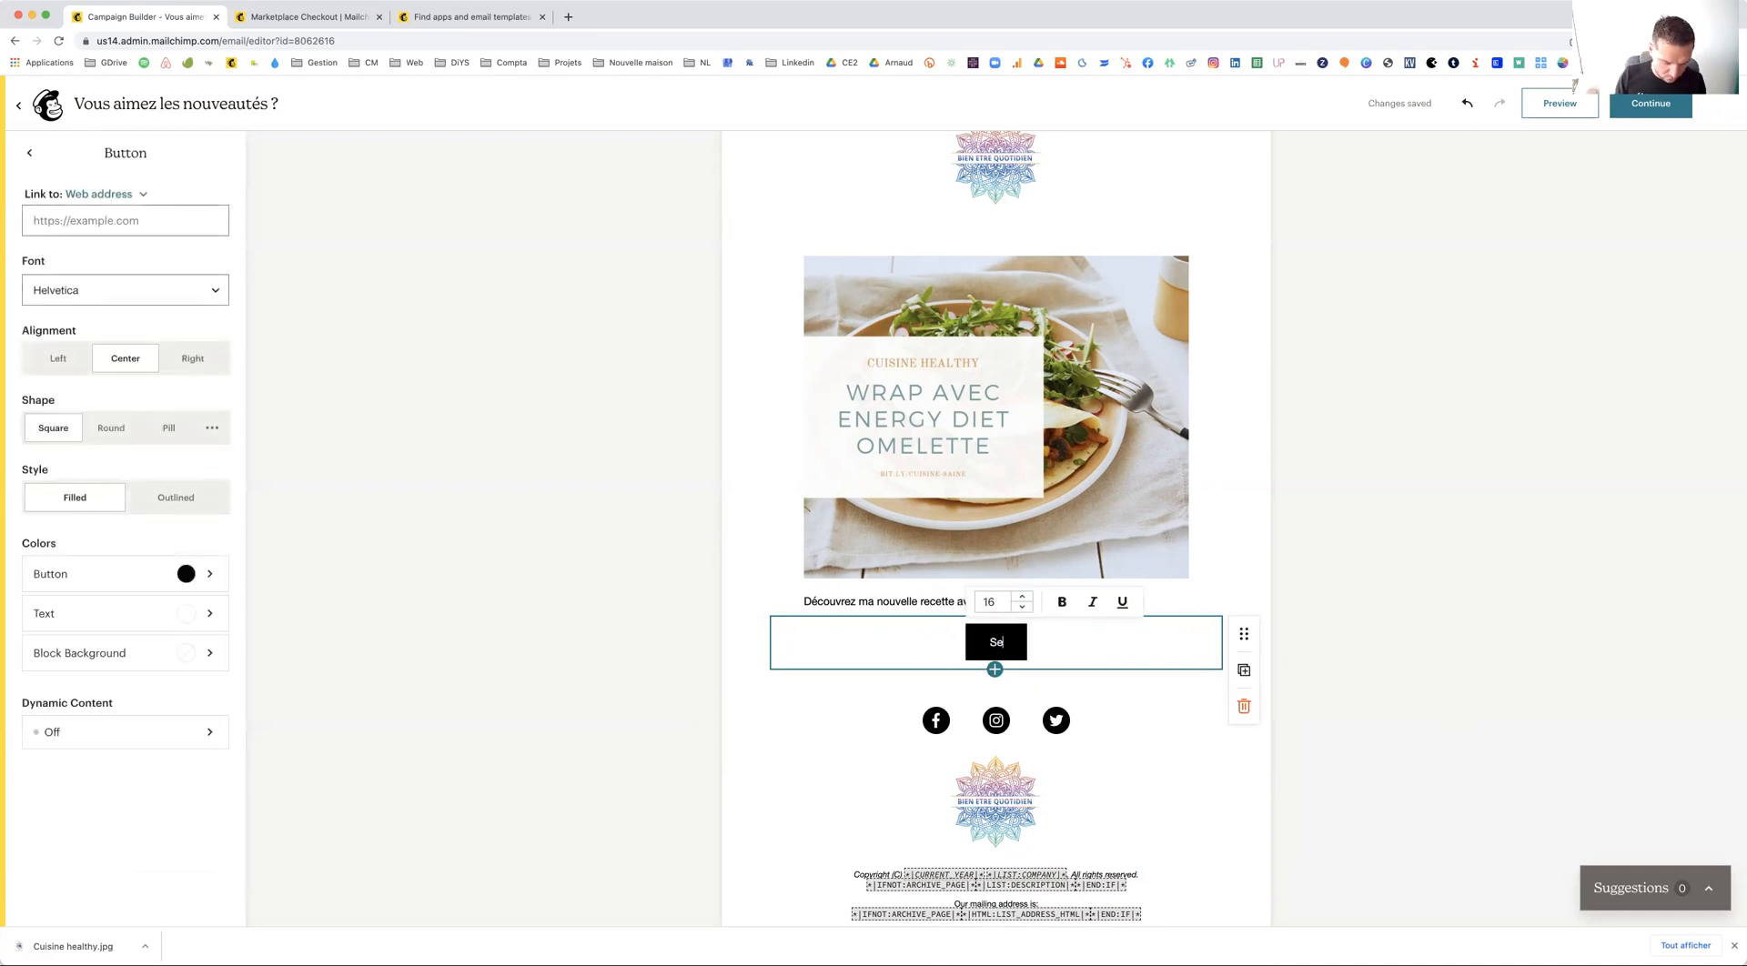
{"action": "type", "text": " procurer ma"}
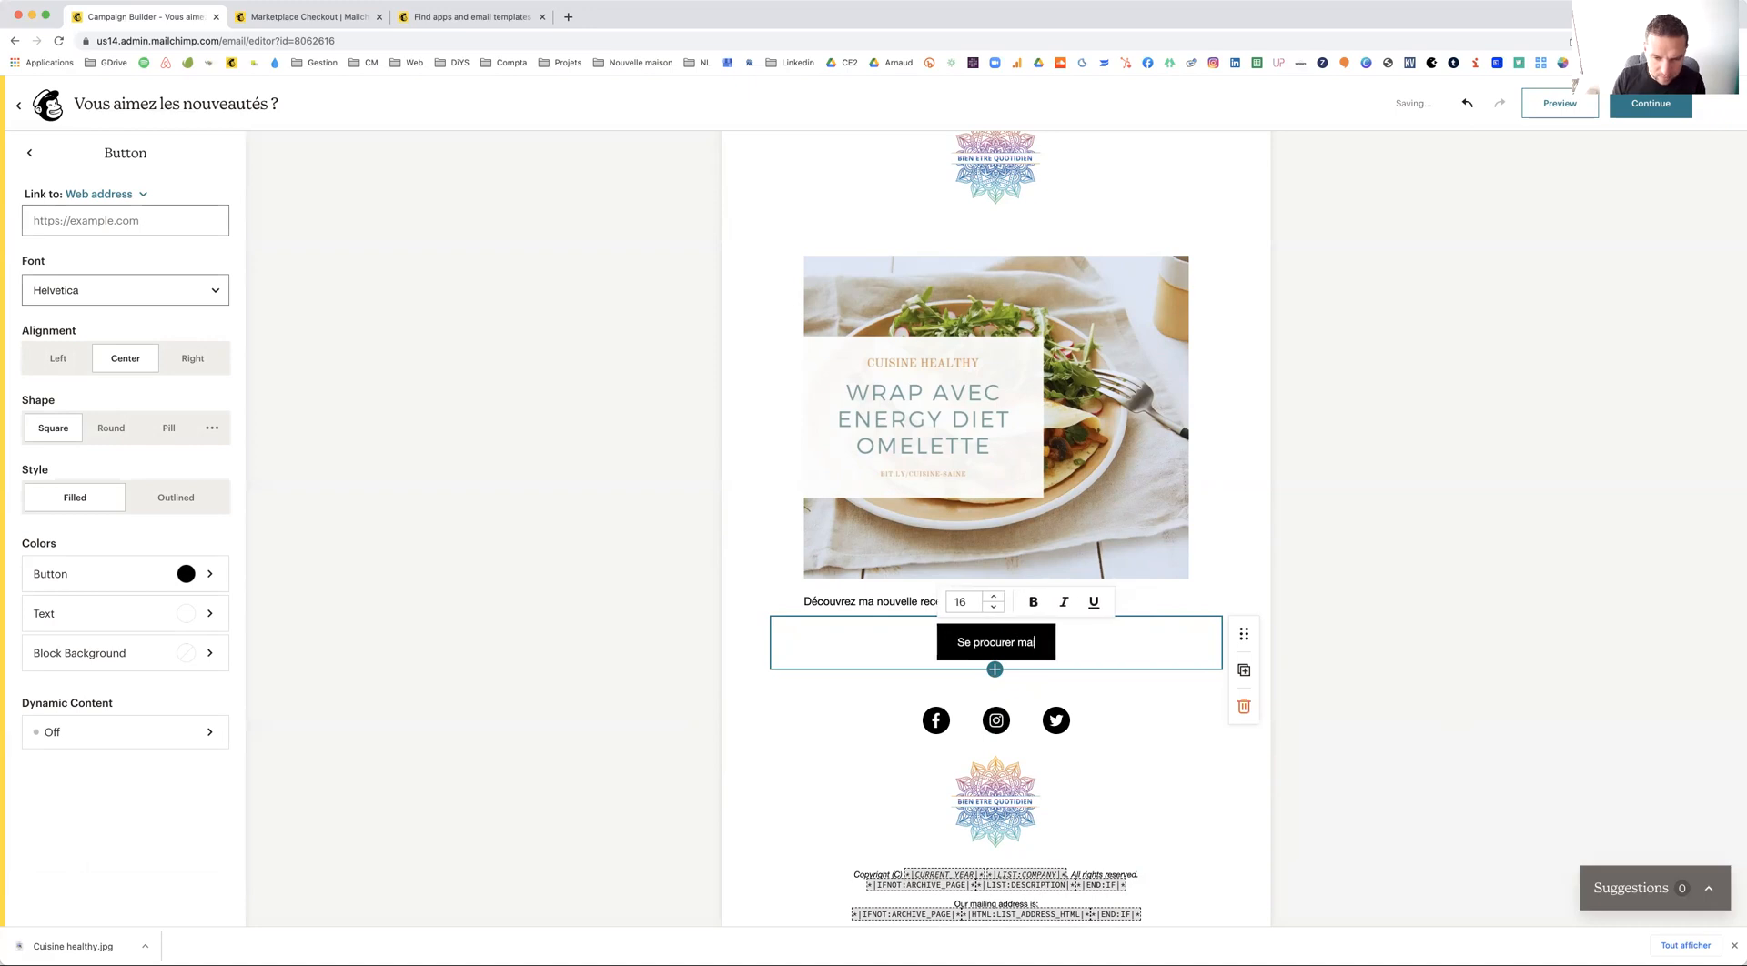
{"action": "type", "text": "intenant la saveur Omelette >"}
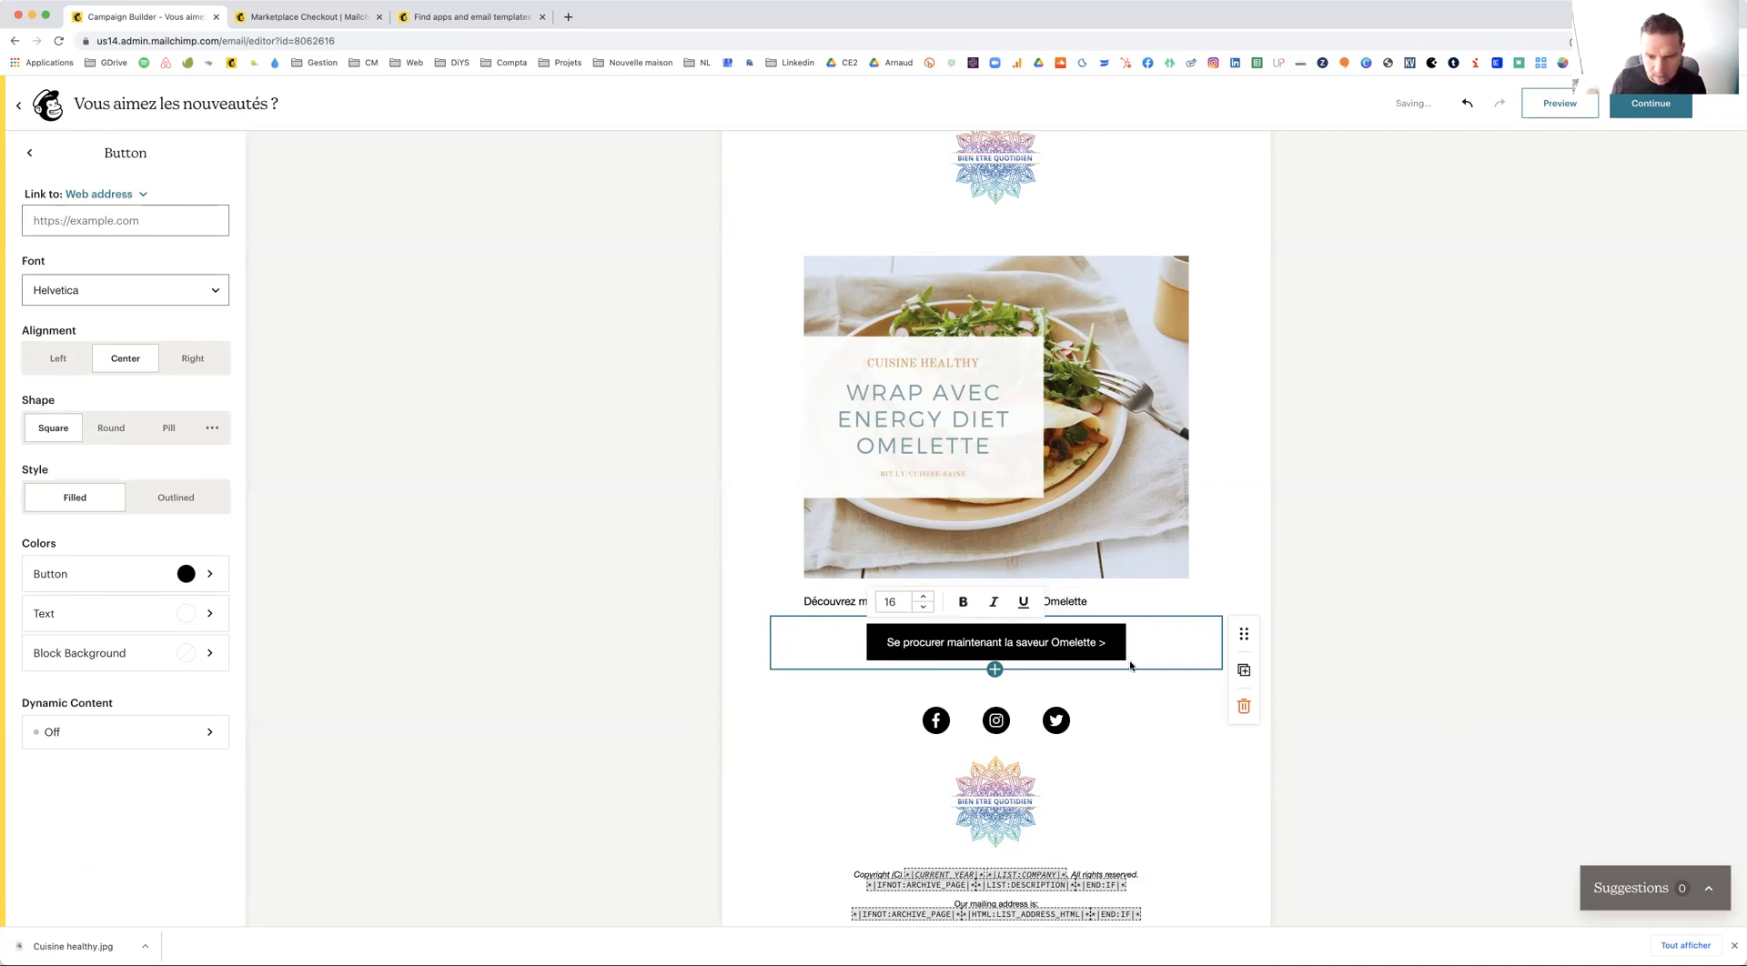
Open the button's web address for editing and go to bit.ly in a new browser tab
{"action": "left_click", "coordinate": [65, 220]}
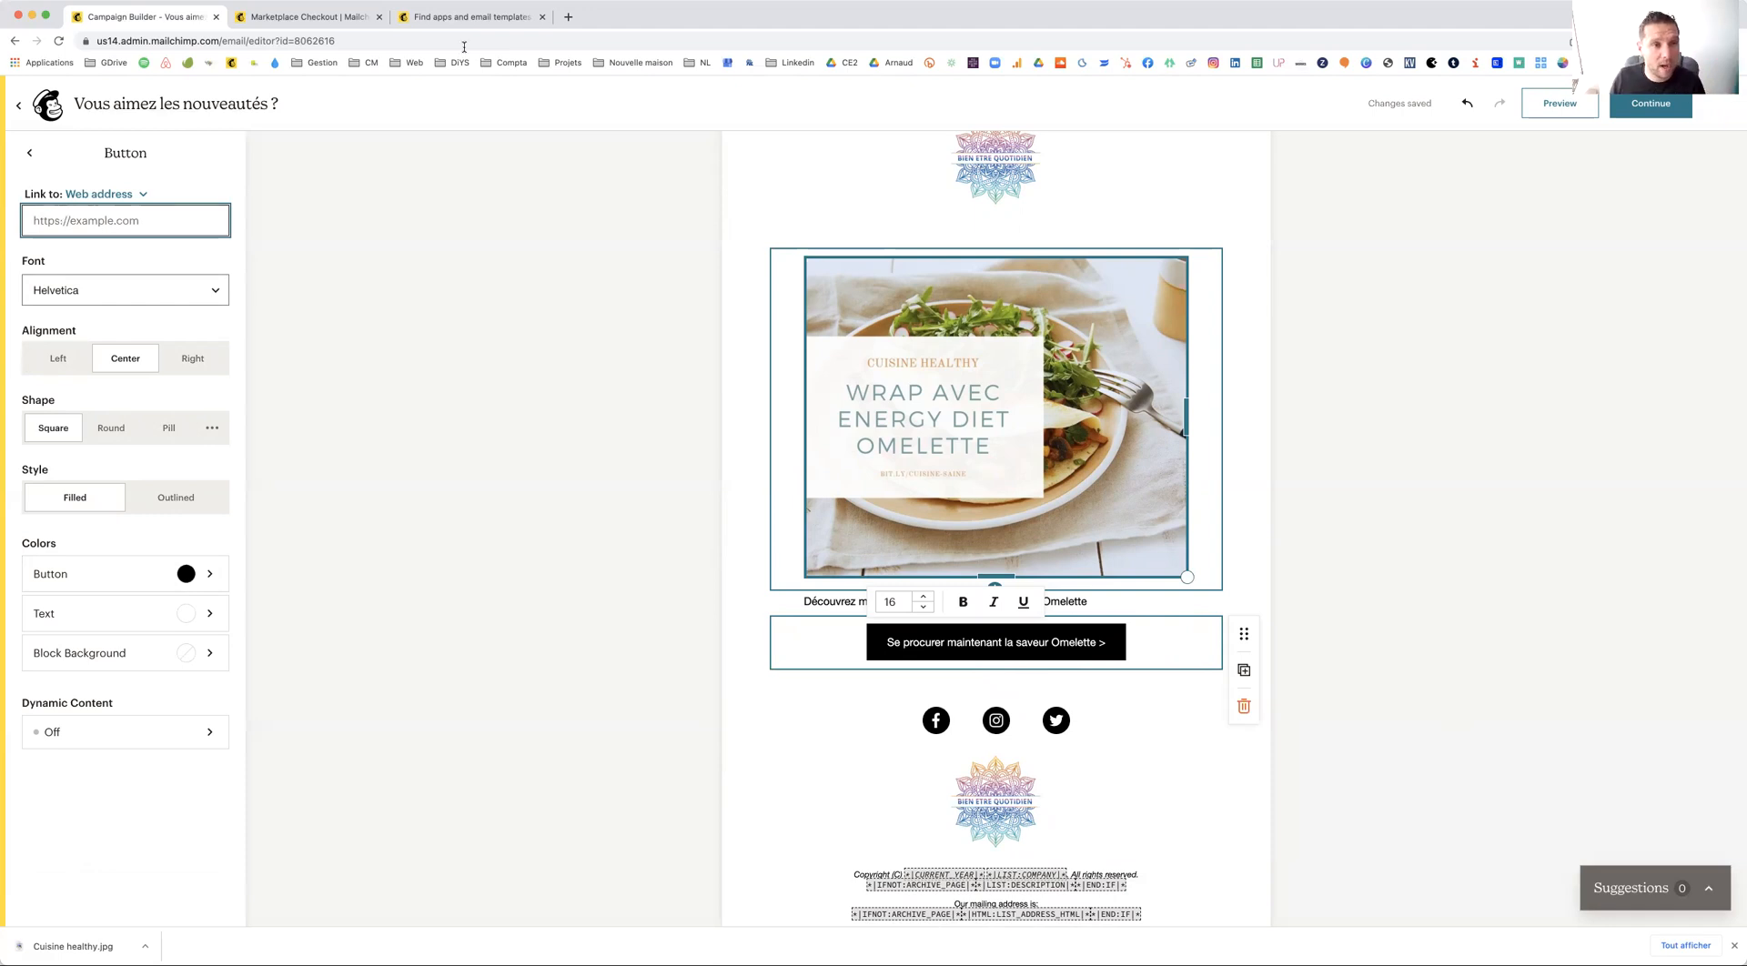
{"action": "left_click", "coordinate": [568, 17]}
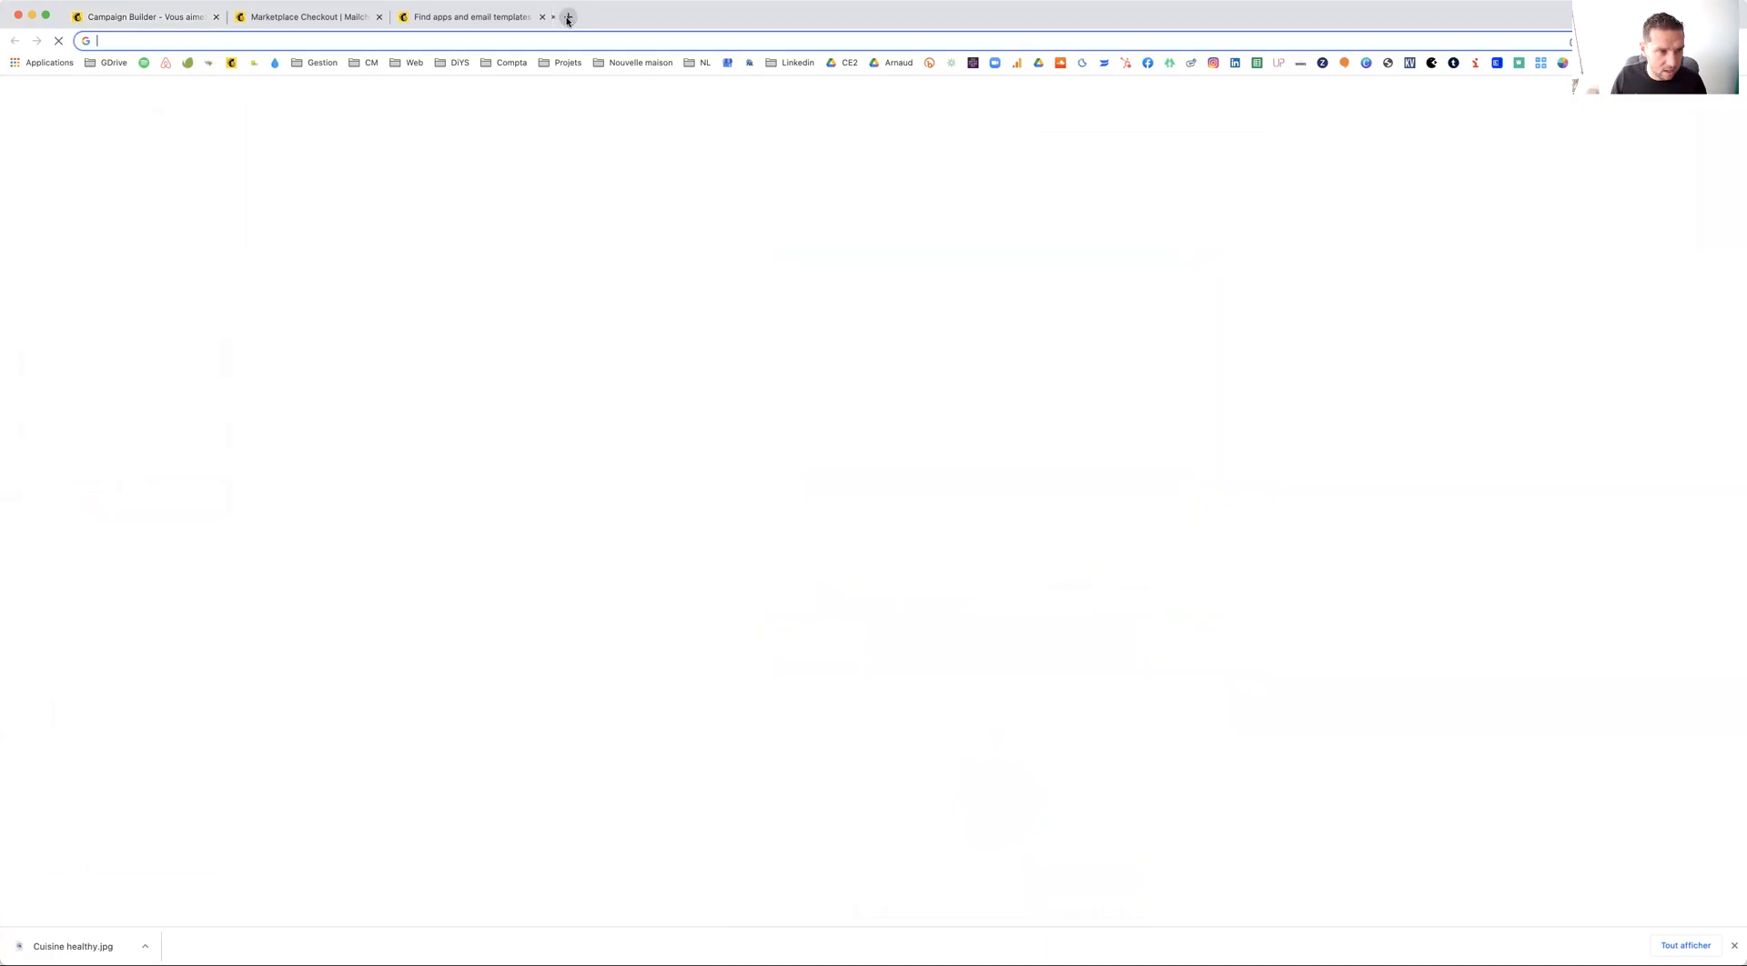
{"action": "type", "text": "bit"}
{"action": "key", "text": "Return"}
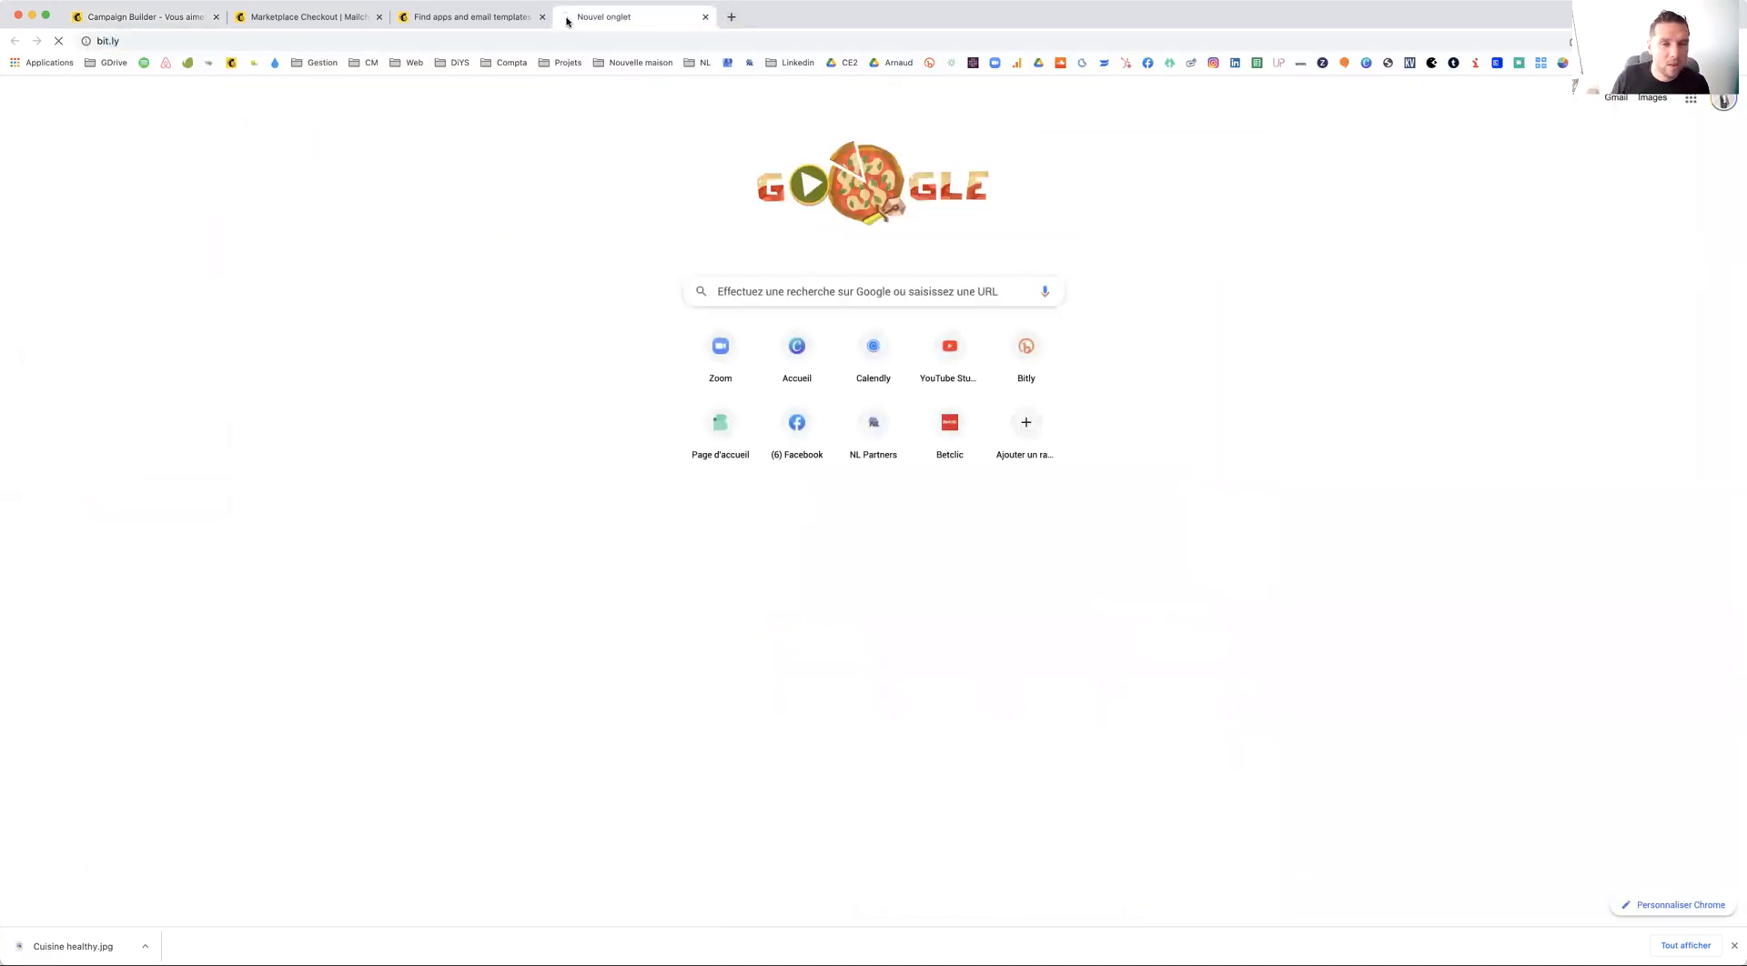
Search the Bitly links for "omelette" and copy the short link of the fines herbes omelette product
{"action": "left_click", "coordinate": [1134, 100]}
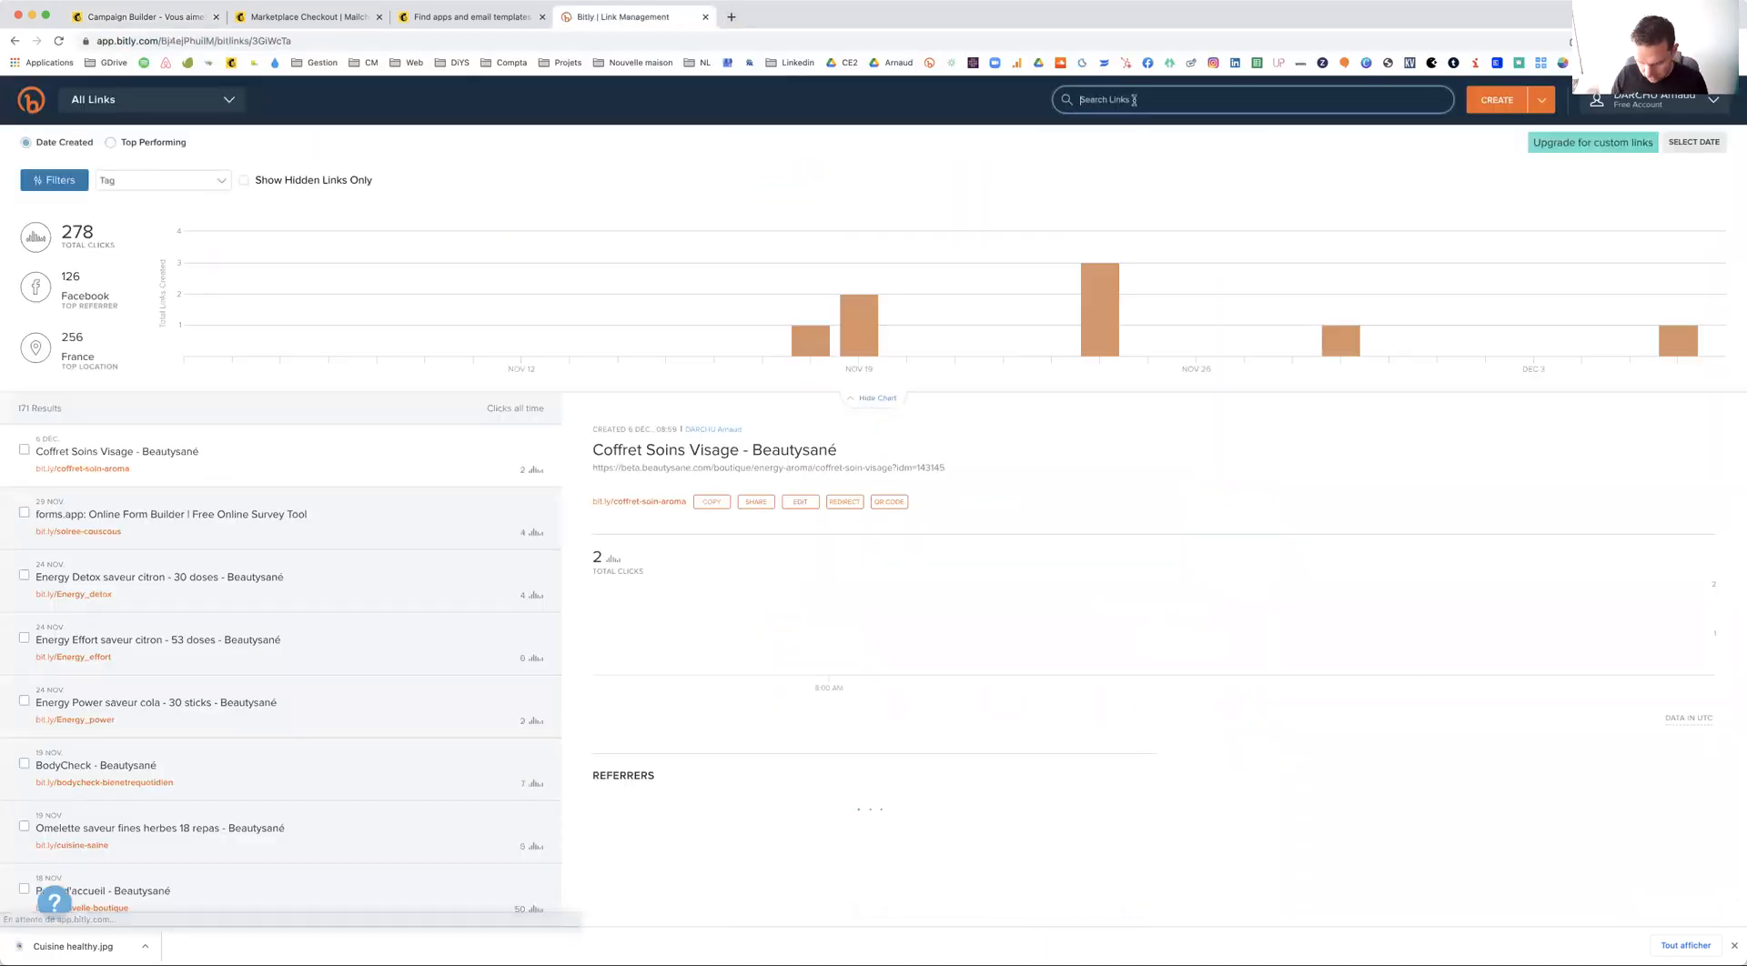
{"action": "type", "text": "ome"}
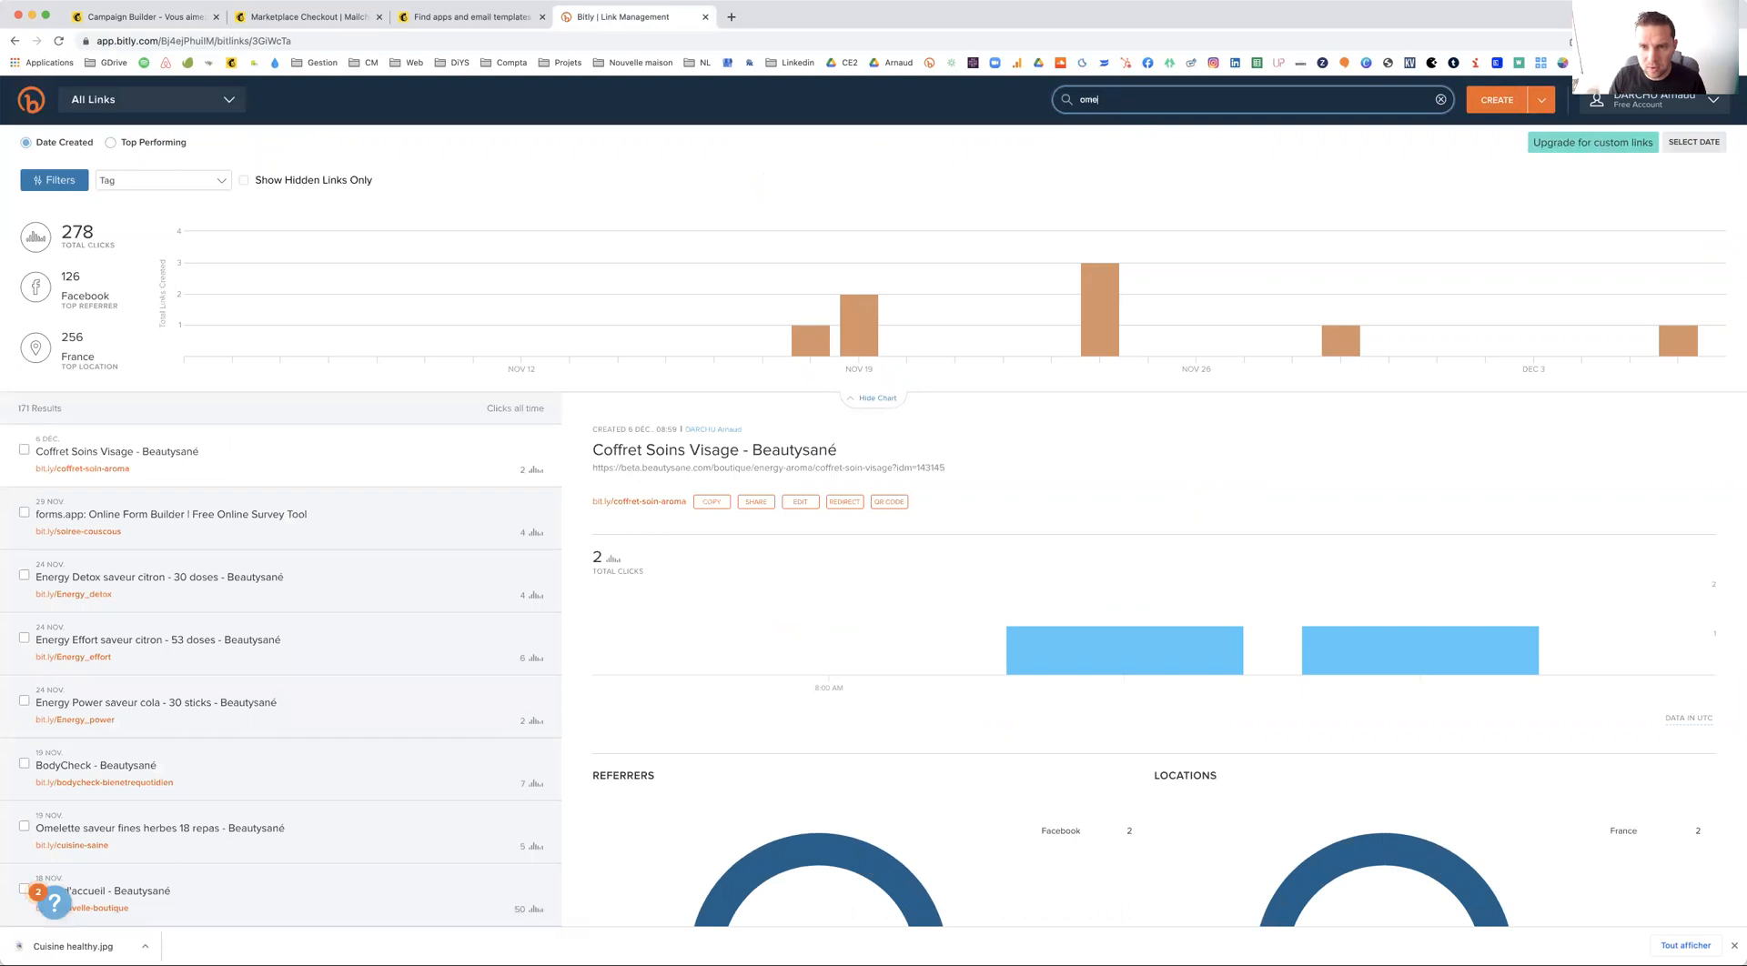
{"action": "type", "text": "lette"}
{"action": "key", "text": "Return"}
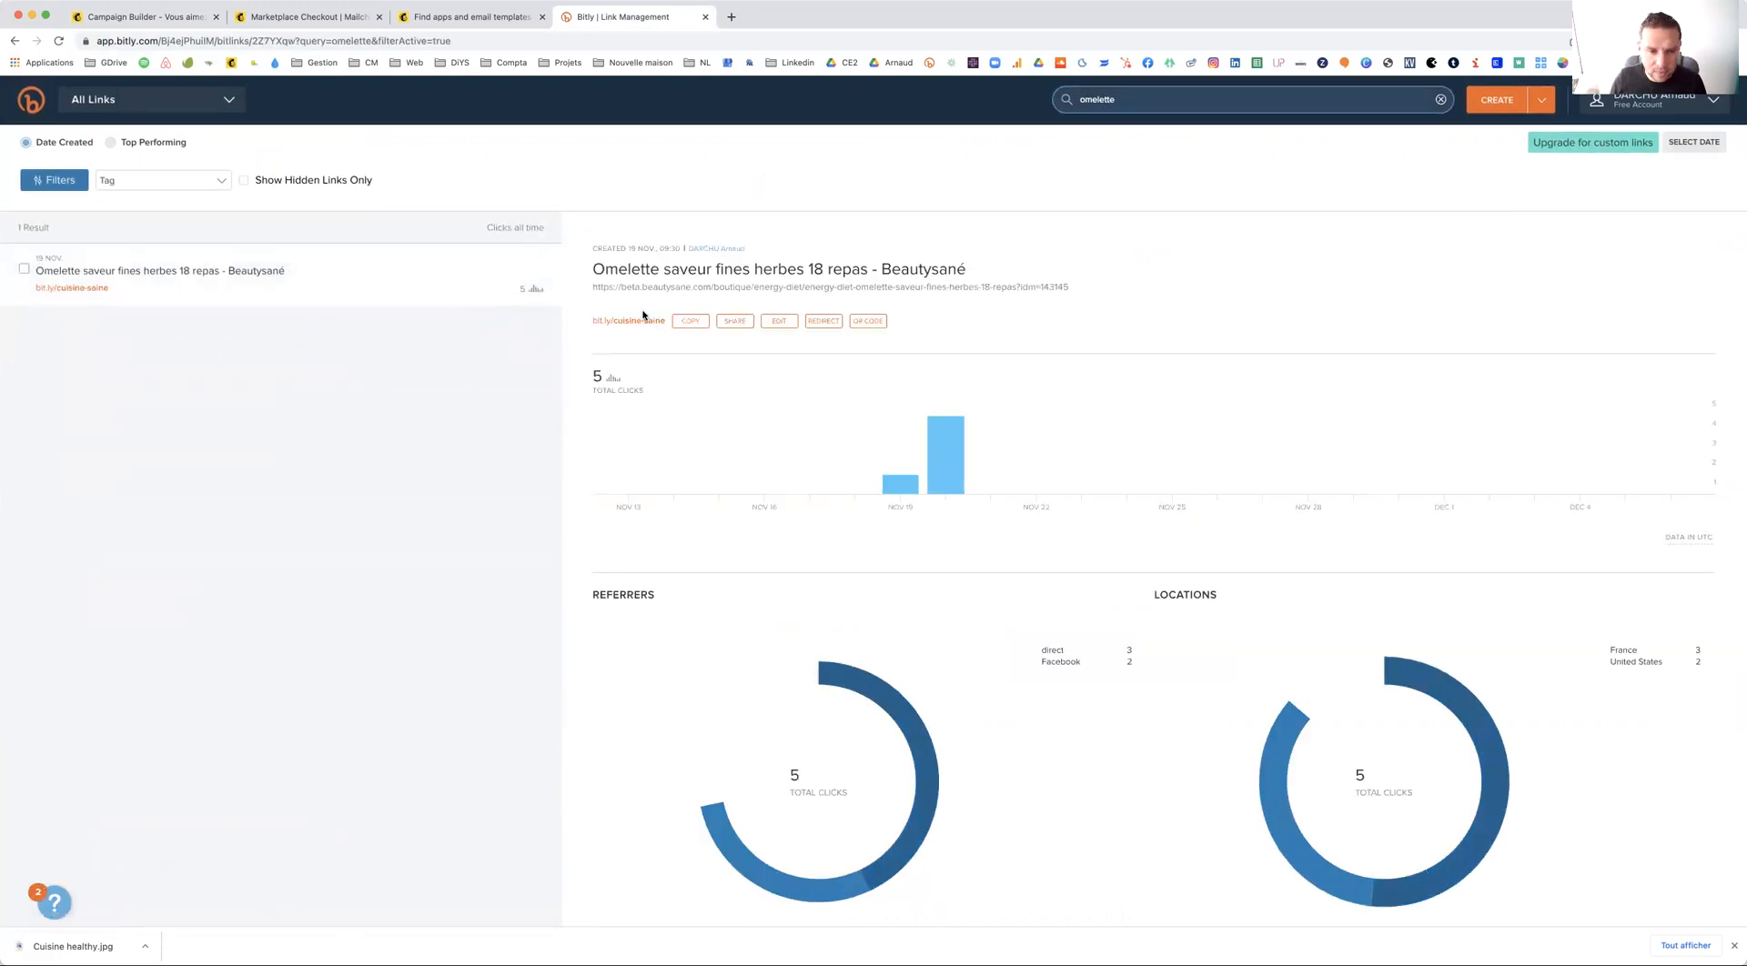
{"action": "left_click", "coordinate": [689, 323]}
{"action": "left_click", "coordinate": [166, 18]}
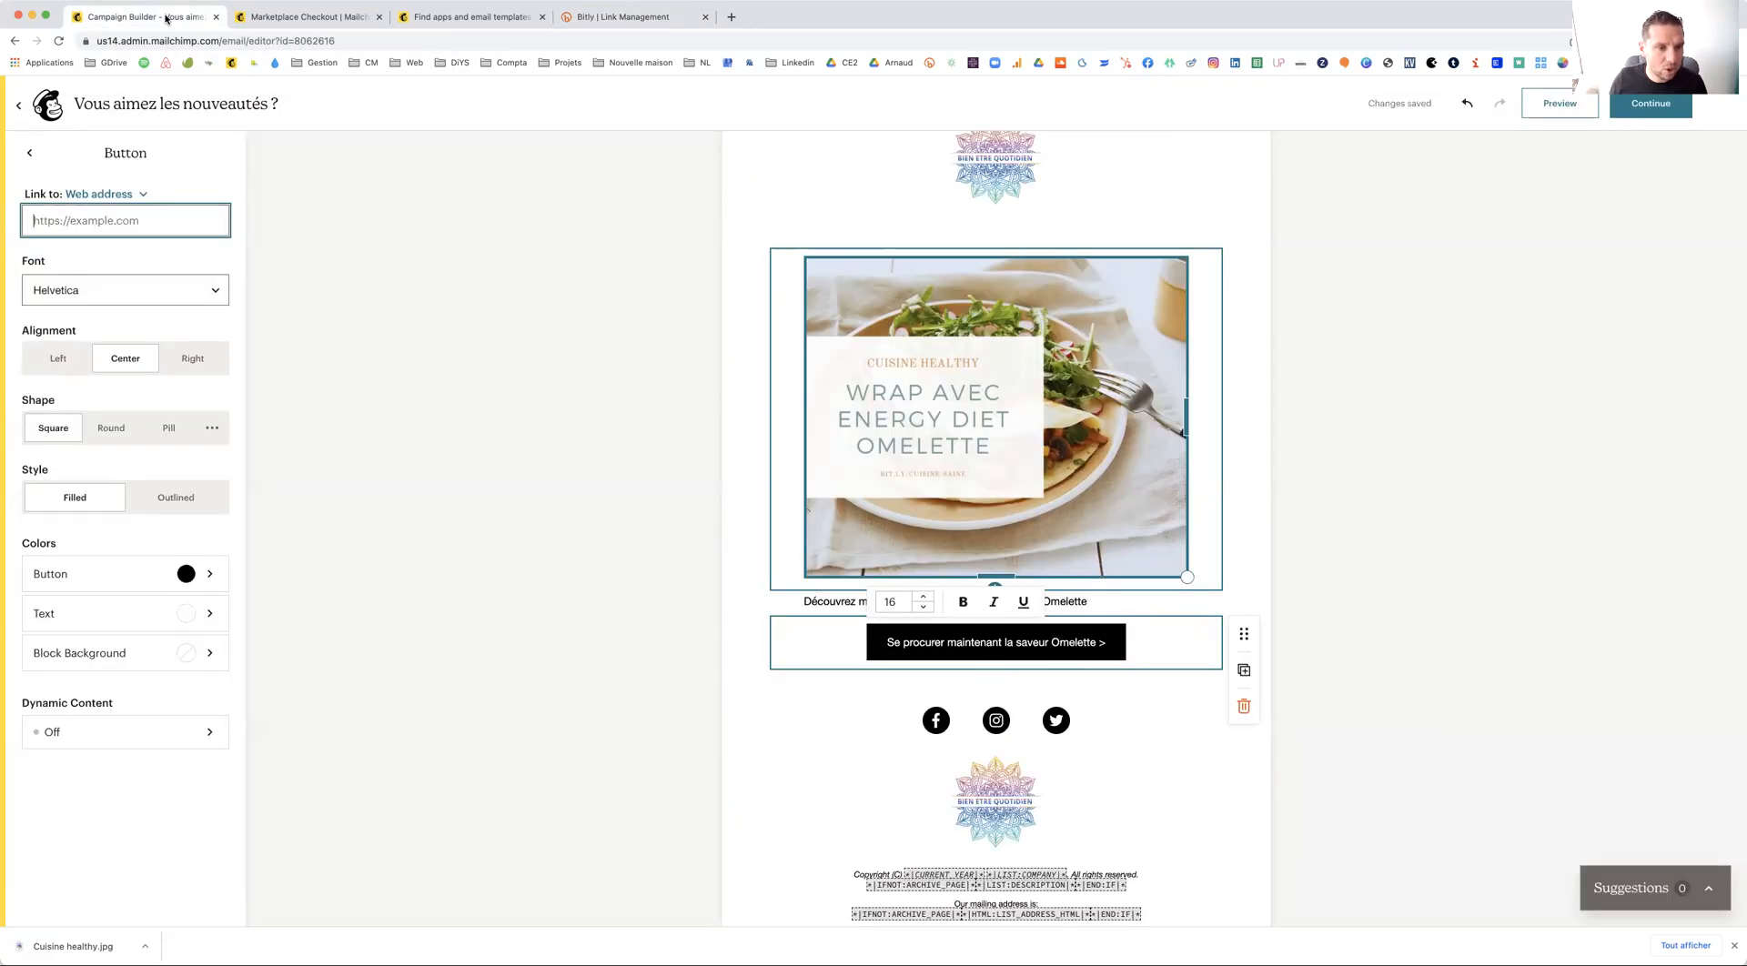
{"action": "left_click", "coordinate": [97, 218]}
{"action": "type", "text": "https://bit.ly/cuisine-saine"}
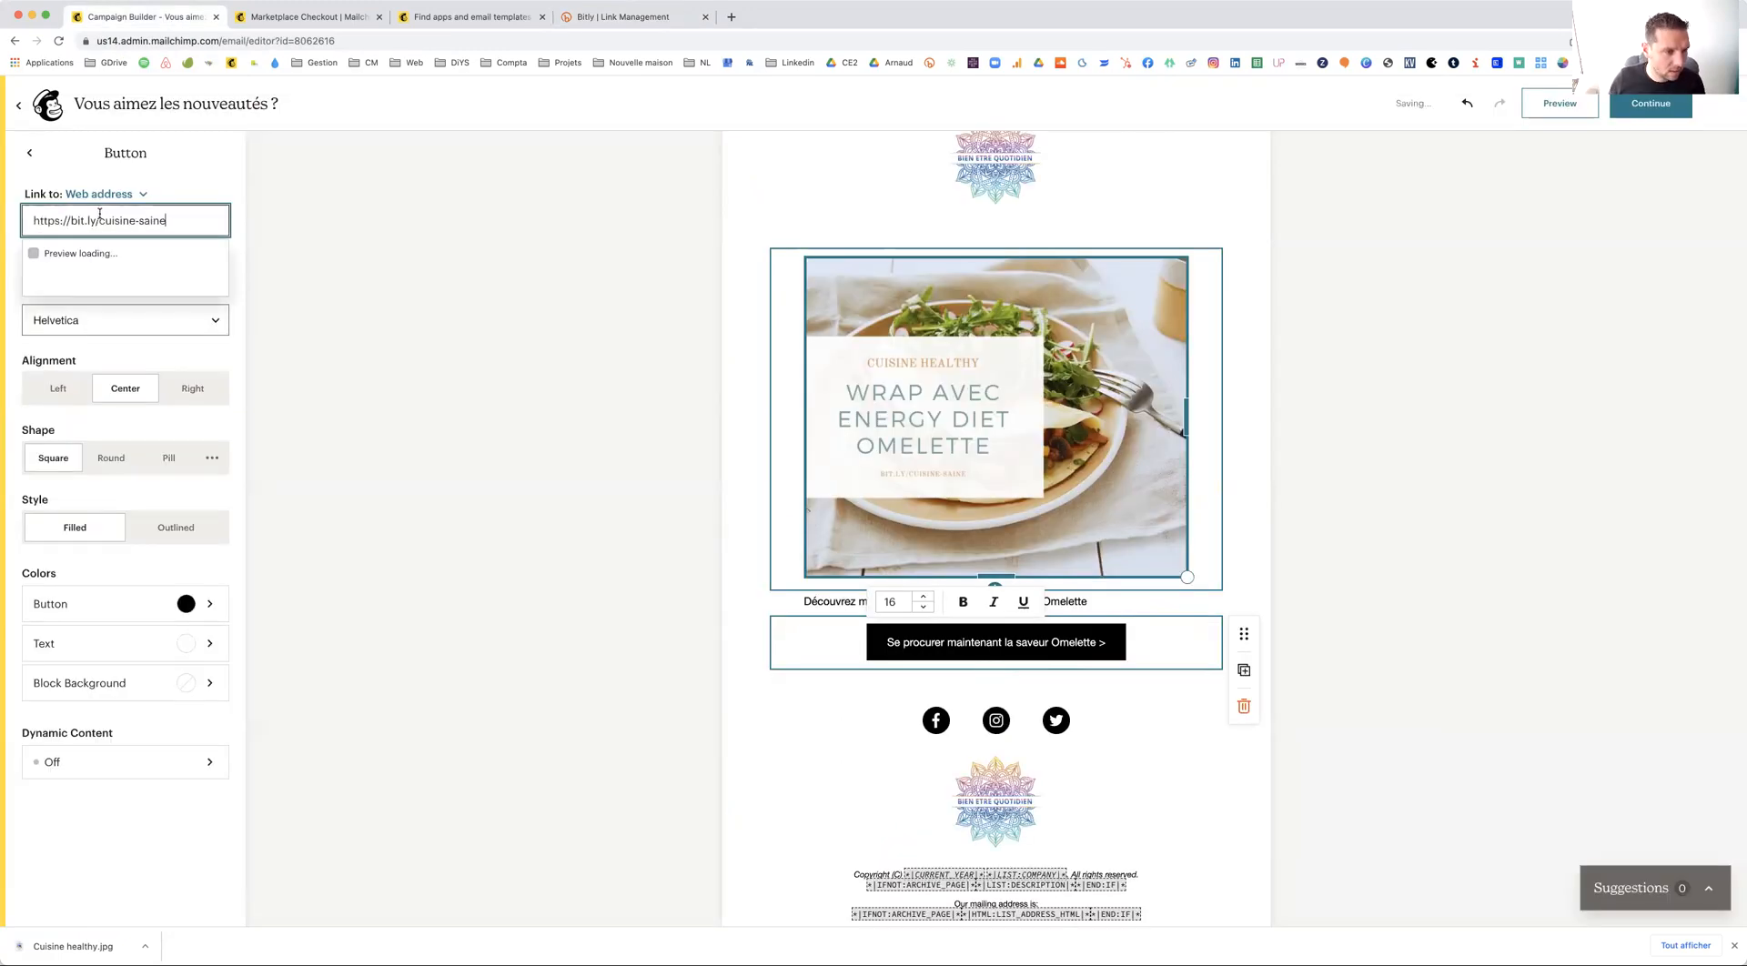
{"action": "left_click", "coordinate": [369, 443]}
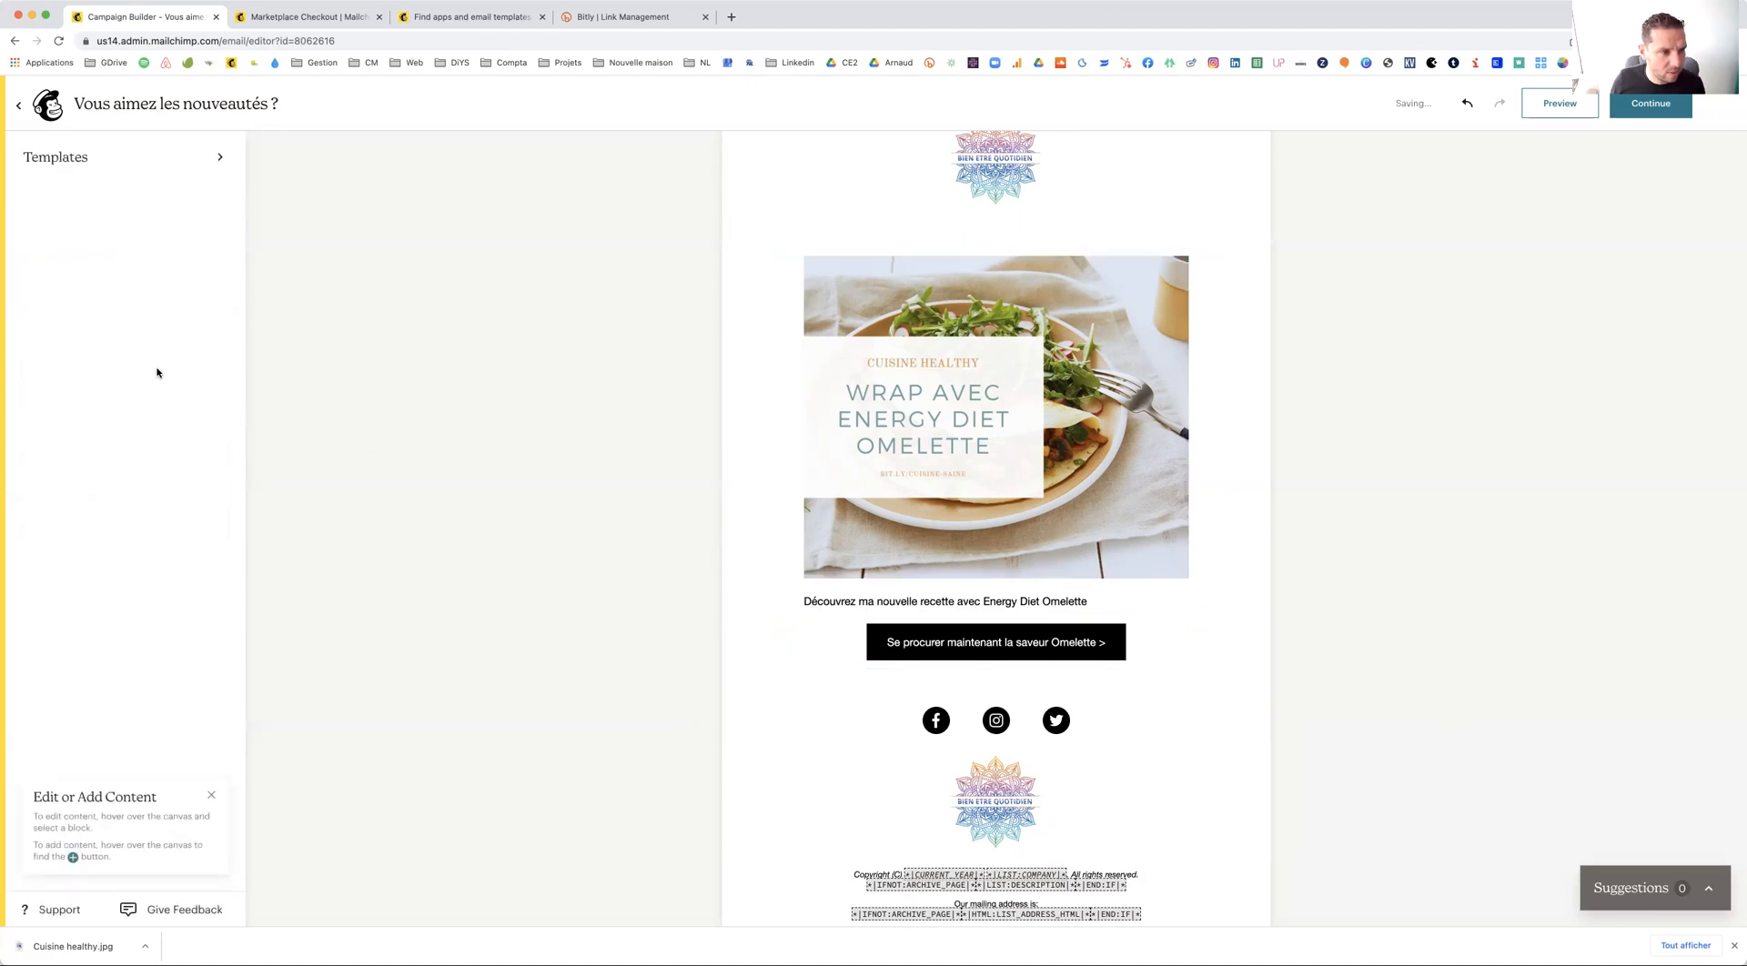
{"action": "left_click", "coordinate": [994, 653]}
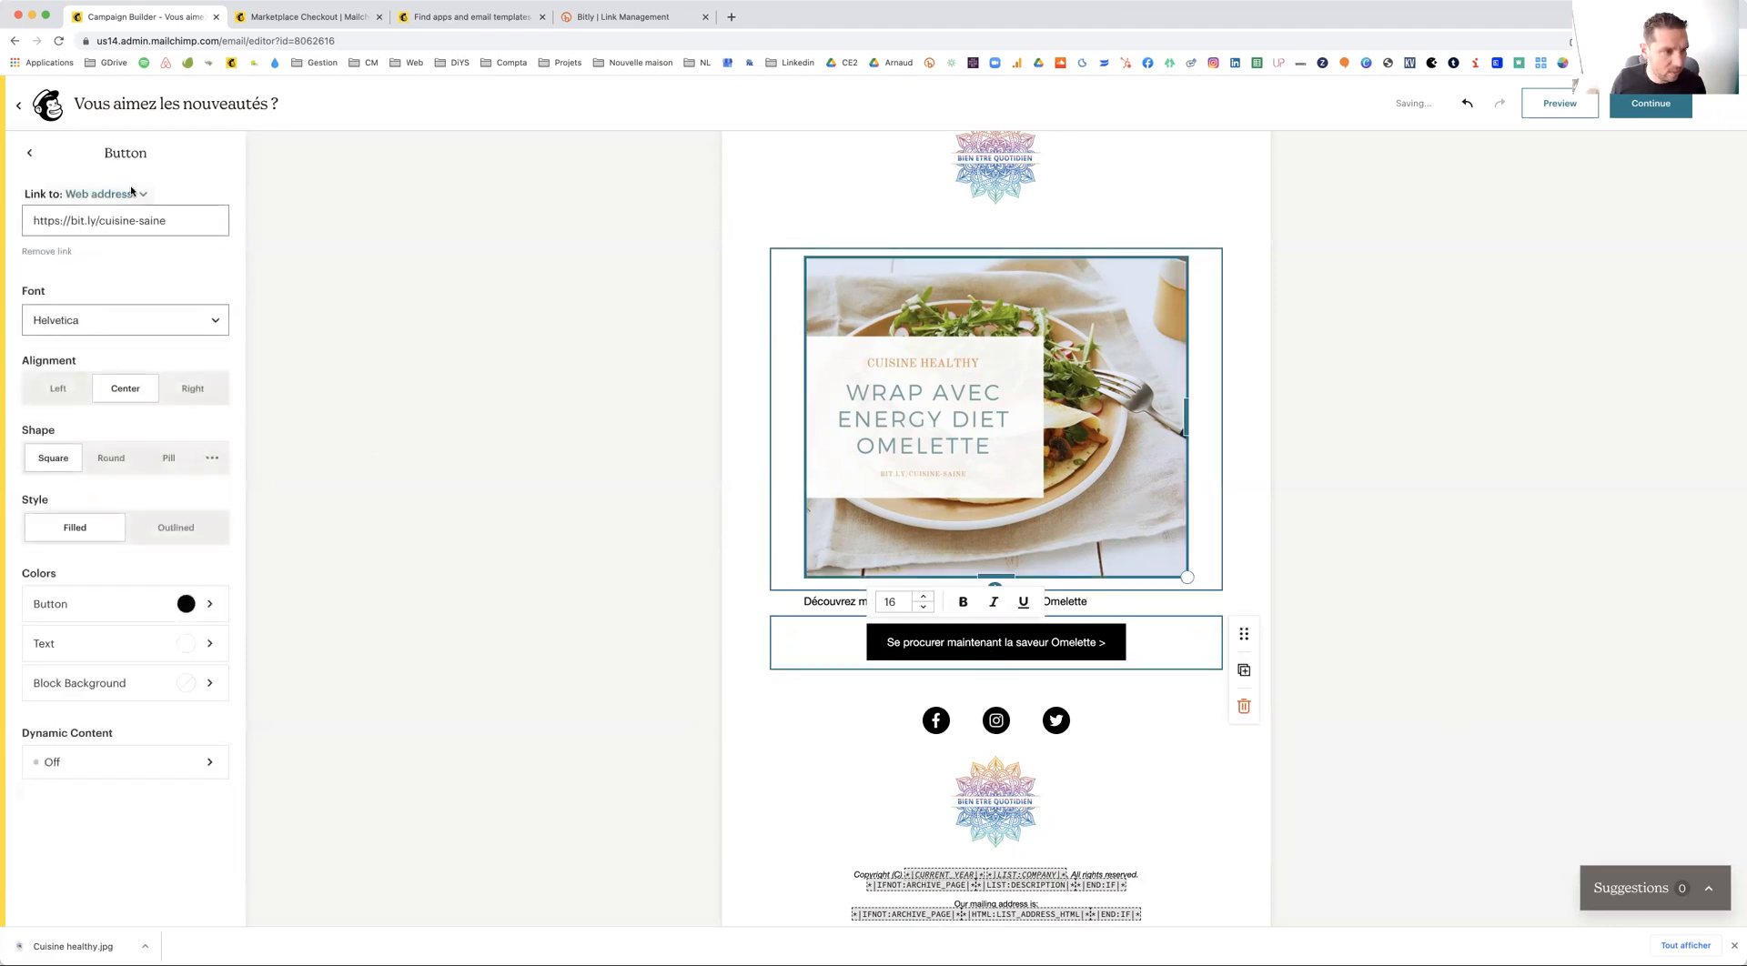
Keep the button centered and change its fill color to the slate-blue swatch, #476584
{"action": "left_click", "coordinate": [88, 391]}
{"action": "left_click", "coordinate": [125, 389]}
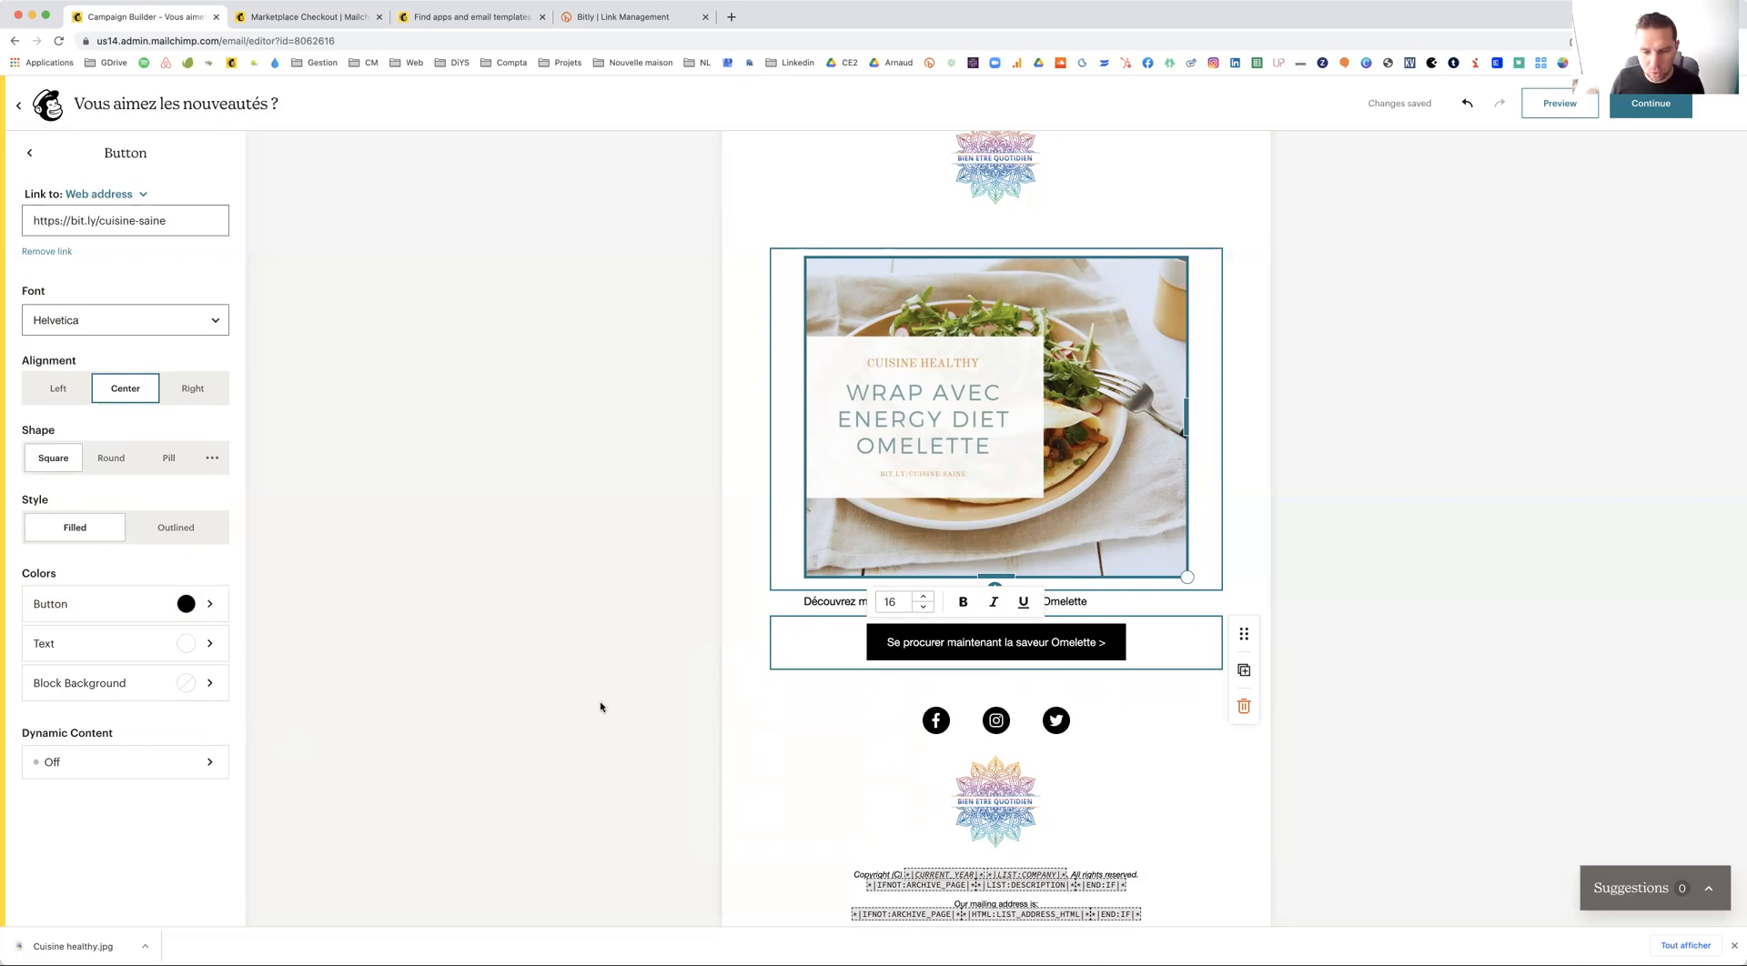
{"action": "left_click", "coordinate": [195, 611]}
{"action": "left_click", "coordinate": [154, 483]}
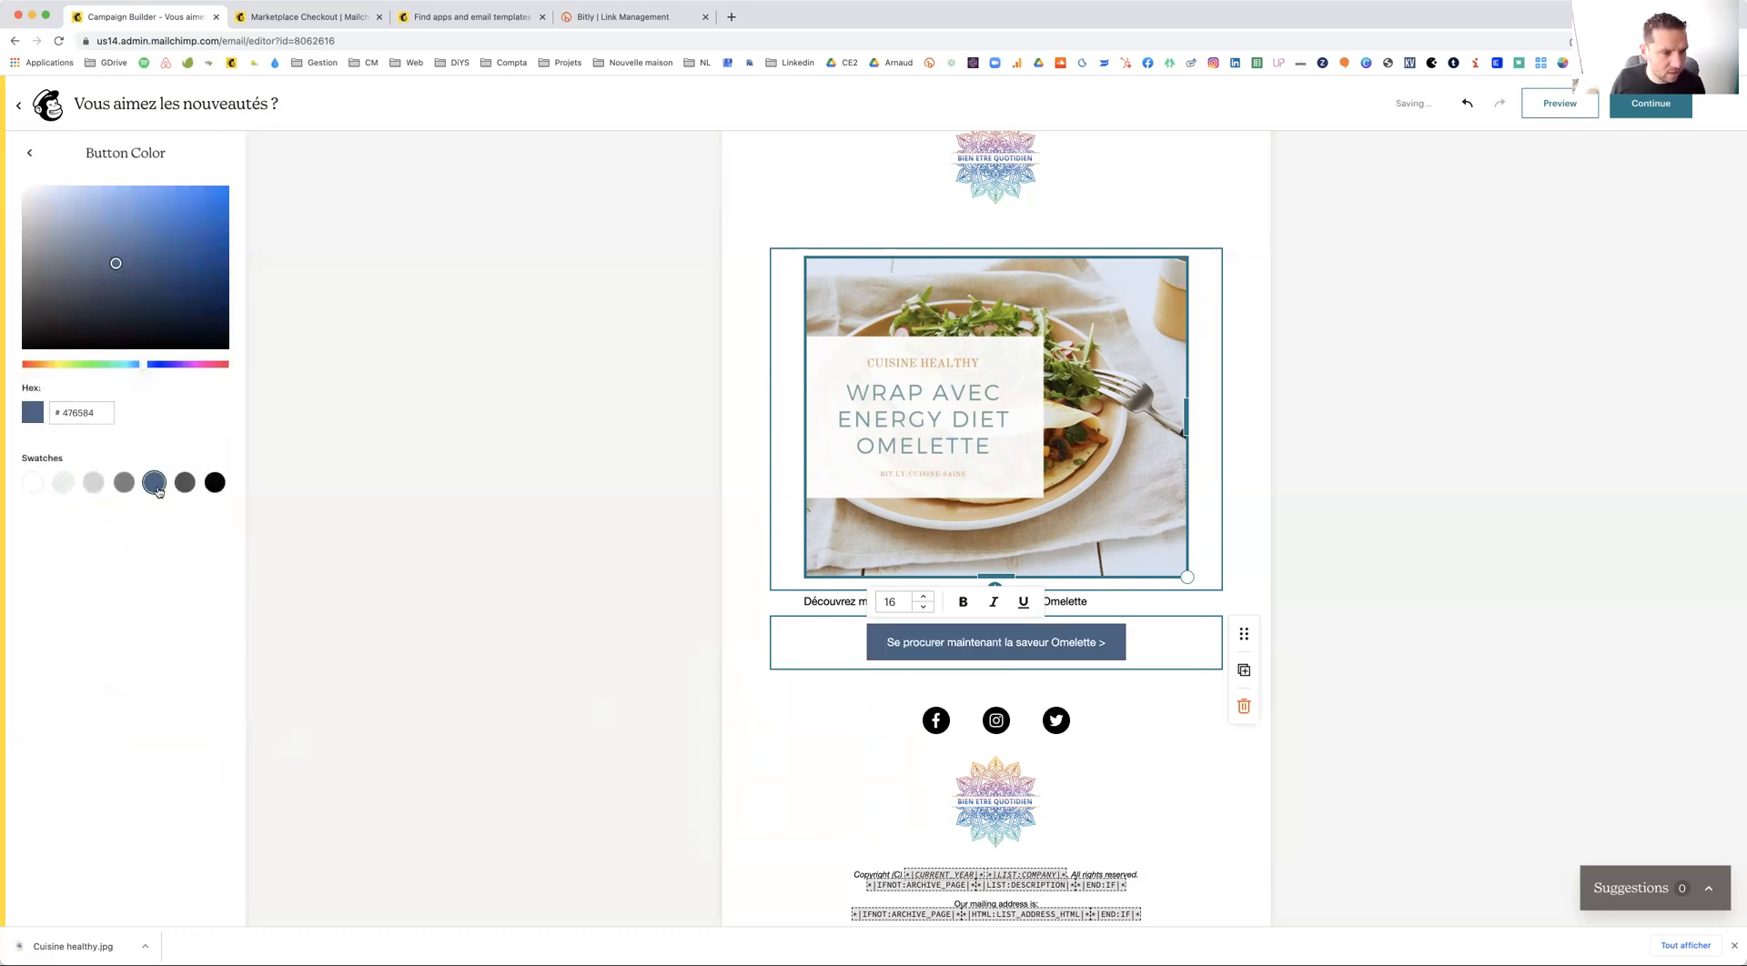
{"action": "left_click", "coordinate": [612, 538]}
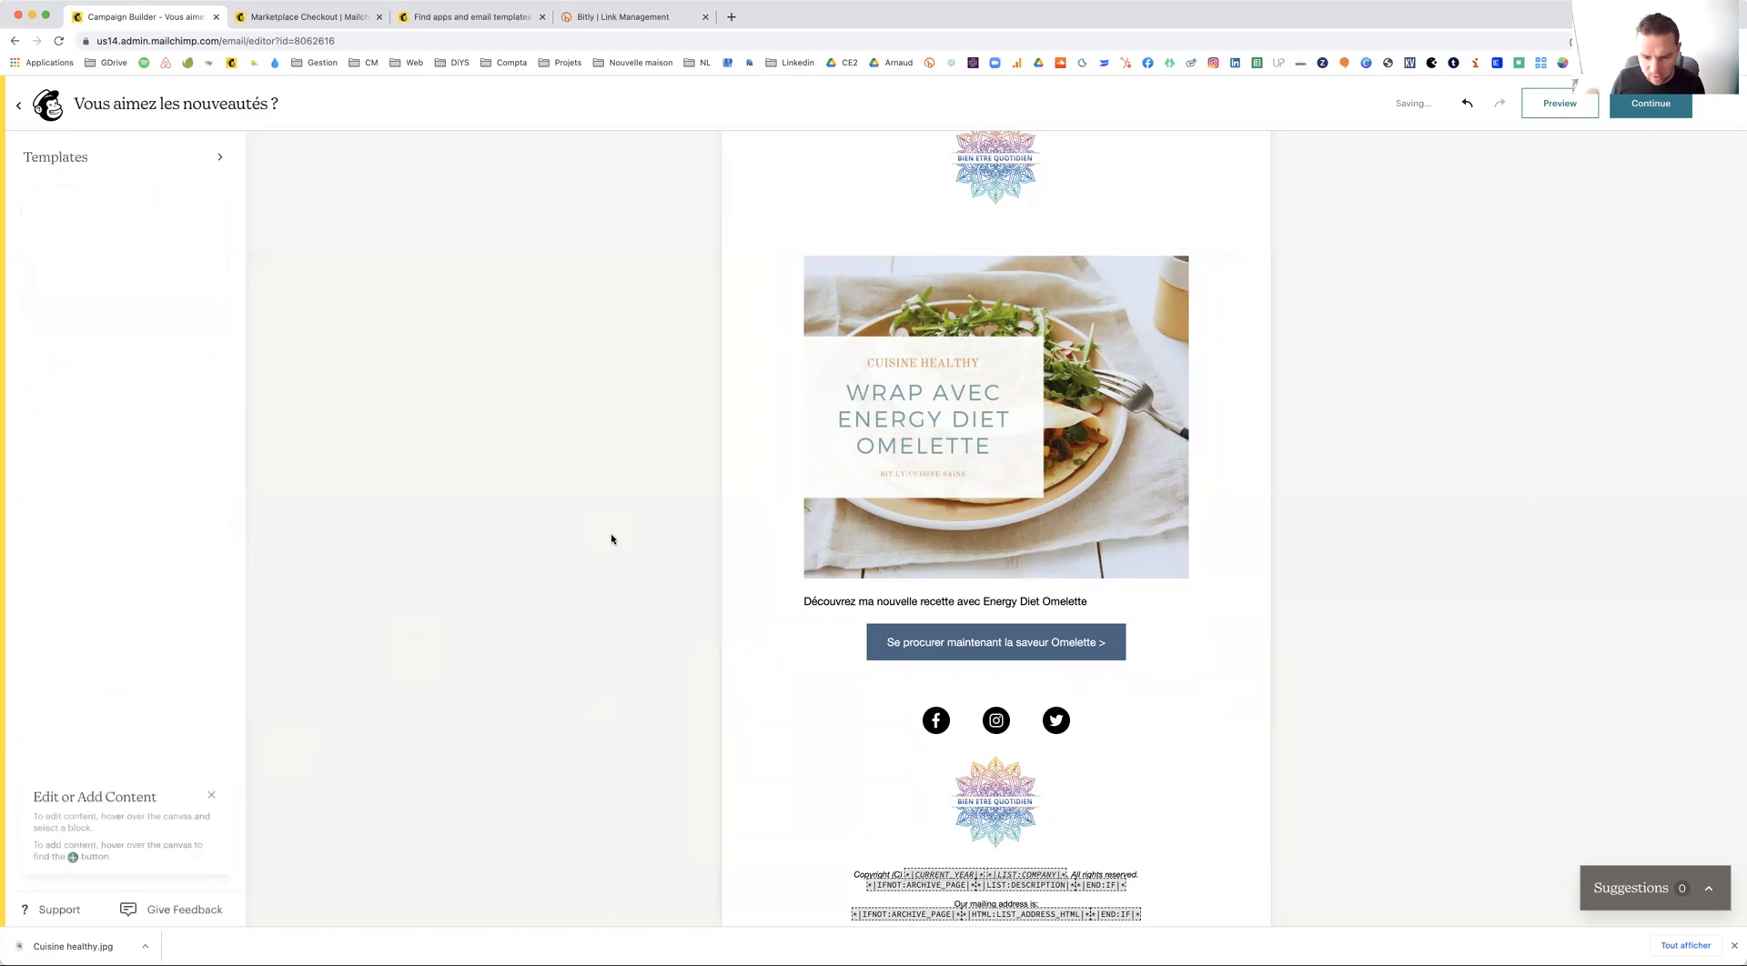
Open the social block's Facebook link for editing and copy the sender's Facebook profile address from facebook.com in a new browser tab
{"action": "left_click", "coordinate": [938, 728]}
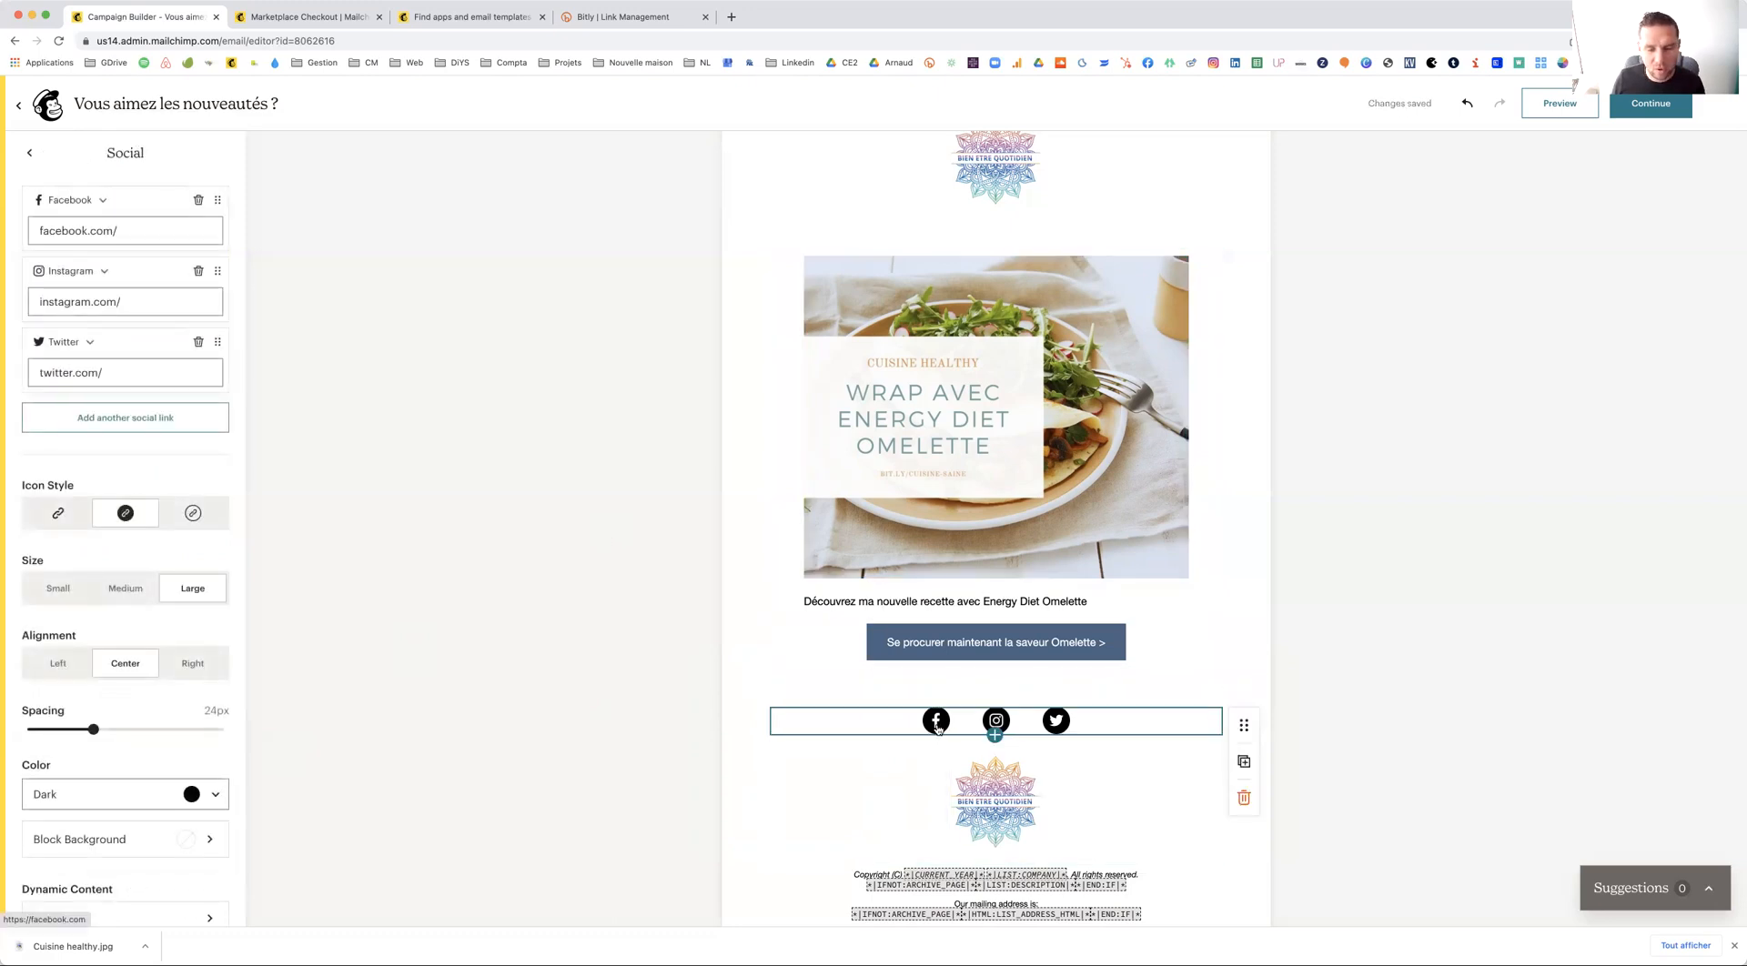
{"action": "scroll", "coordinate": [128, 281], "scroll_direction": "down", "scroll_amount": 1}
{"action": "left_click", "coordinate": [118, 214]}
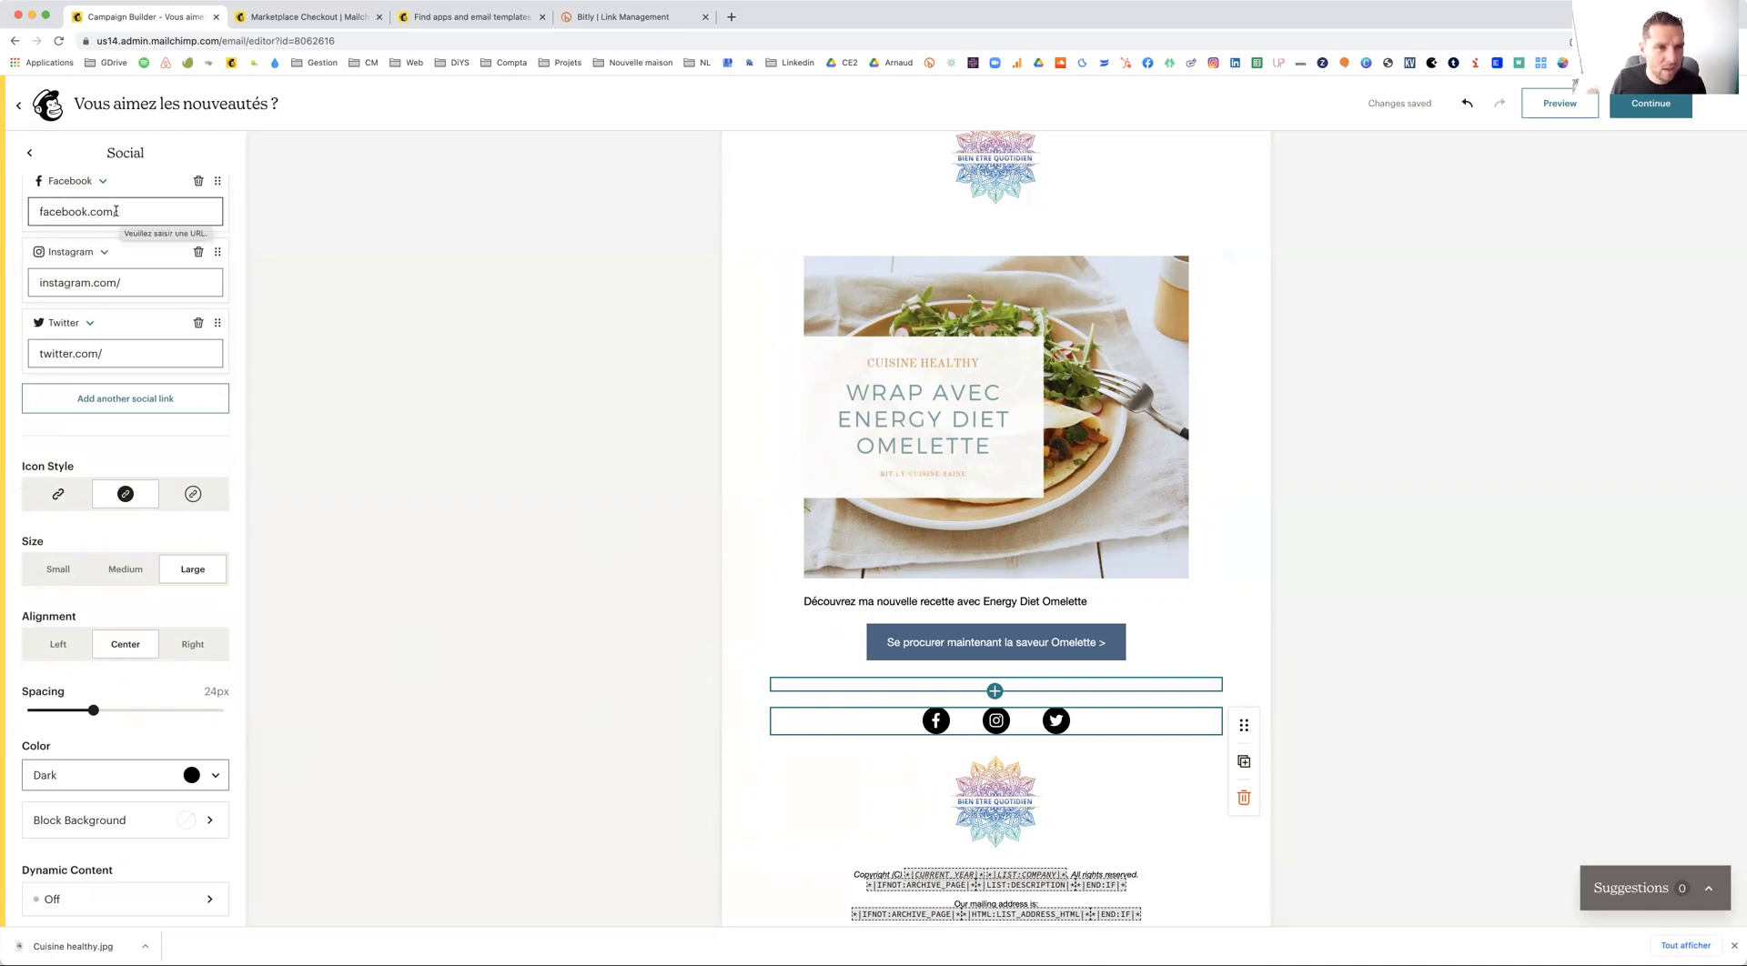
{"action": "left_click", "coordinate": [732, 18]}
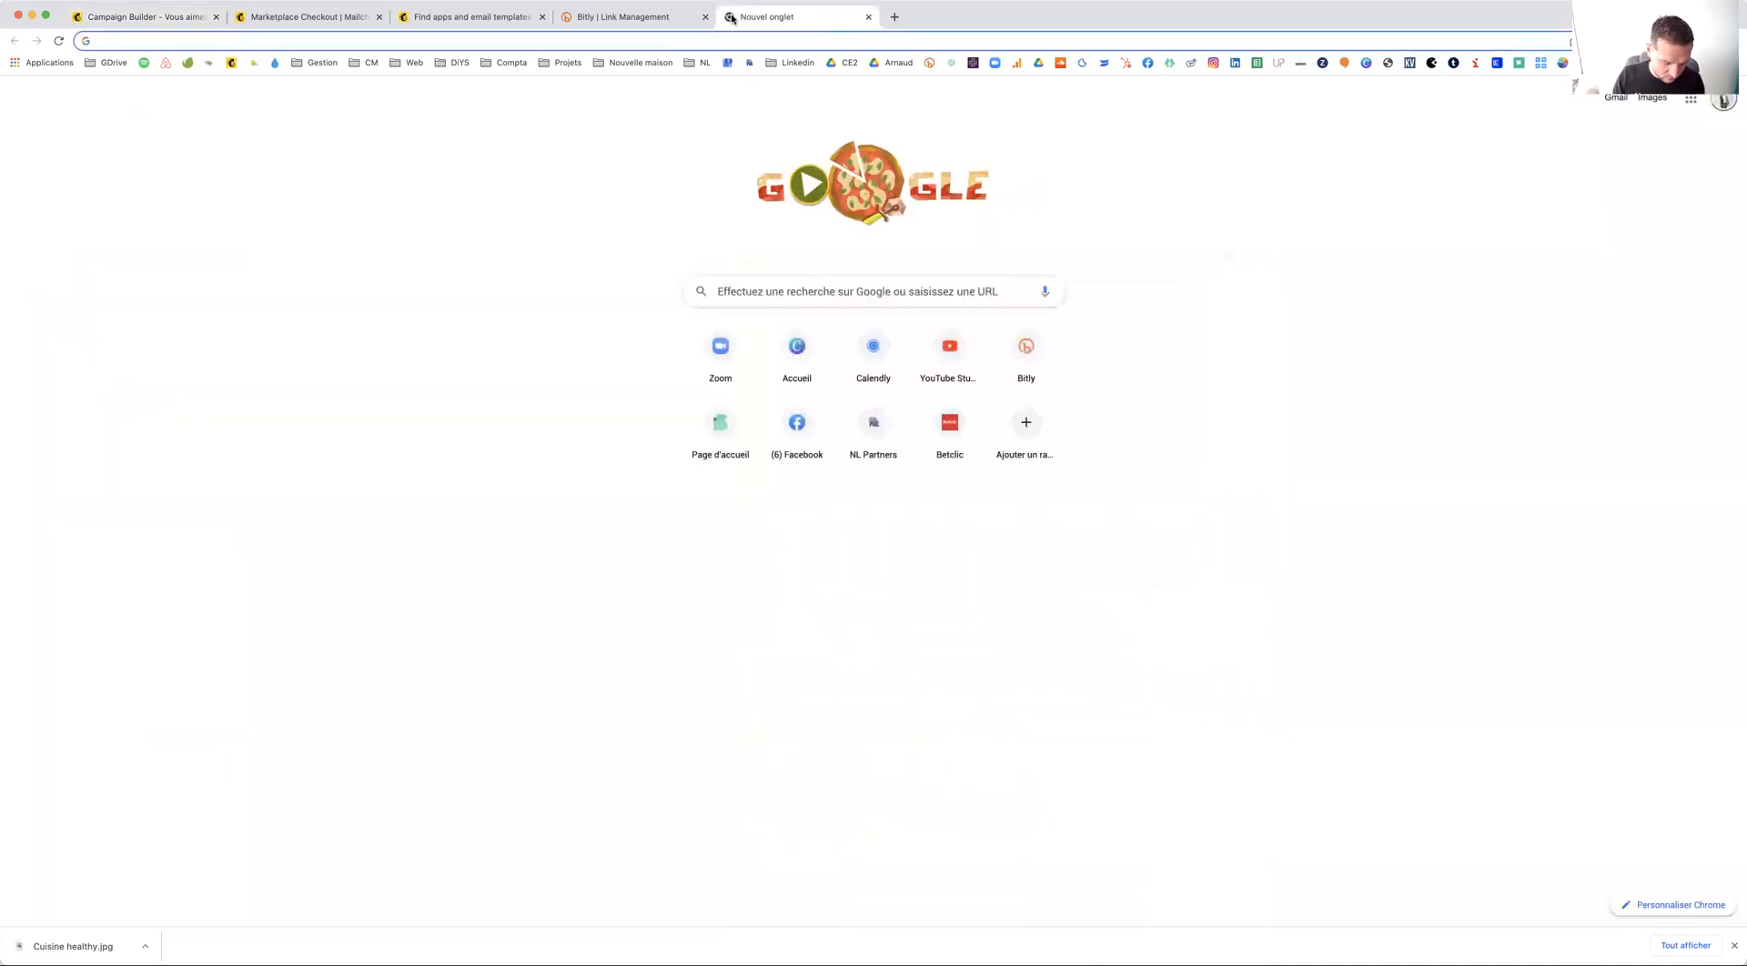
{"action": "type", "text": "facebook.com"}
{"action": "key", "text": "Return"}
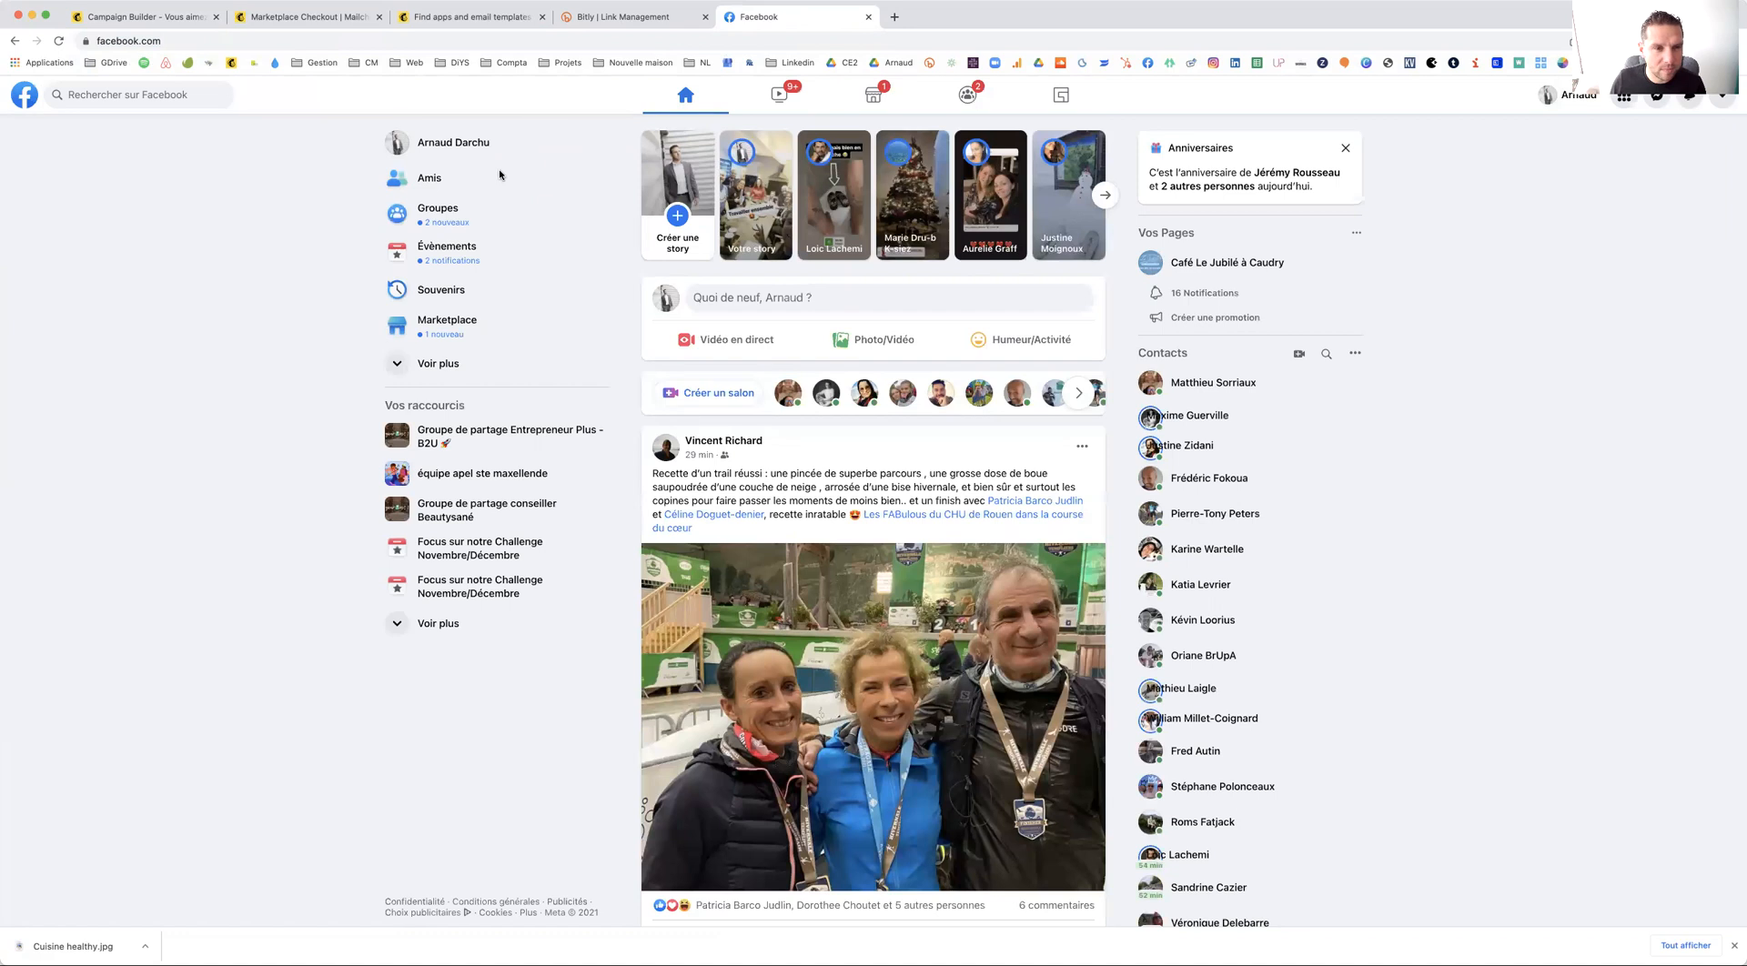
{"action": "left_click", "coordinate": [460, 141]}
{"action": "left_click", "coordinate": [219, 41]}
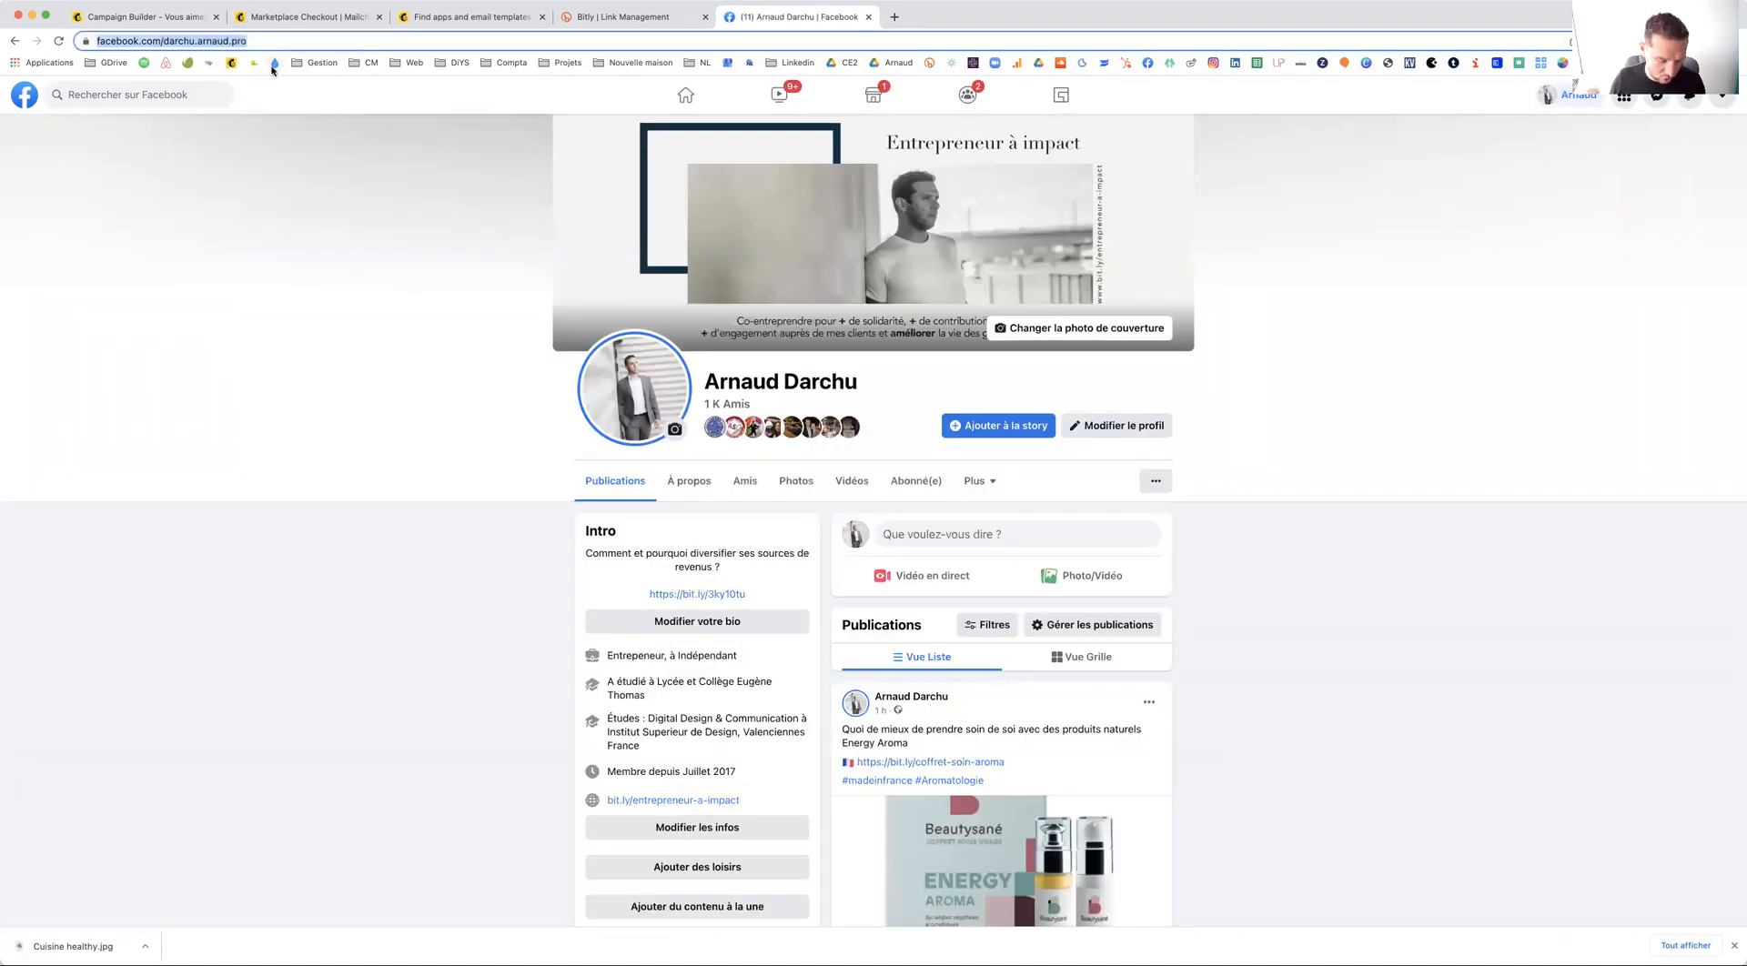
Return to the Mailchimp campaign builder and set the social block's Facebook link to the copied profile address
{"action": "left_click", "coordinate": [144, 16]}
{"action": "left_click", "coordinate": [128, 213]}
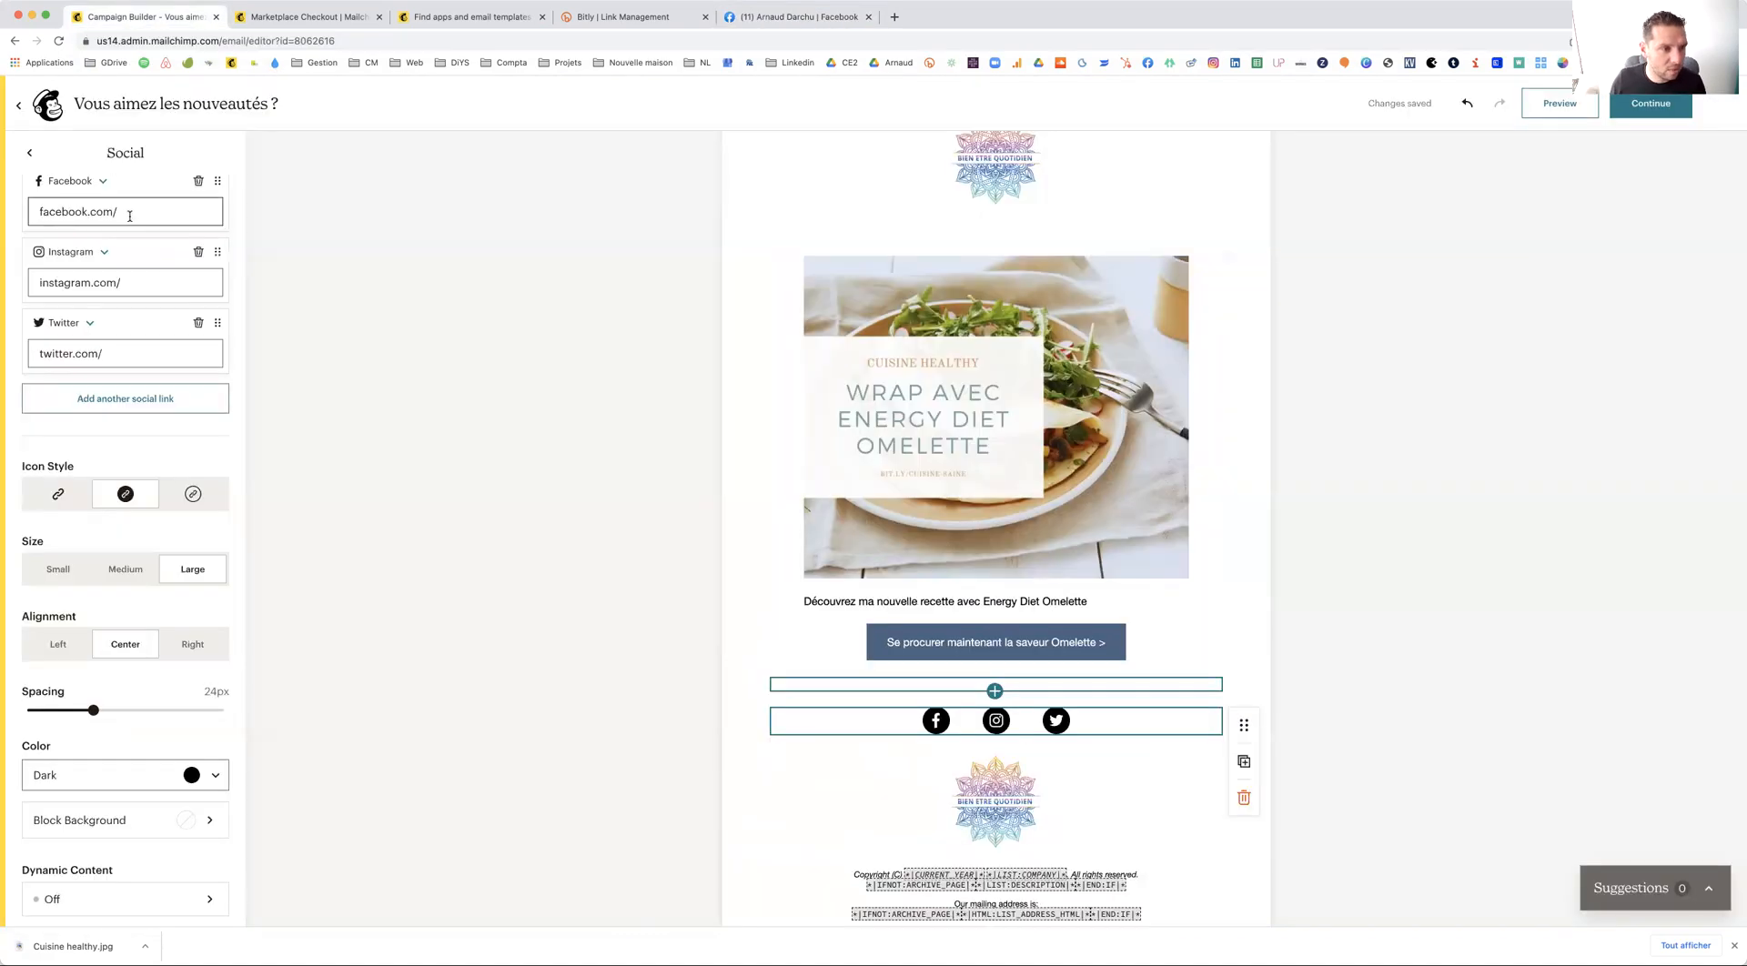
{"action": "type", "text": "https://www.facebook.com/darchu.arnaud.pro"}
{"action": "left_click", "coordinate": [860, 672]}
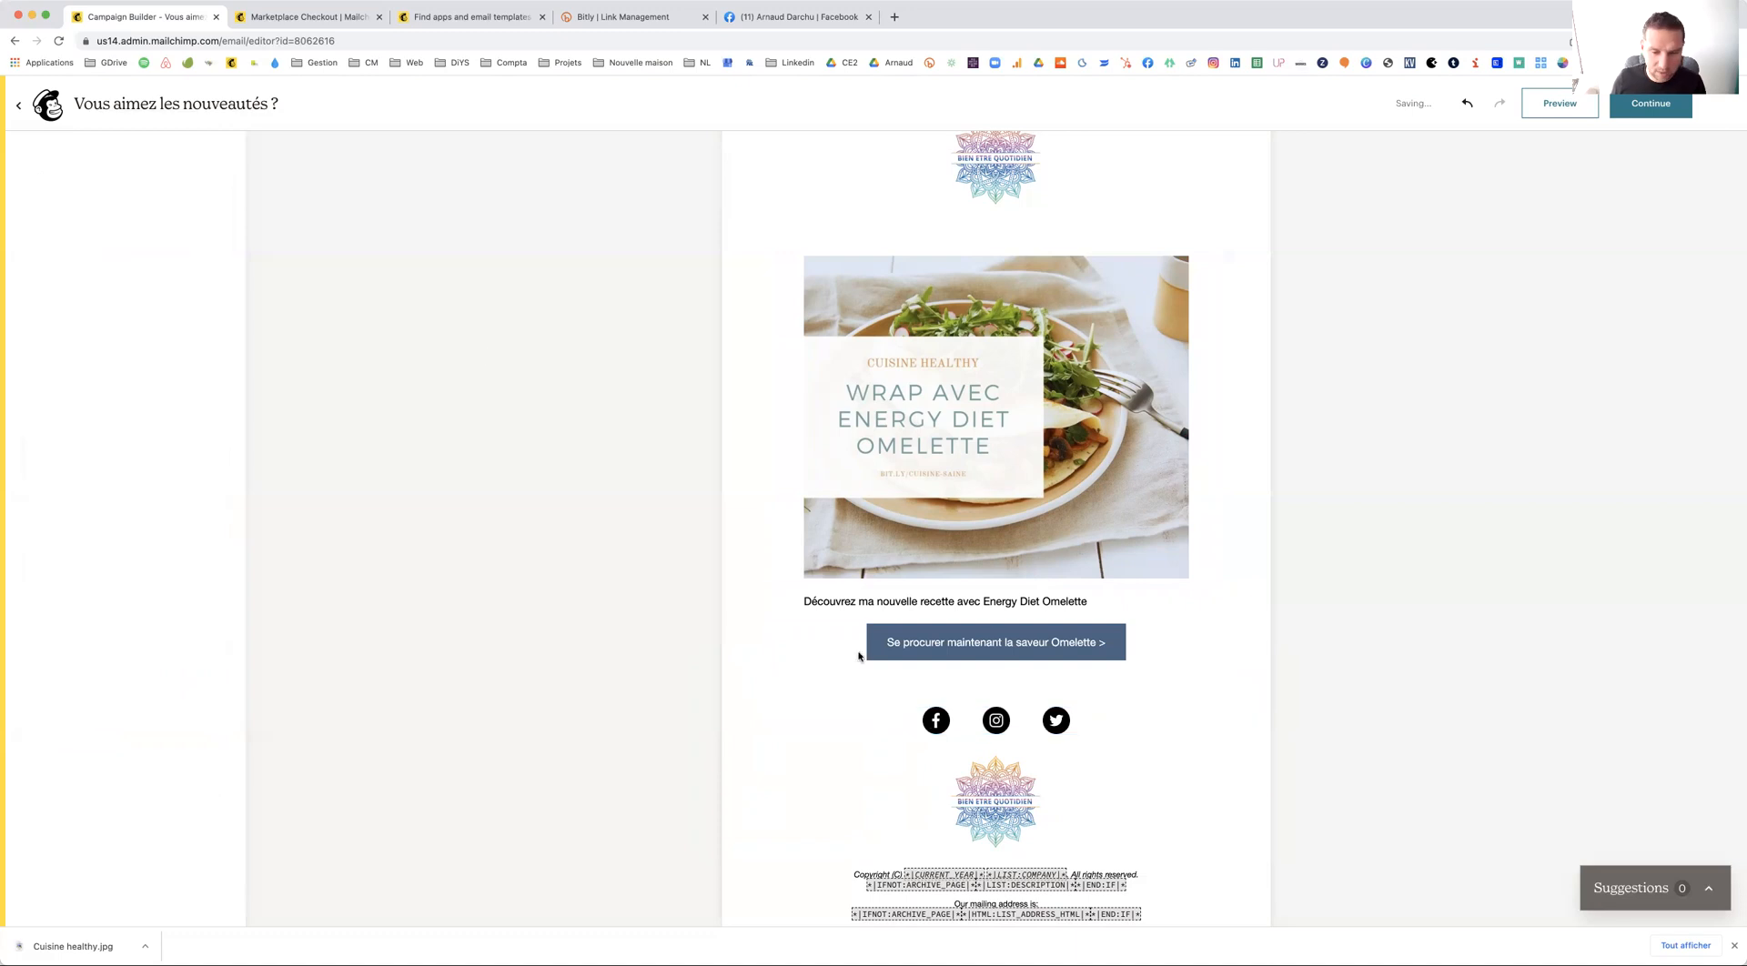
Reopen the social block and look through the other networks offered for the Twitter link
{"action": "left_click", "coordinate": [938, 729]}
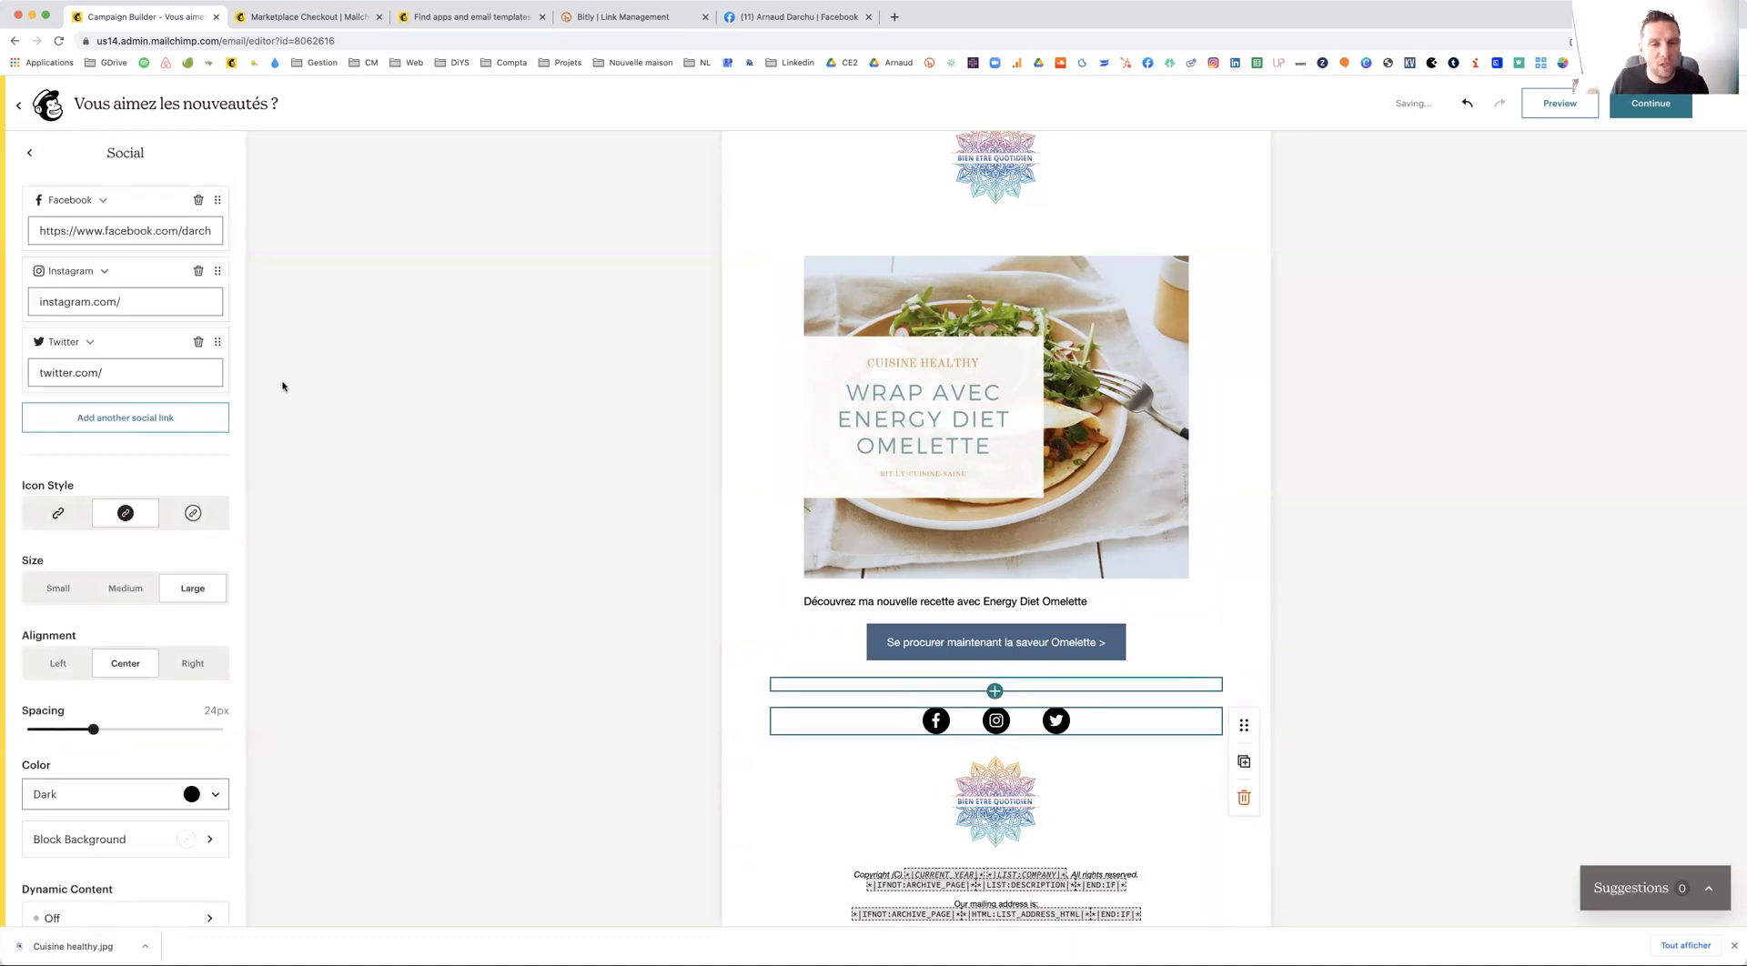
{"action": "left_click", "coordinate": [199, 345]}
{"action": "left_click", "coordinate": [160, 344]}
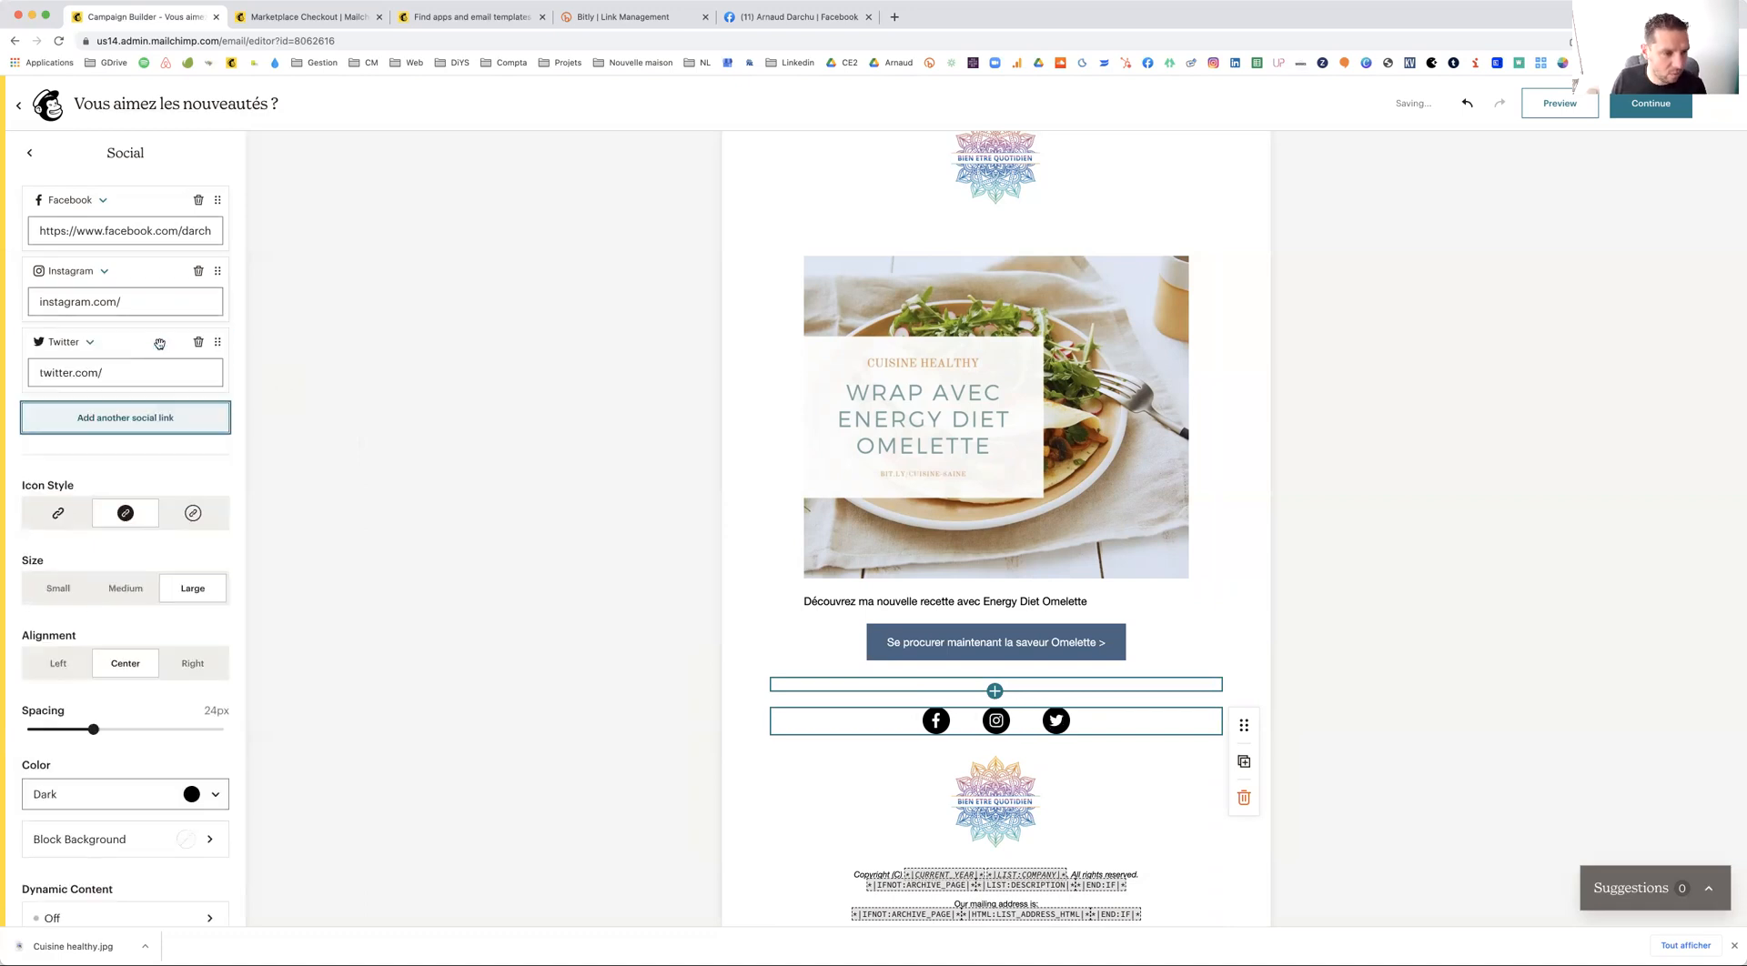
{"action": "left_click", "coordinate": [65, 342]}
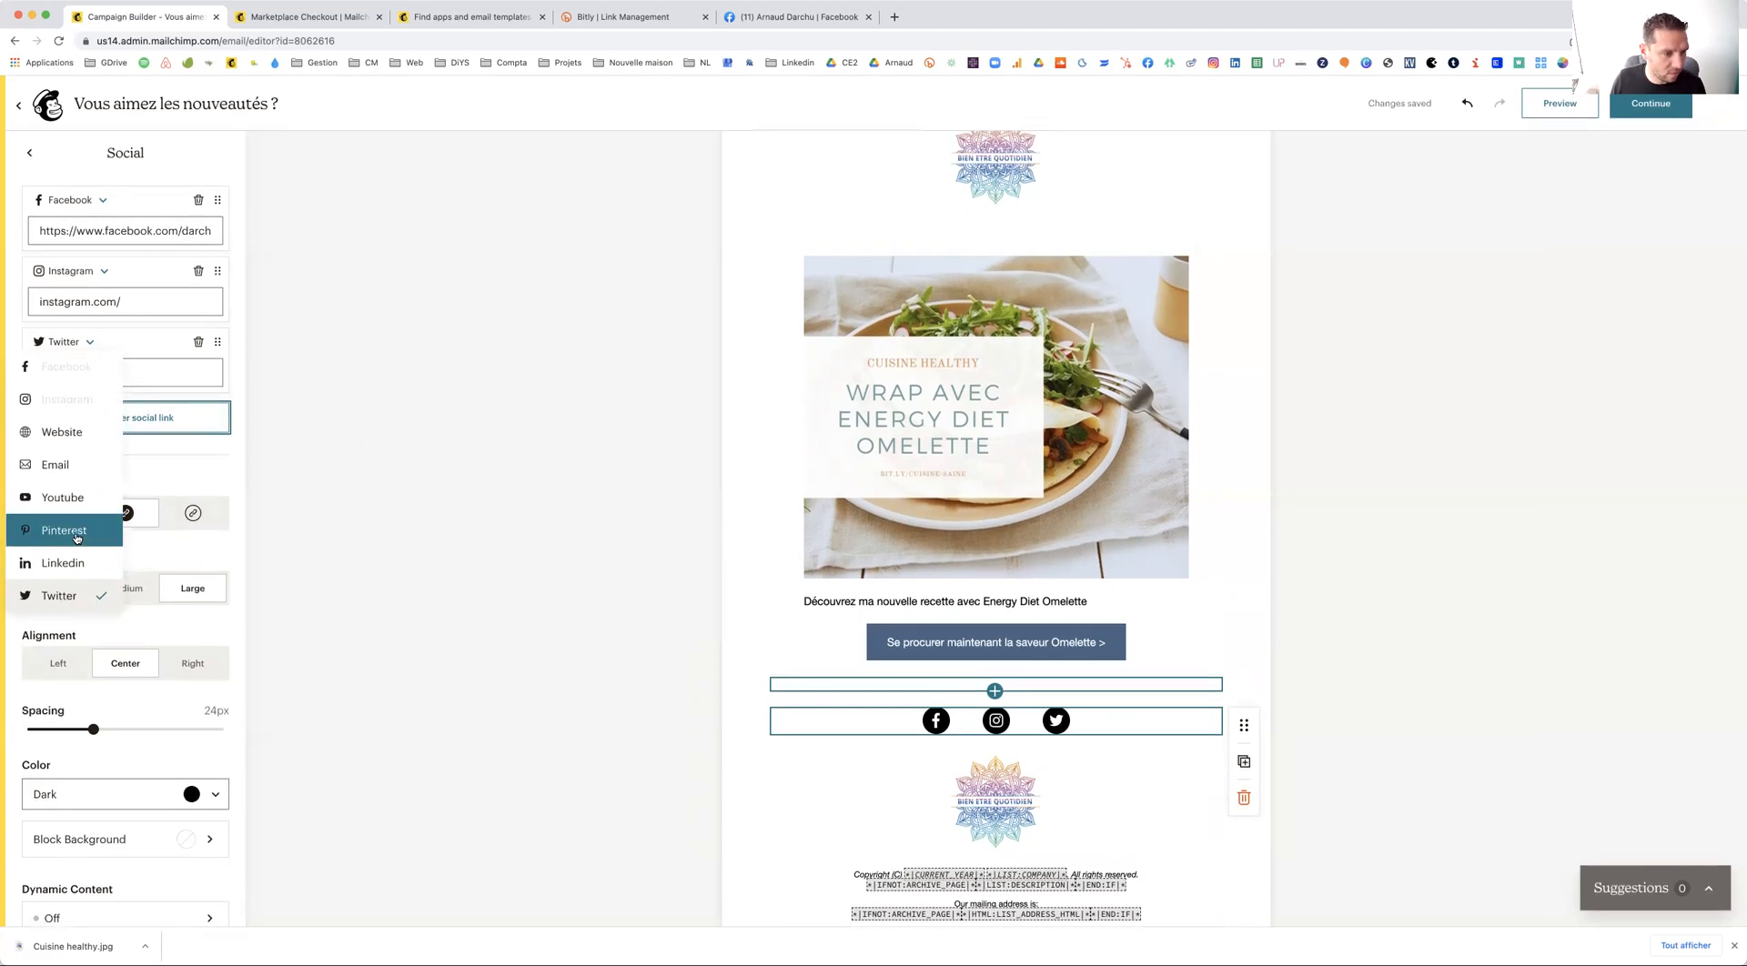
{"action": "left_click", "coordinate": [335, 405]}
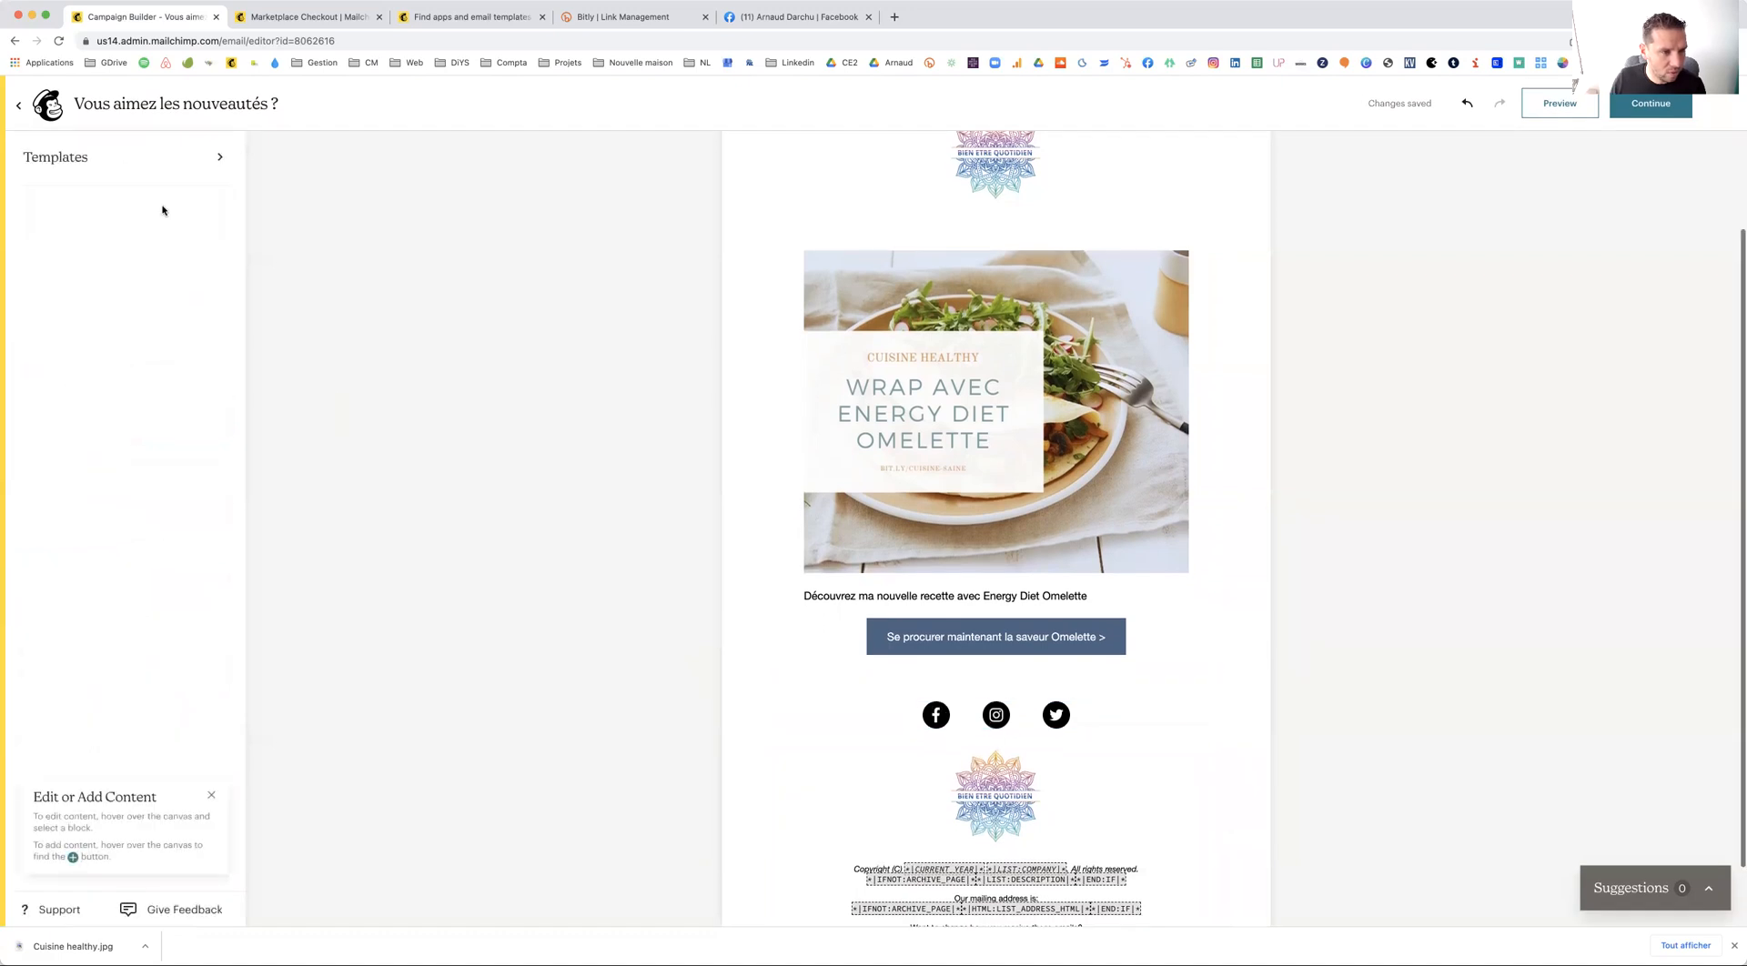
Format the social icons with the plain icon style, Large size, 36px spacing and the Color color option
{"action": "left_click", "coordinate": [885, 714]}
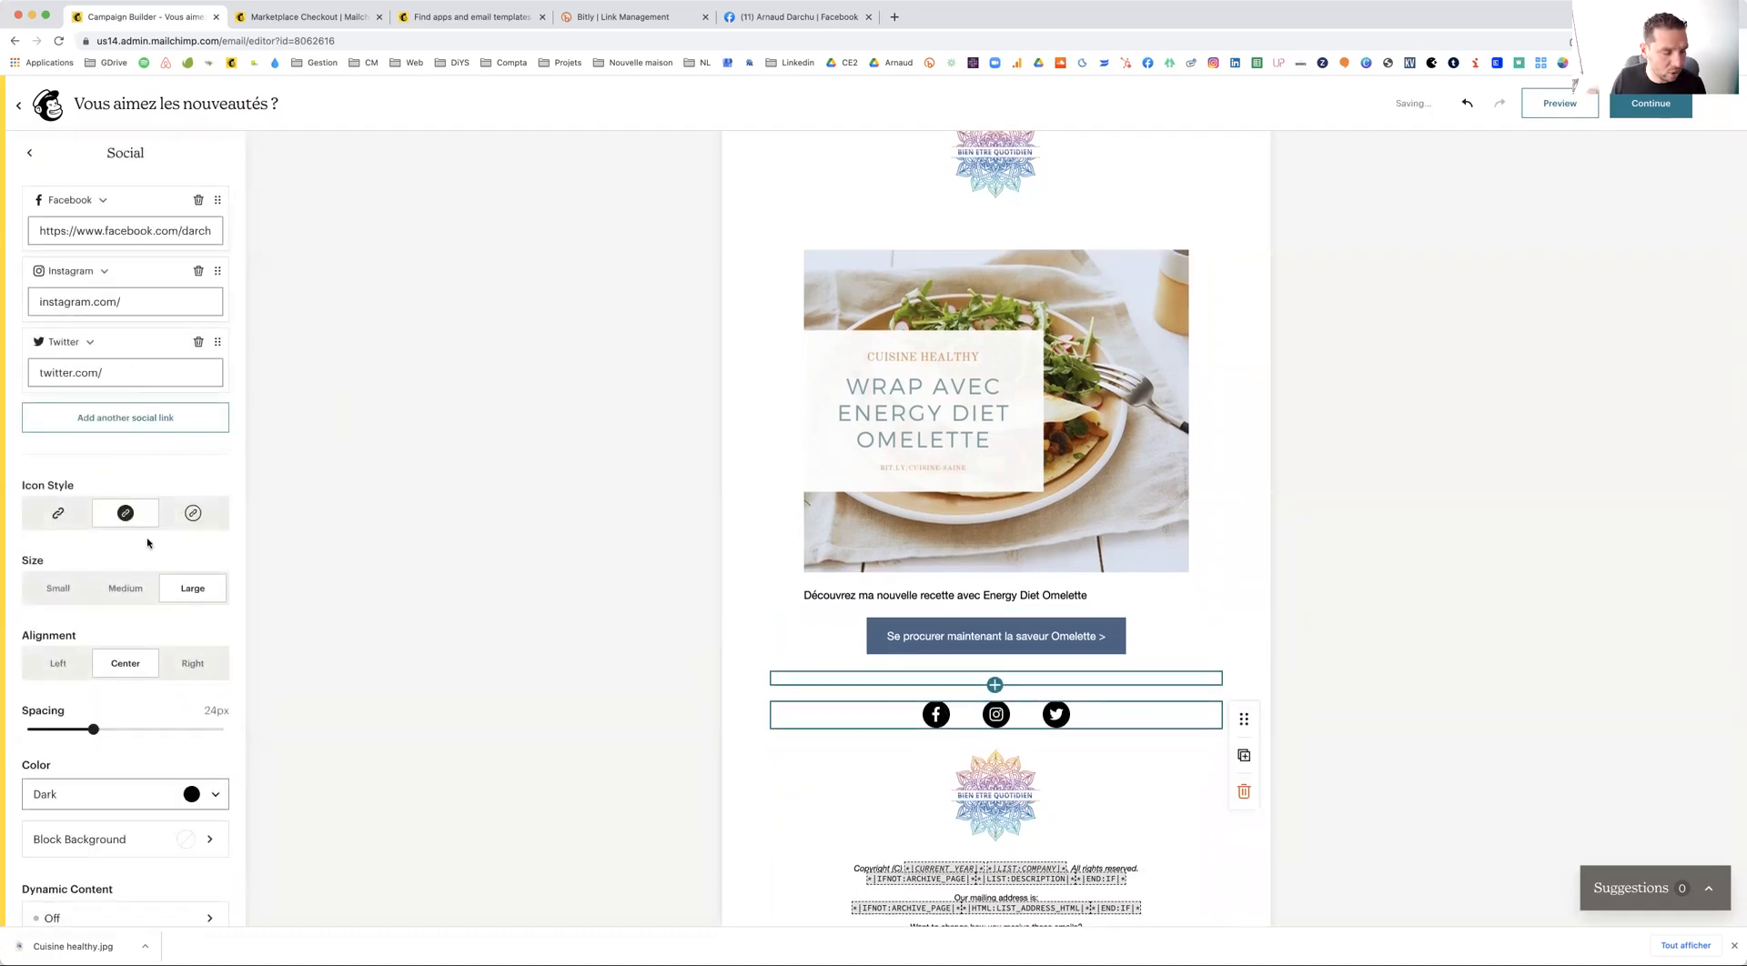
{"action": "left_click", "coordinate": [57, 513]}
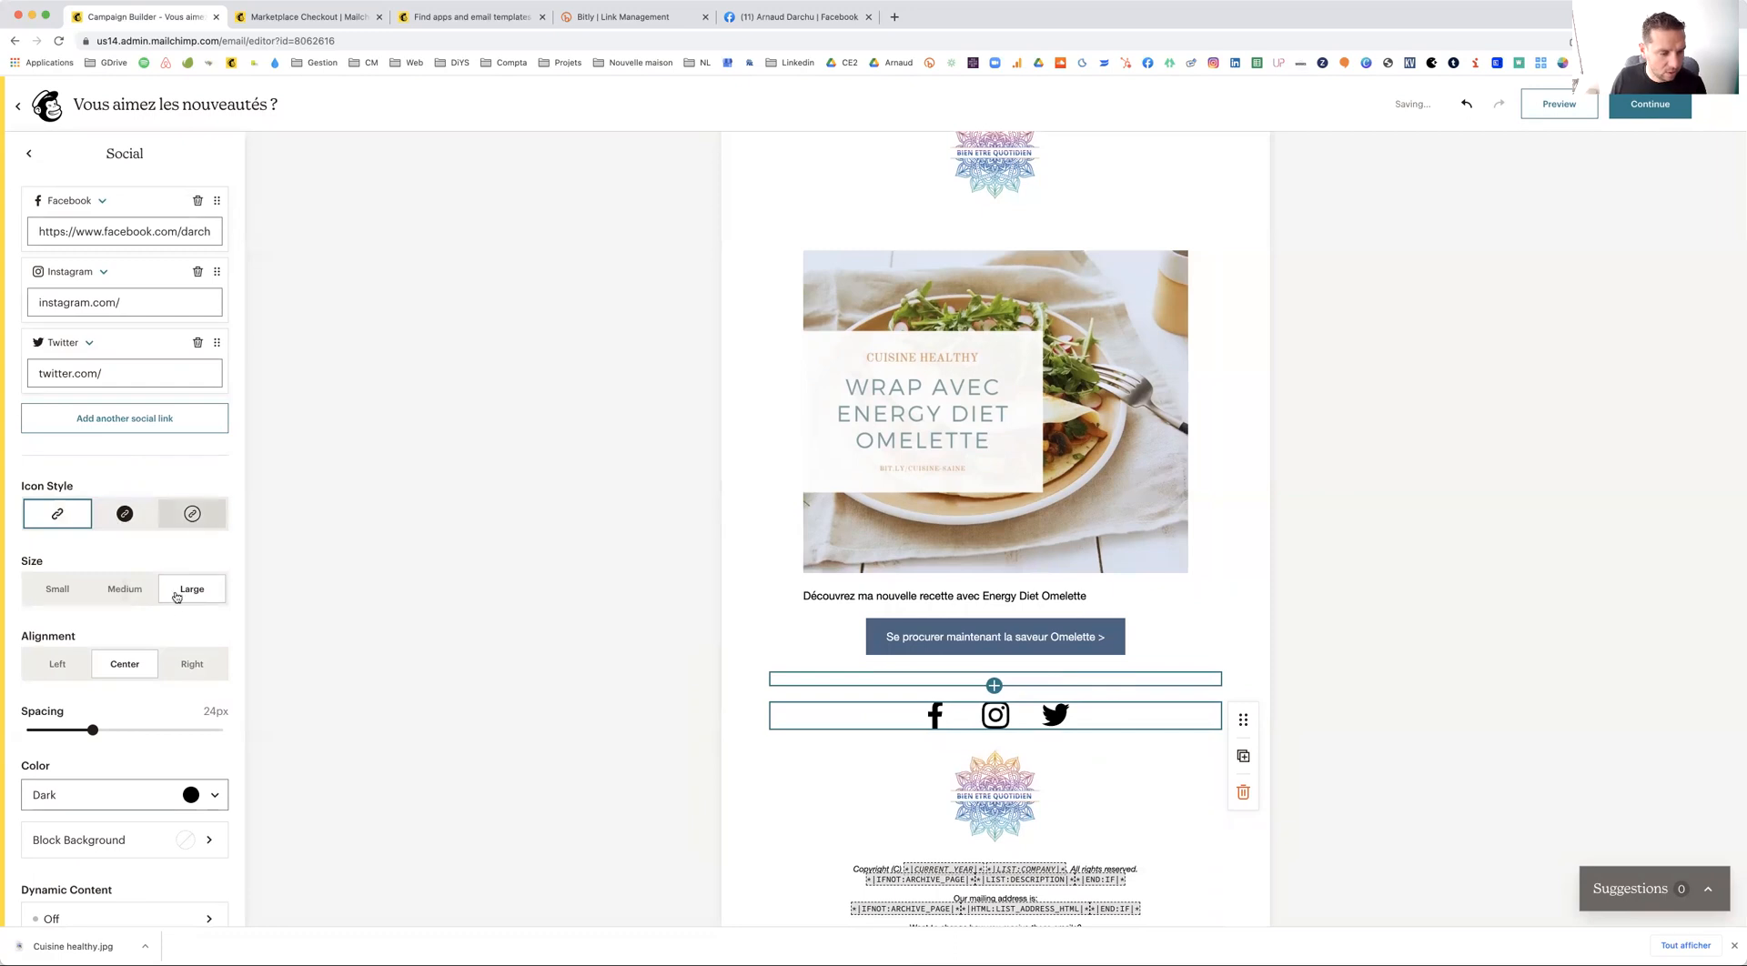
{"action": "left_click", "coordinate": [135, 588]}
{"action": "left_click", "coordinate": [179, 591]}
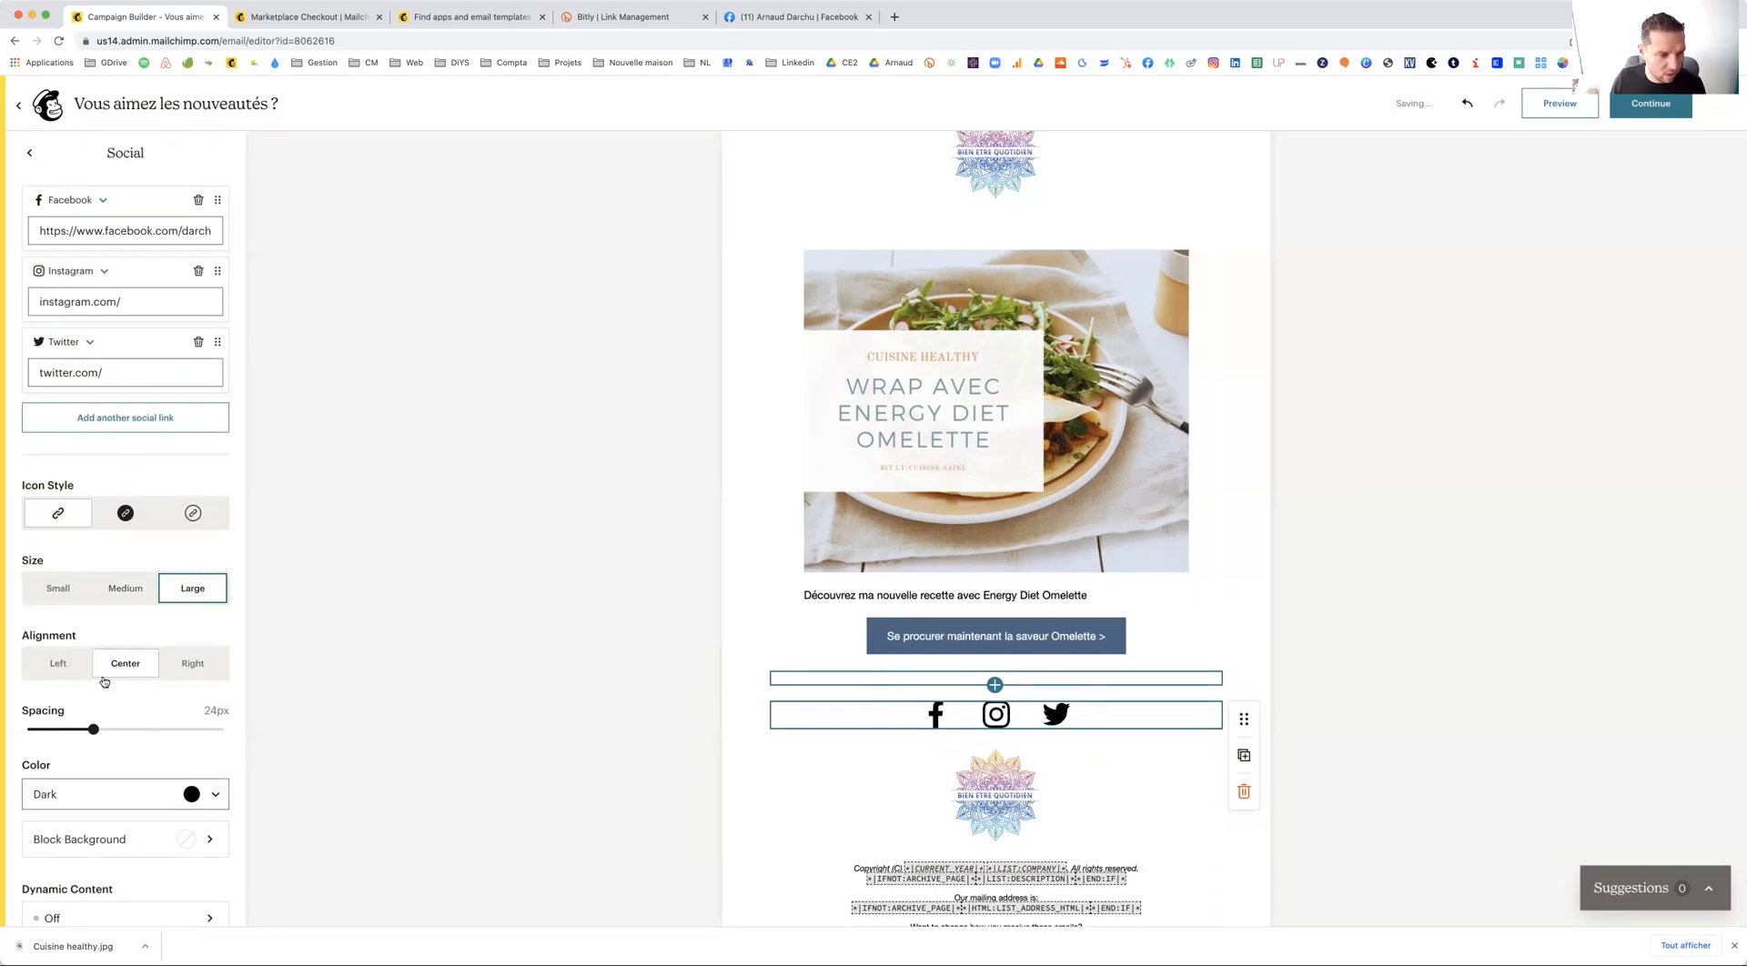
{"action": "left_click_drag", "start_coordinate": [96, 733], "coordinate": [138, 742]}
{"action": "left_click", "coordinate": [212, 793]}
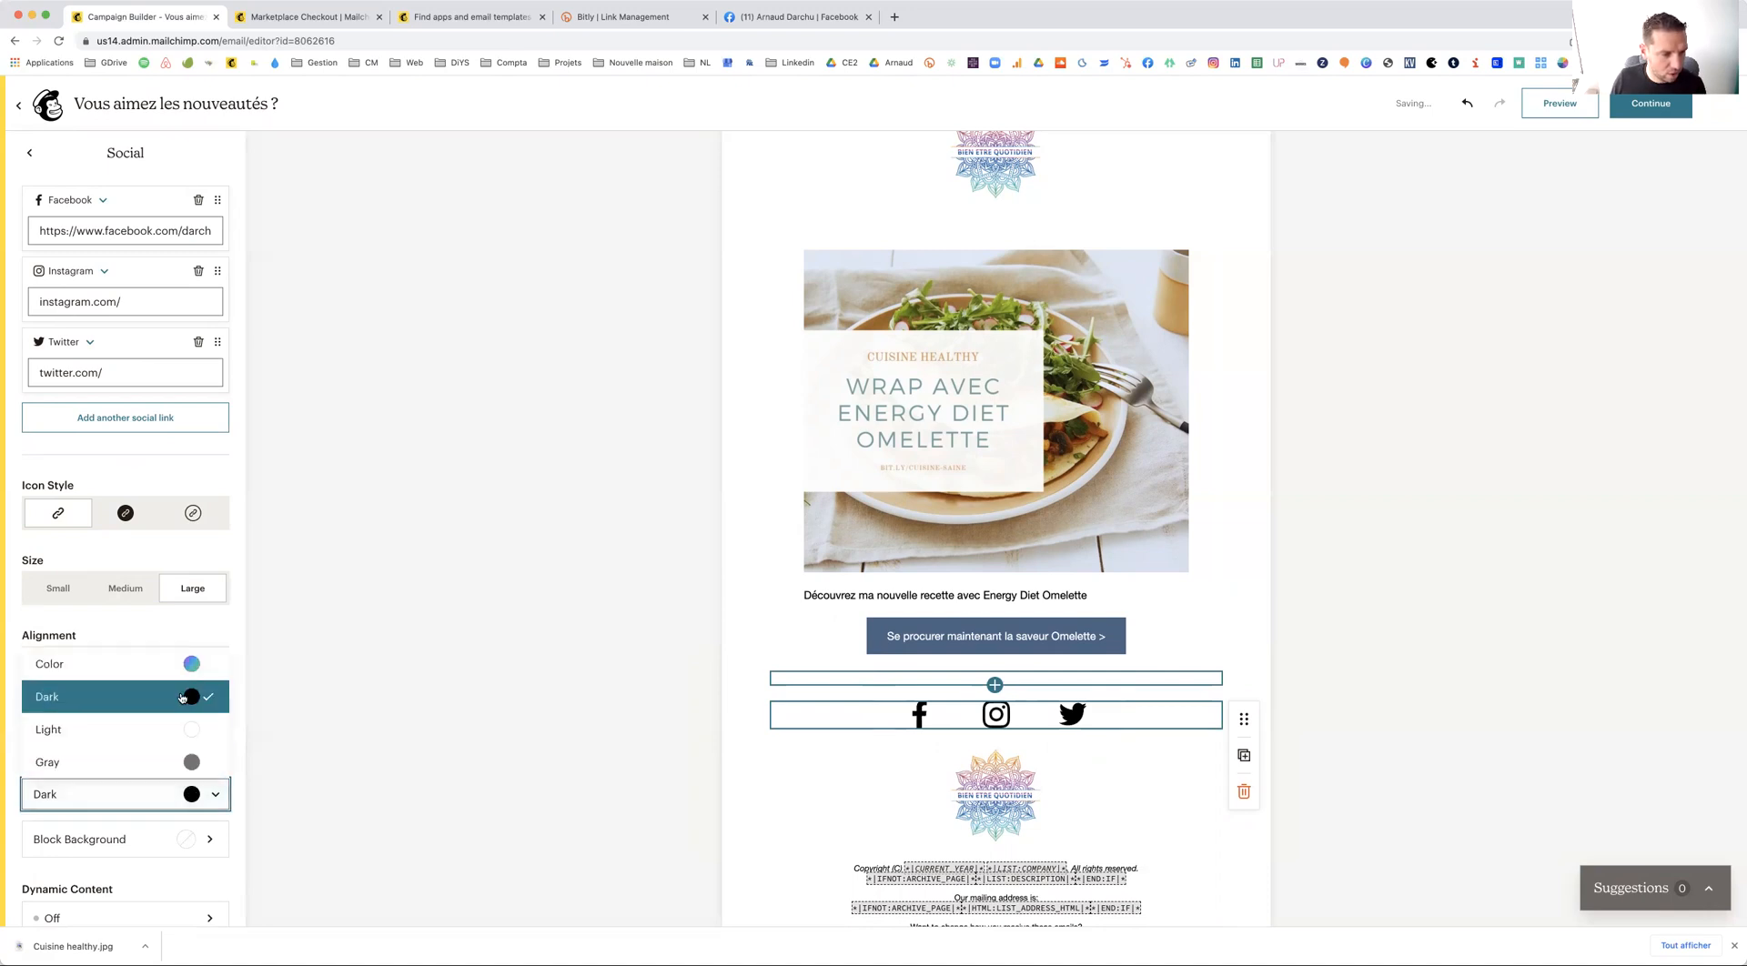
{"action": "left_click", "coordinate": [191, 666]}
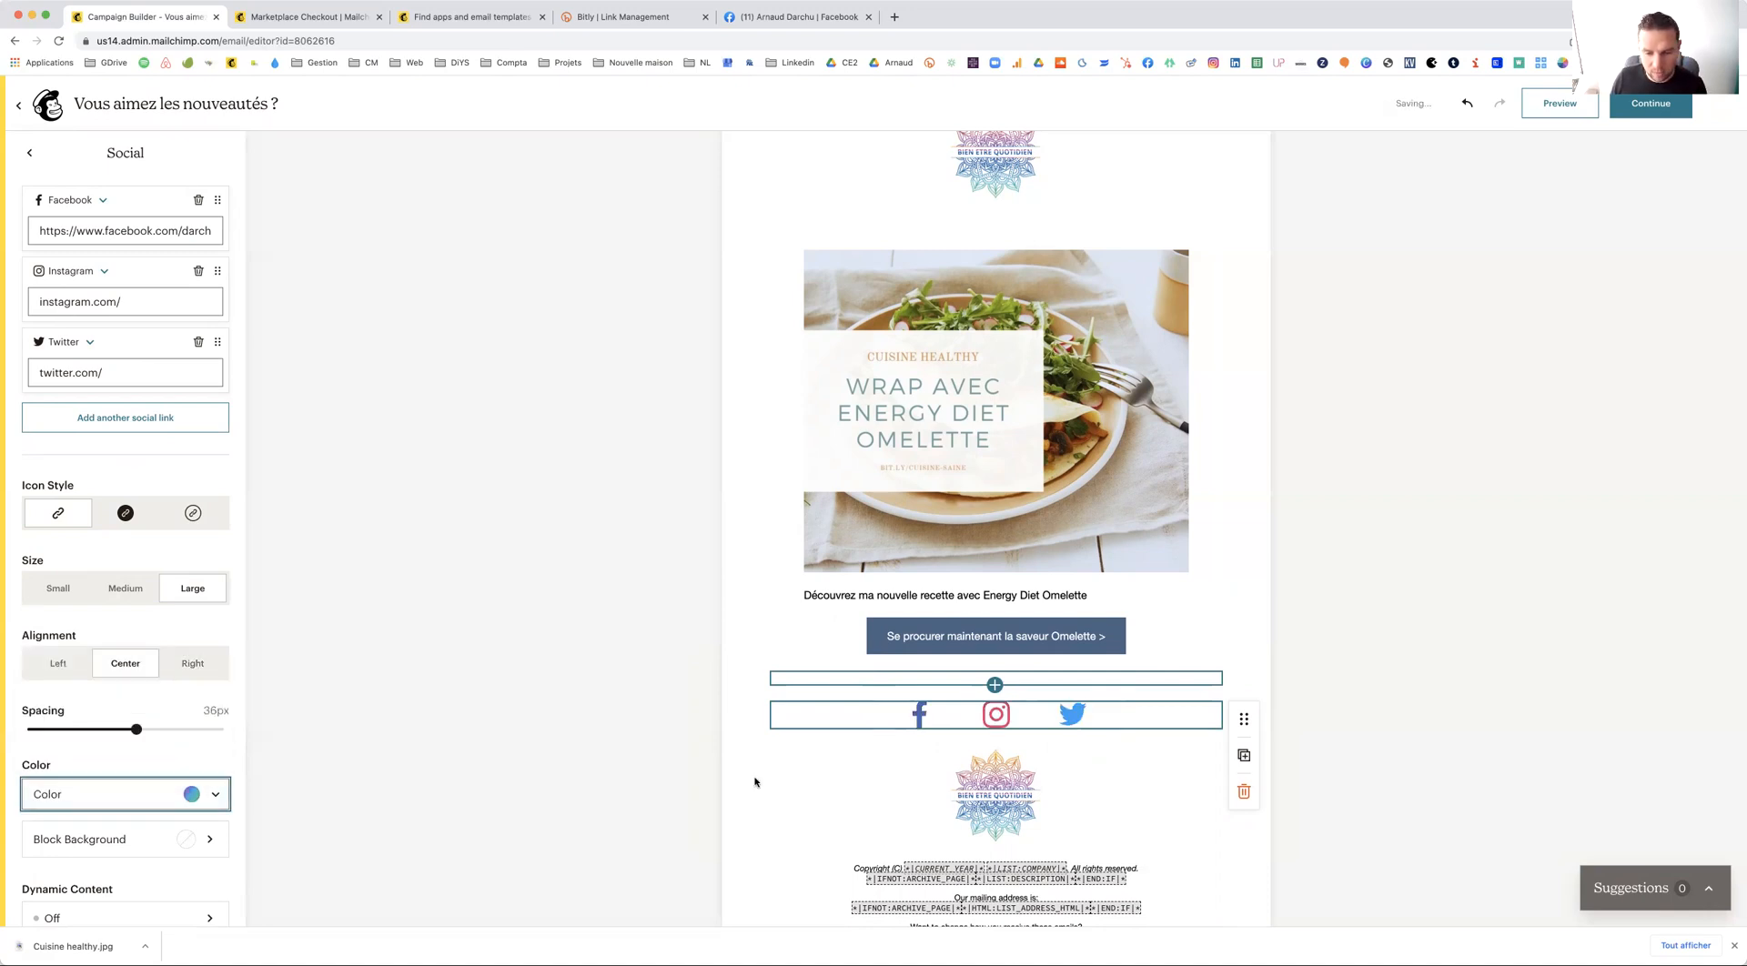
Delete the logo below the social icons and select the footer sentences about updating preferences and unsubscribing
{"action": "scroll", "coordinate": [1080, 814], "scroll_direction": "down", "scroll_amount": 1}
{"action": "scroll", "coordinate": [1008, 715], "scroll_direction": "up", "scroll_amount": 2}
{"action": "scroll", "coordinate": [1008, 715], "scroll_direction": "up", "scroll_amount": 1}
{"action": "scroll", "coordinate": [1008, 714], "scroll_direction": "down", "scroll_amount": 3}
{"action": "left_click", "coordinate": [1074, 737]}
{"action": "left_click", "coordinate": [1254, 689]}
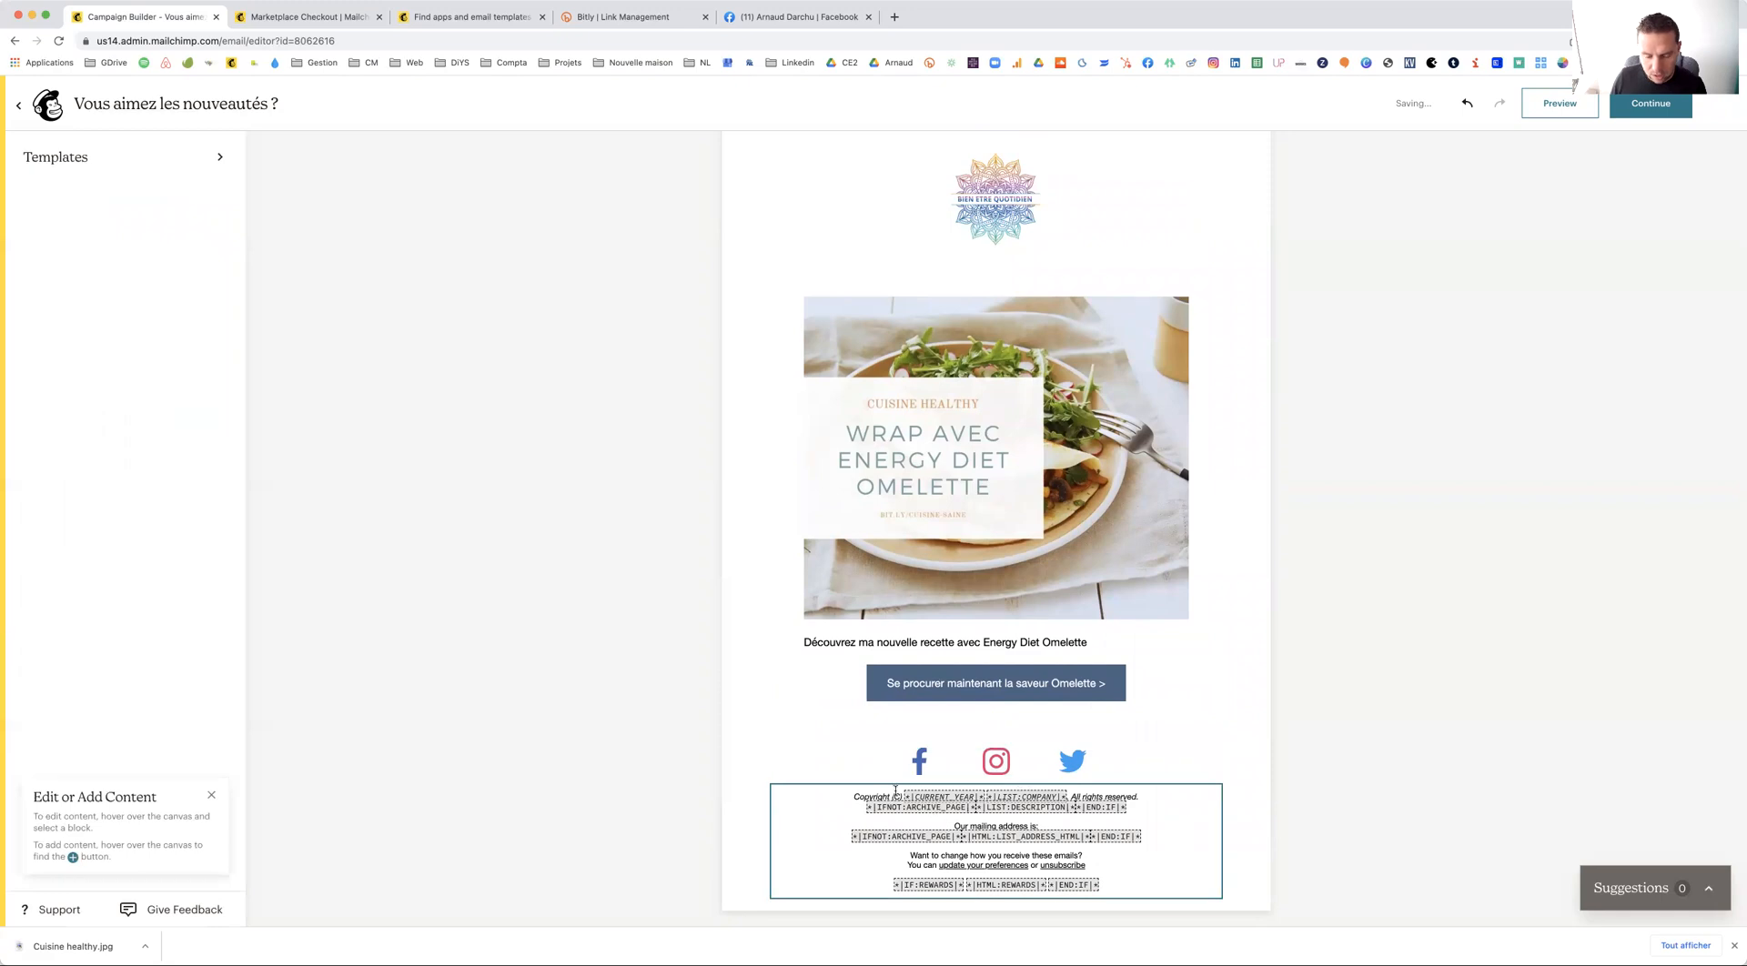
{"action": "left_click", "coordinate": [936, 802]}
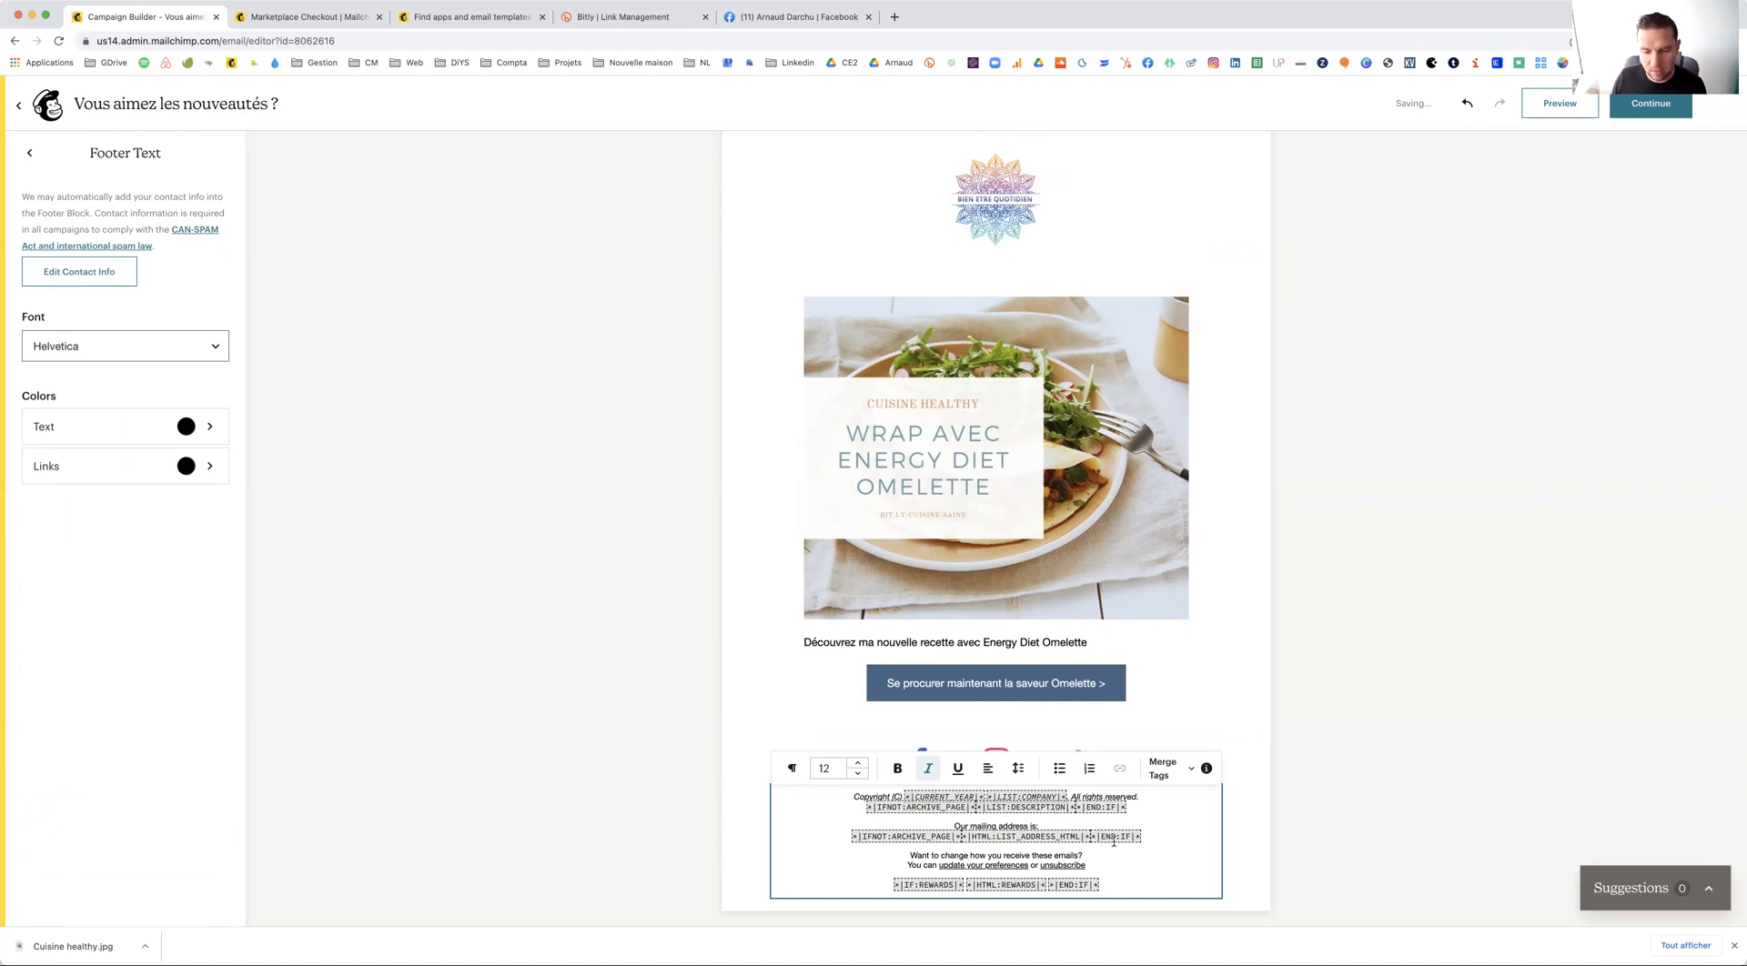
{"action": "left_click_drag", "start_coordinate": [1091, 868], "coordinate": [905, 851]}
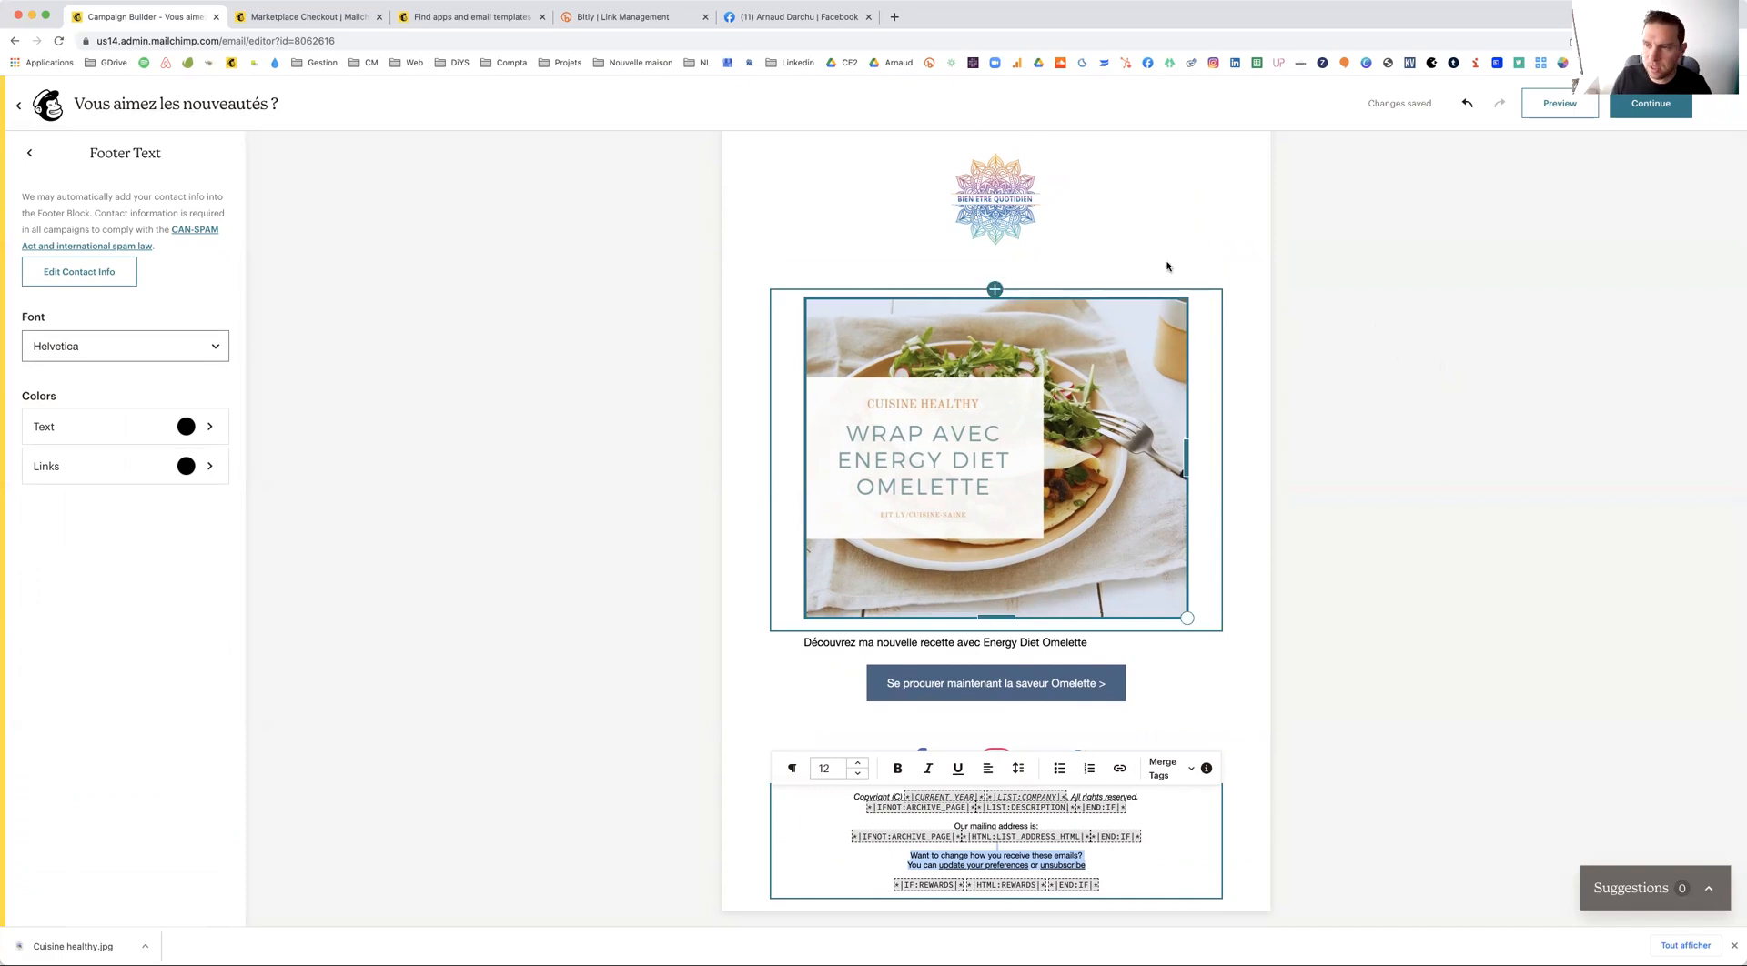
Preview the whole email in desktop and mobile view, and return to the builder
{"action": "left_click", "coordinate": [1561, 107]}
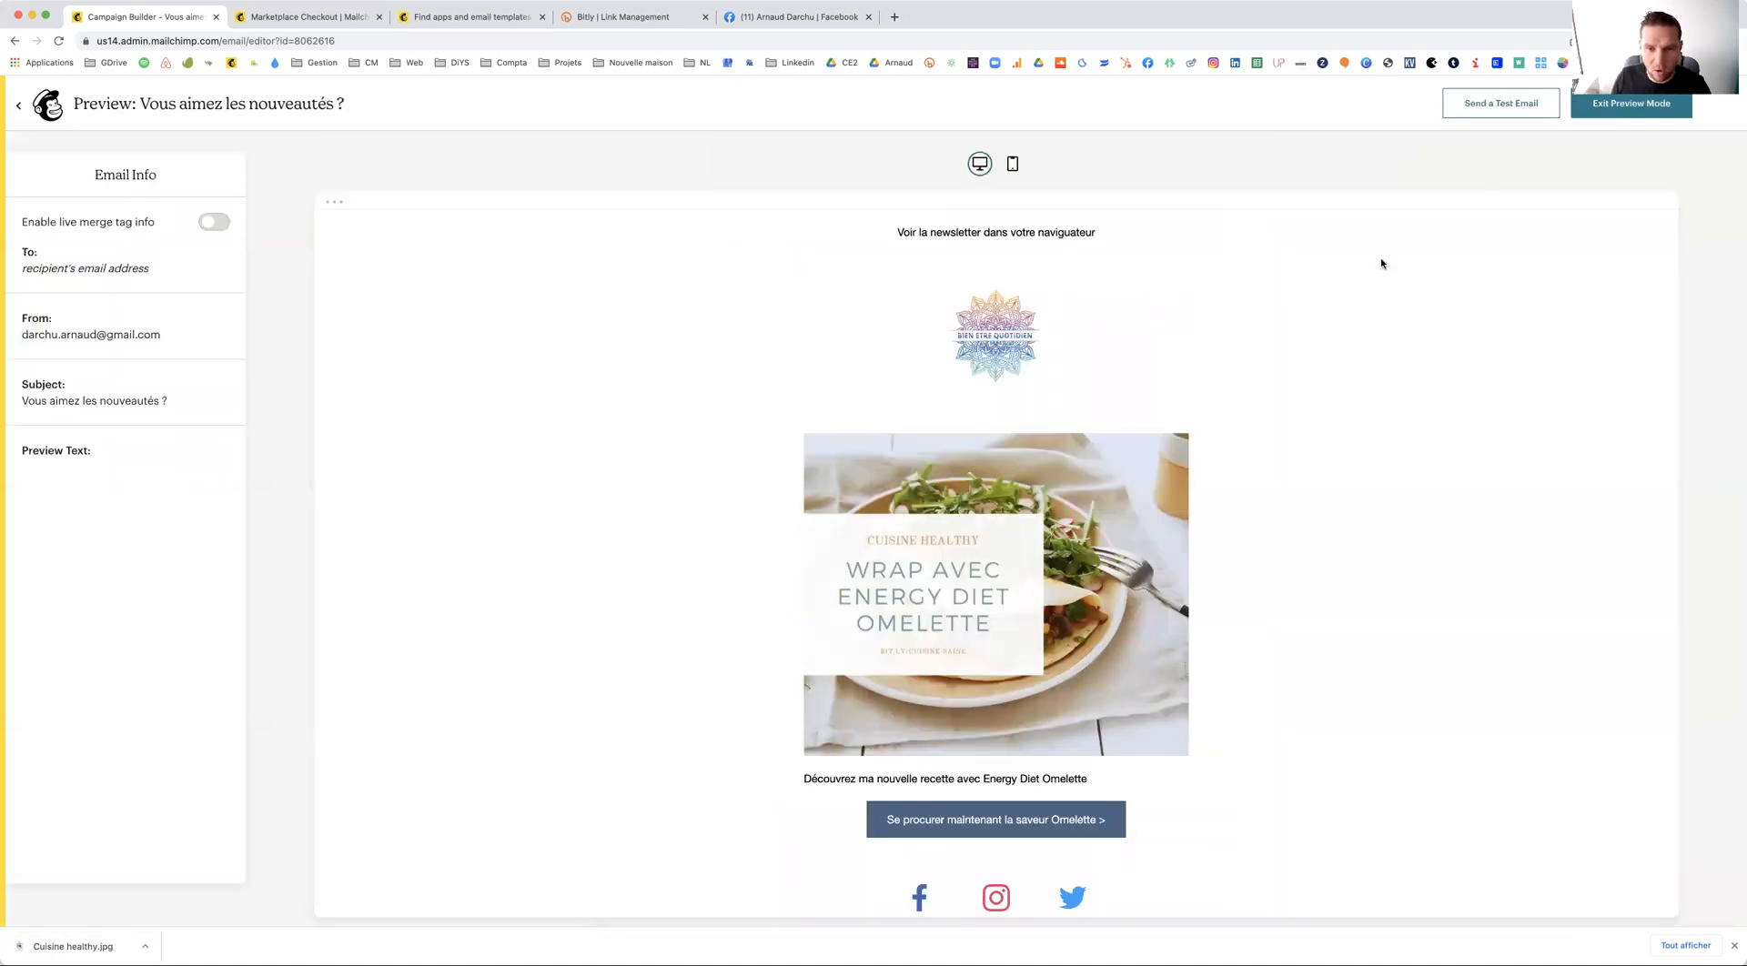
{"action": "scroll", "coordinate": [1380, 258], "scroll_direction": "down", "scroll_amount": 3}
{"action": "left_click", "coordinate": [1022, 166]}
{"action": "scroll", "coordinate": [1010, 331], "scroll_direction": "down", "scroll_amount": 3}
{"action": "scroll", "coordinate": [1012, 330], "scroll_direction": "up", "scroll_amount": 10}
{"action": "scroll", "coordinate": [1011, 329], "scroll_direction": "down", "scroll_amount": 10}
{"action": "scroll", "coordinate": [1012, 329], "scroll_direction": "up", "scroll_amount": 10}
{"action": "scroll", "coordinate": [1014, 329], "scroll_direction": "down", "scroll_amount": 10}
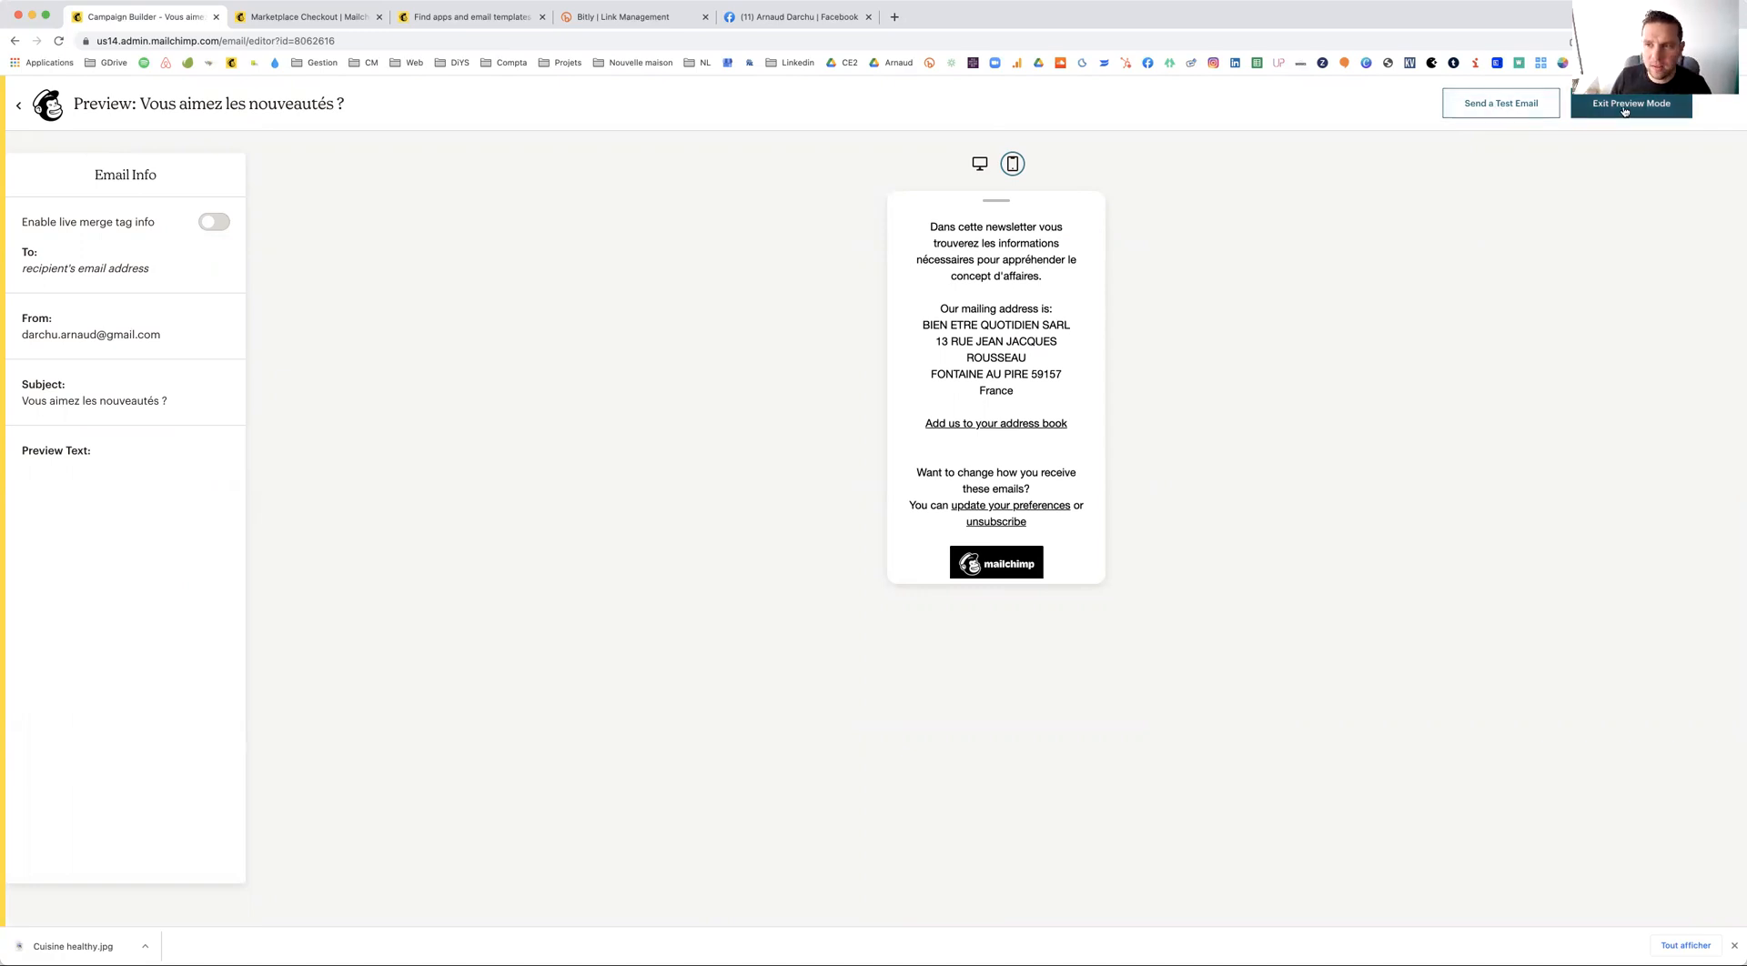
{"action": "left_click", "coordinate": [1625, 110]}
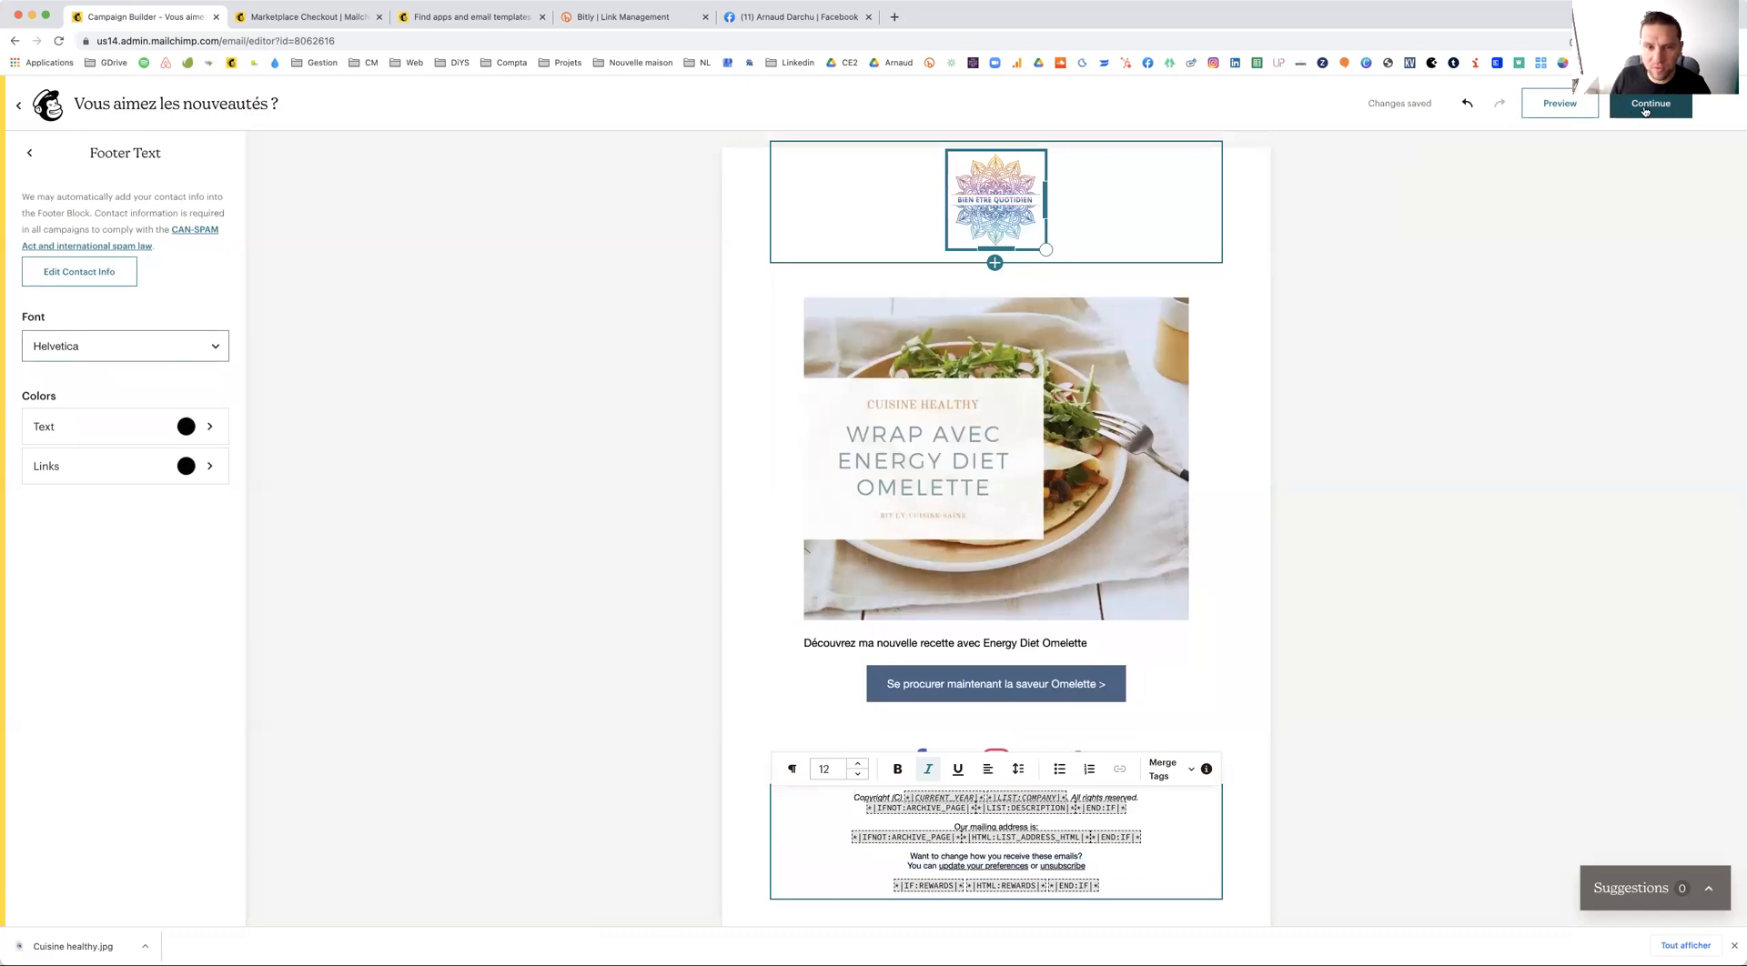
Continue to the campaign overview and change the ending of the campaign URL to vous-aimez-les-nouveautes
{"action": "left_click", "coordinate": [1642, 106]}
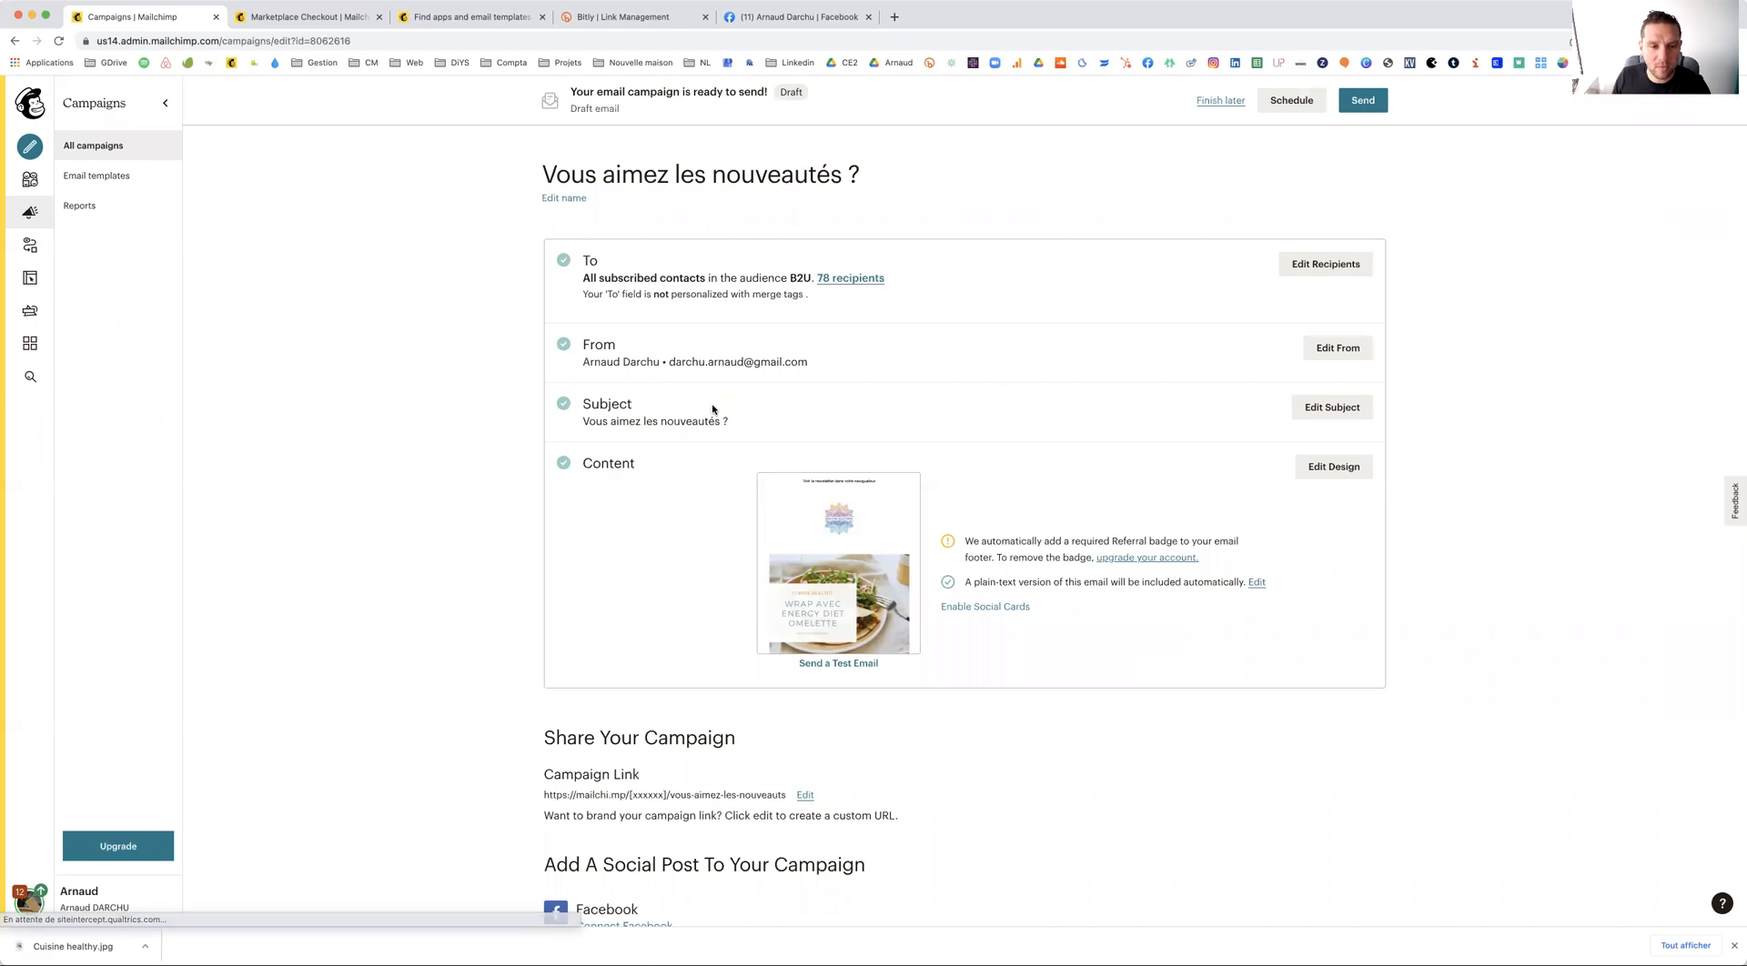
{"action": "mouse_move", "coordinate": [831, 534]}
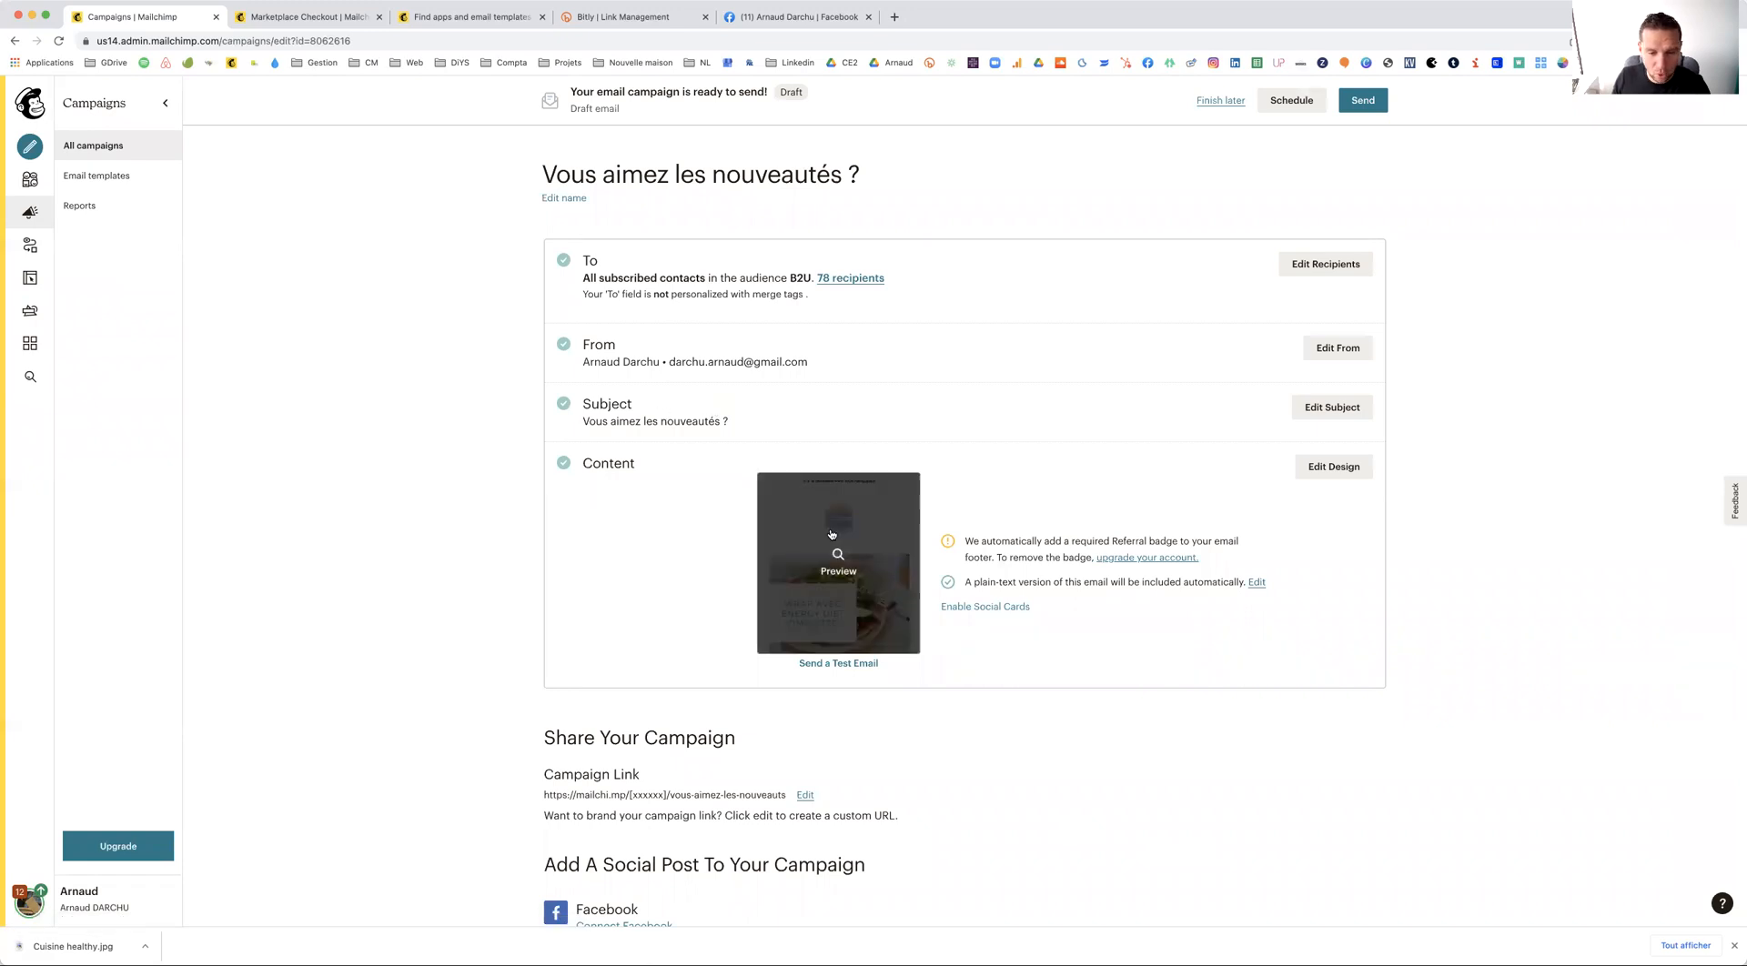
{"action": "scroll", "coordinate": [810, 564], "scroll_direction": "down", "scroll_amount": 3}
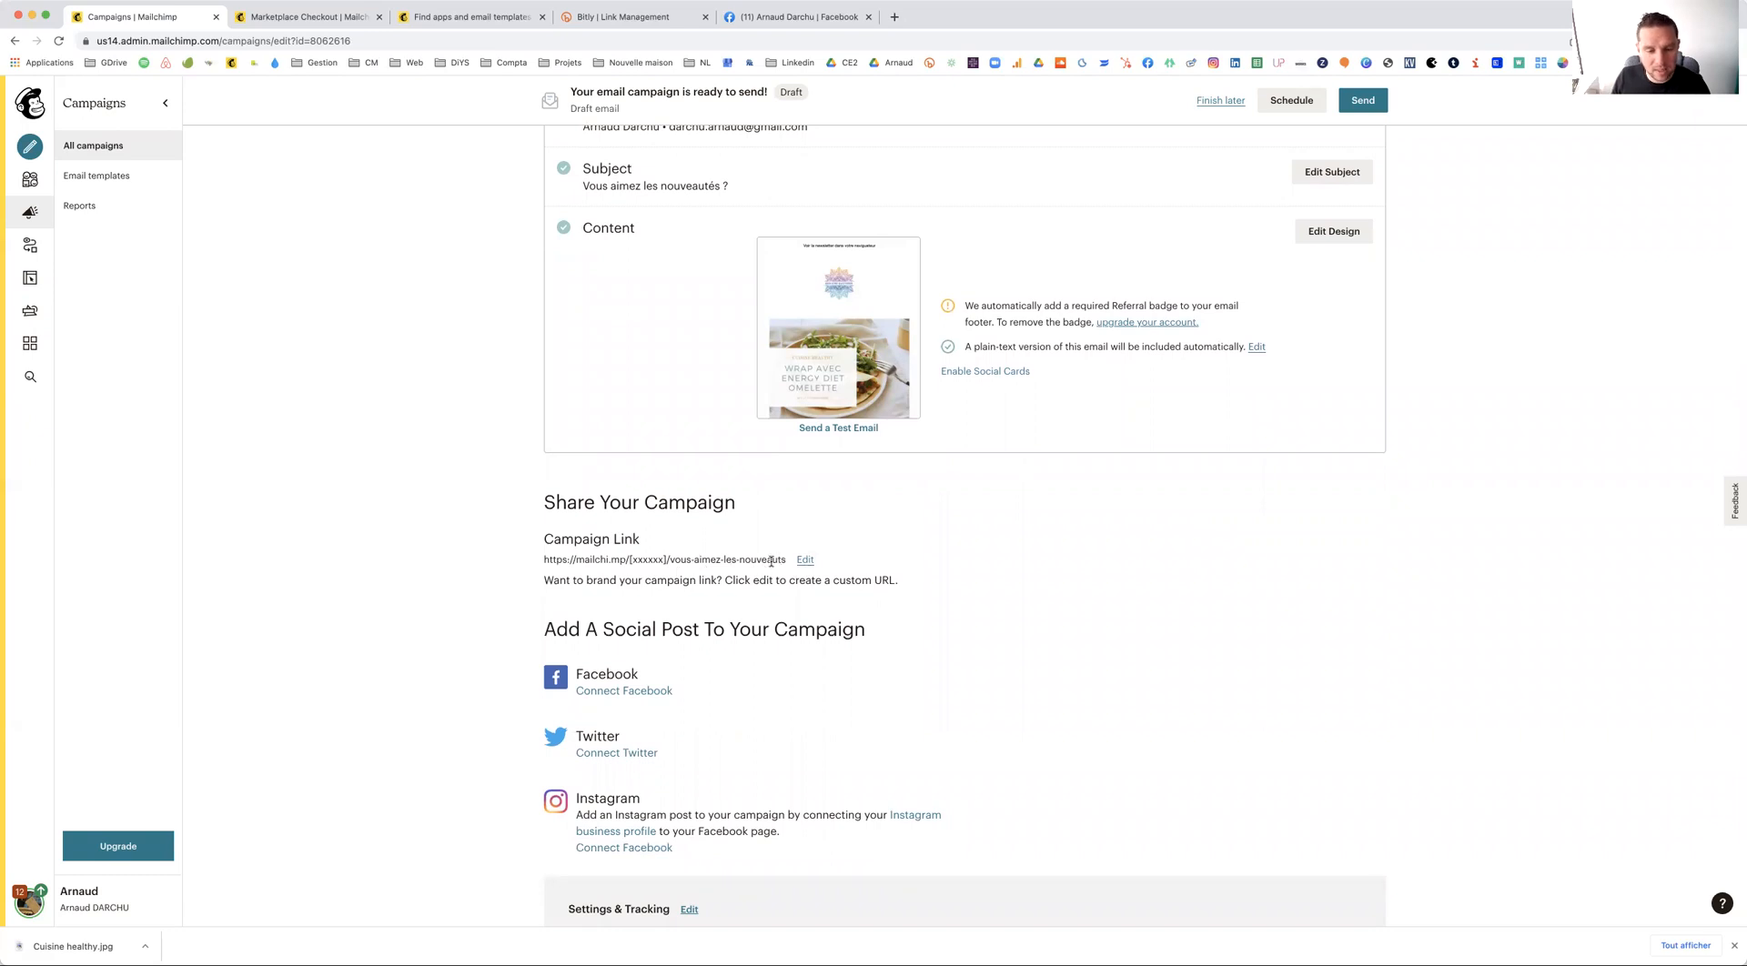
{"action": "left_click", "coordinate": [806, 561]}
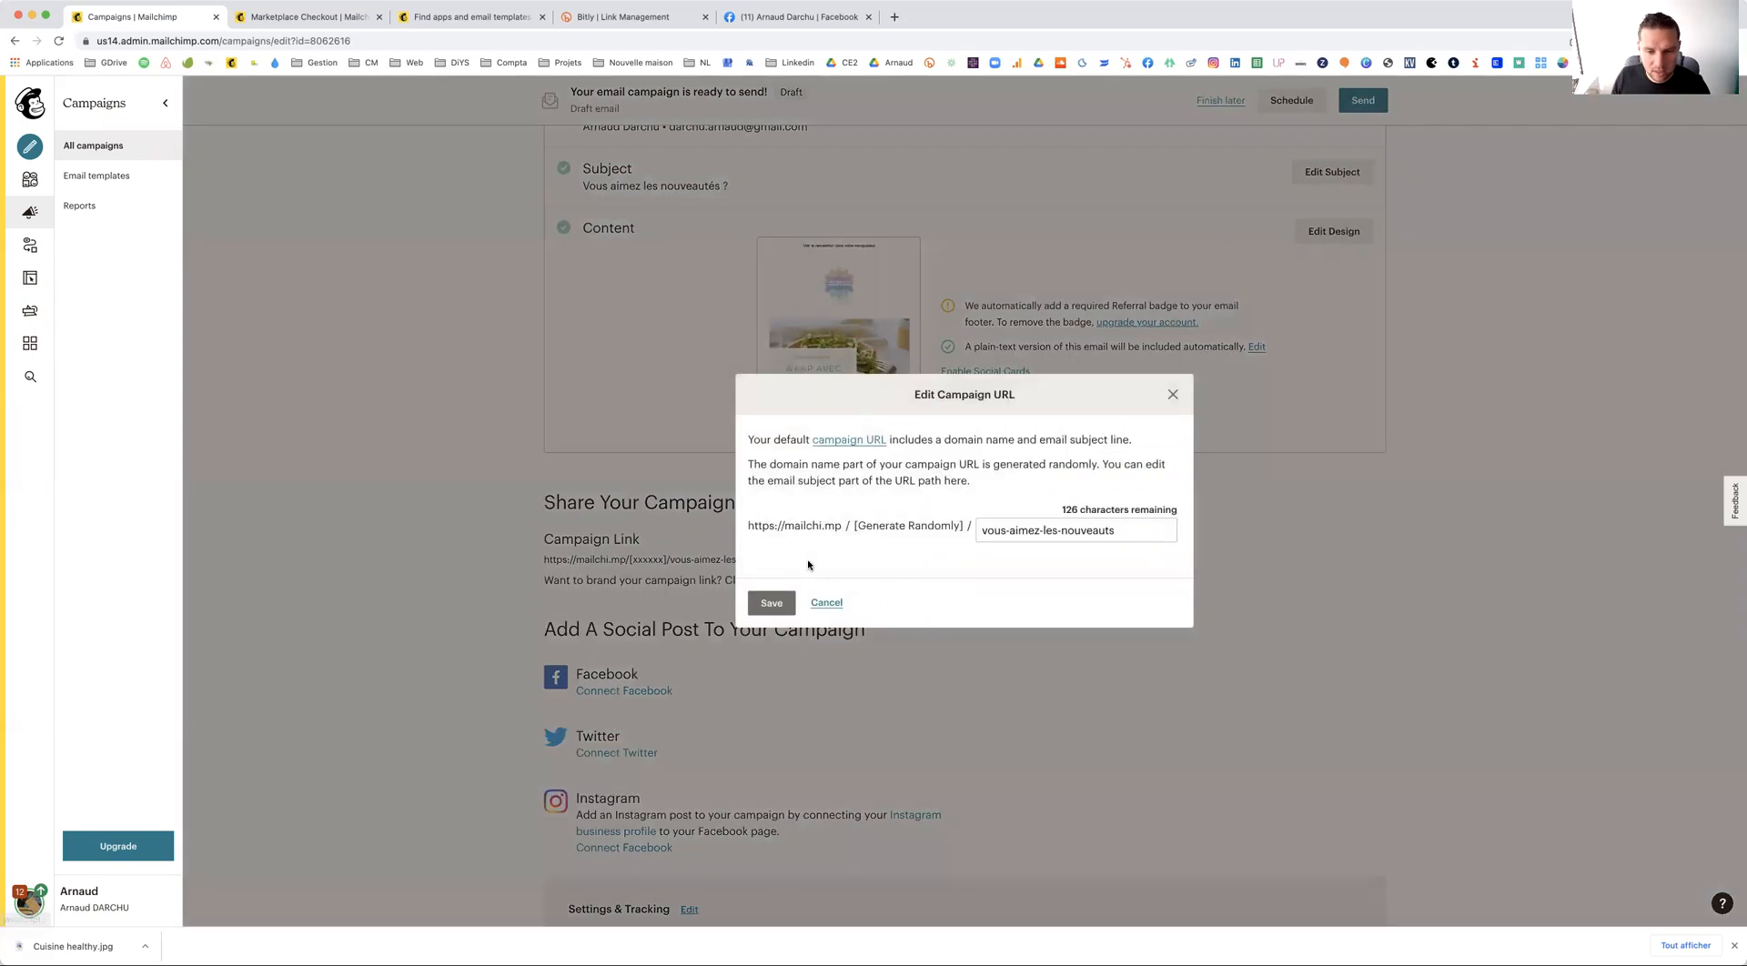
{"action": "left_click", "coordinate": [1110, 530]}
{"action": "type", "text": "e"}
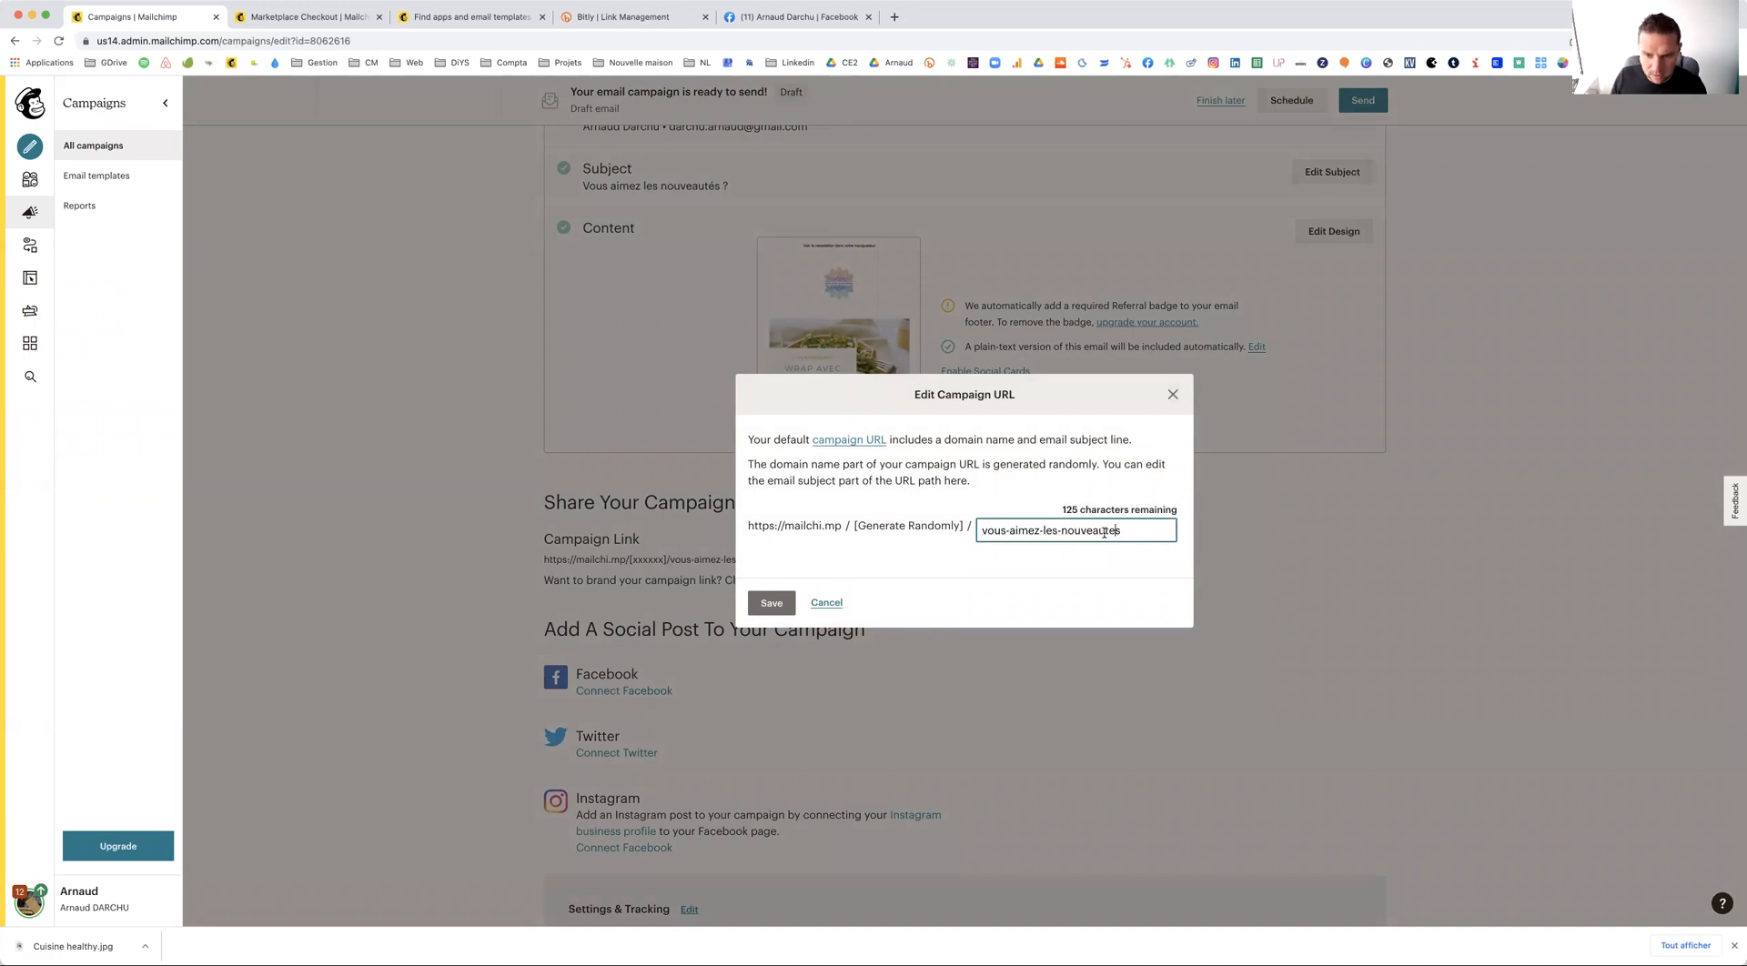
{"action": "left_click", "coordinate": [773, 605]}
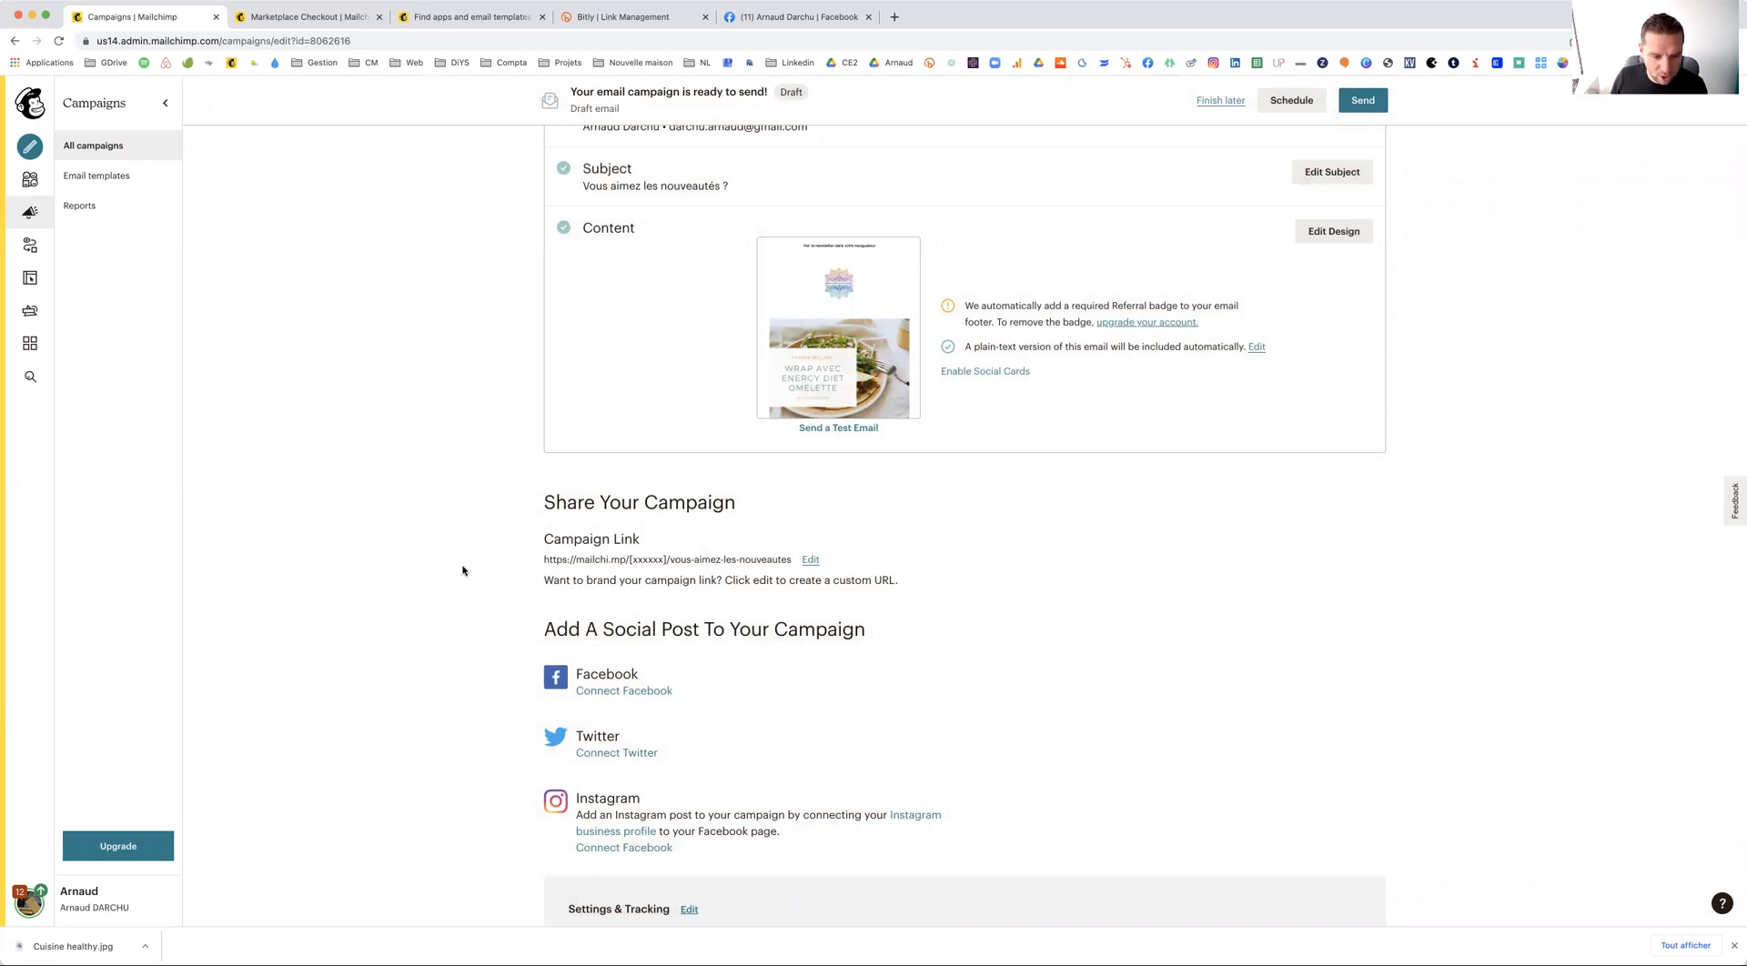
Leave the reviewed campaign as a draft to finish later and replicate it from the campaigns list
{"action": "scroll", "coordinate": [463, 564], "scroll_direction": "up", "scroll_amount": 1}
{"action": "scroll", "coordinate": [445, 581], "scroll_direction": "down", "scroll_amount": 1}
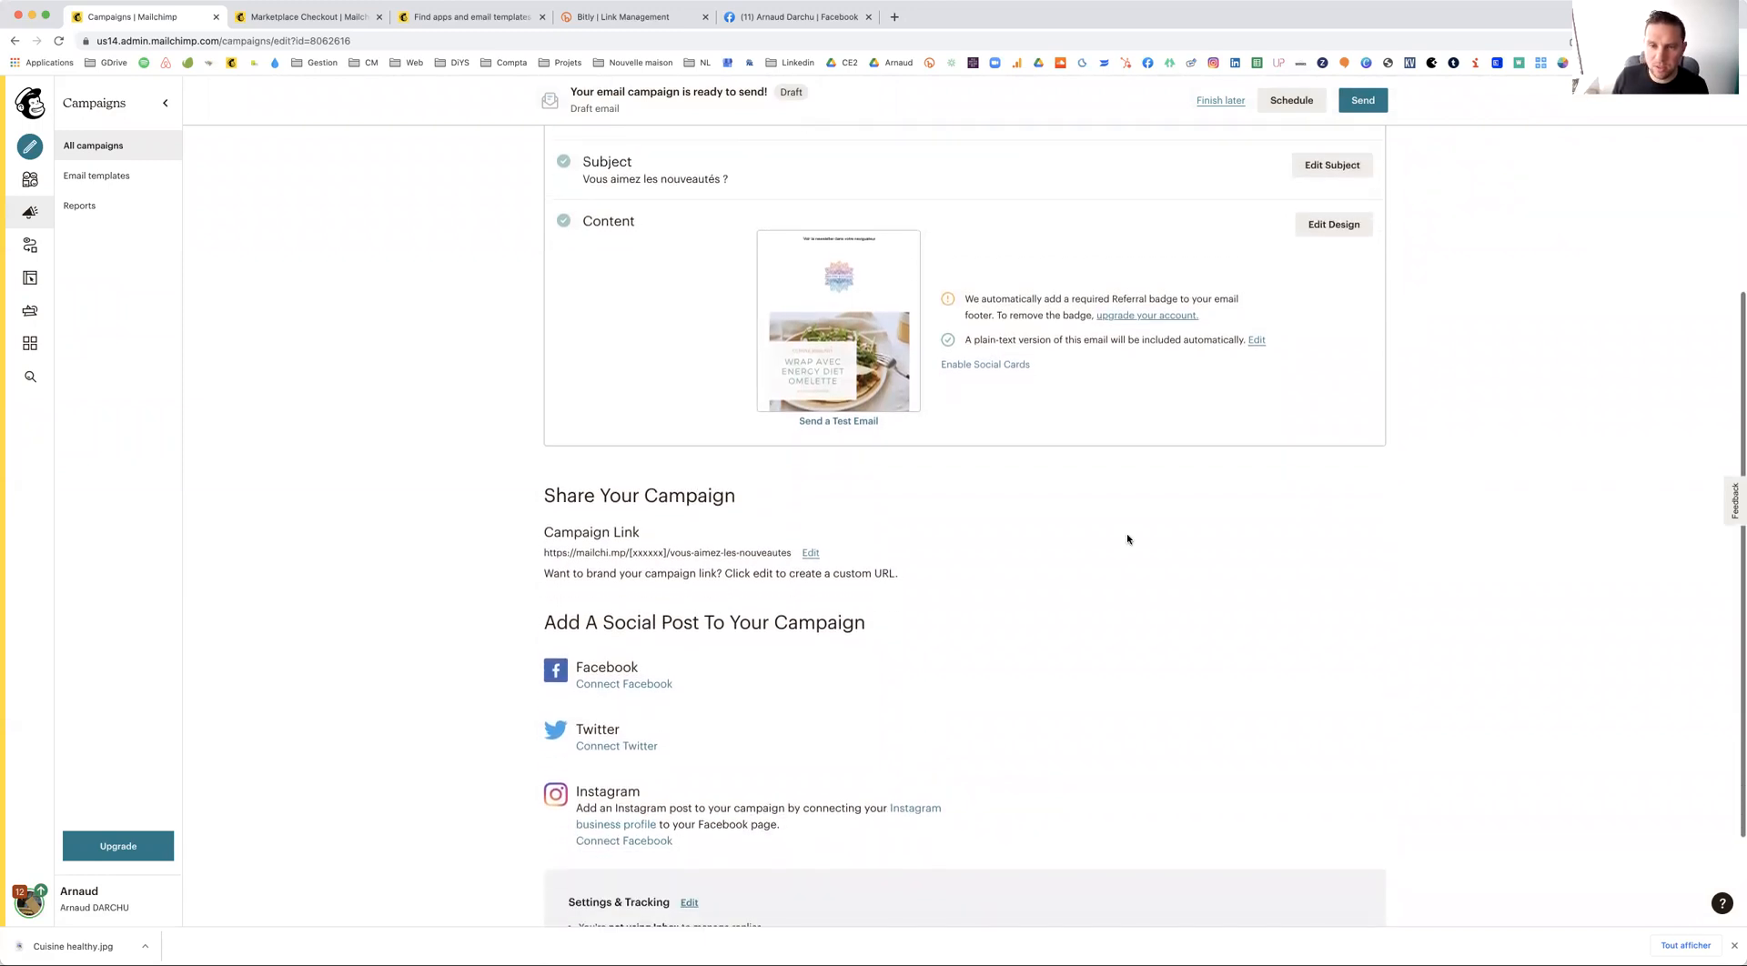
{"action": "scroll", "coordinate": [1210, 327], "scroll_direction": "down", "scroll_amount": 1}
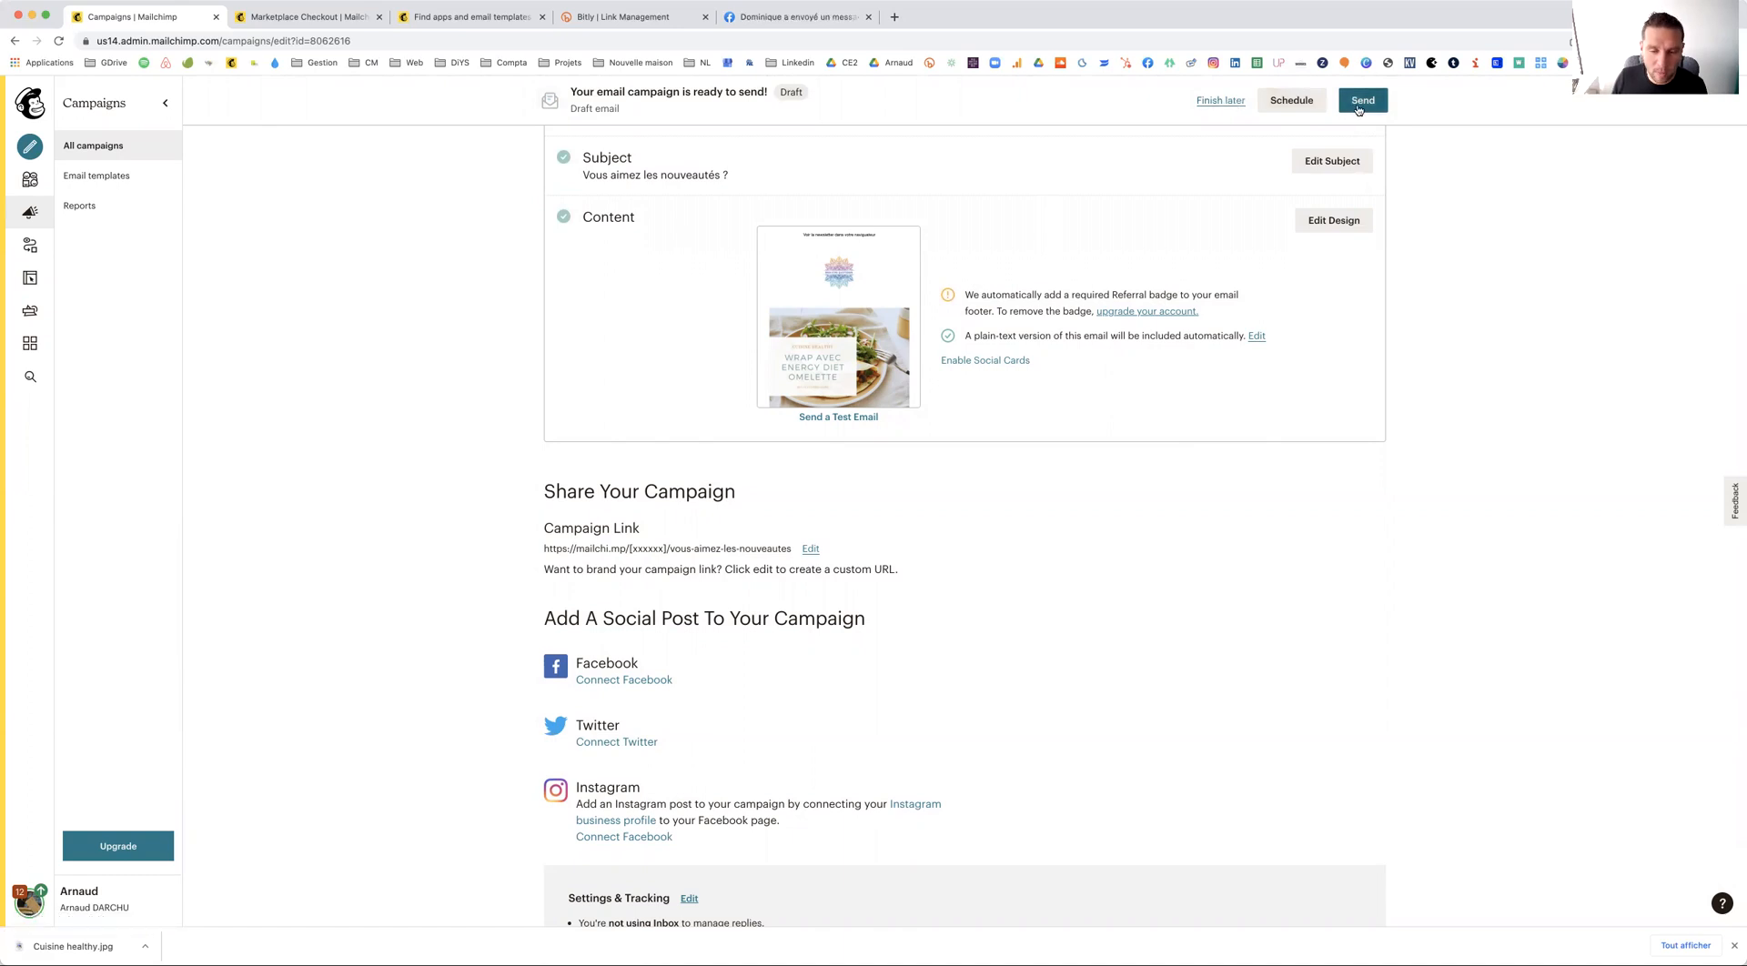
{"action": "scroll", "coordinate": [1161, 204], "scroll_direction": "up", "scroll_amount": 5}
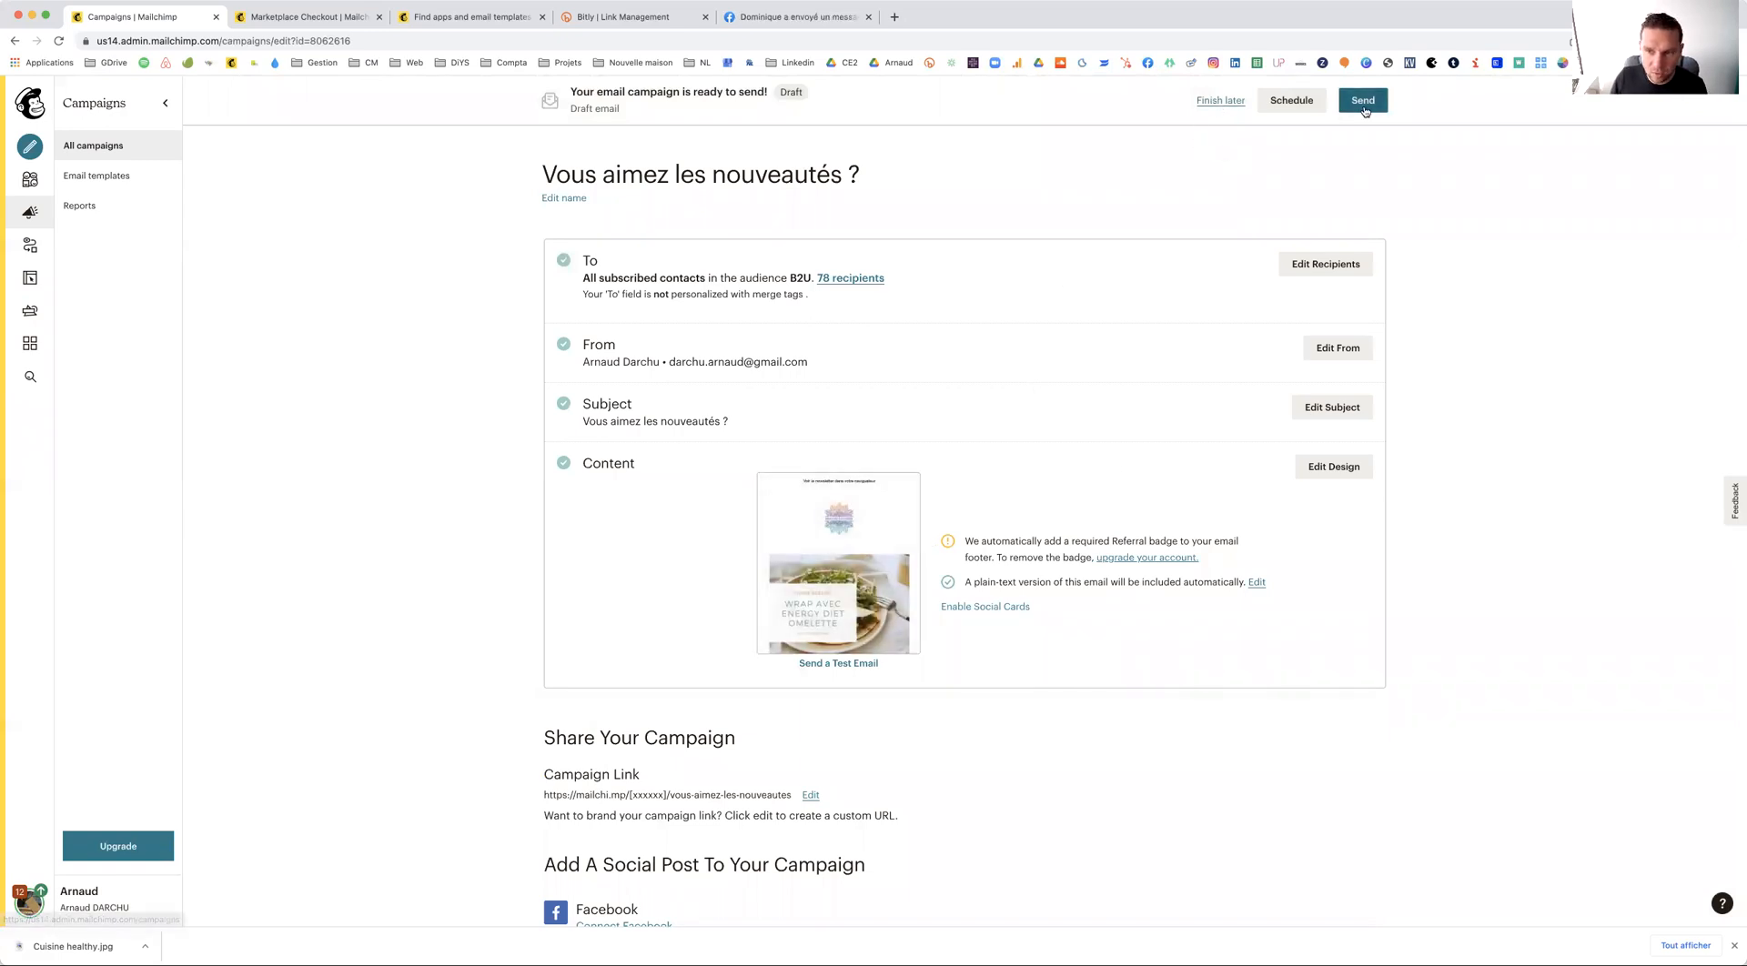
{"action": "left_click", "coordinate": [1219, 106]}
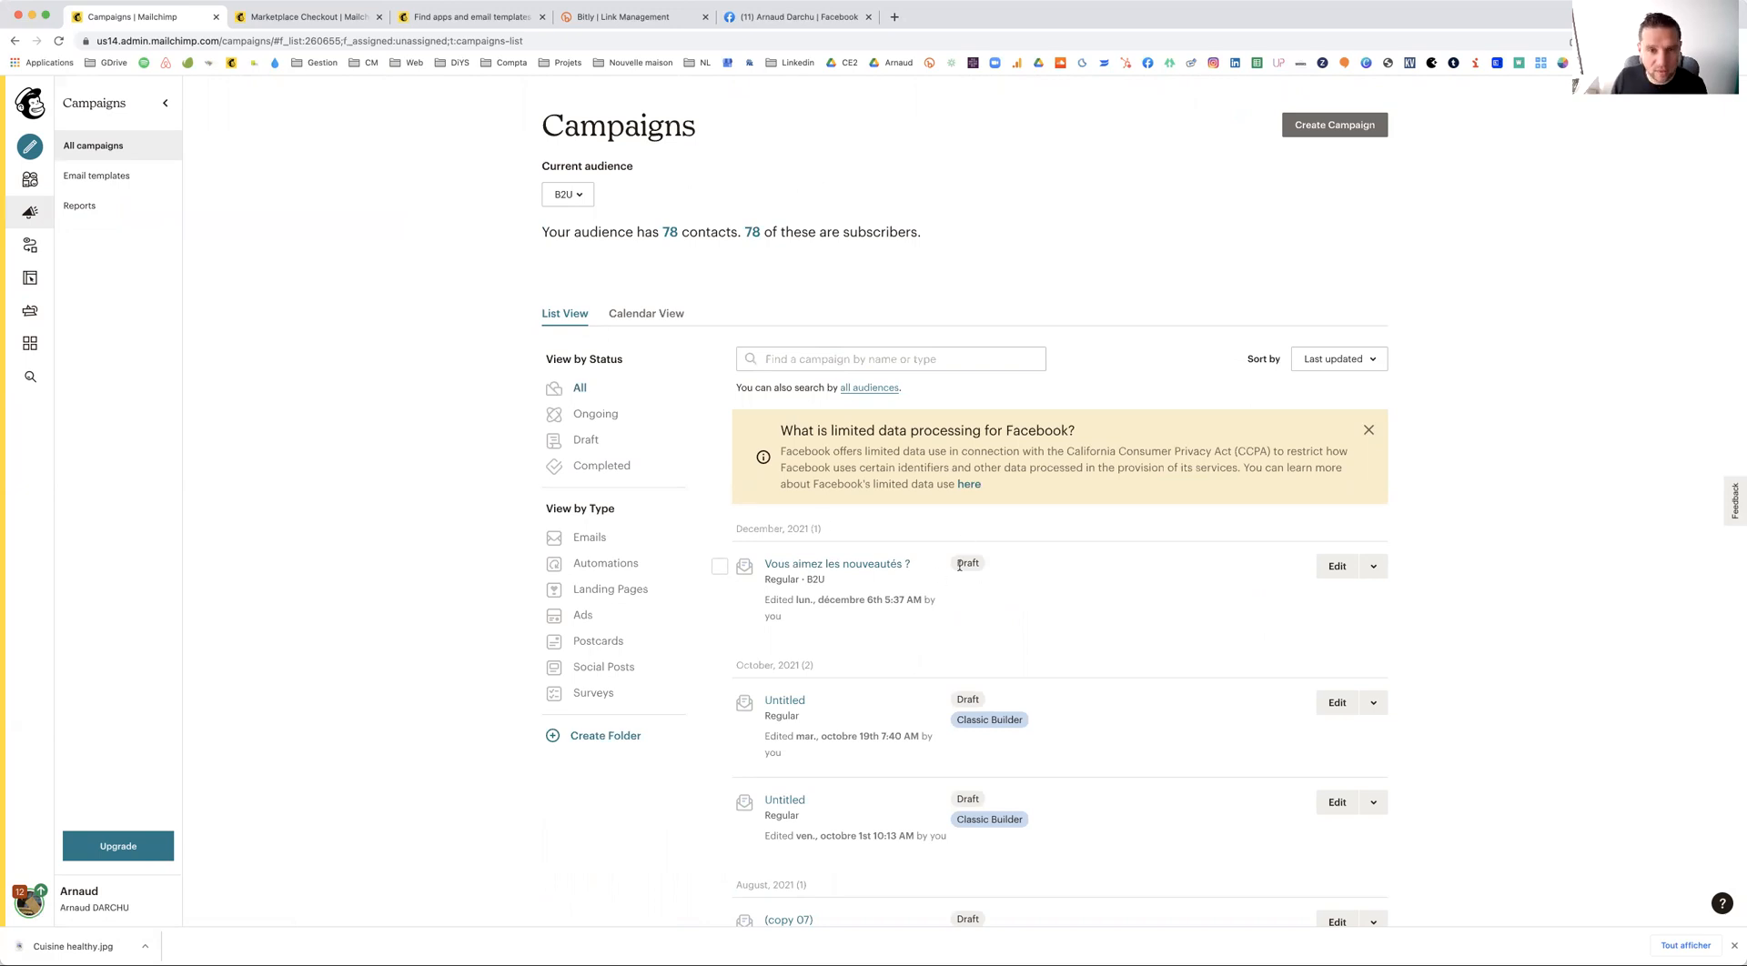
{"action": "left_click", "coordinate": [1373, 566]}
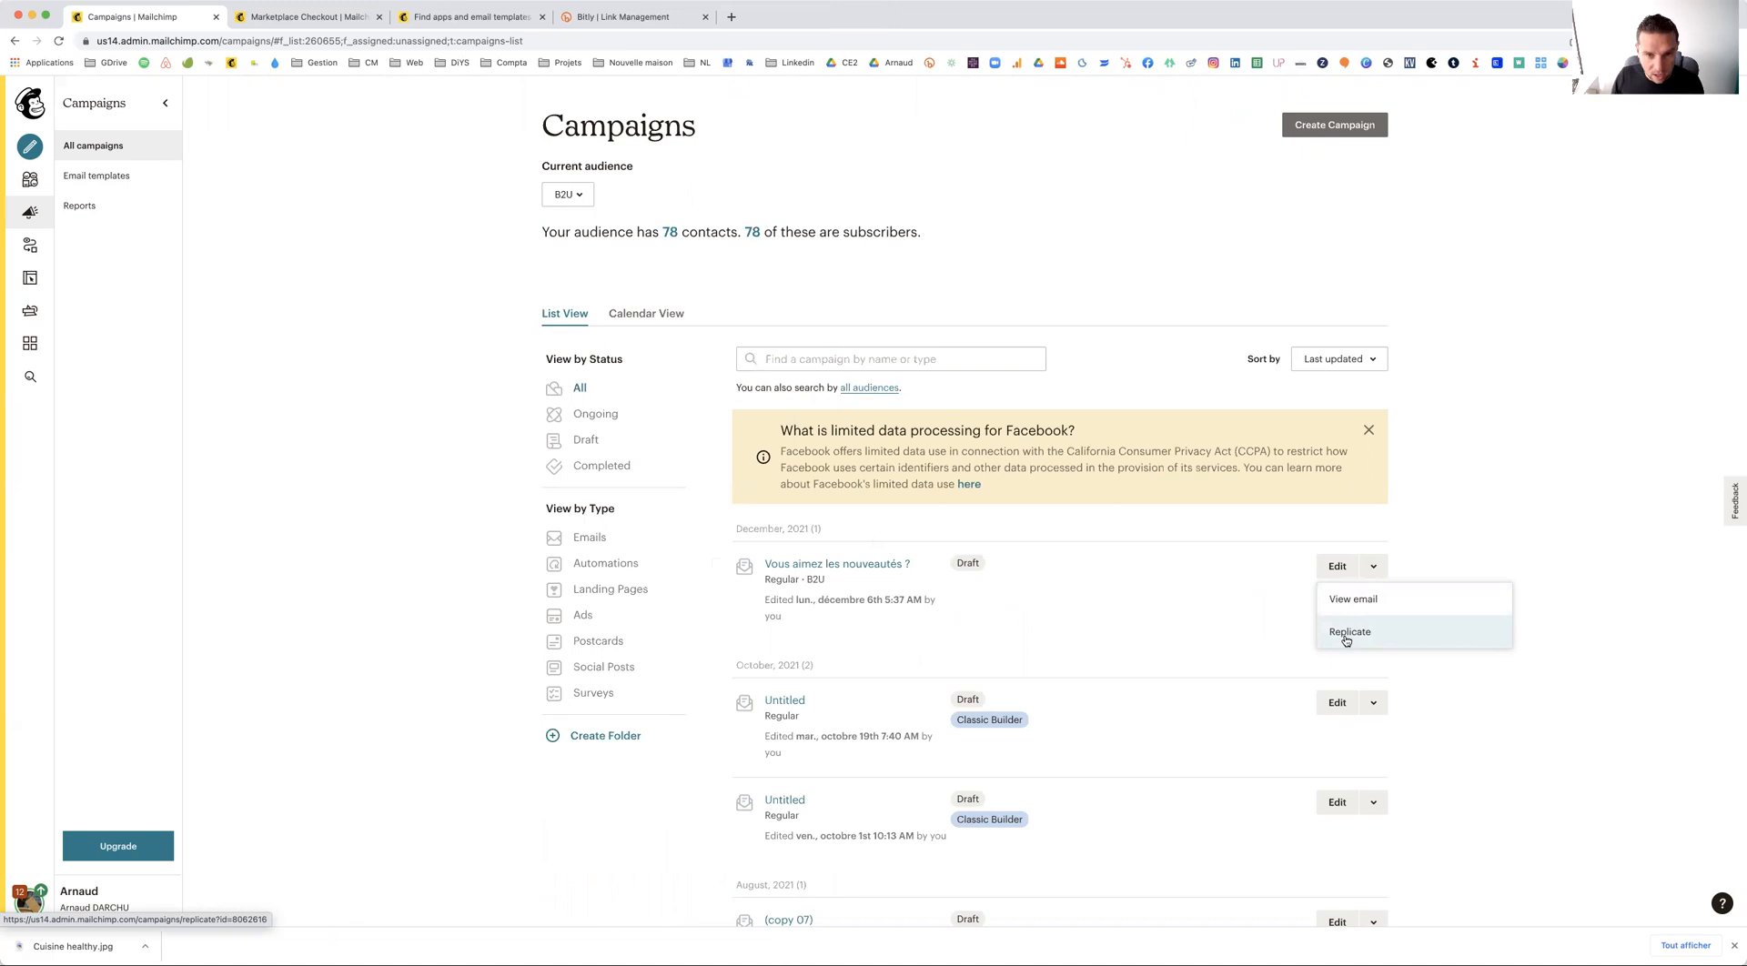
{"action": "left_click", "coordinate": [1351, 635]}
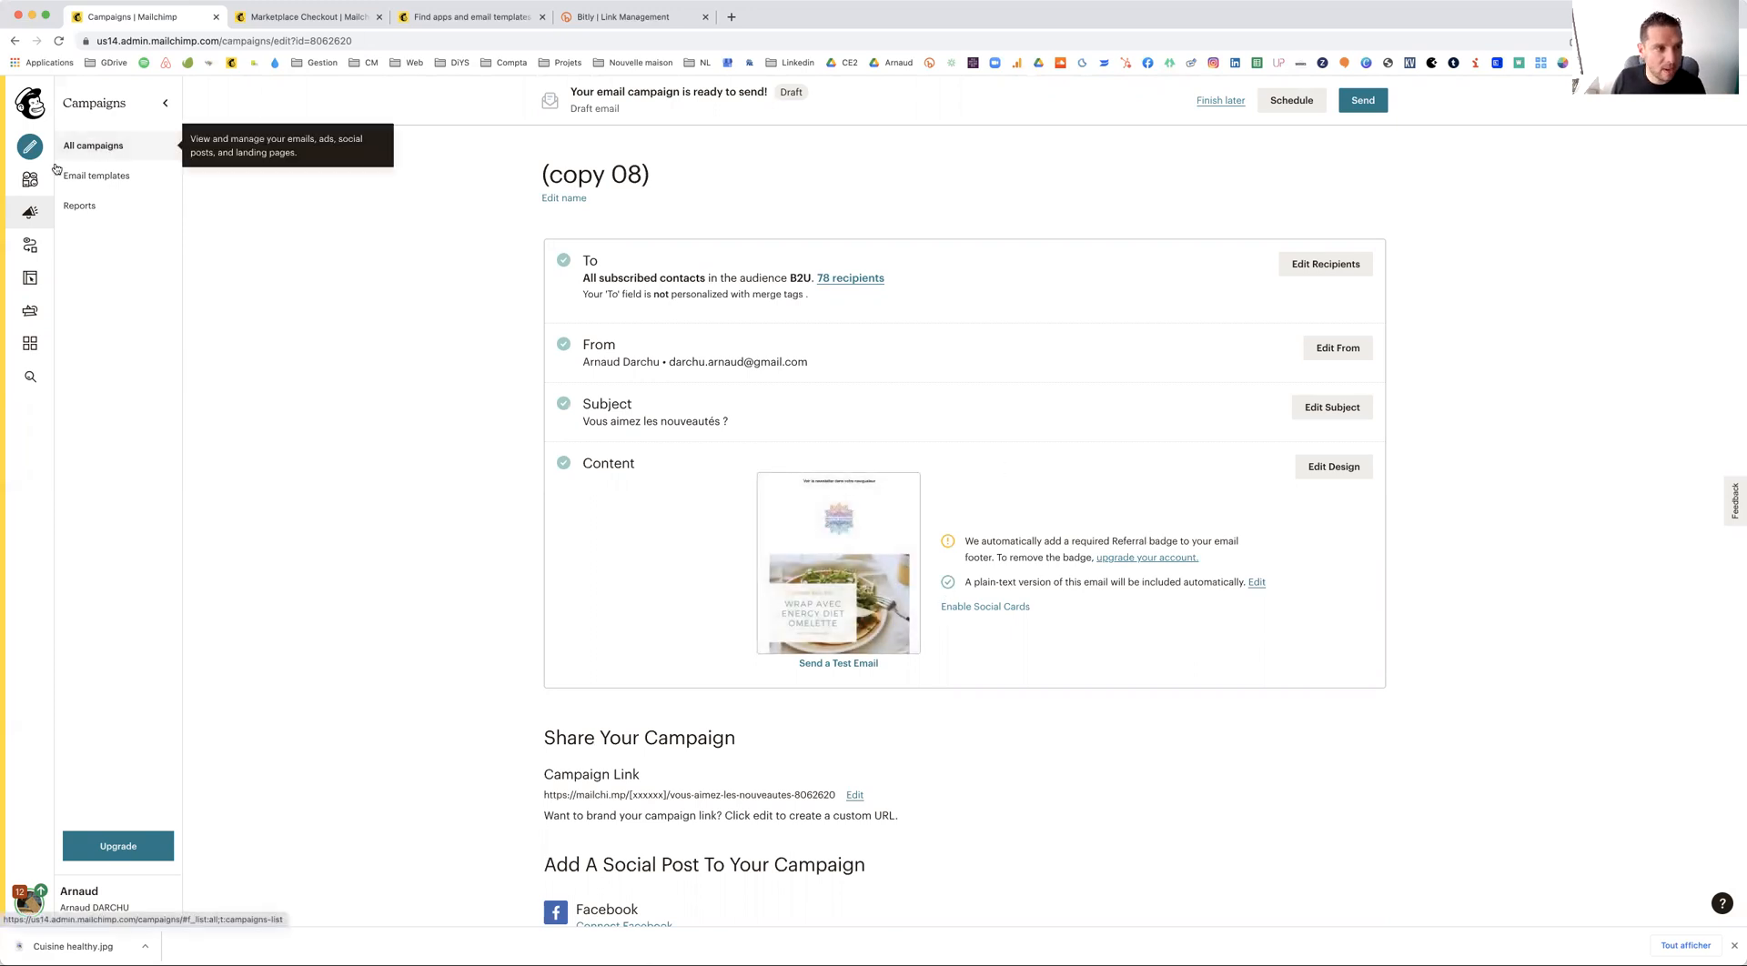
Start creating a new campaign by choosing to design a regular email
{"action": "left_click", "coordinate": [32, 149]}
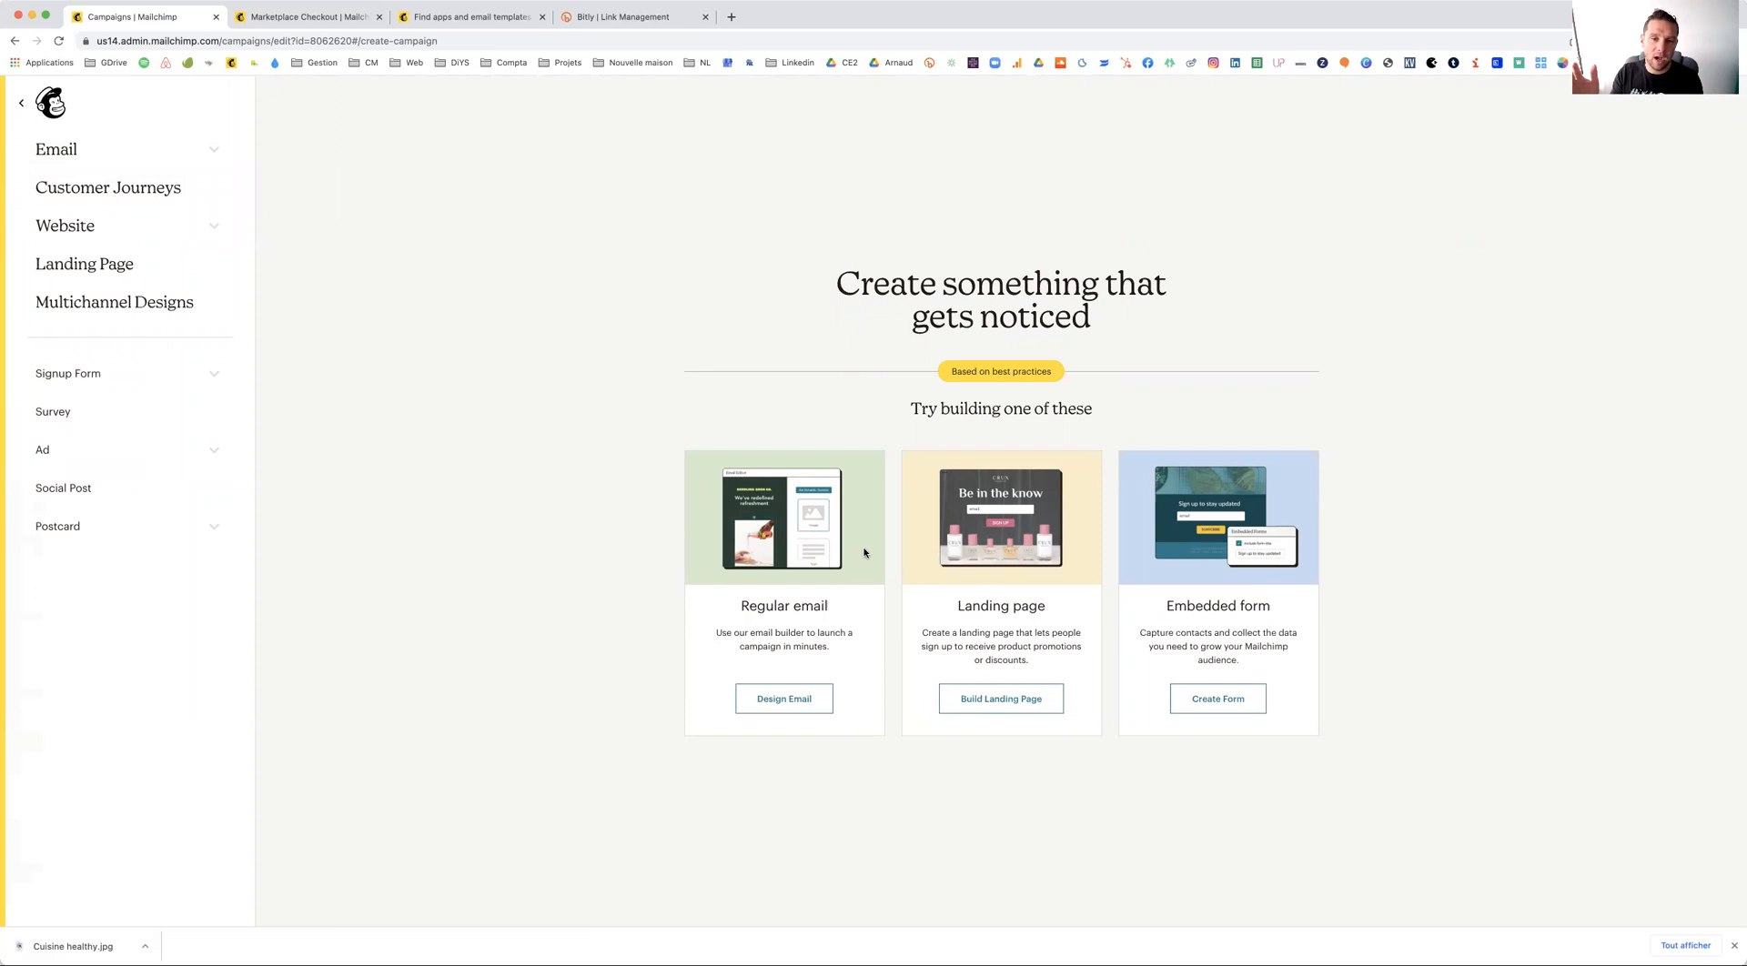
{"action": "left_click", "coordinate": [806, 698]}
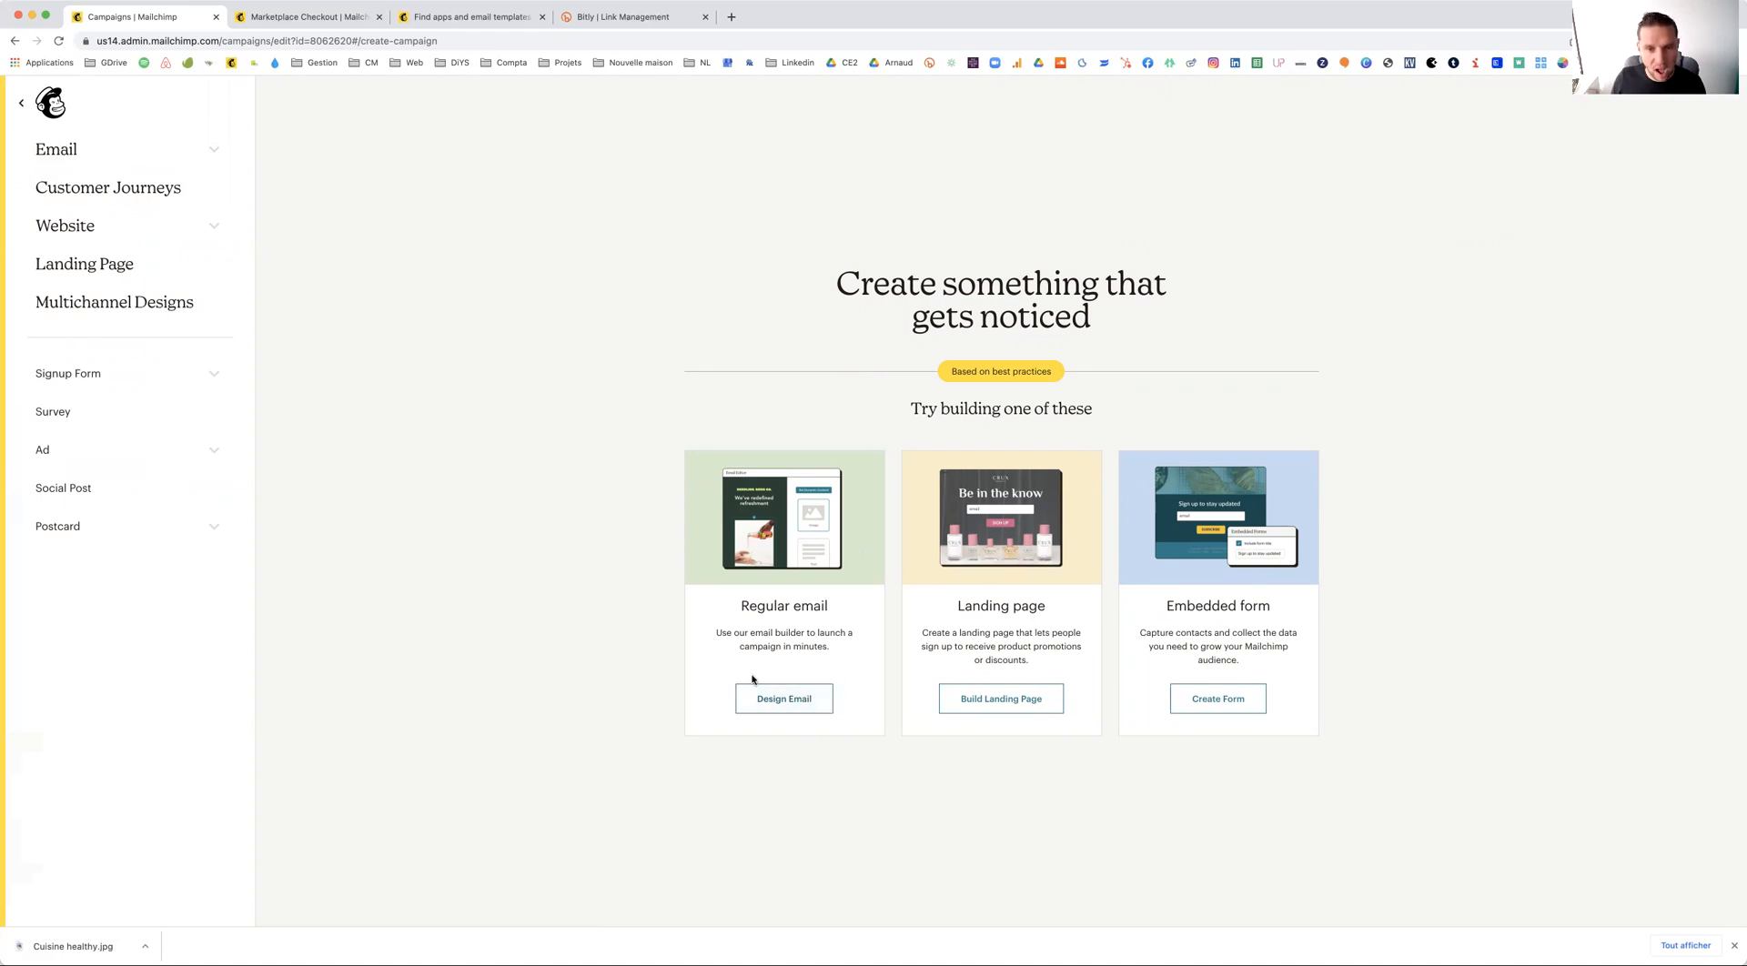
{"action": "left_click", "coordinate": [788, 699]}
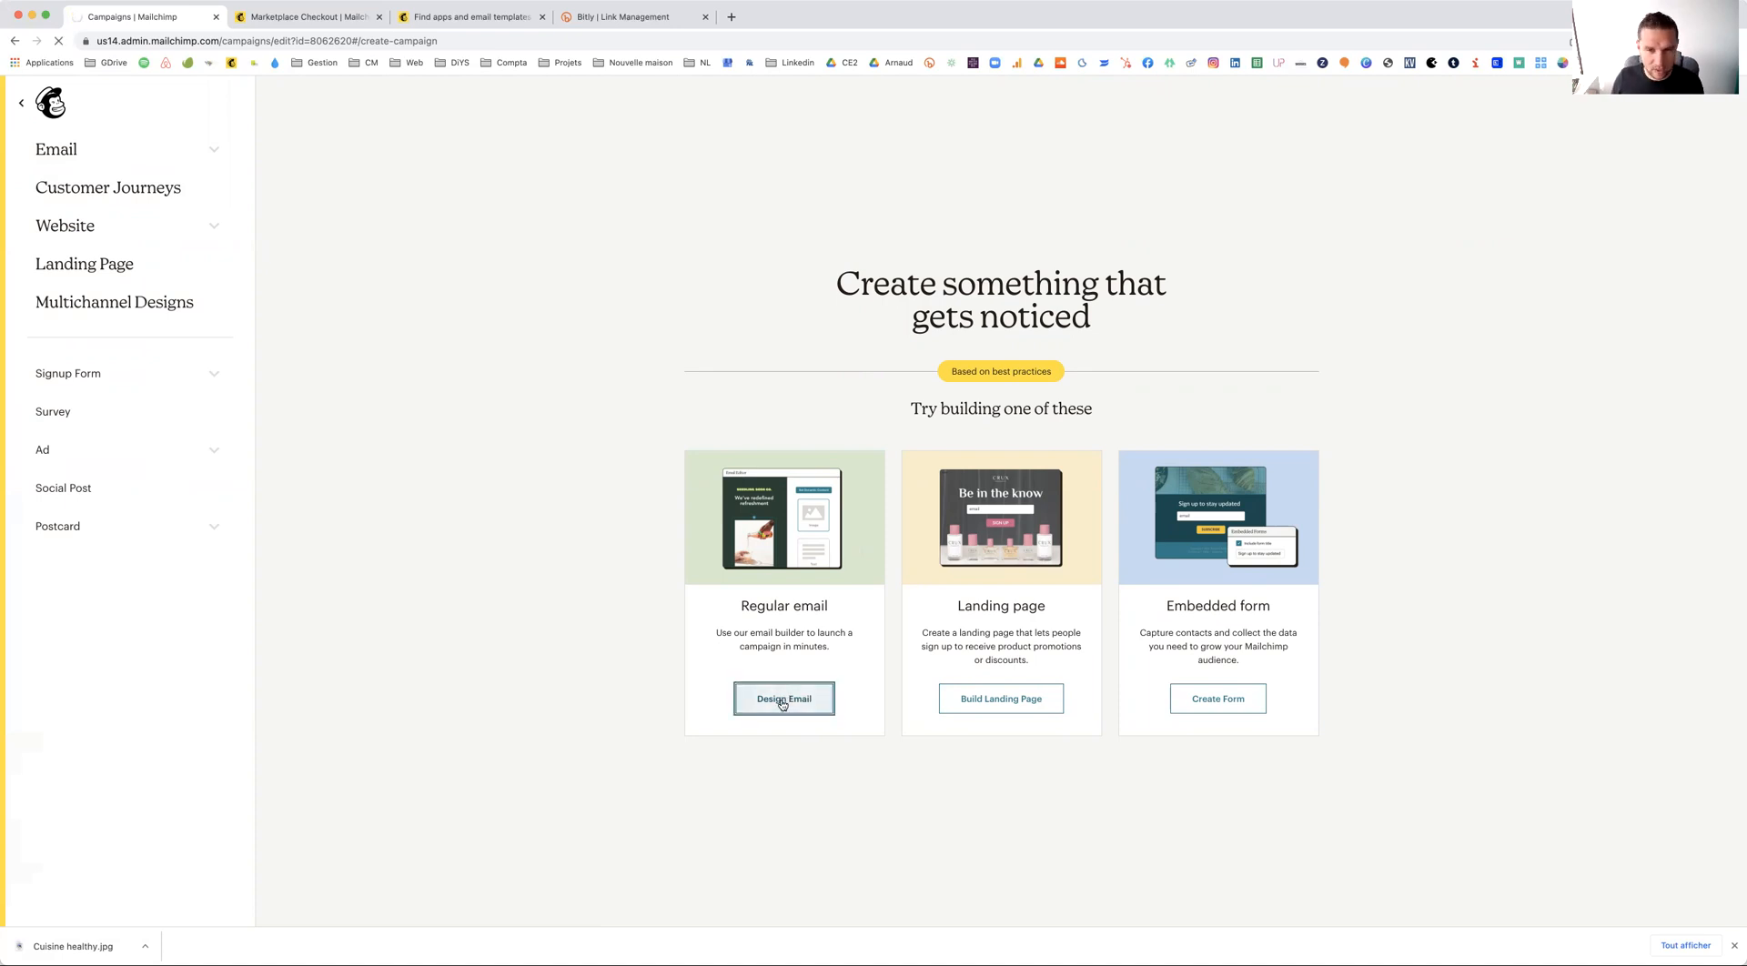